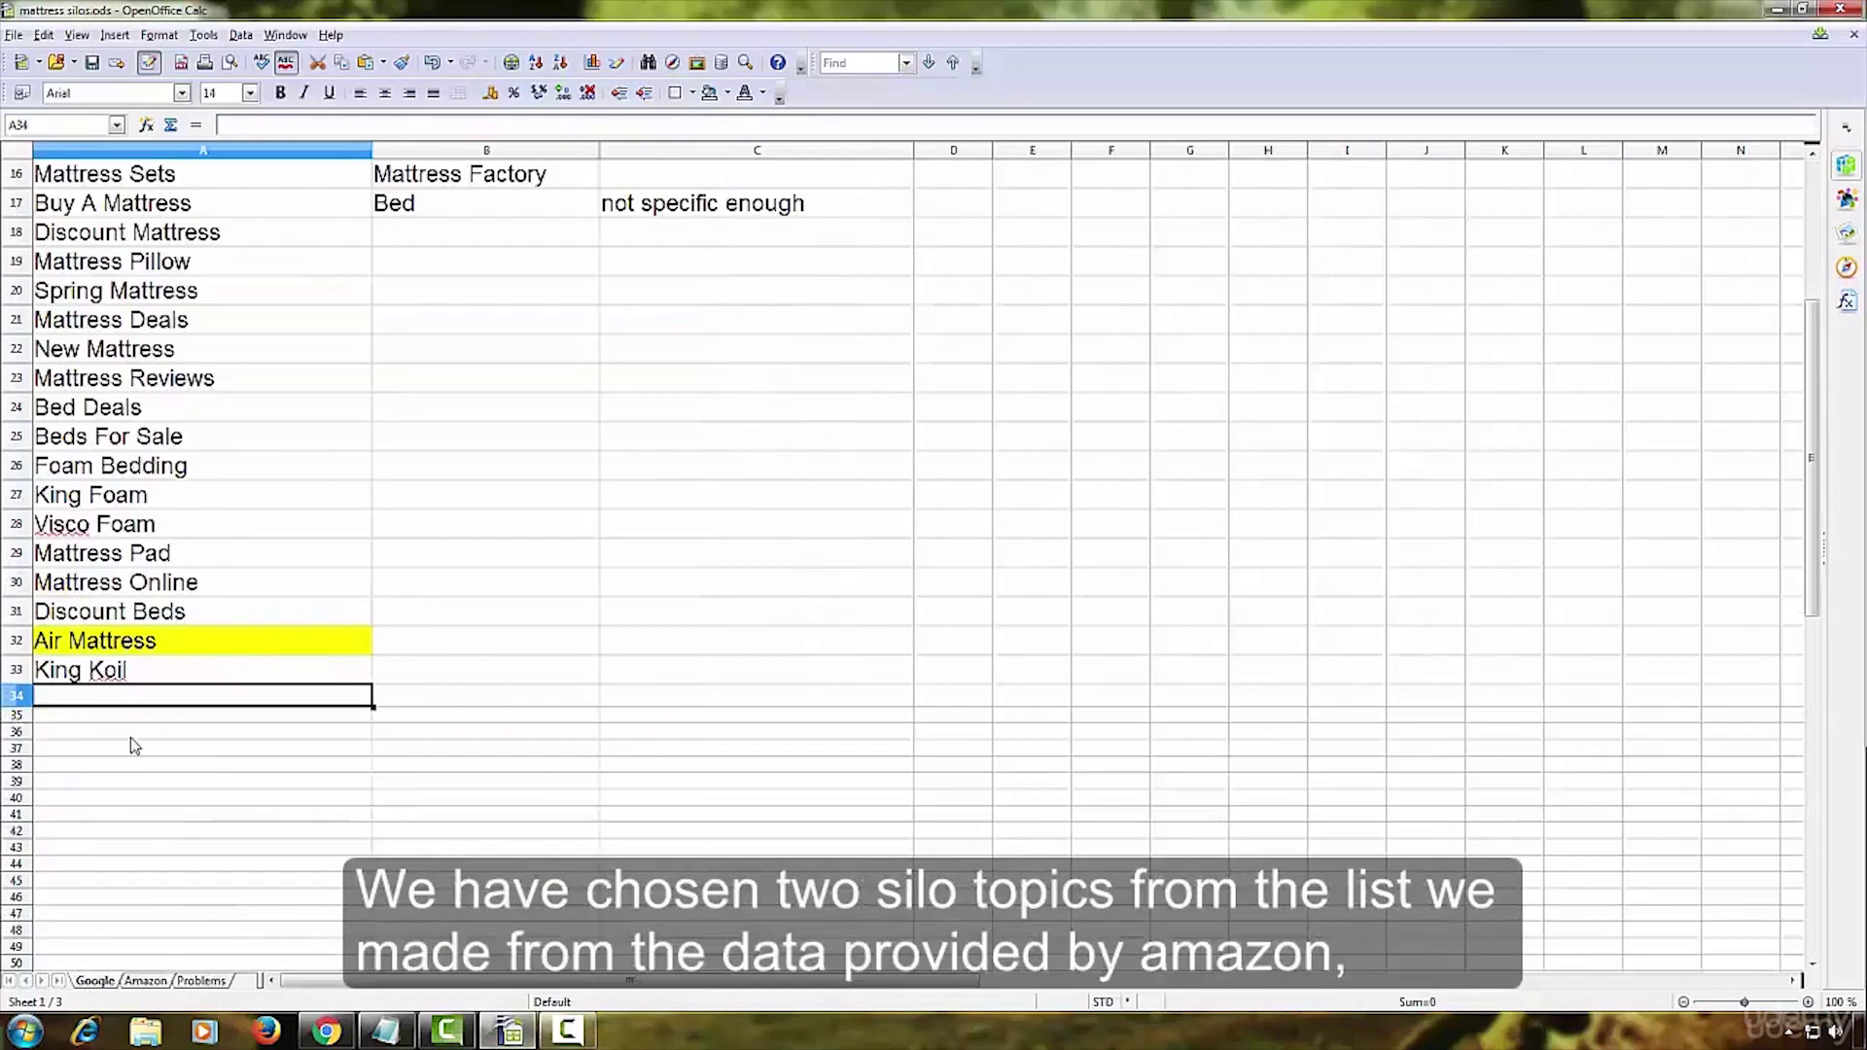
Review the highlighted silo topics on the Amazon sheet and return to the Google sheet.
click(146, 982)
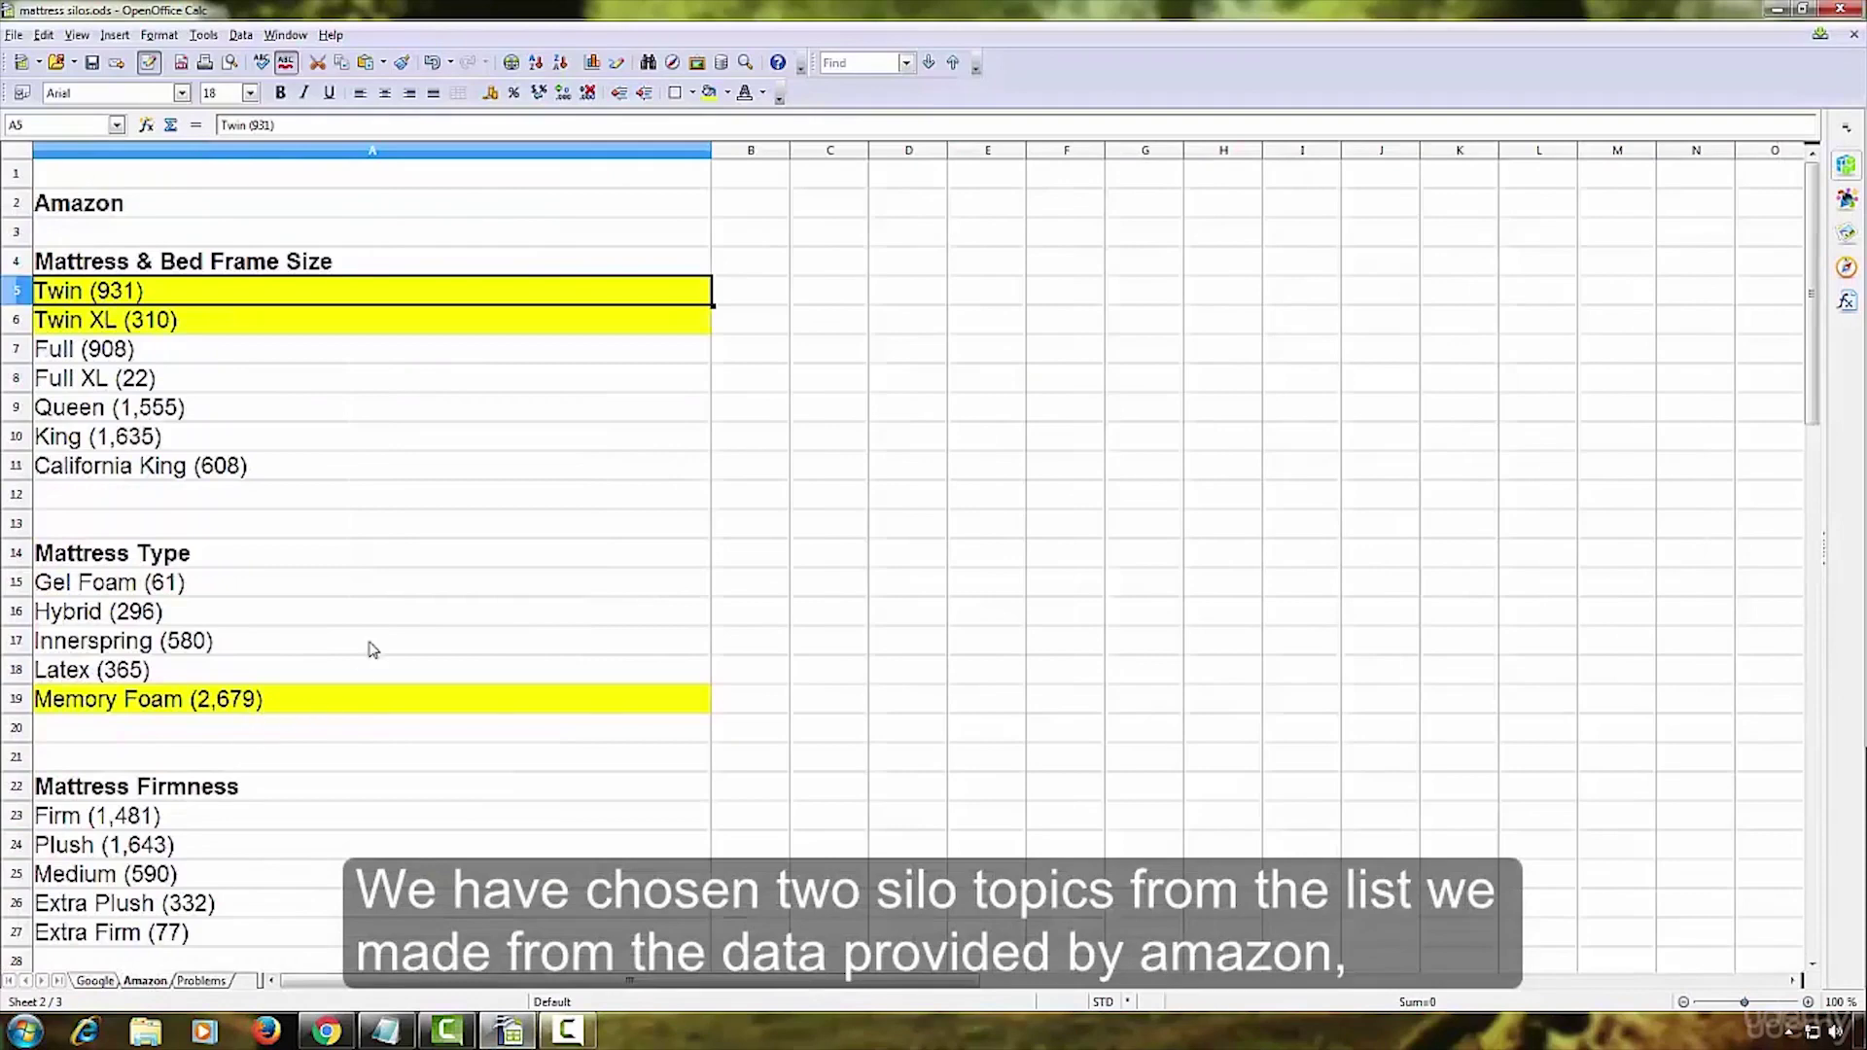
click(90, 980)
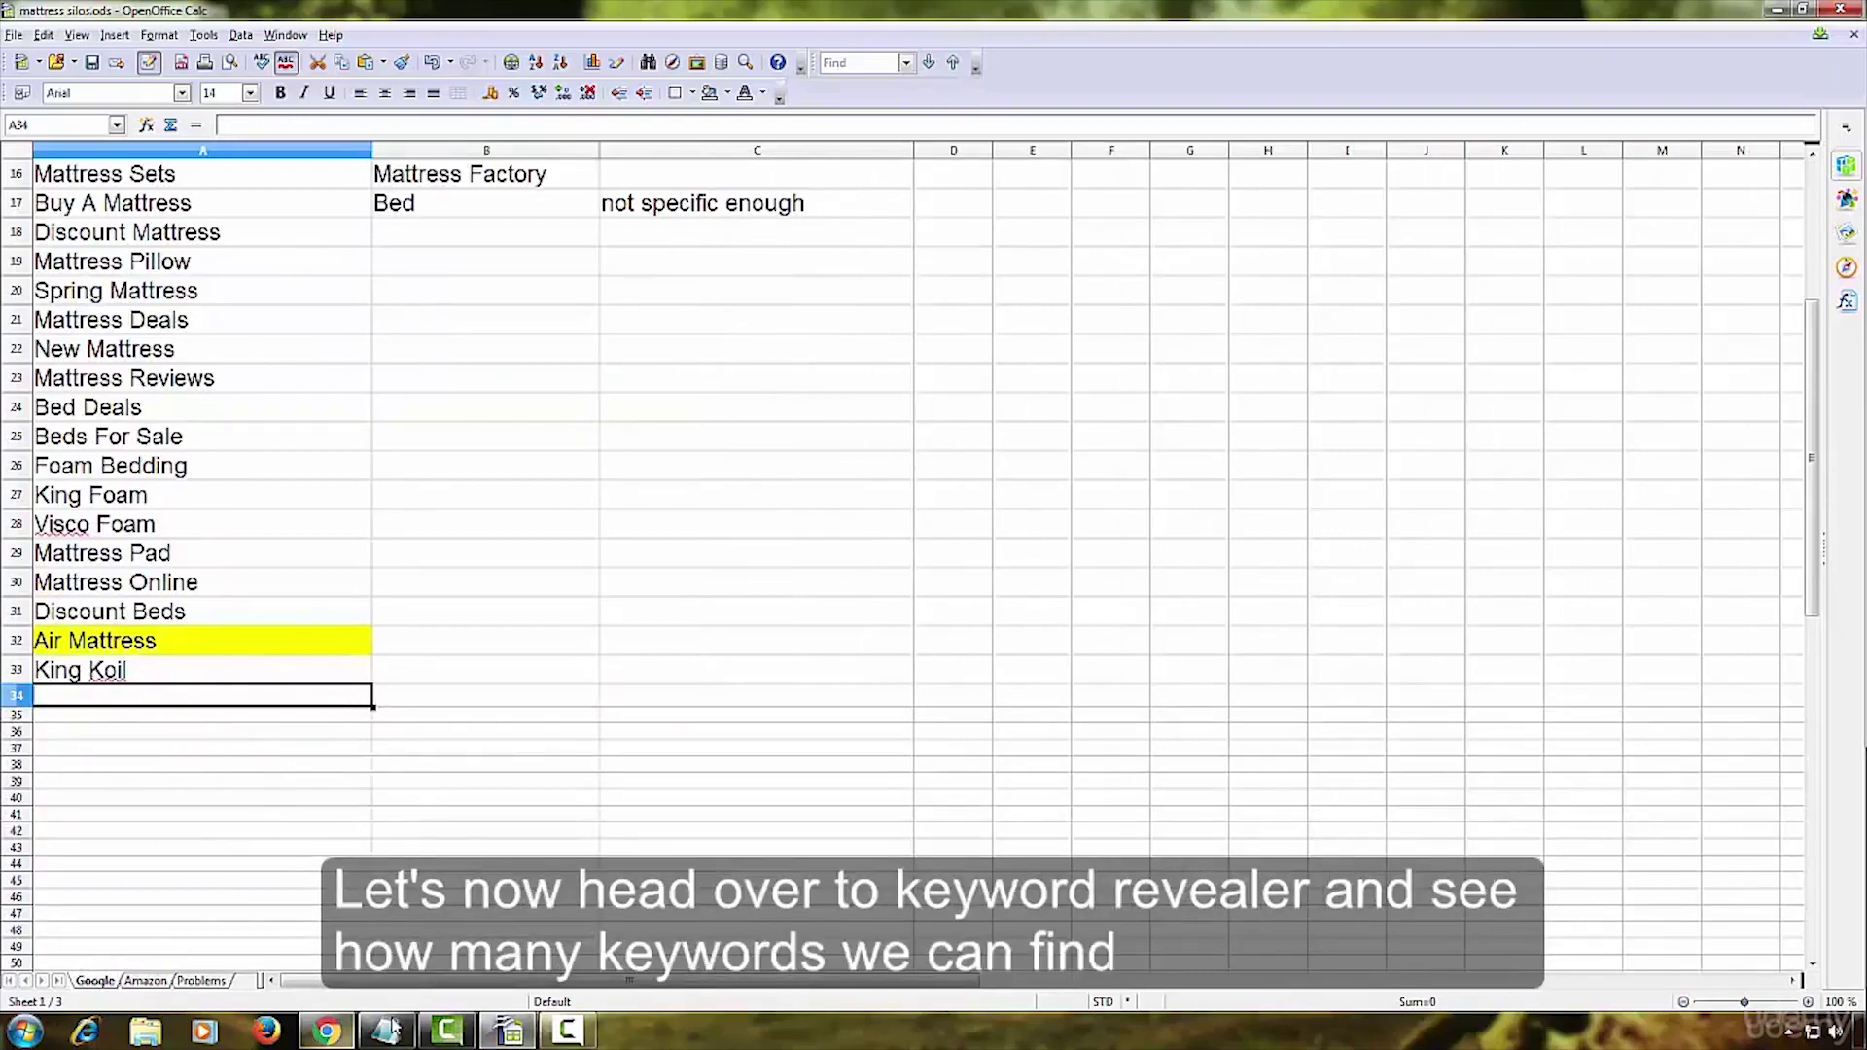
Switch to Keyword Revealer in Chrome and run a Google.com - United States keyword search for "air mattress".
click(329, 1033)
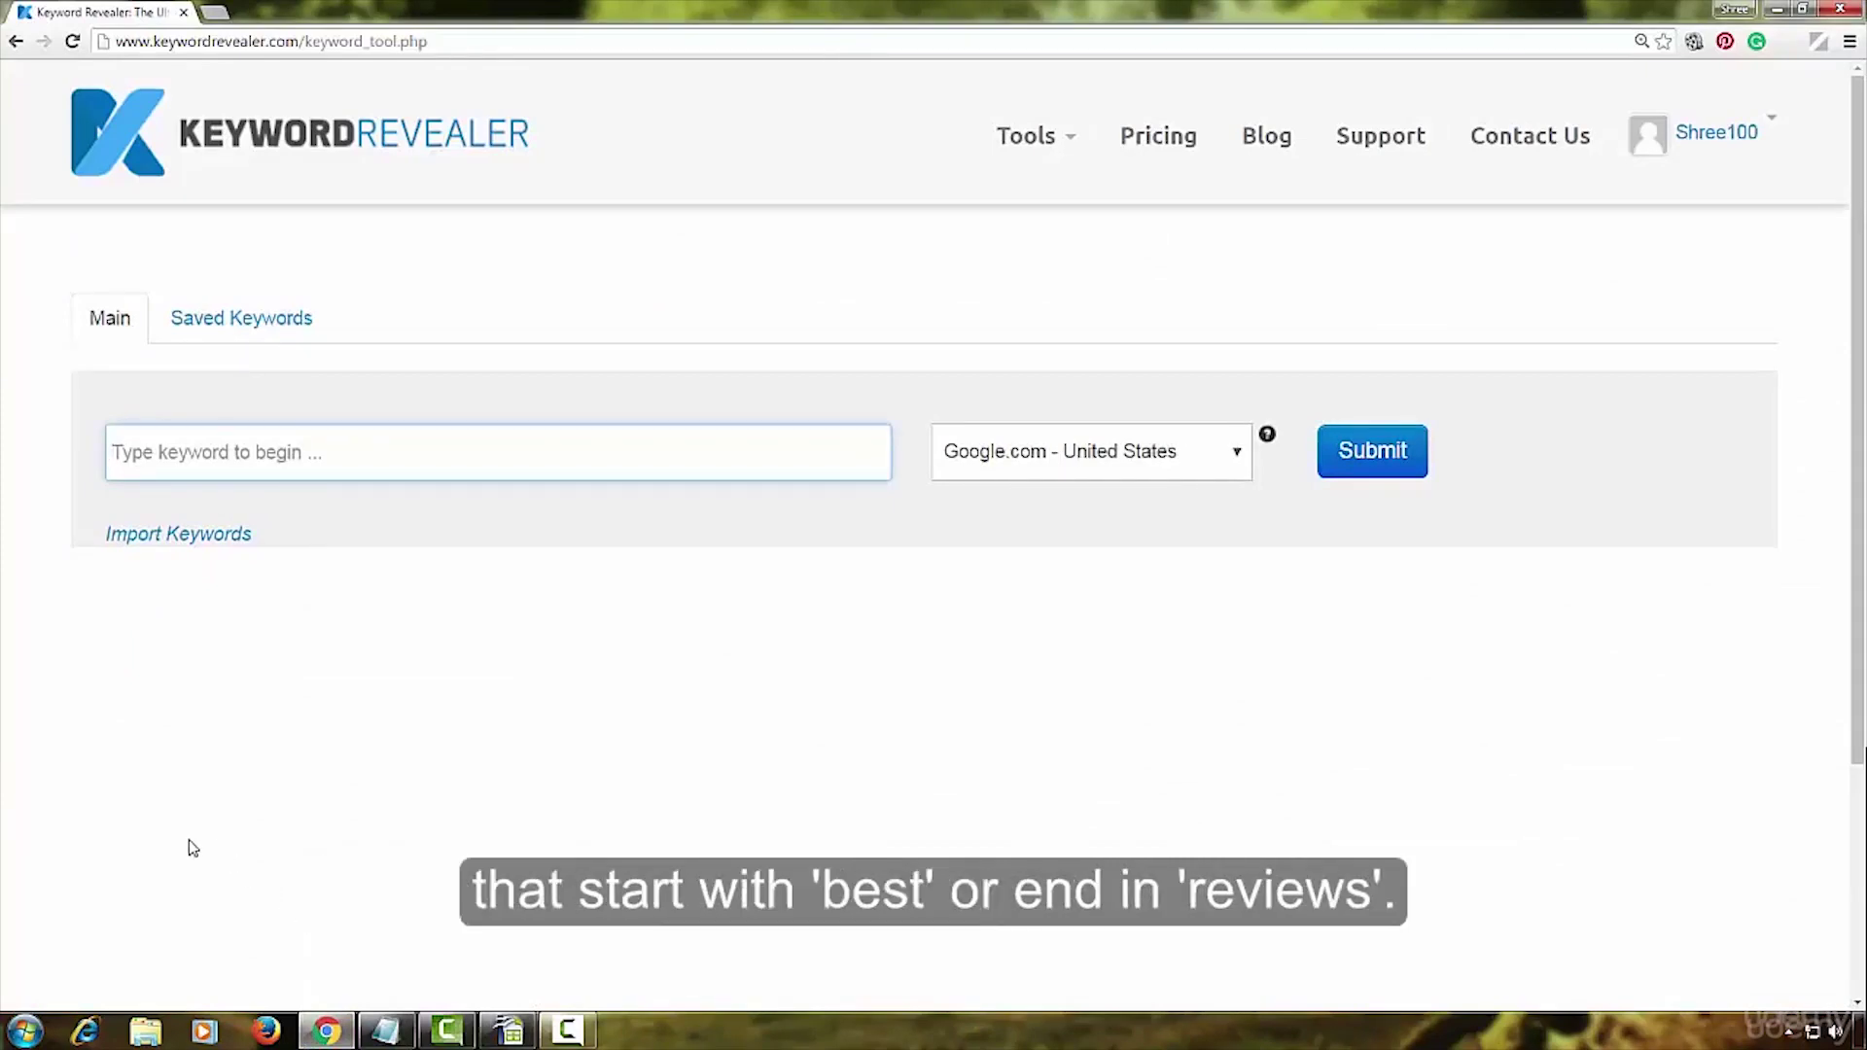
click(197, 451)
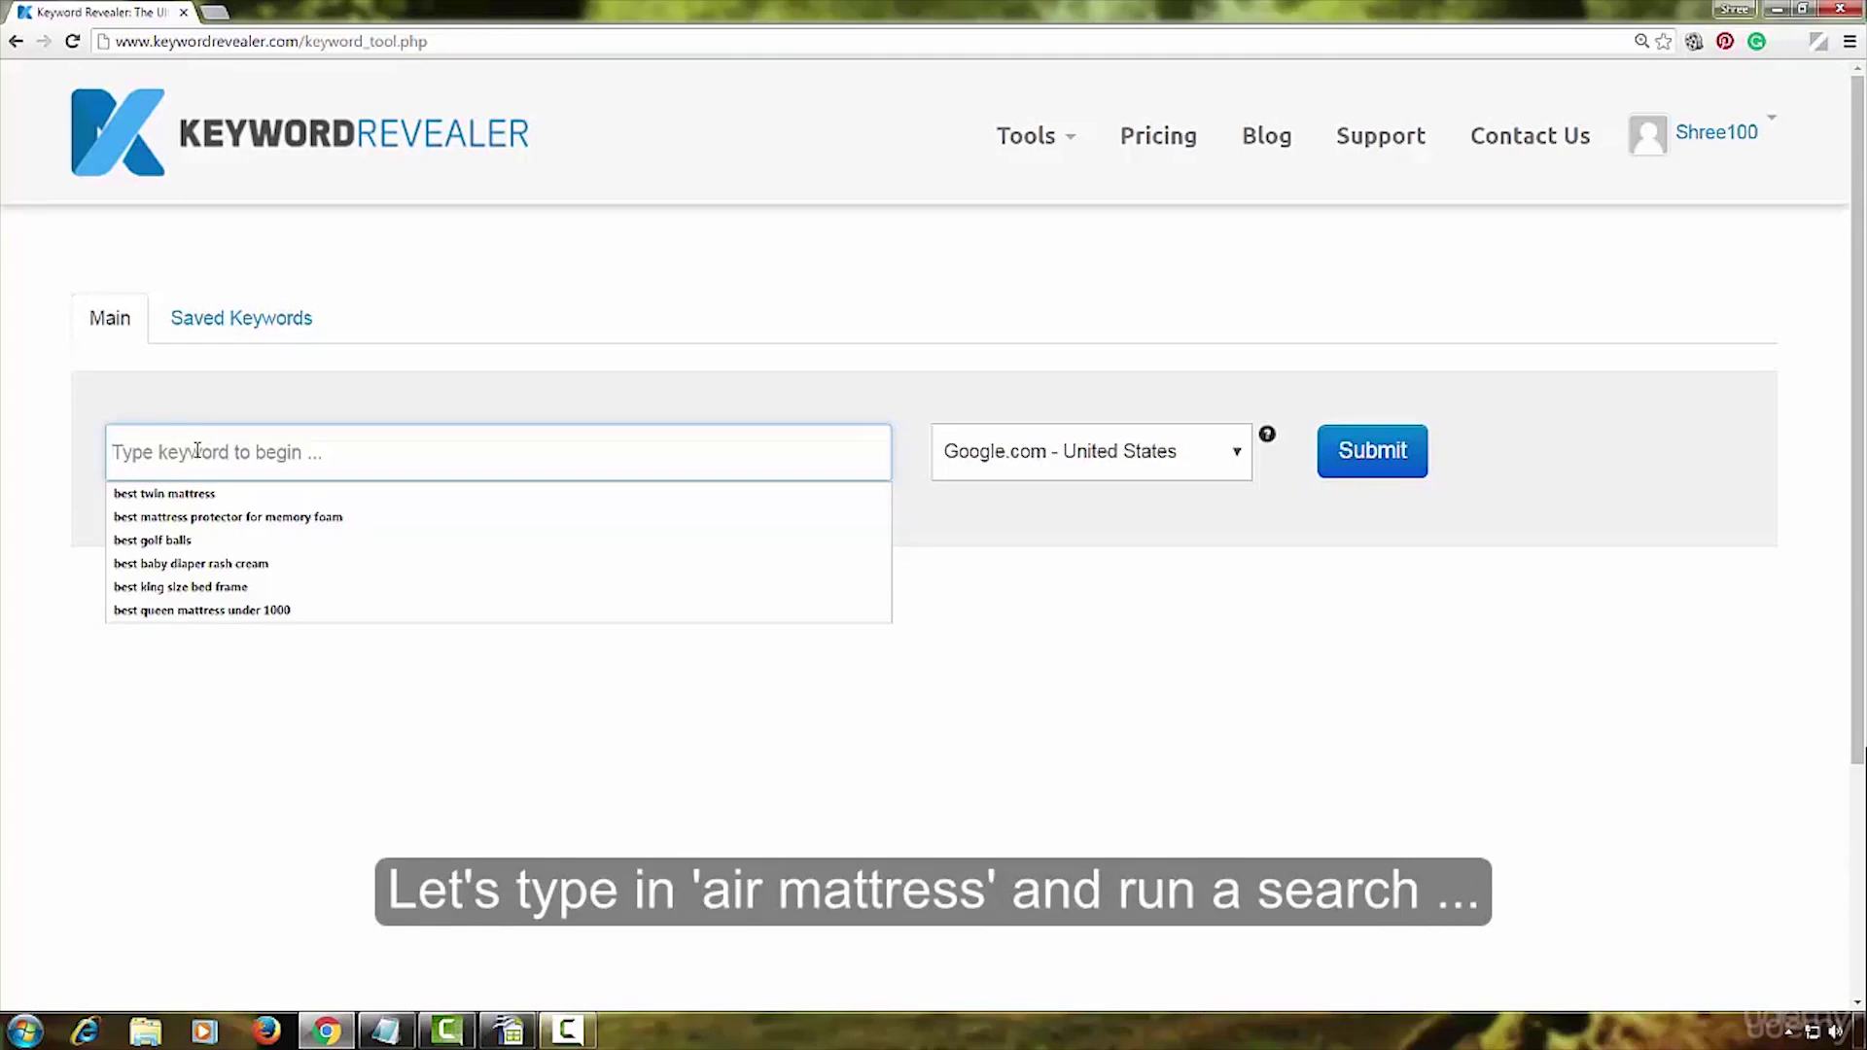
text(air)
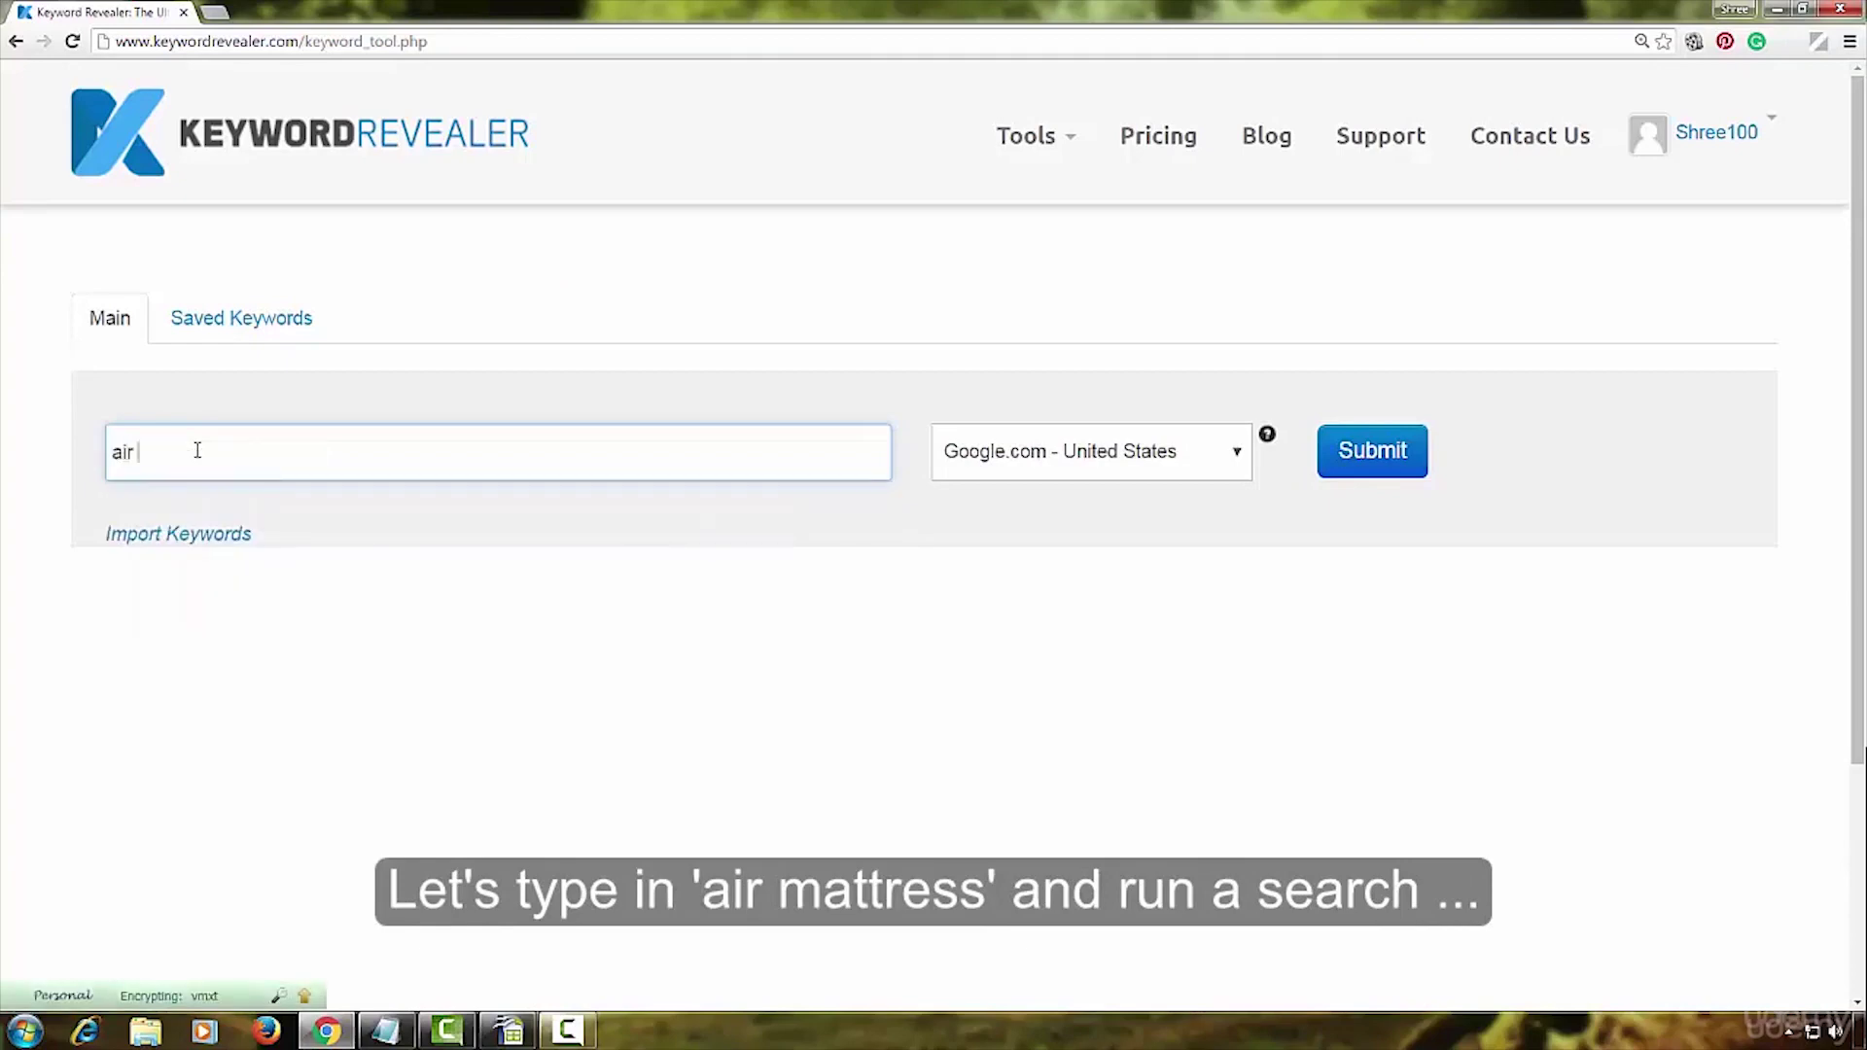
text( mattress)
click(1343, 457)
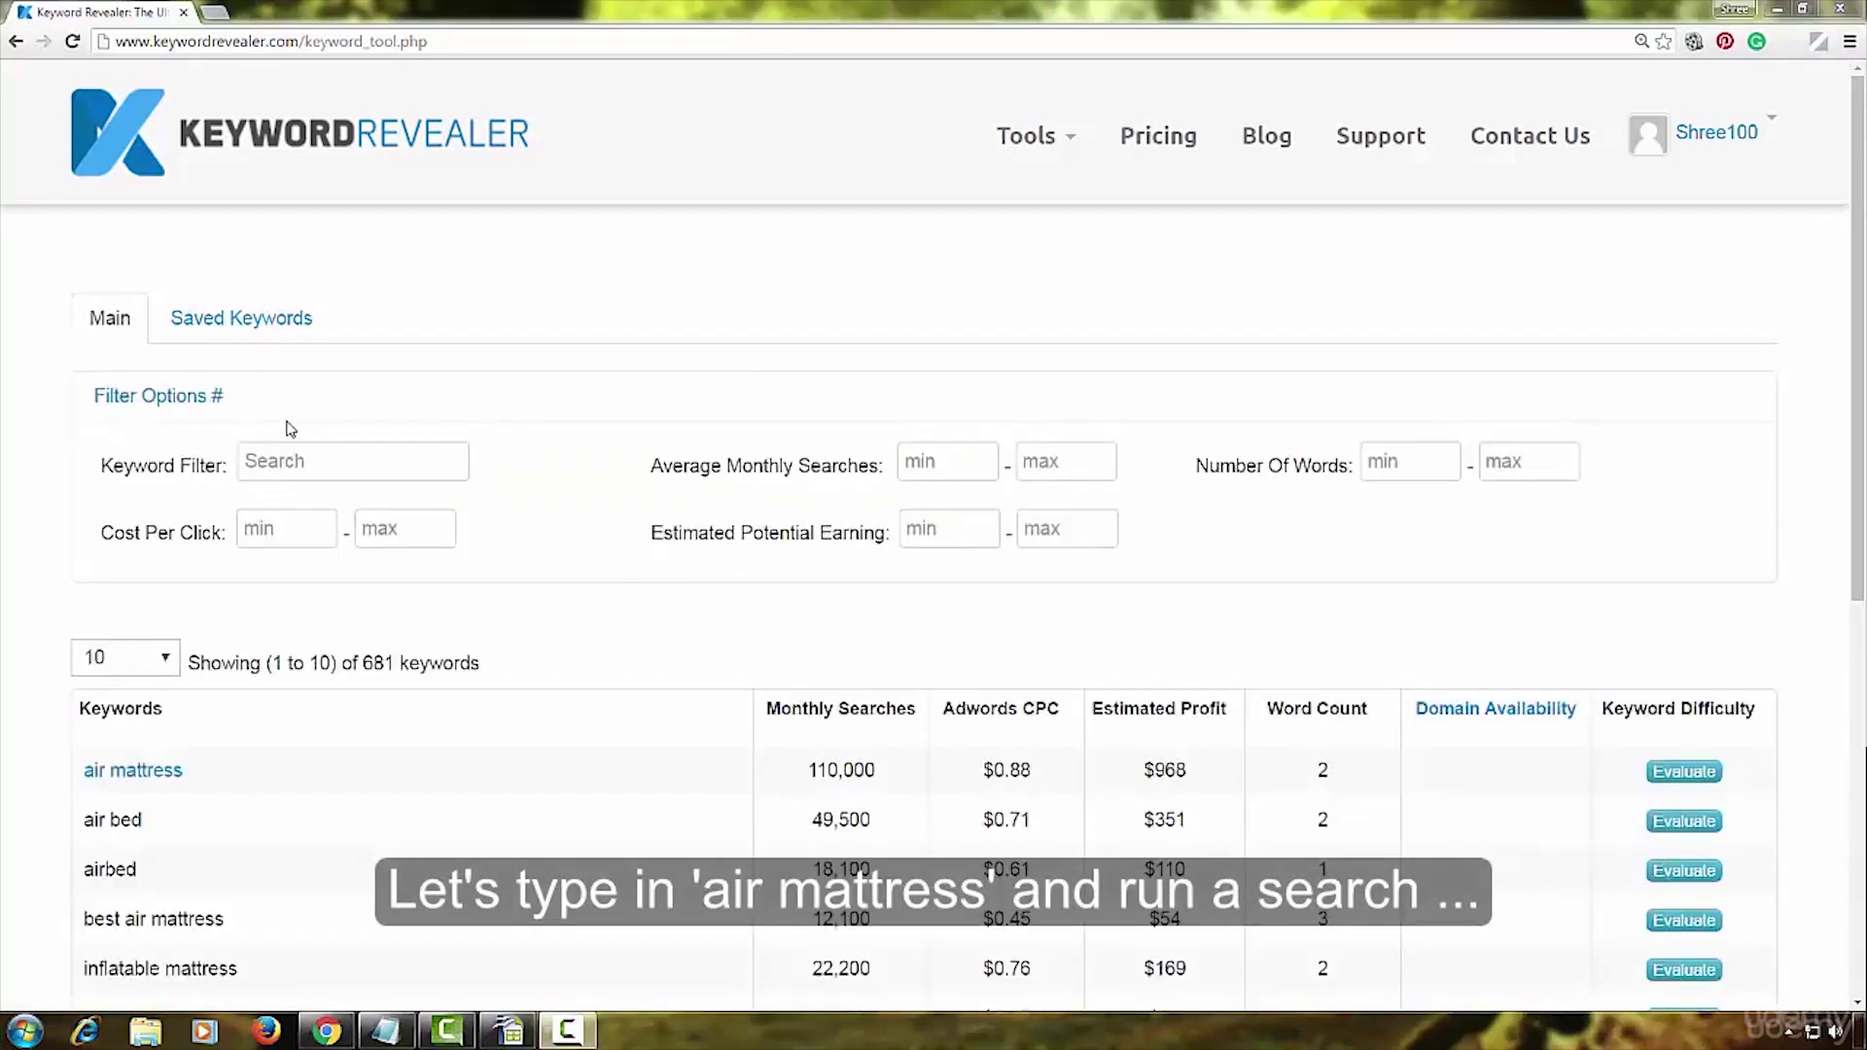
Filter the keyword results by "best air" with a minimum of 40 average monthly searches.
click(280, 471)
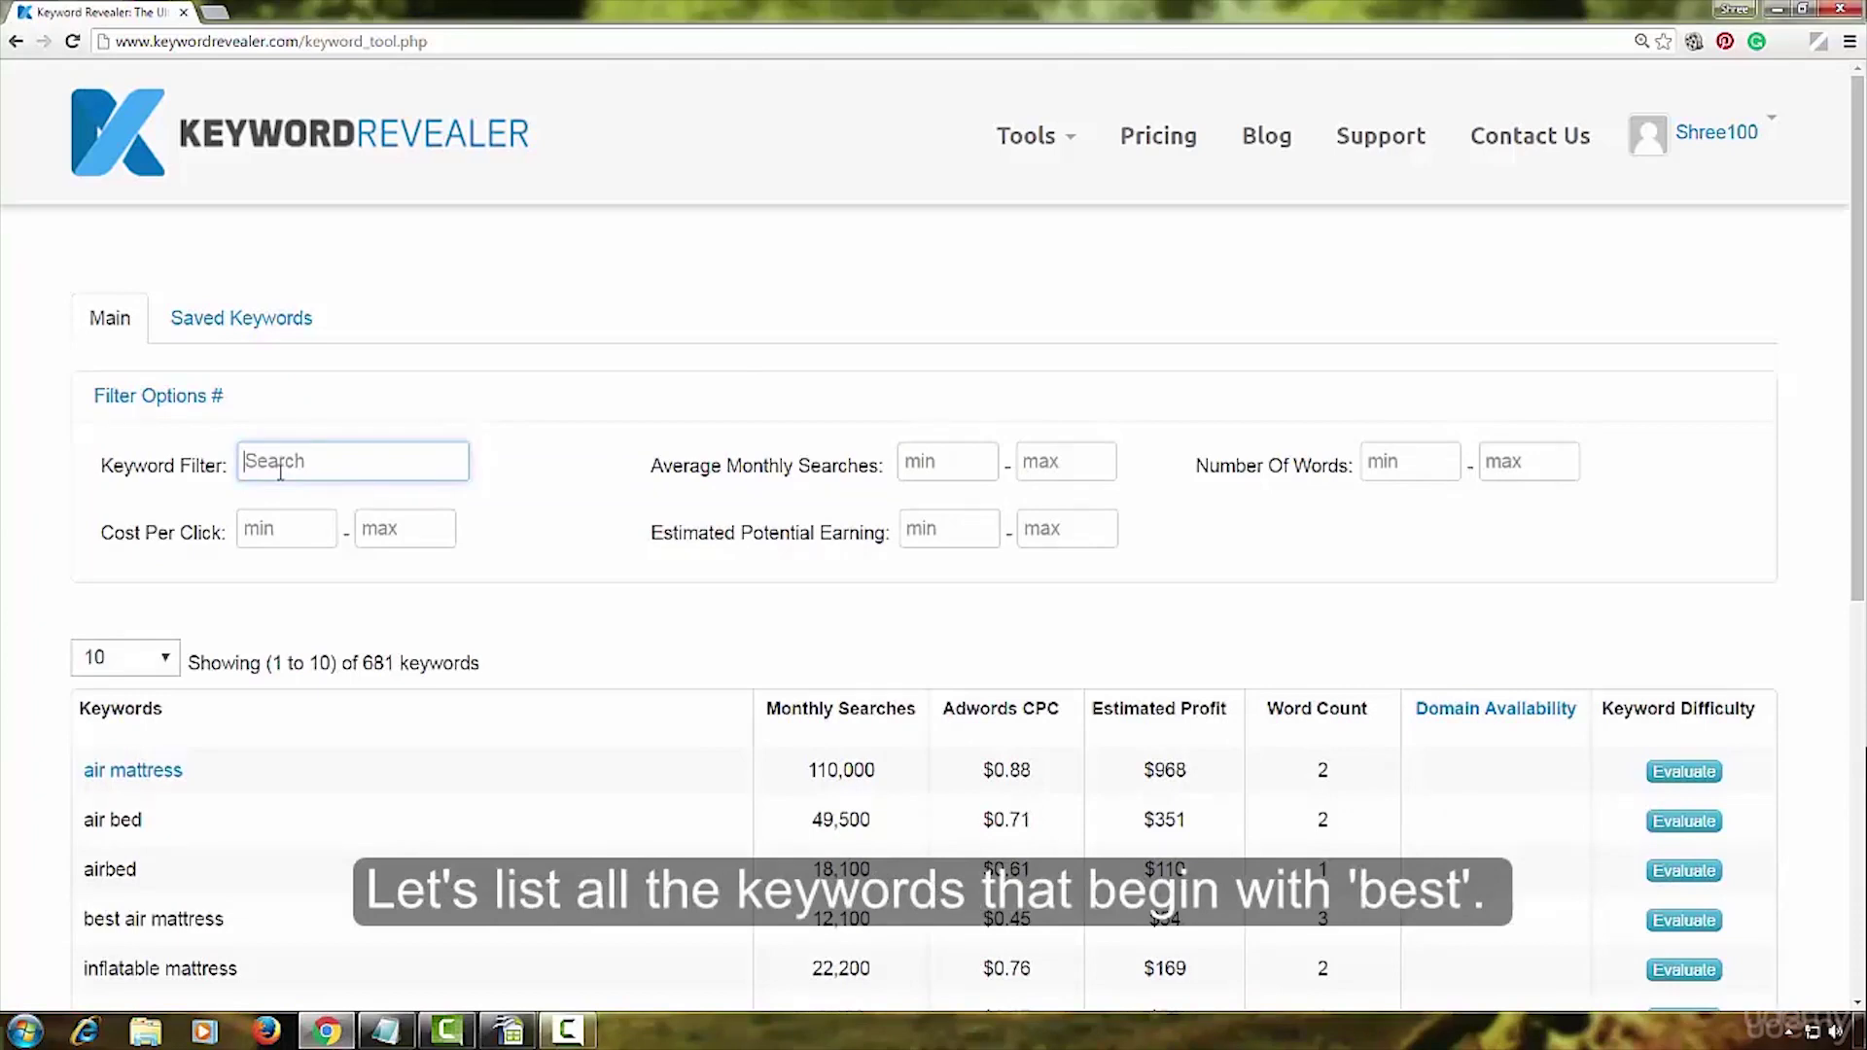
text(b)
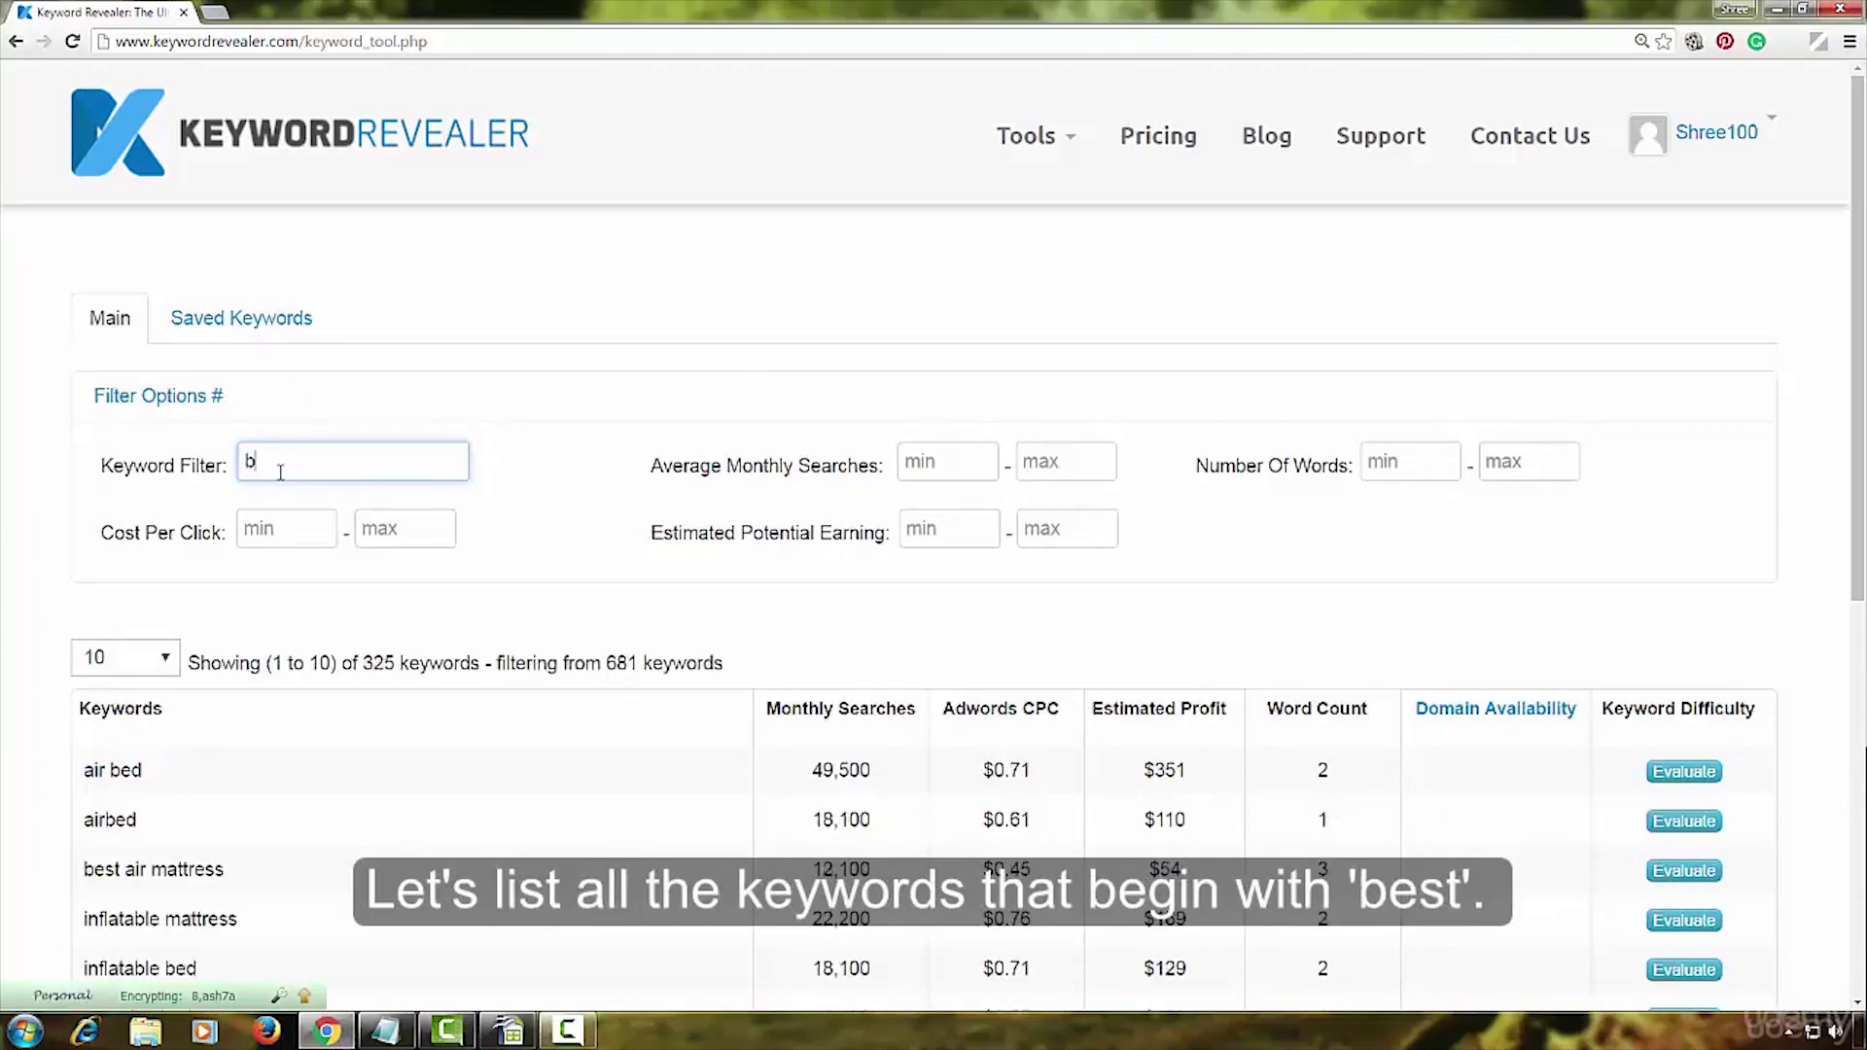
text(est air)
click(505, 317)
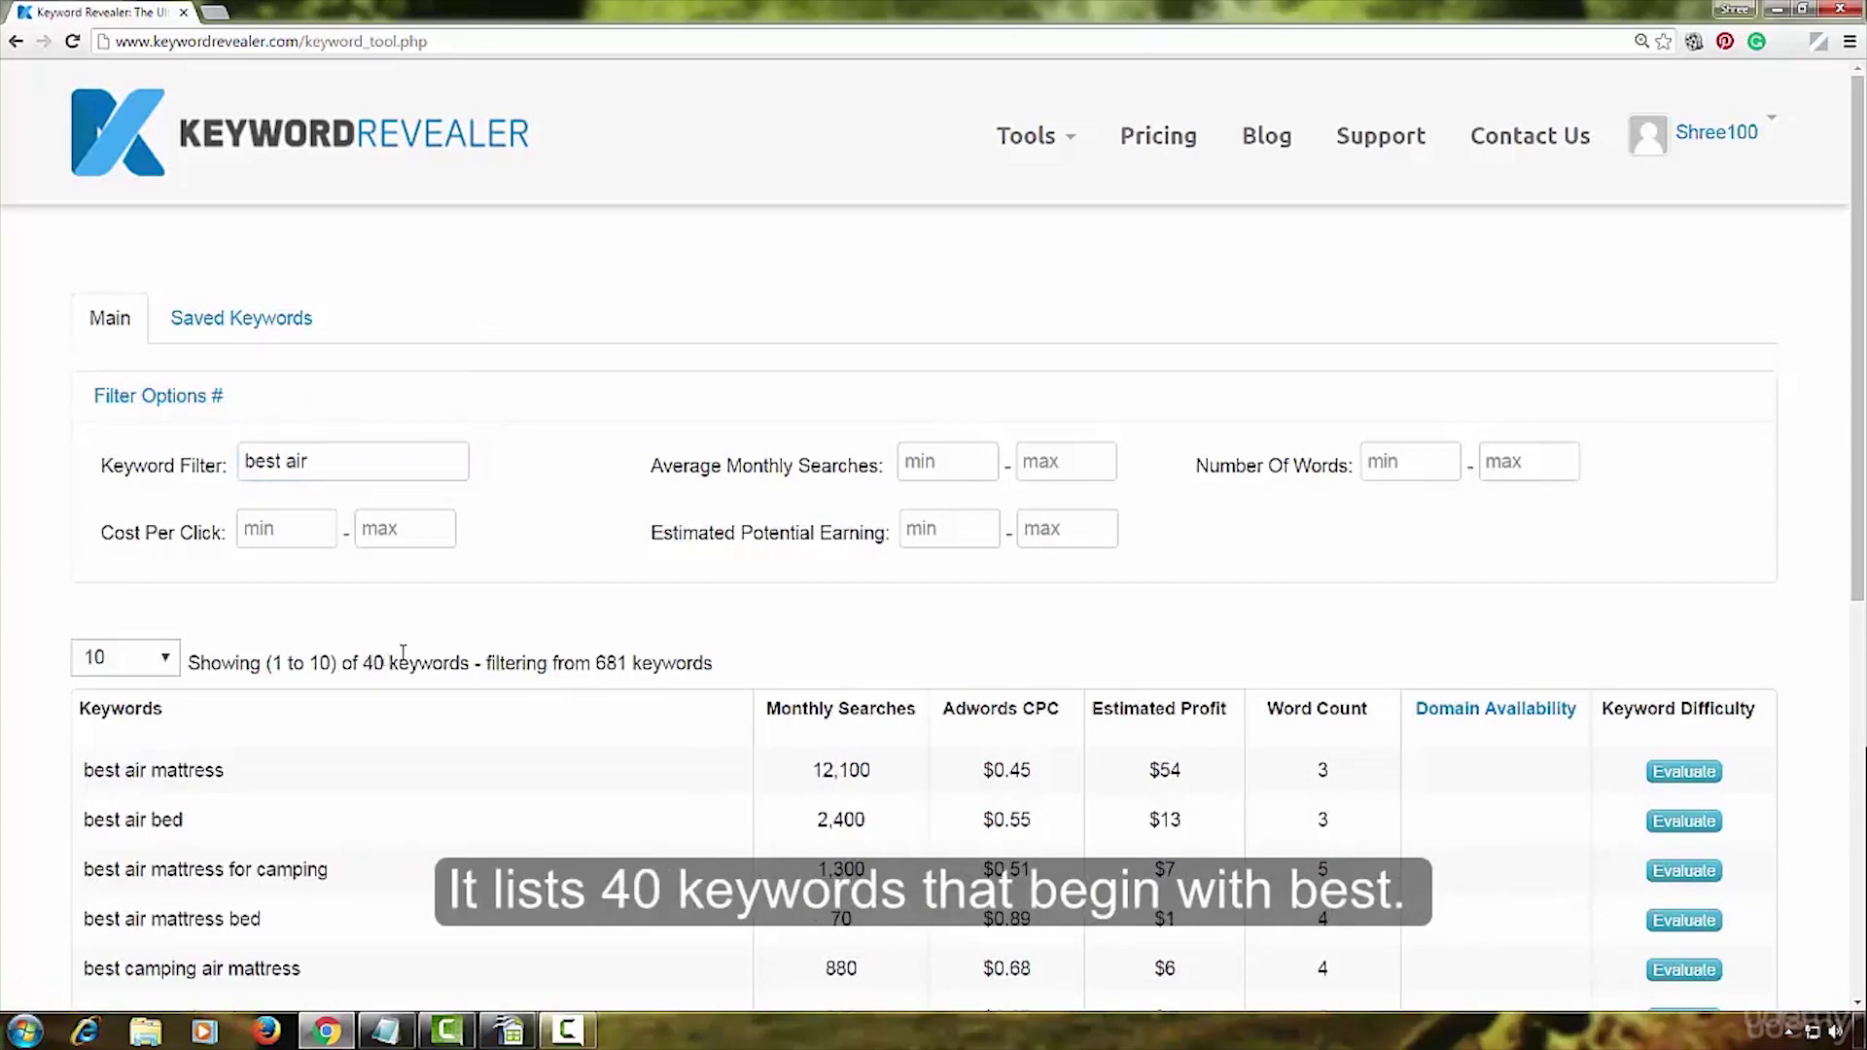
click(945, 461)
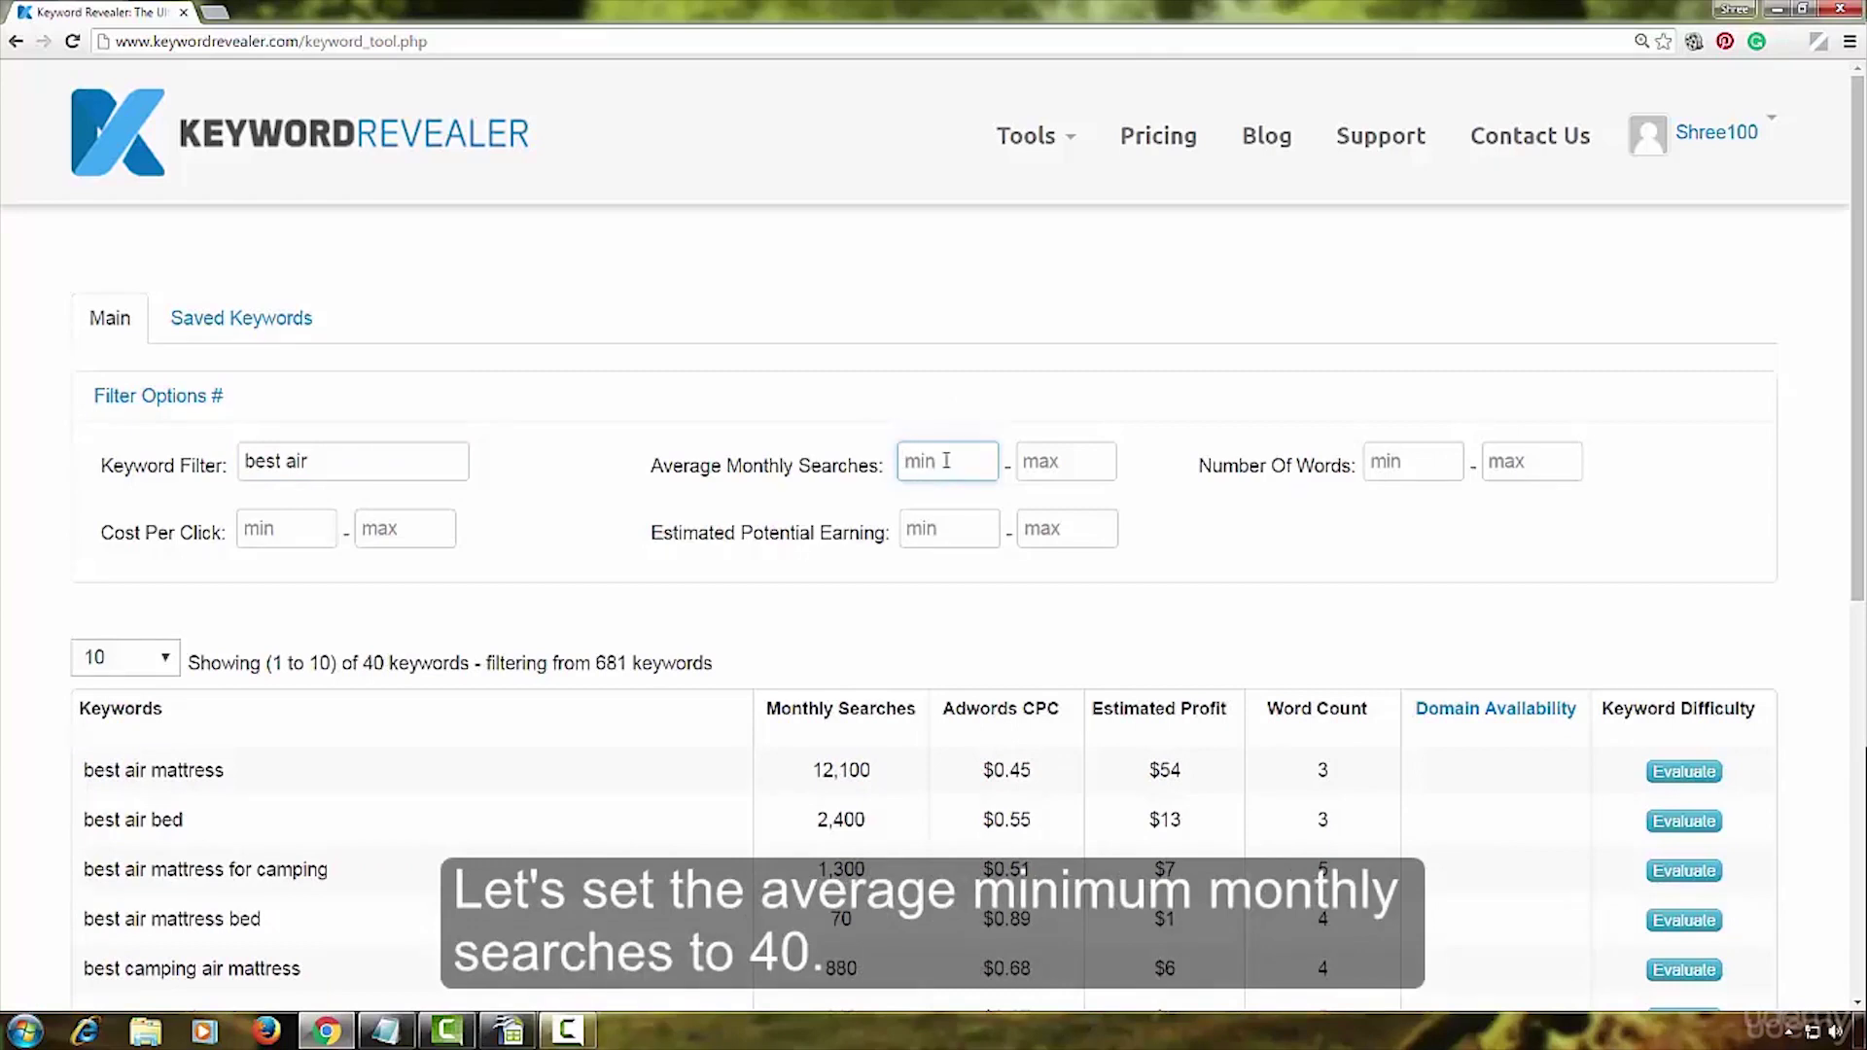
text(40)
Evaluate the difficulty of "best air mattress", save the keyword and close its report.
scroll(946, 461, down, 1)
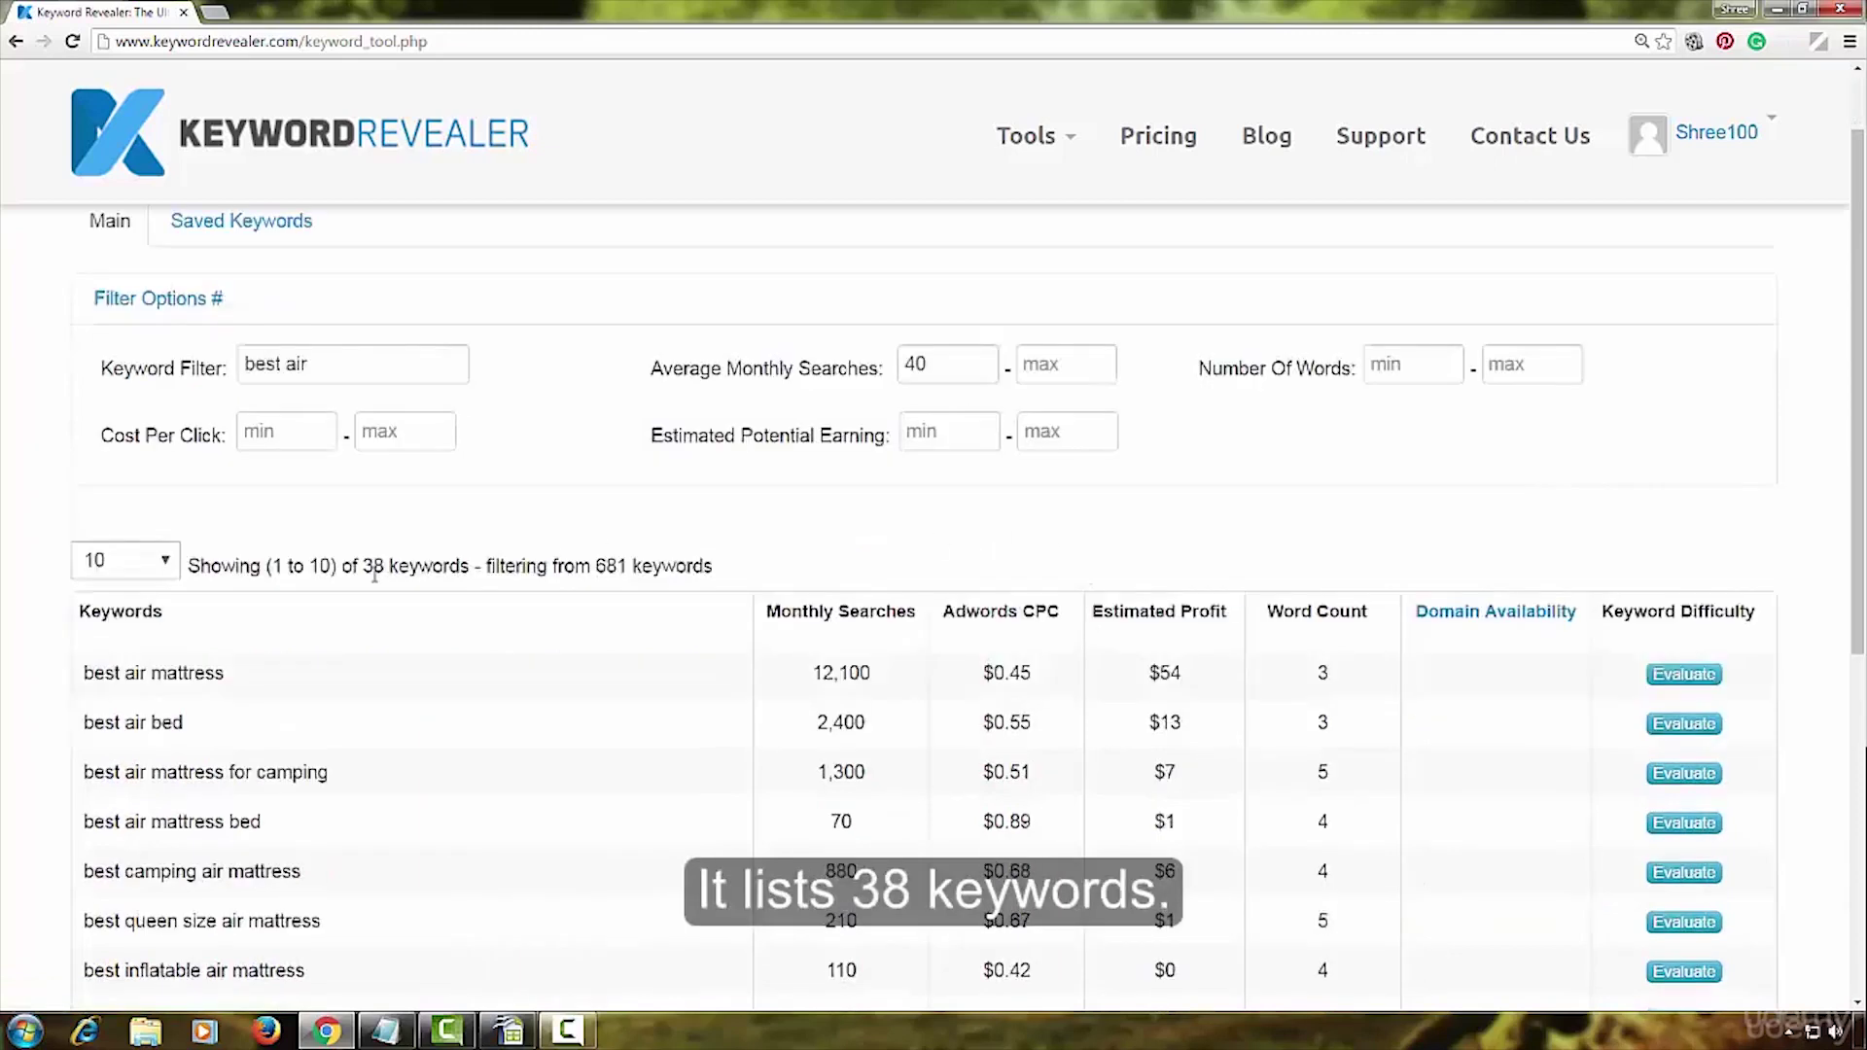
scroll(1141, 534, down, 4)
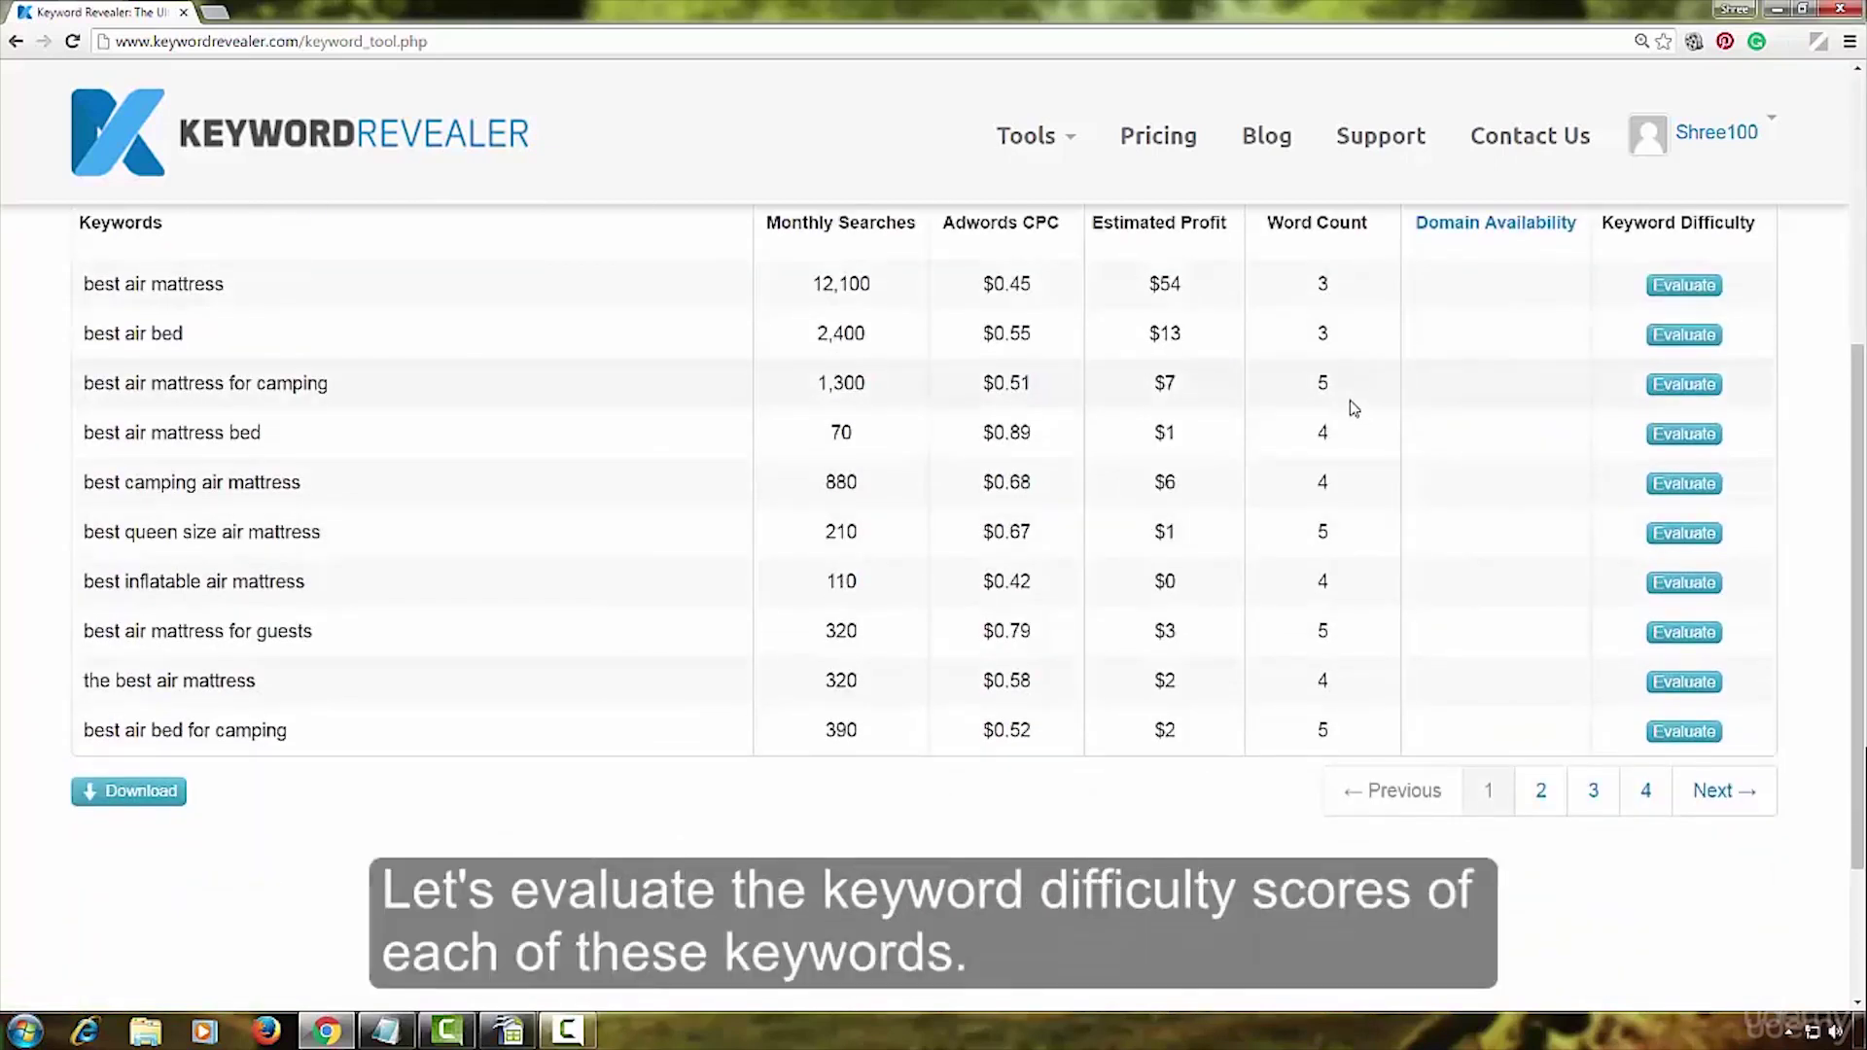
scroll(1354, 409, up, 1)
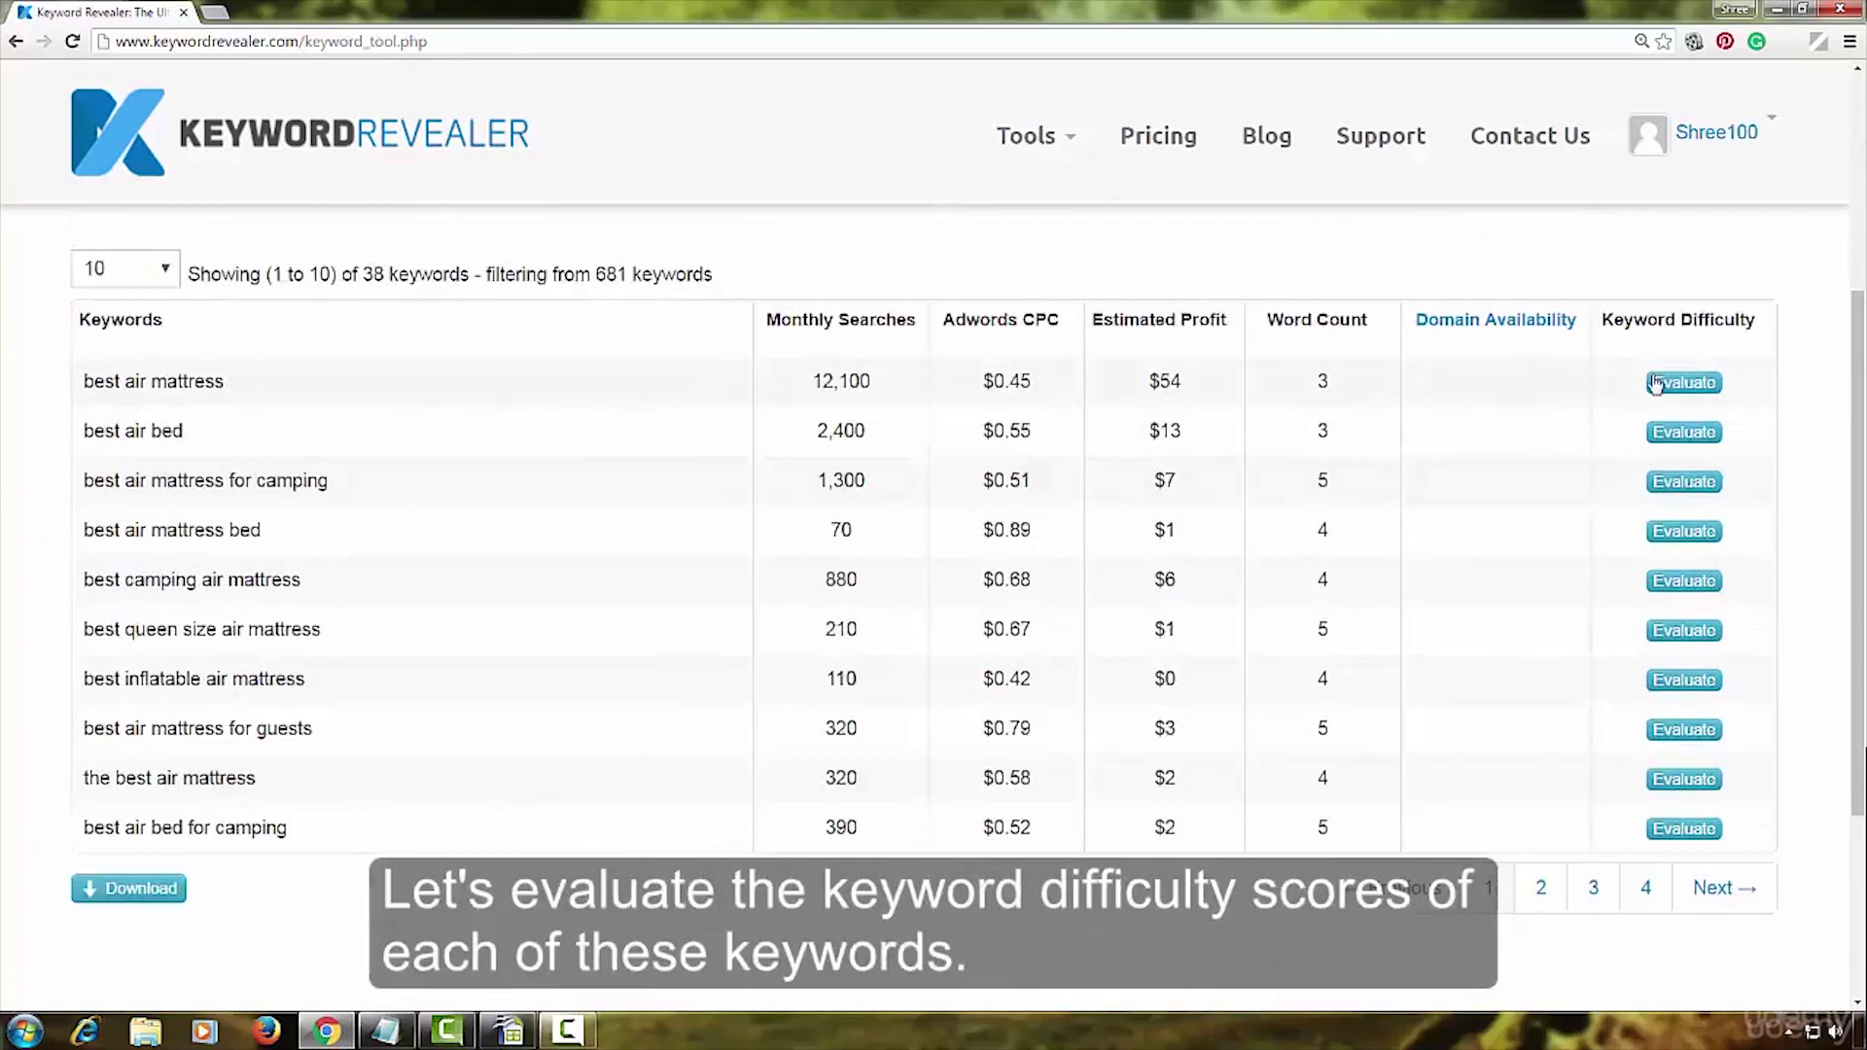
click(1685, 386)
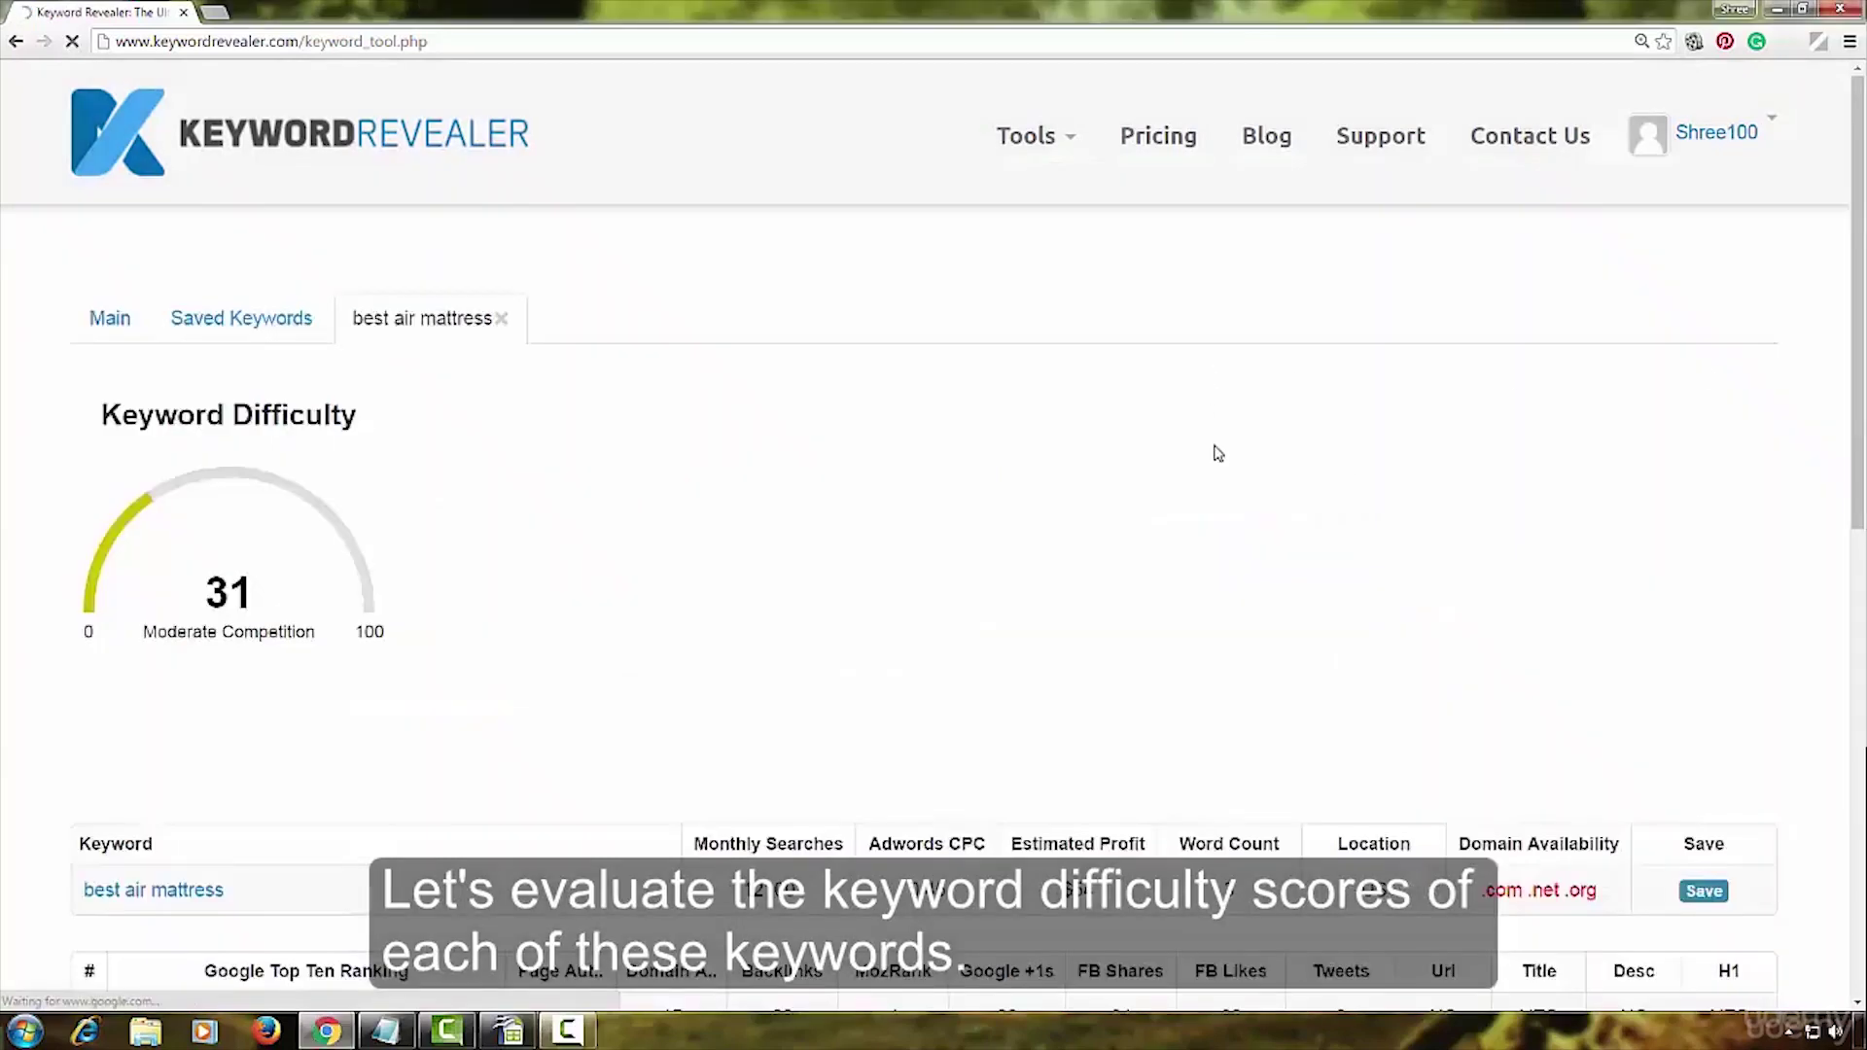
scroll(1206, 409, down, 1)
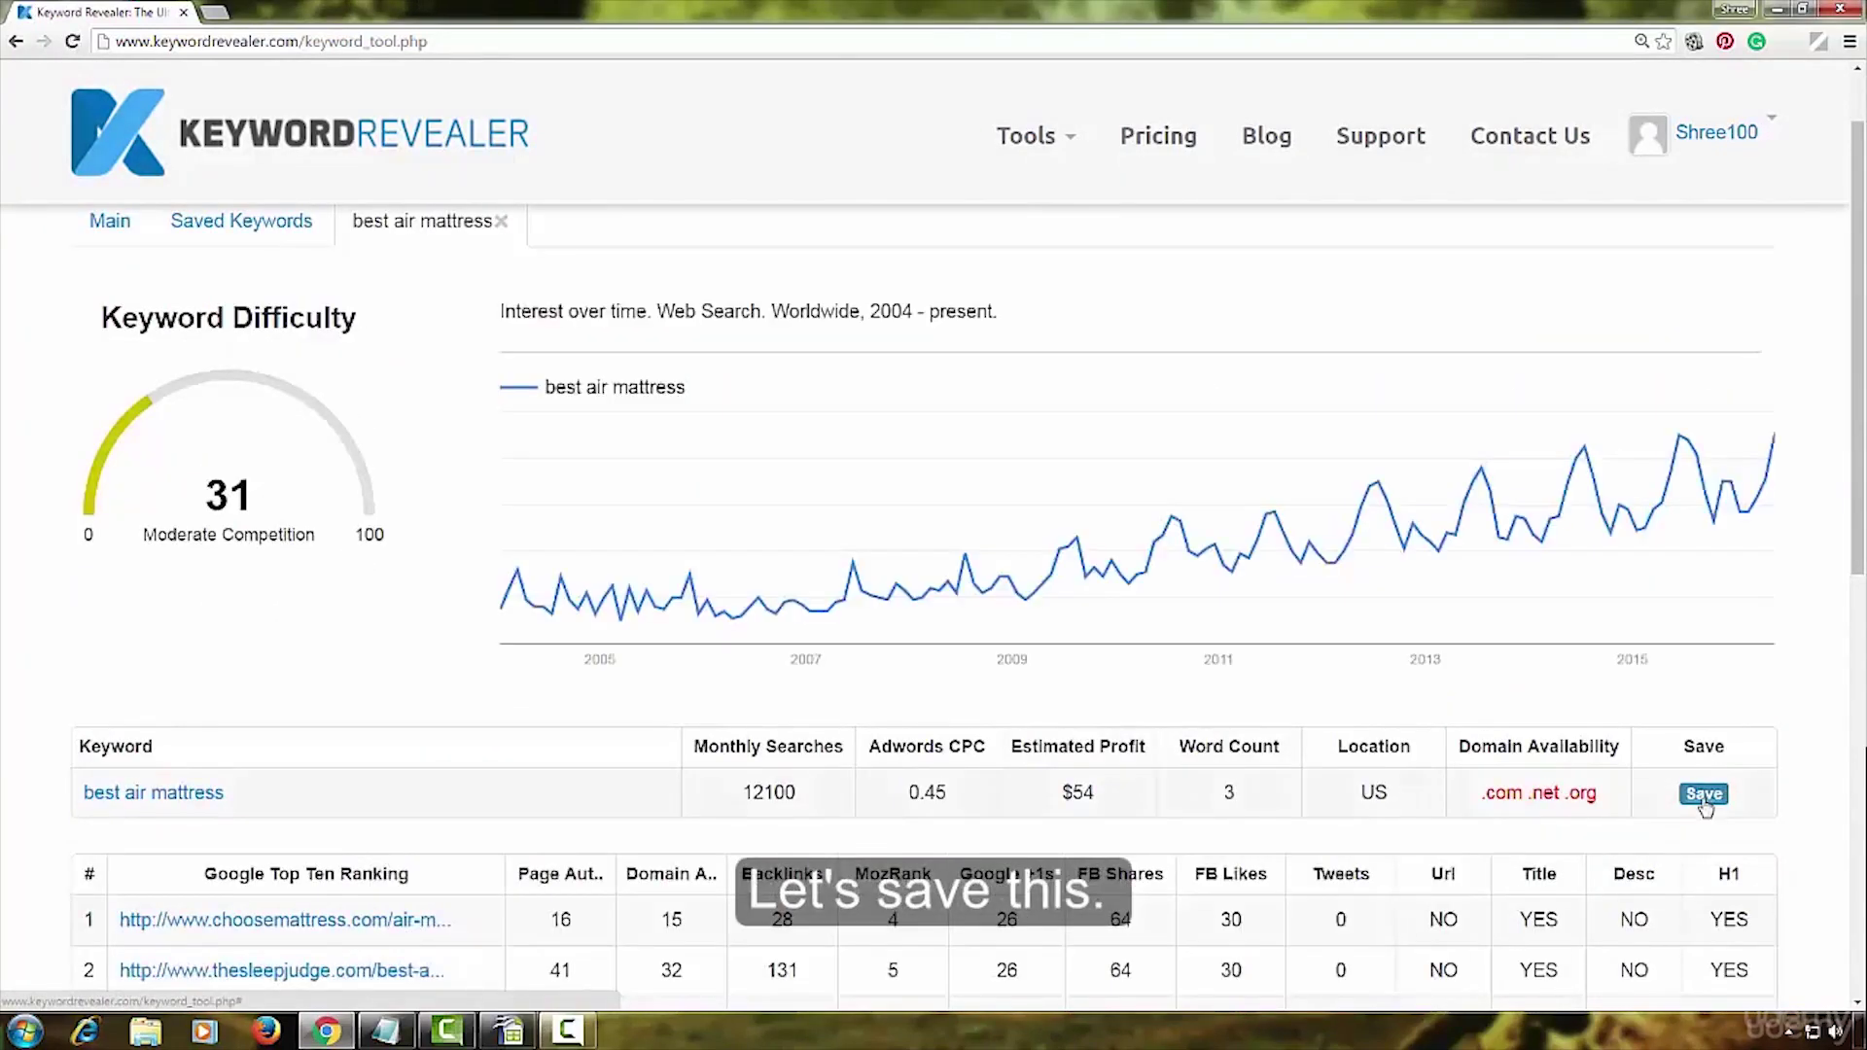
click(1706, 796)
scroll(796, 710, up, 1)
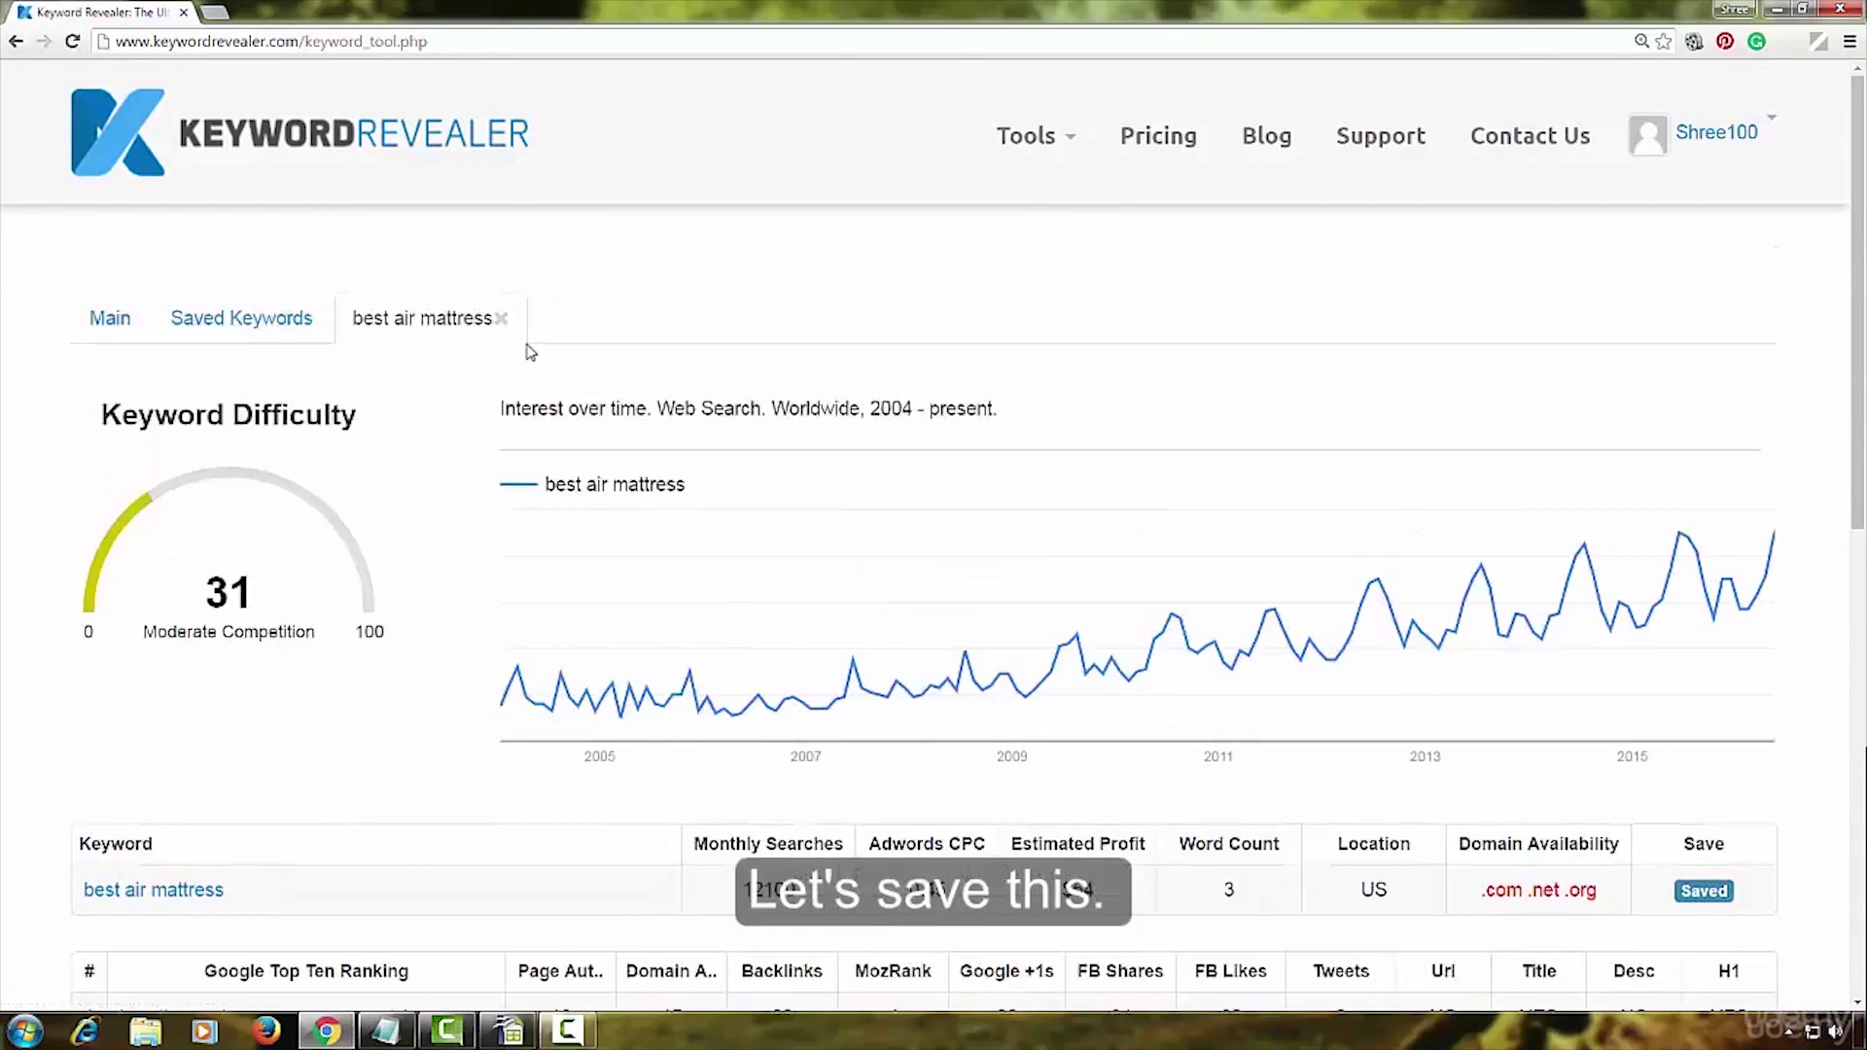
click(500, 319)
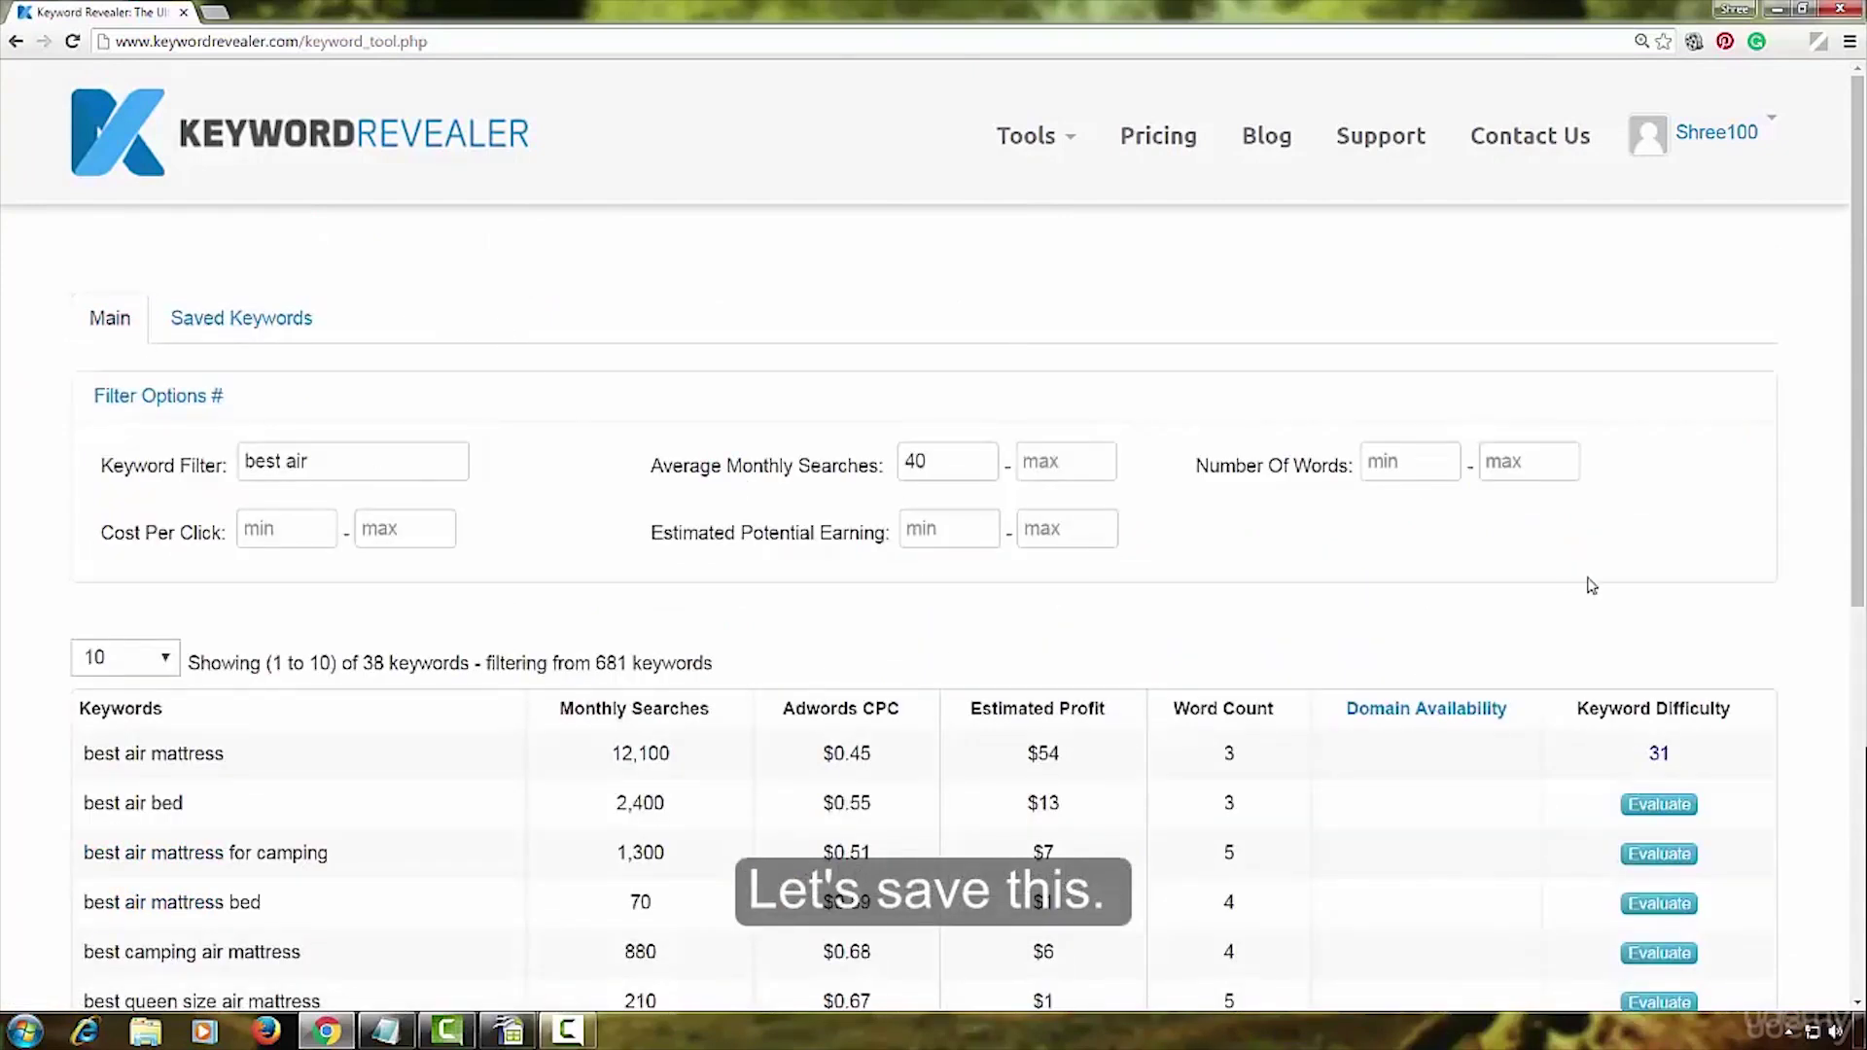
Evaluate the difficulty of "best air mattress for camping", save the keyword and close its report.
scroll(1595, 594, down, 2)
click(1660, 659)
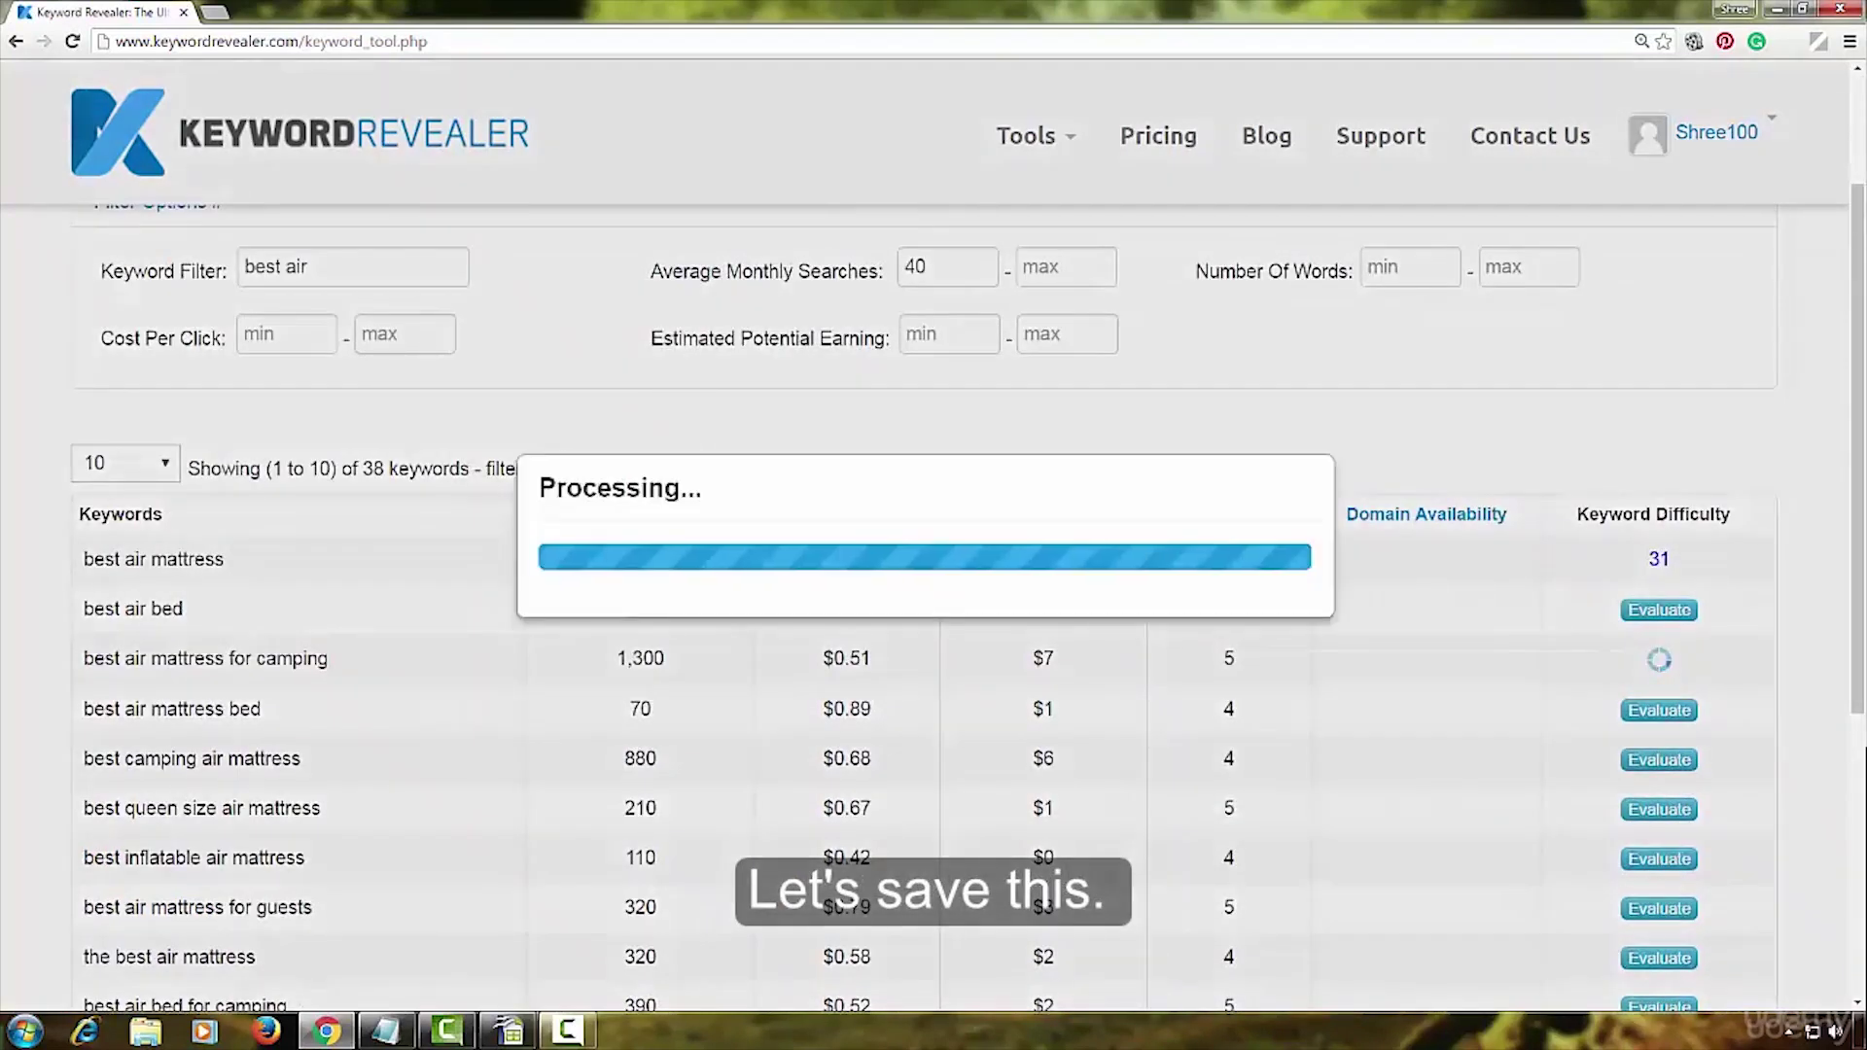
scroll(1401, 531, down, 7)
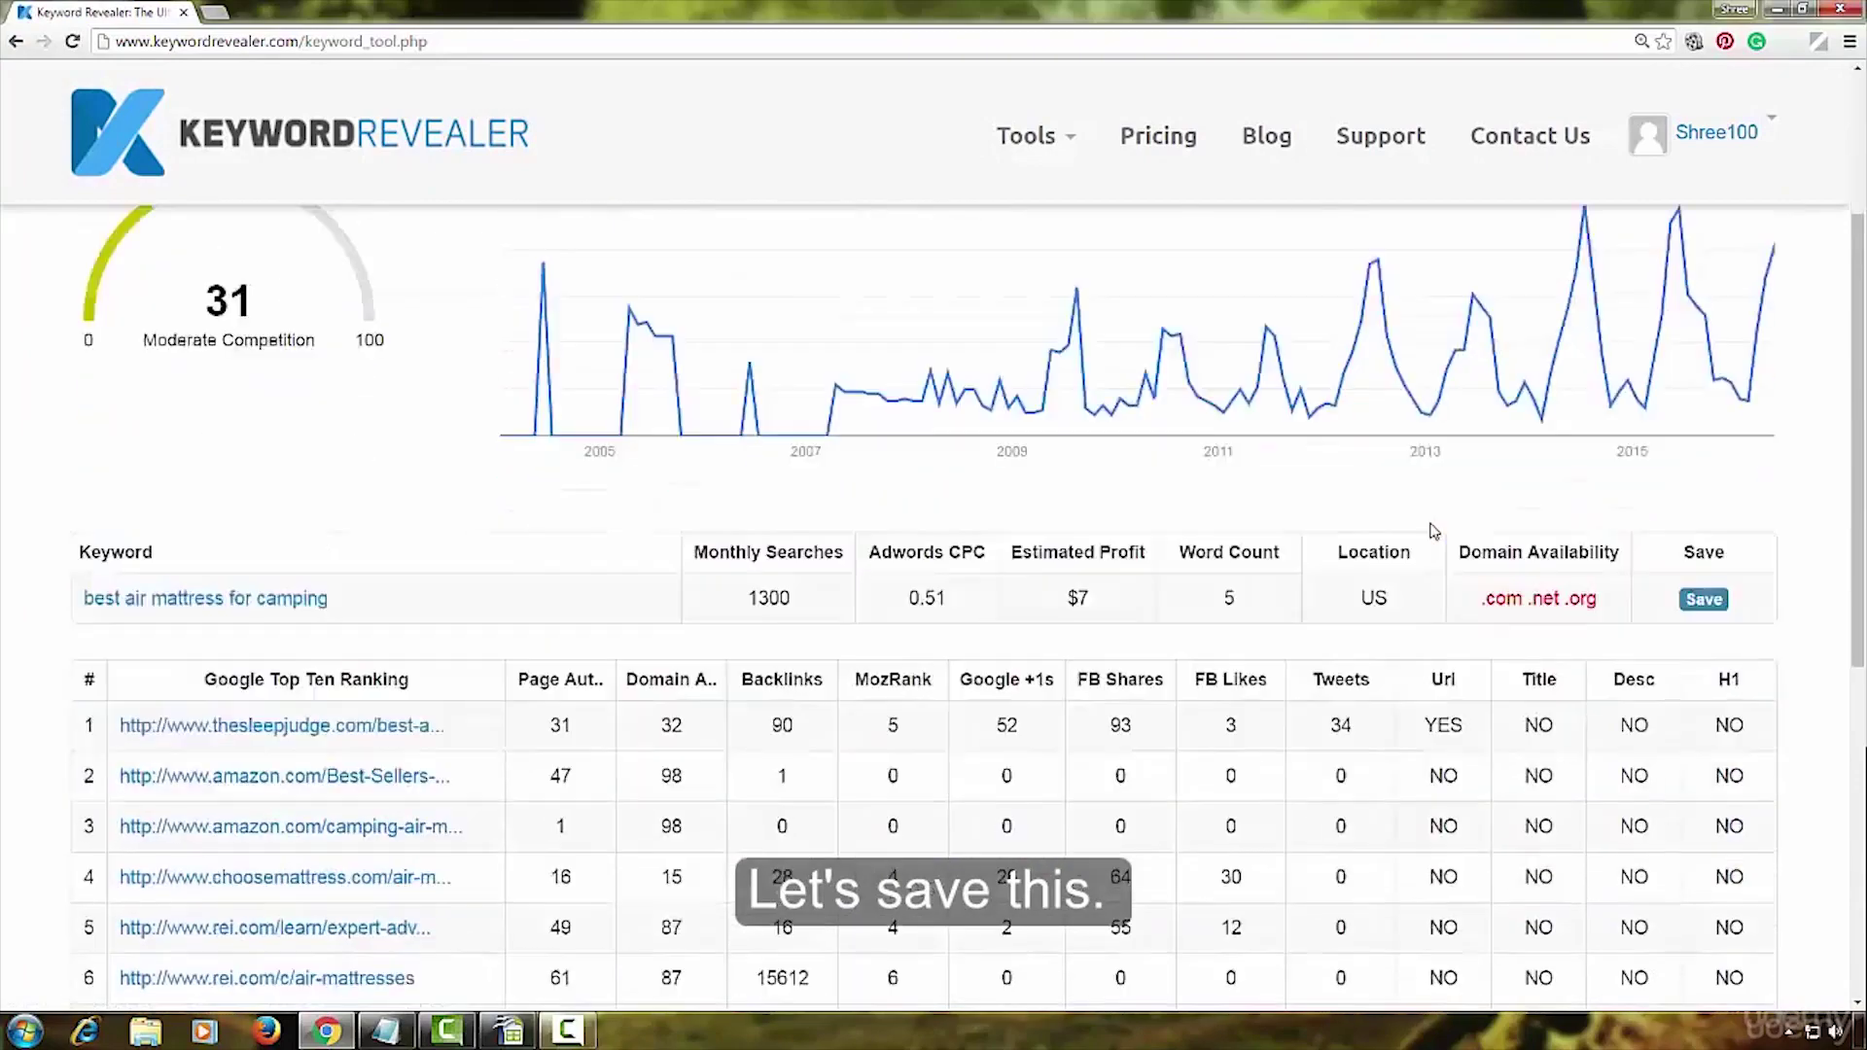
scroll(1434, 531, up, 3)
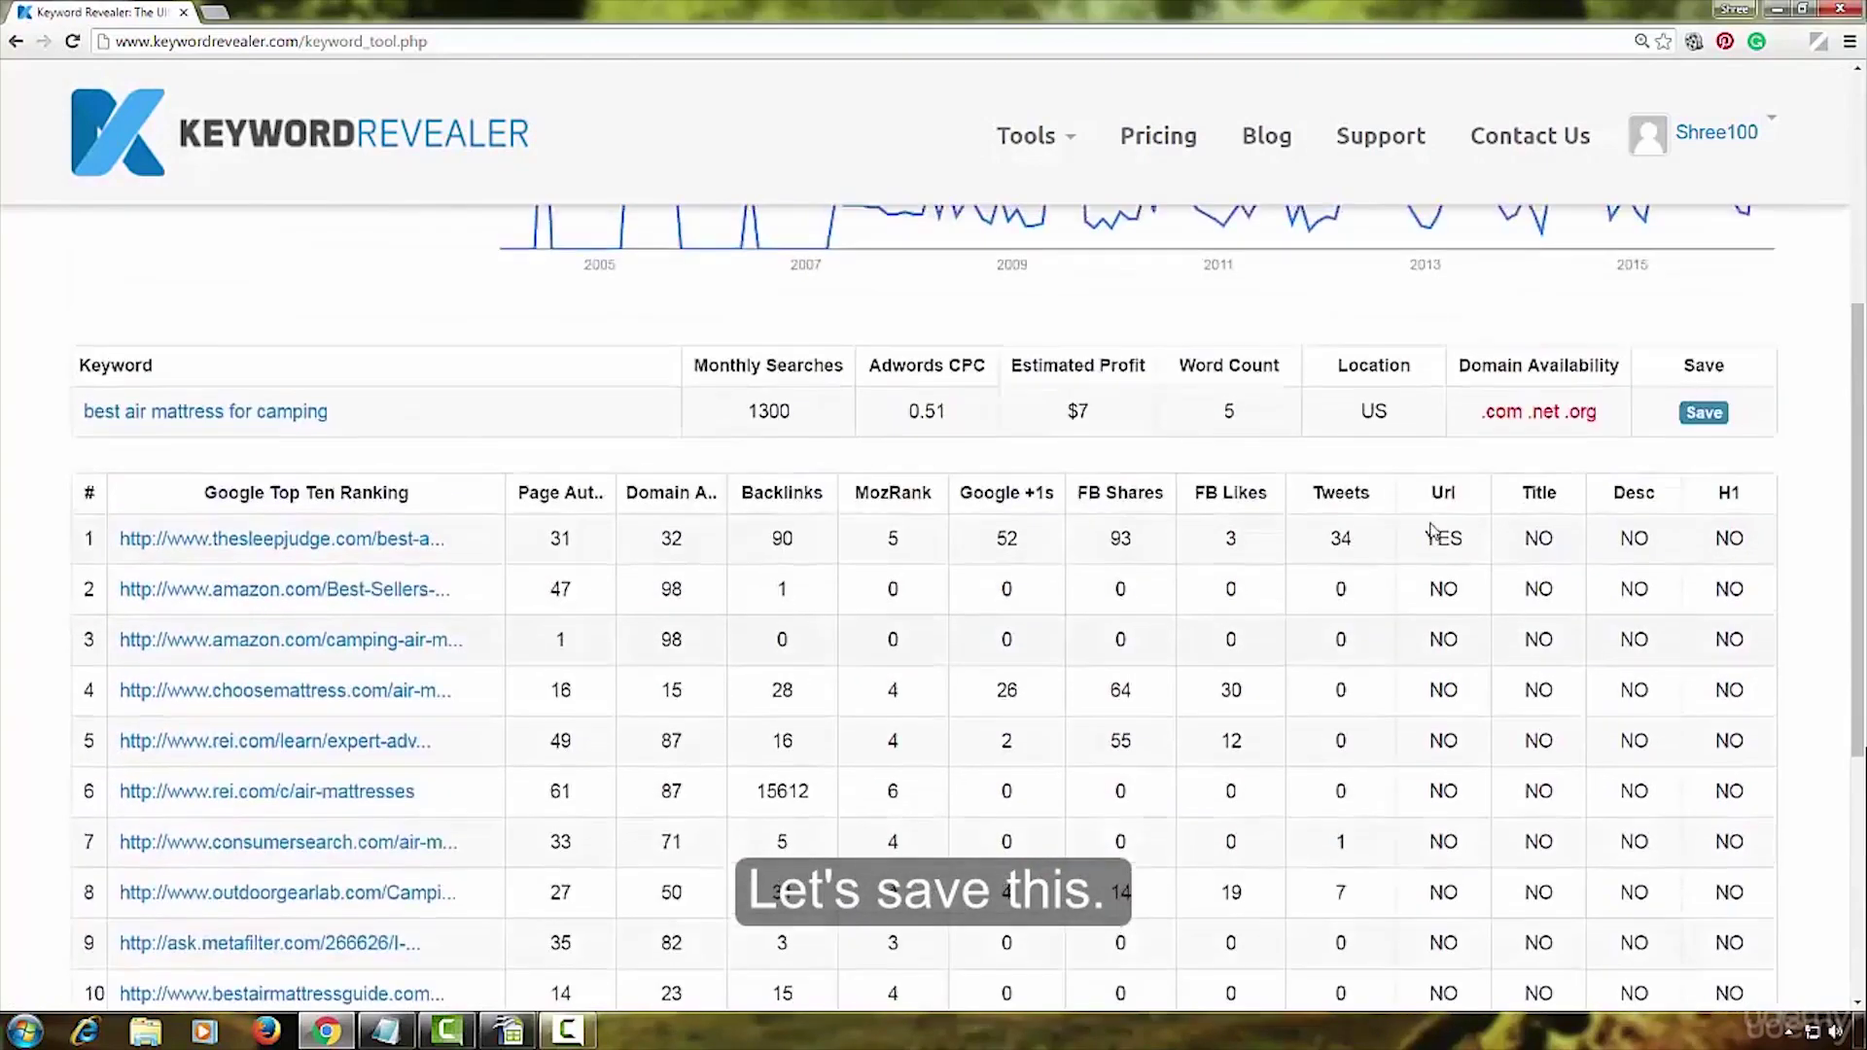
click(1704, 500)
scroll(769, 556, up, 2)
scroll(769, 557, up, 2)
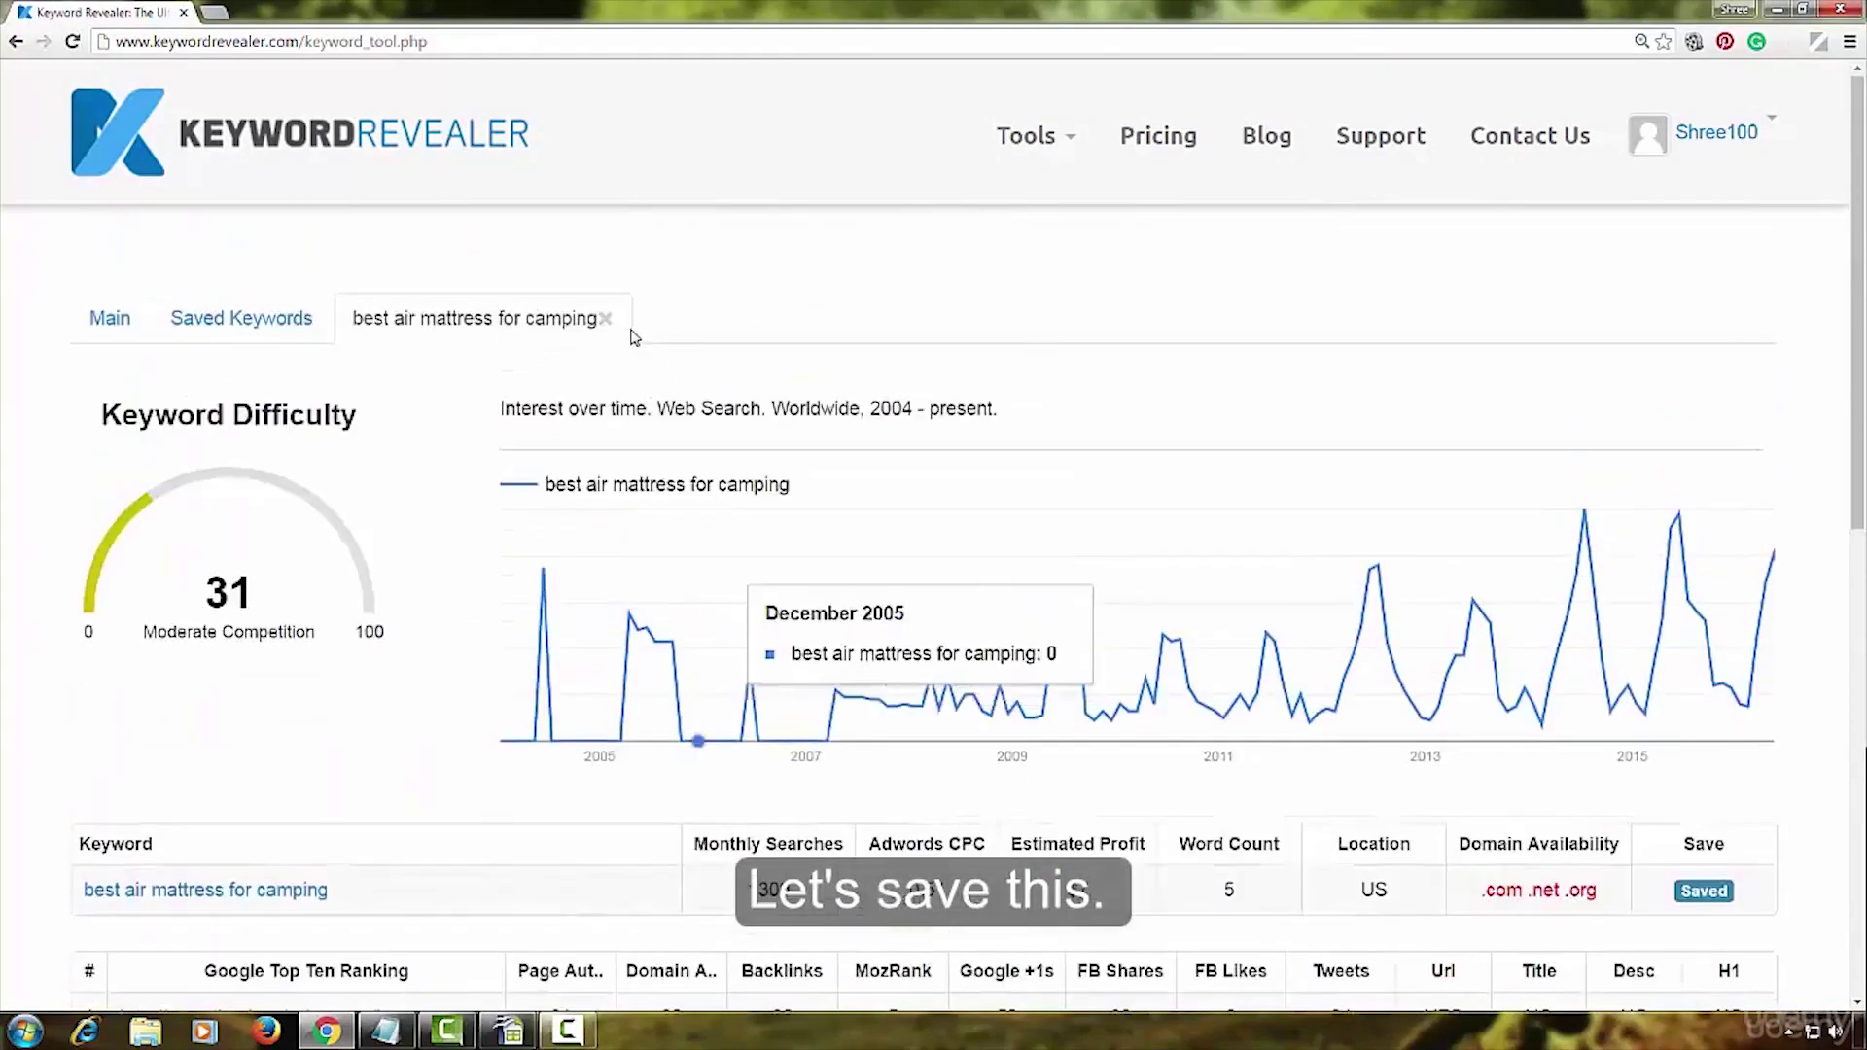
click(610, 317)
Evaluate the difficulty of "best queen size air mattress", save the keyword and close its report.
scroll(978, 588, down, 2)
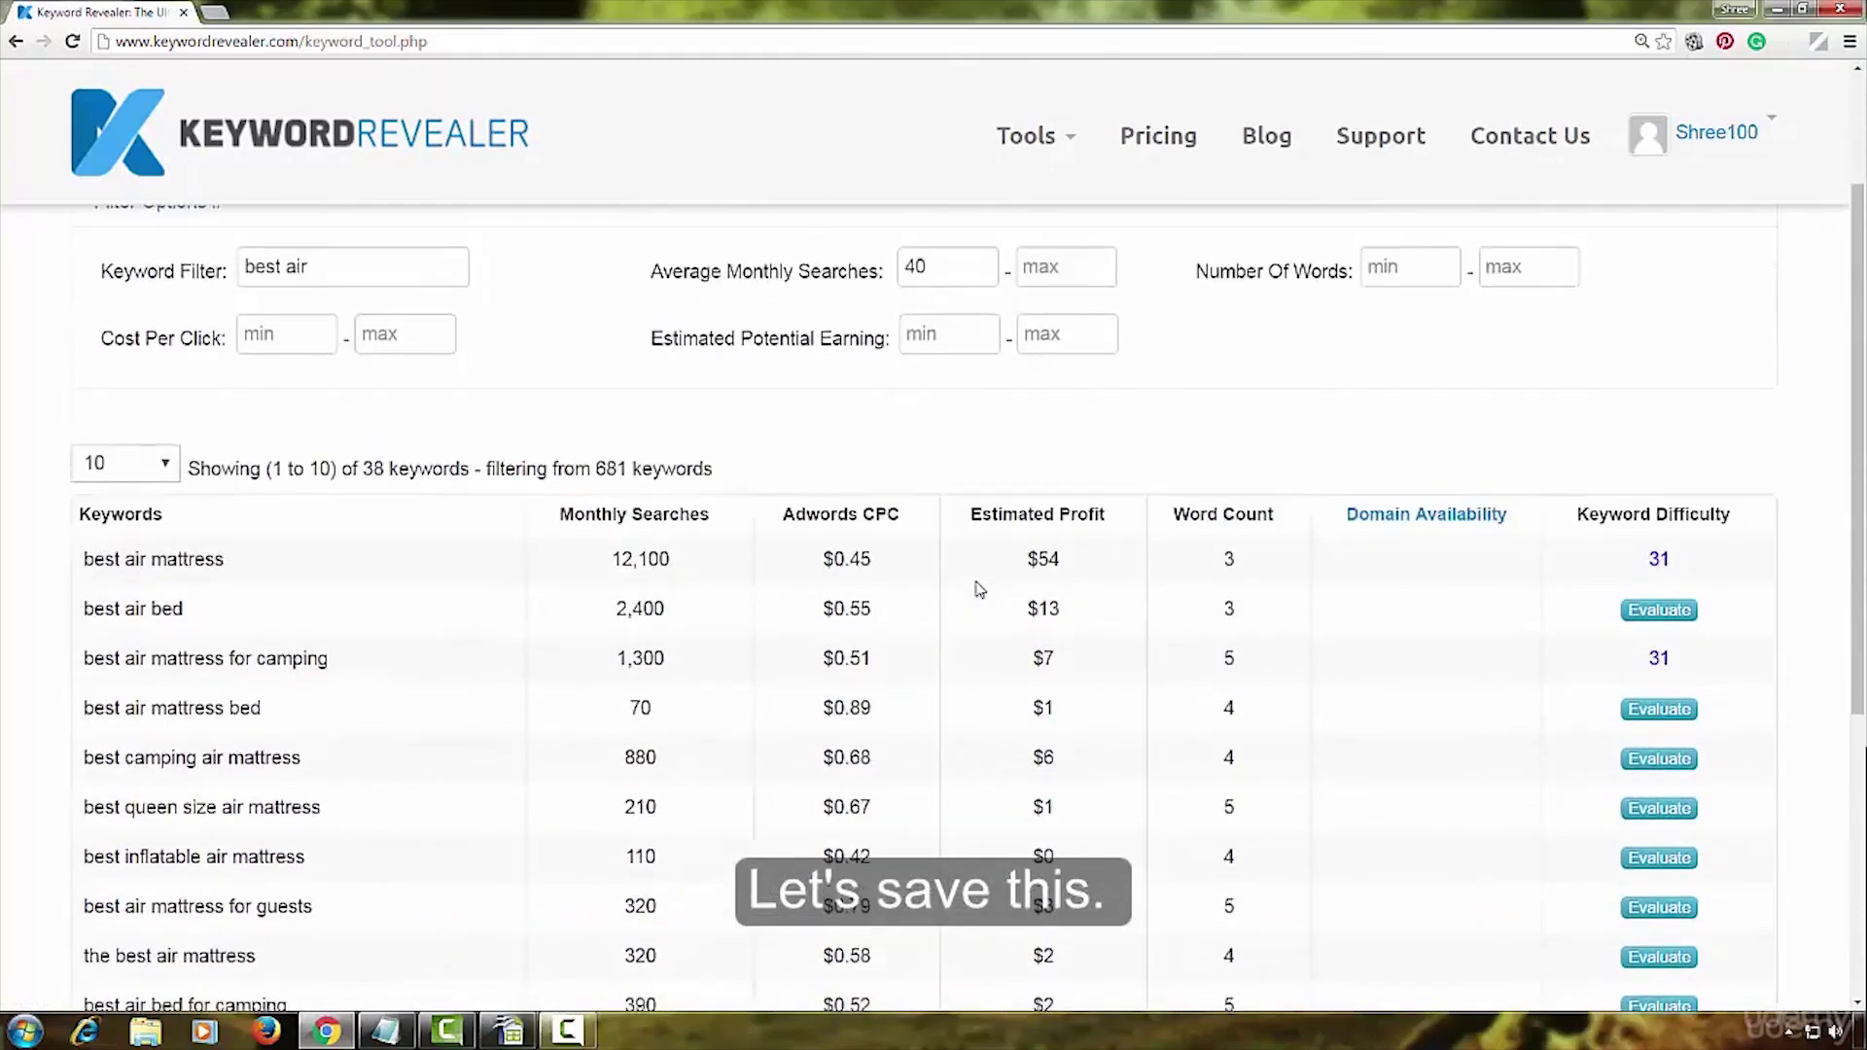
click(1646, 713)
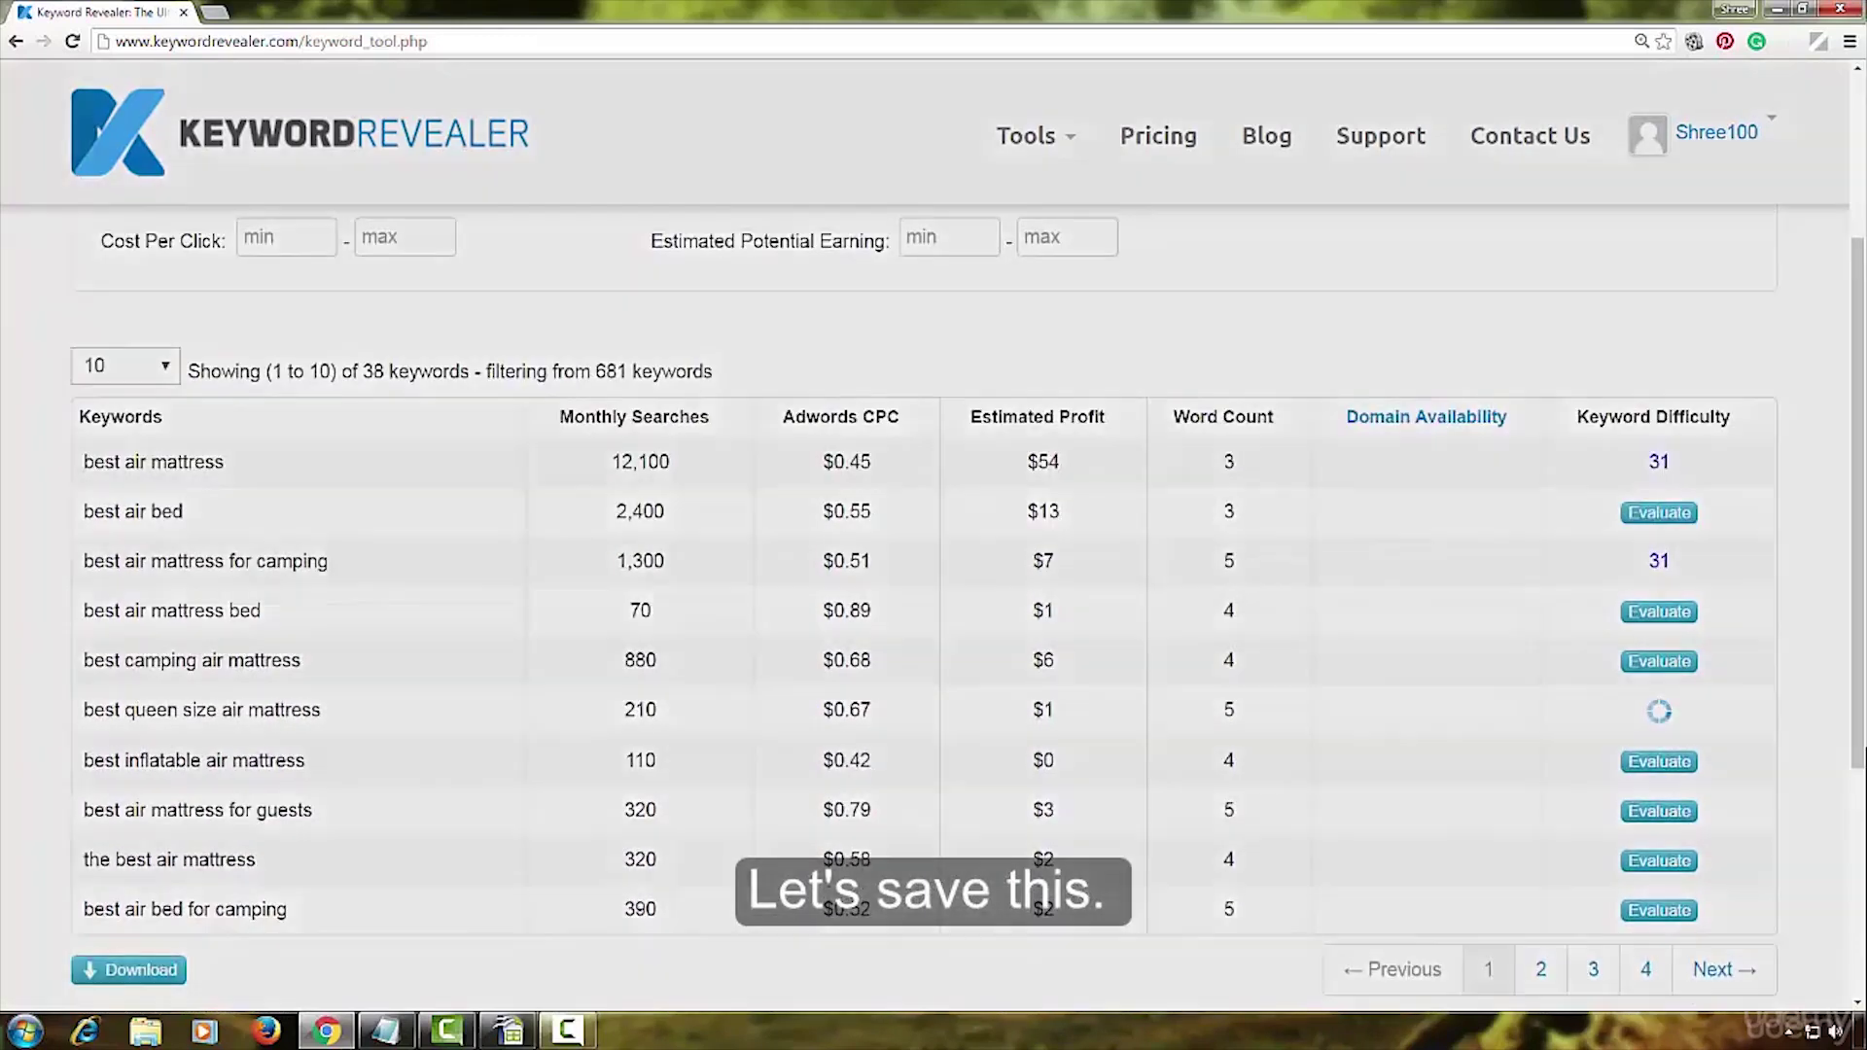
scroll(1188, 526, down, 1)
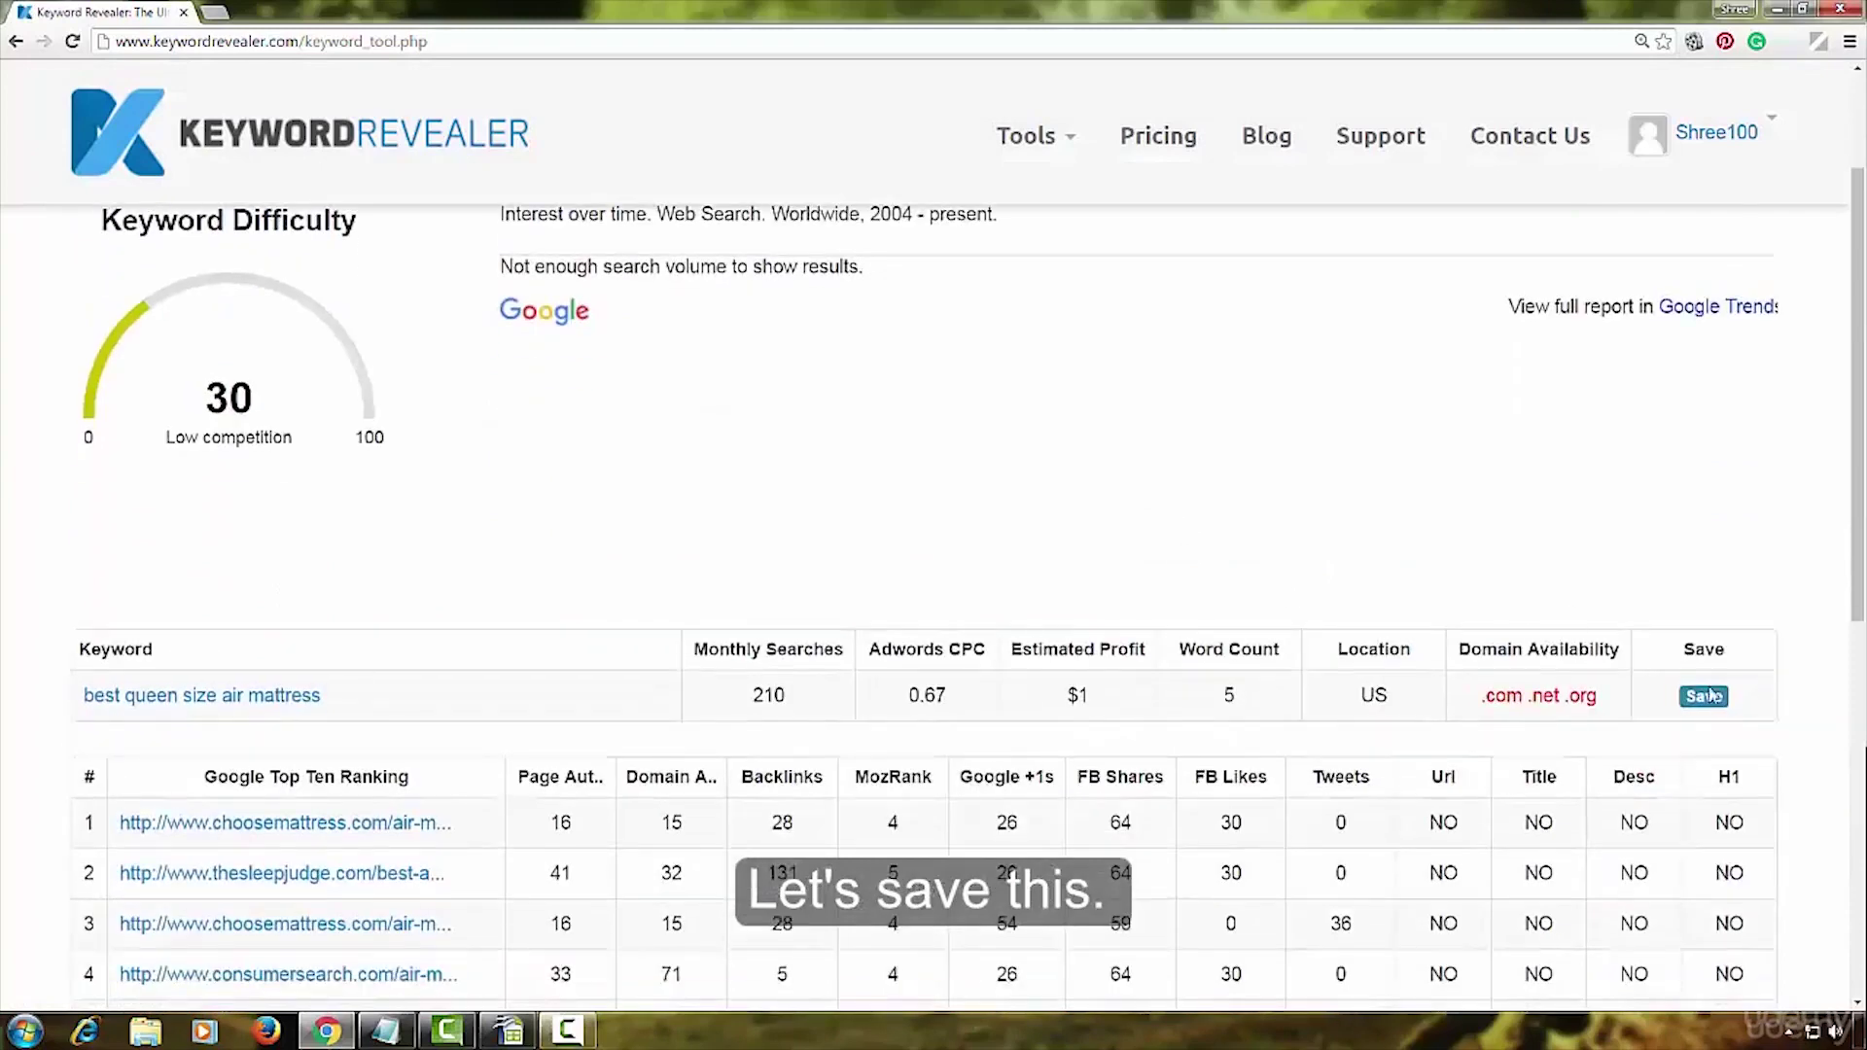
click(1704, 698)
scroll(1137, 654, down, 6)
scroll(545, 554, up, 10)
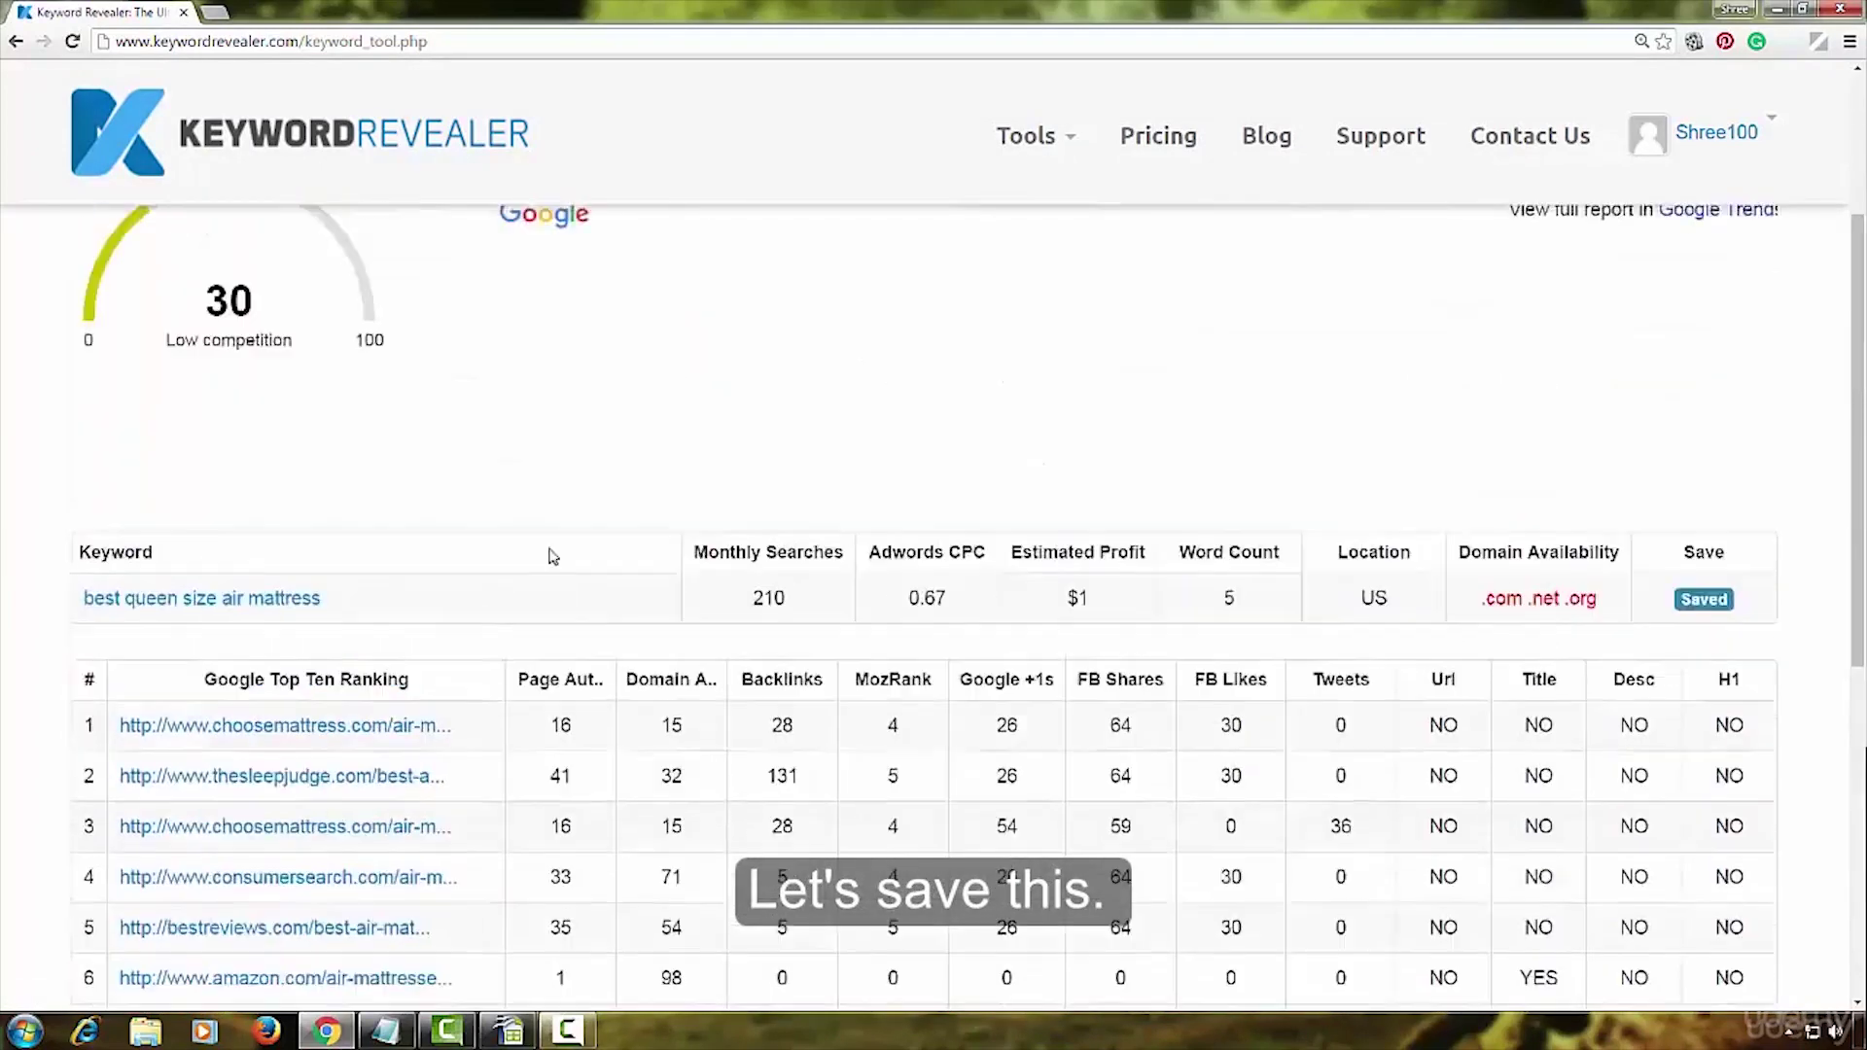
click(596, 321)
Evaluate the difficulty of "best inflatable air mattress" and examine the optimization and domain authority of its top ten ranking sites.
scroll(874, 475, down, 4)
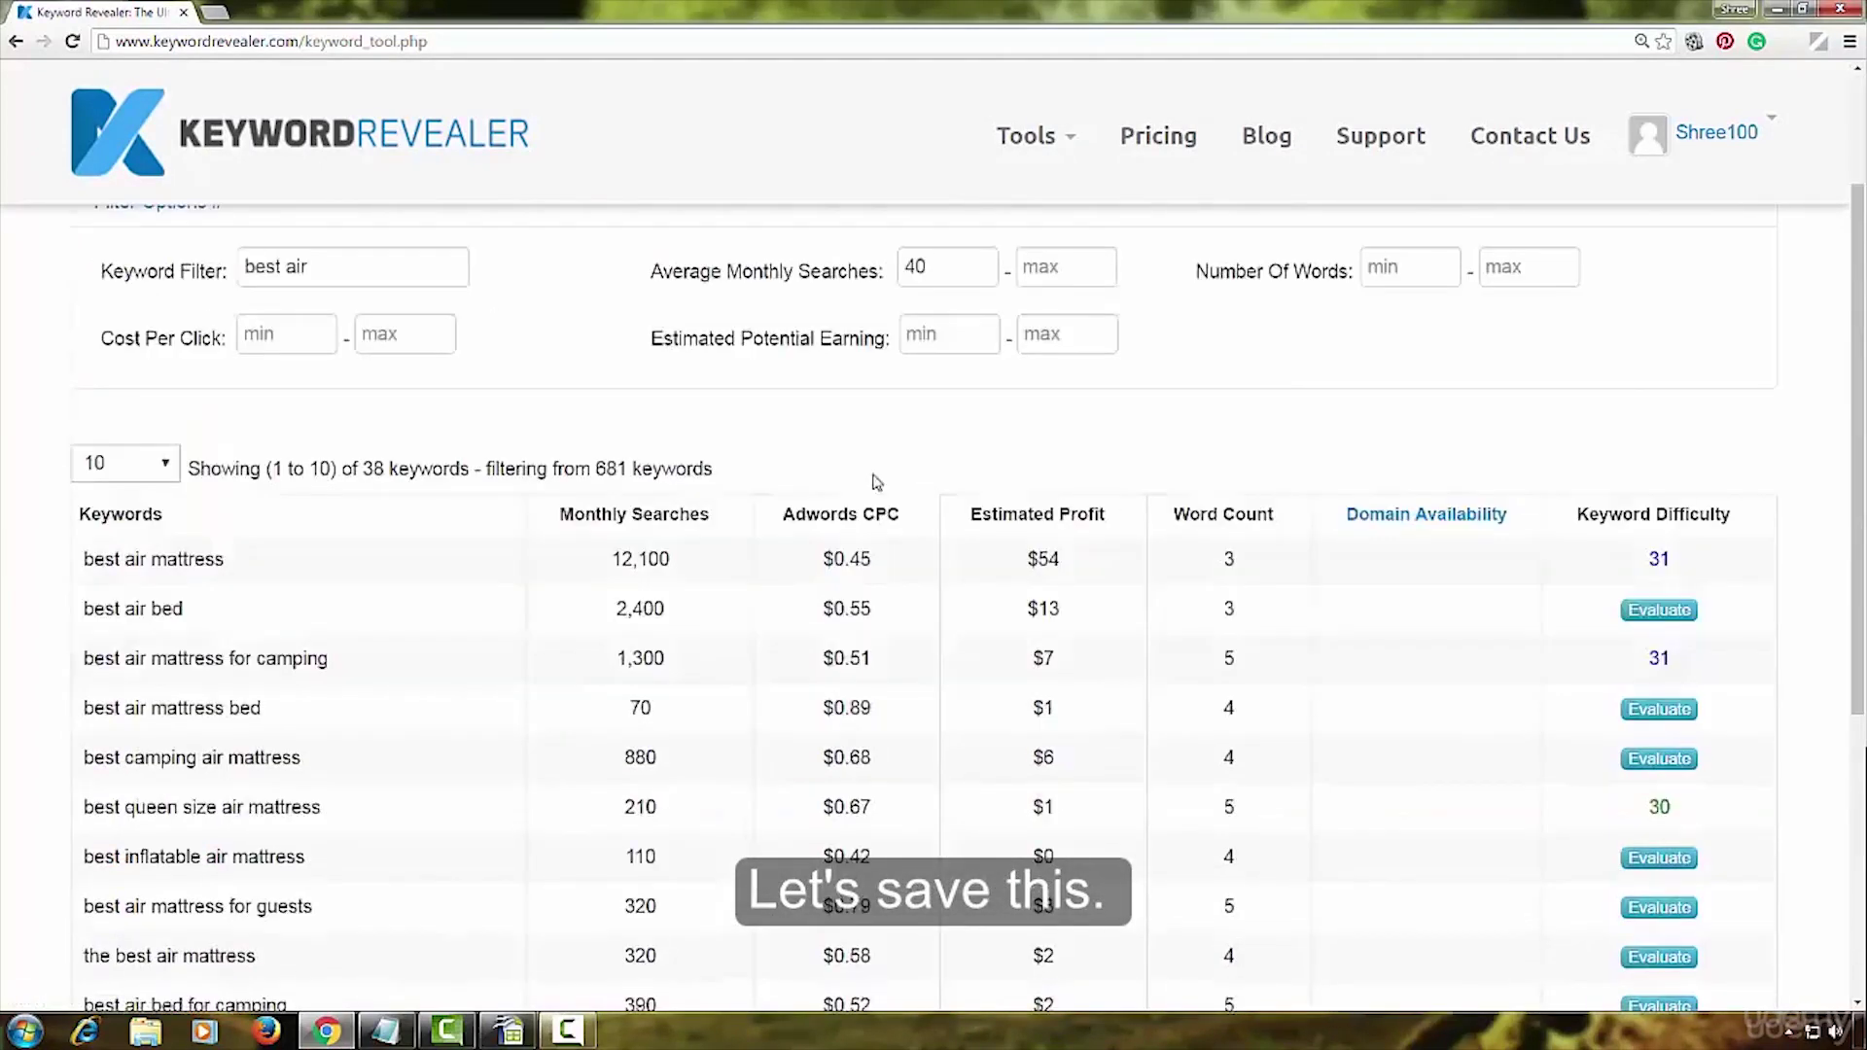
click(1673, 666)
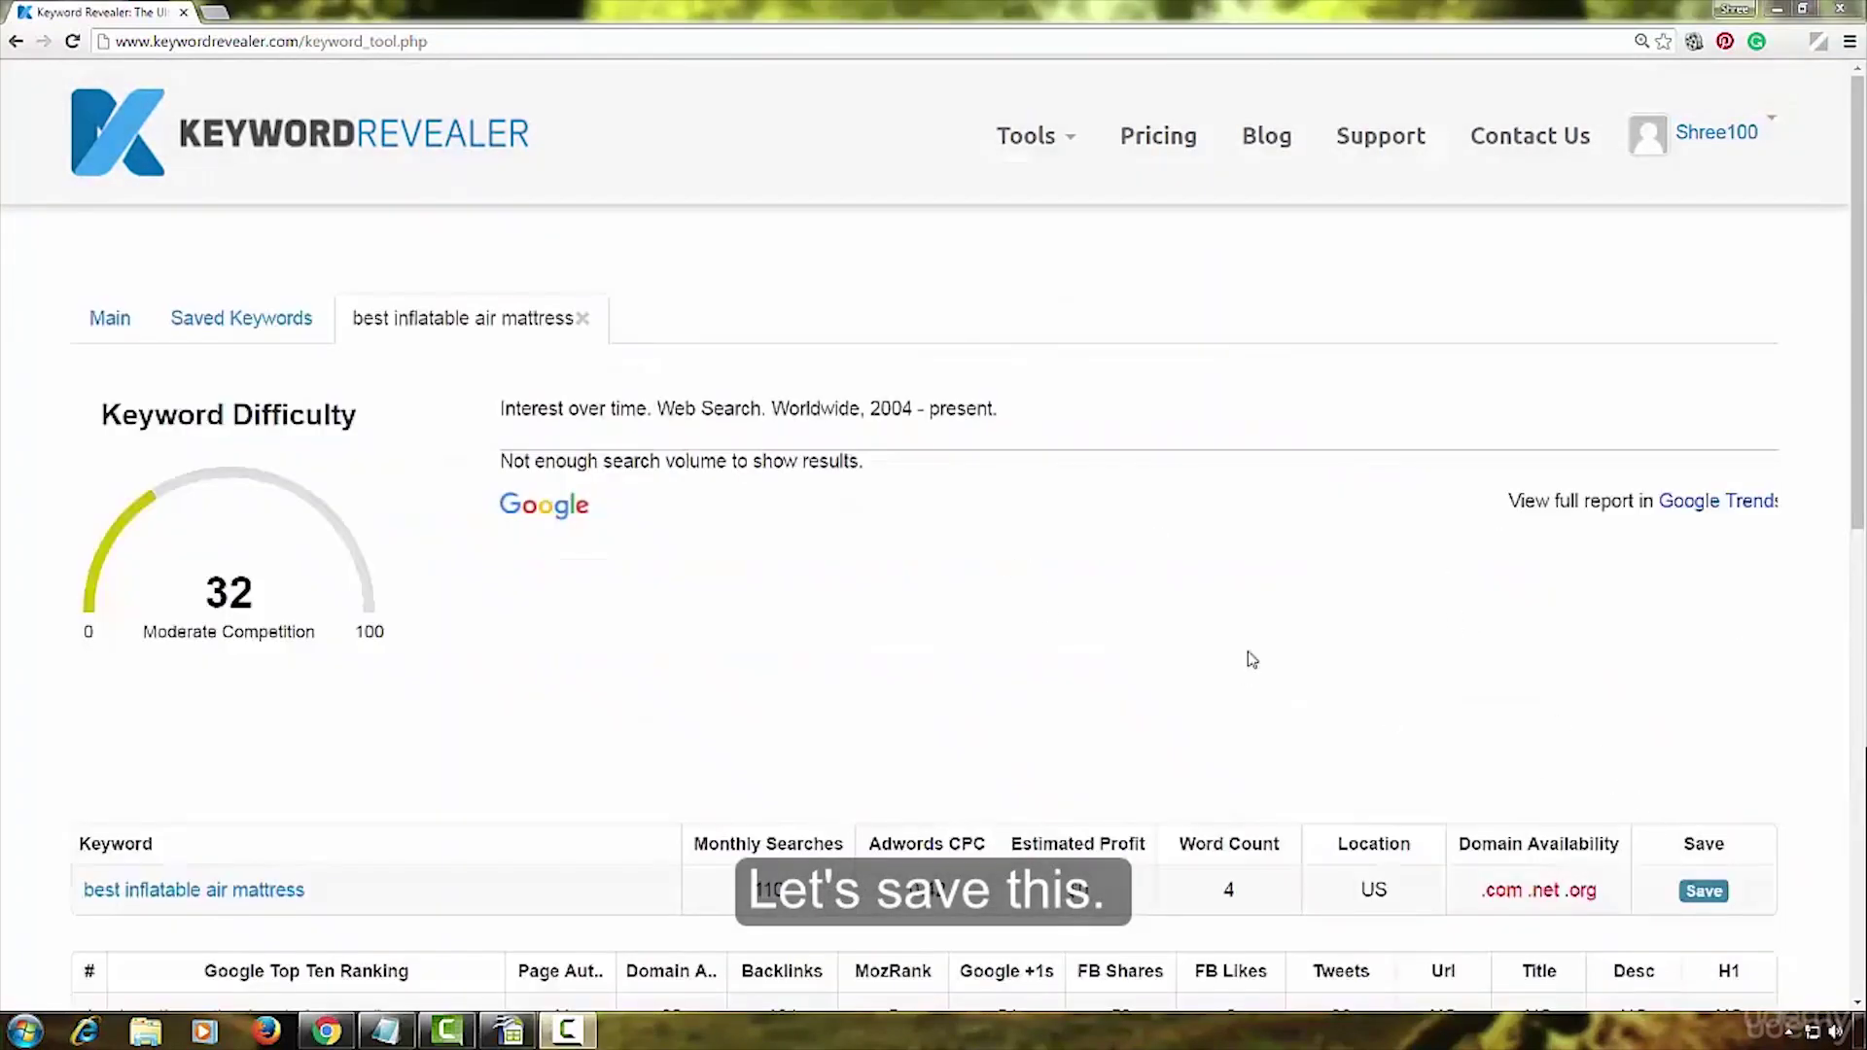
scroll(1173, 601, down, 4)
scroll(1177, 605, down, 2)
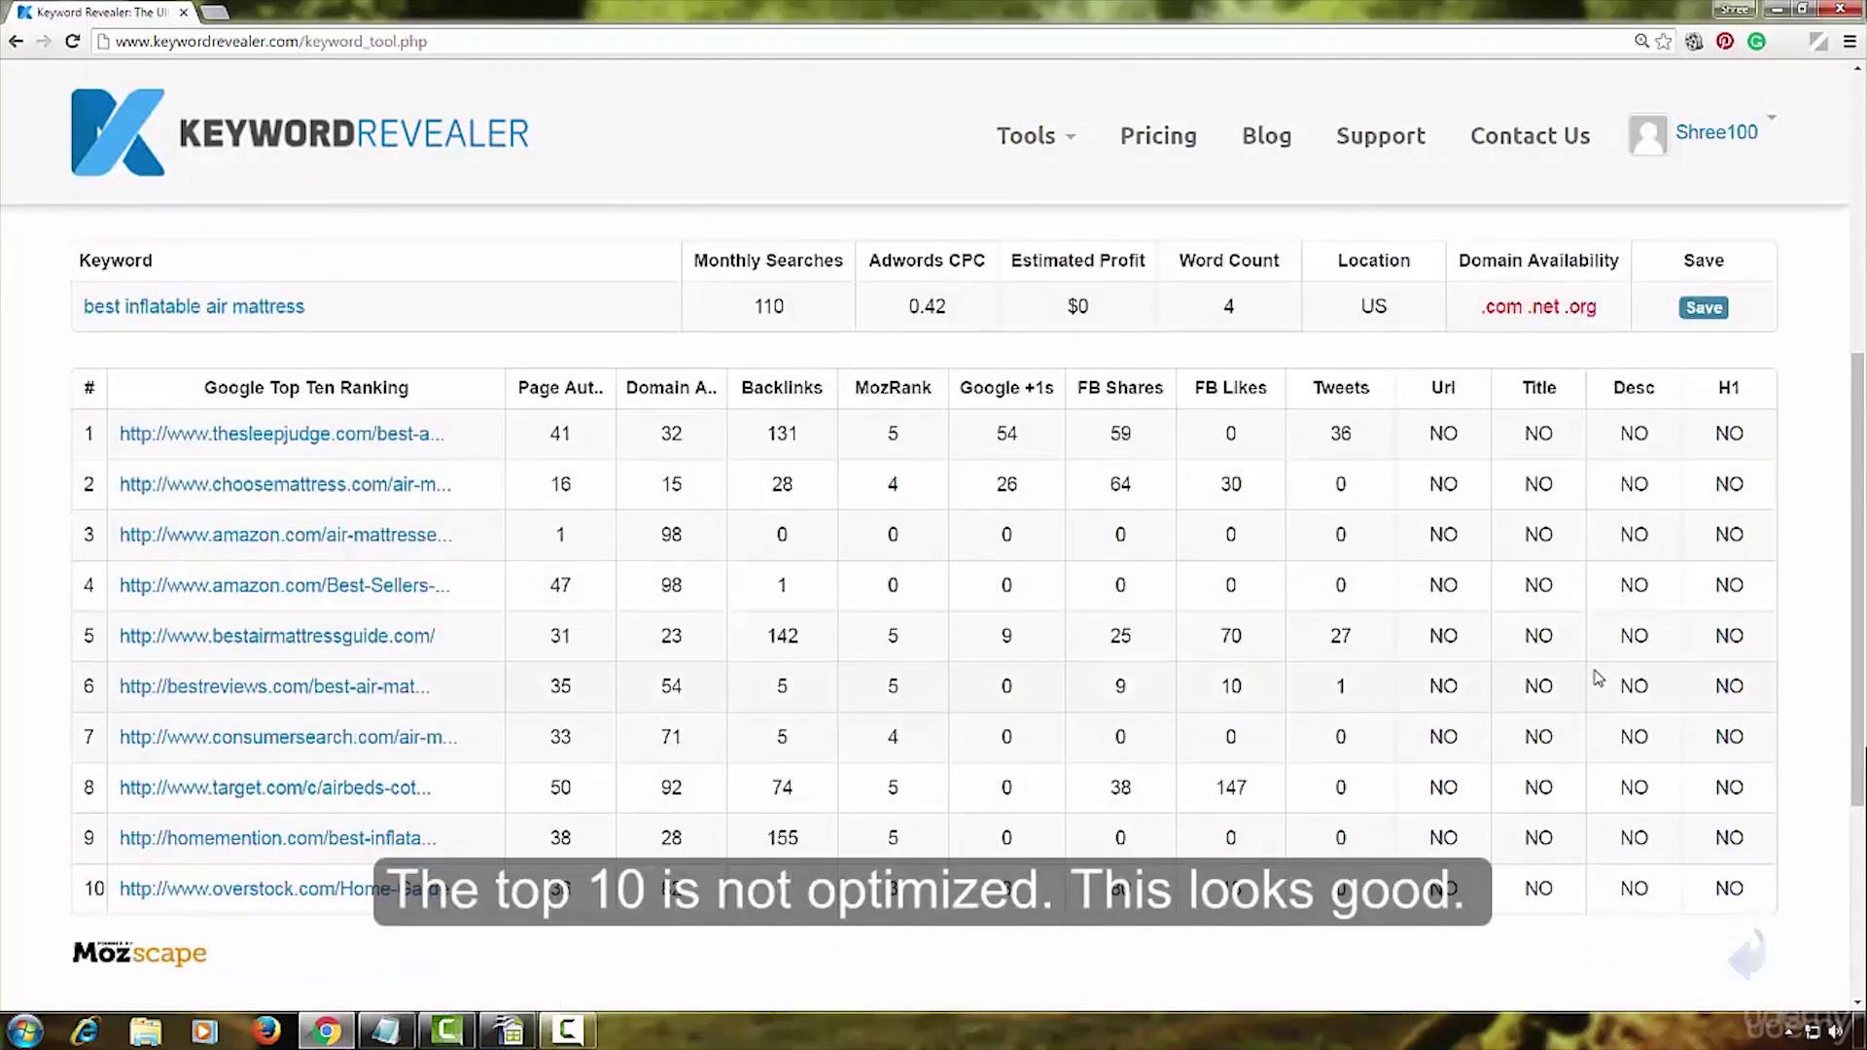
double_click(649, 636)
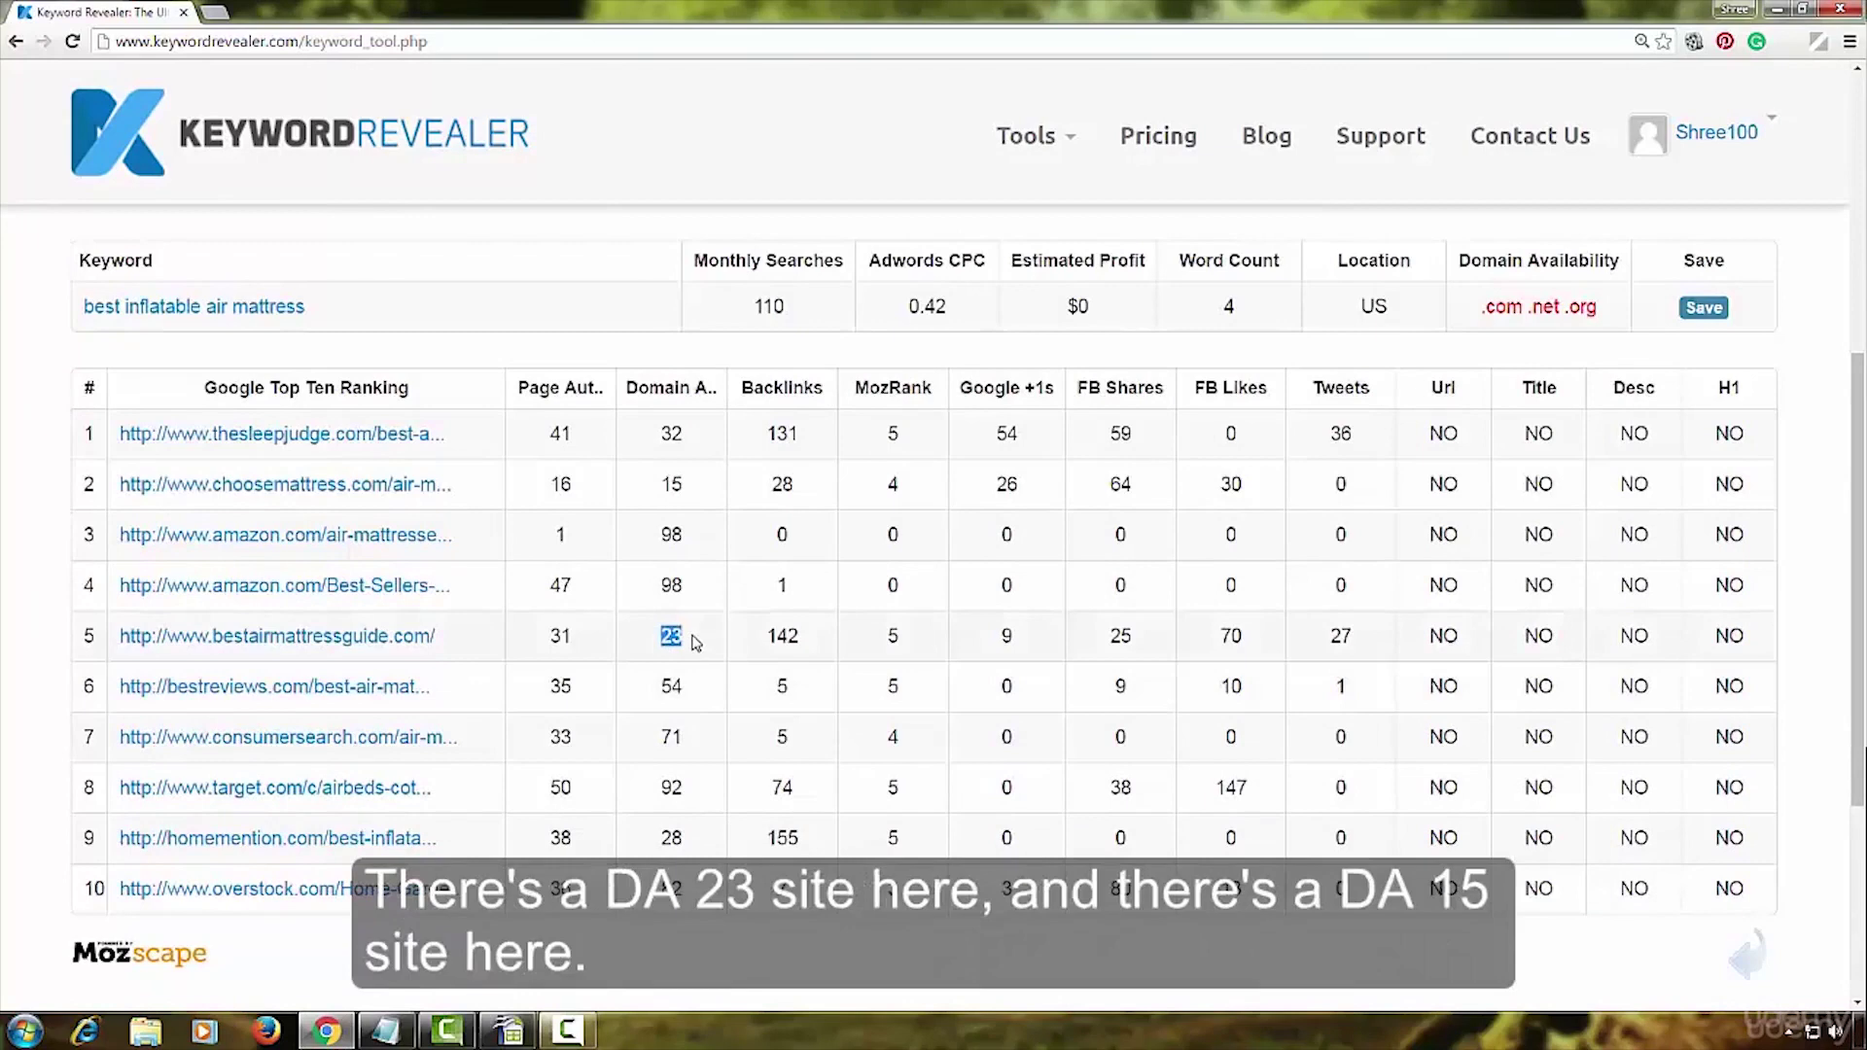
click(696, 642)
double_click(664, 484)
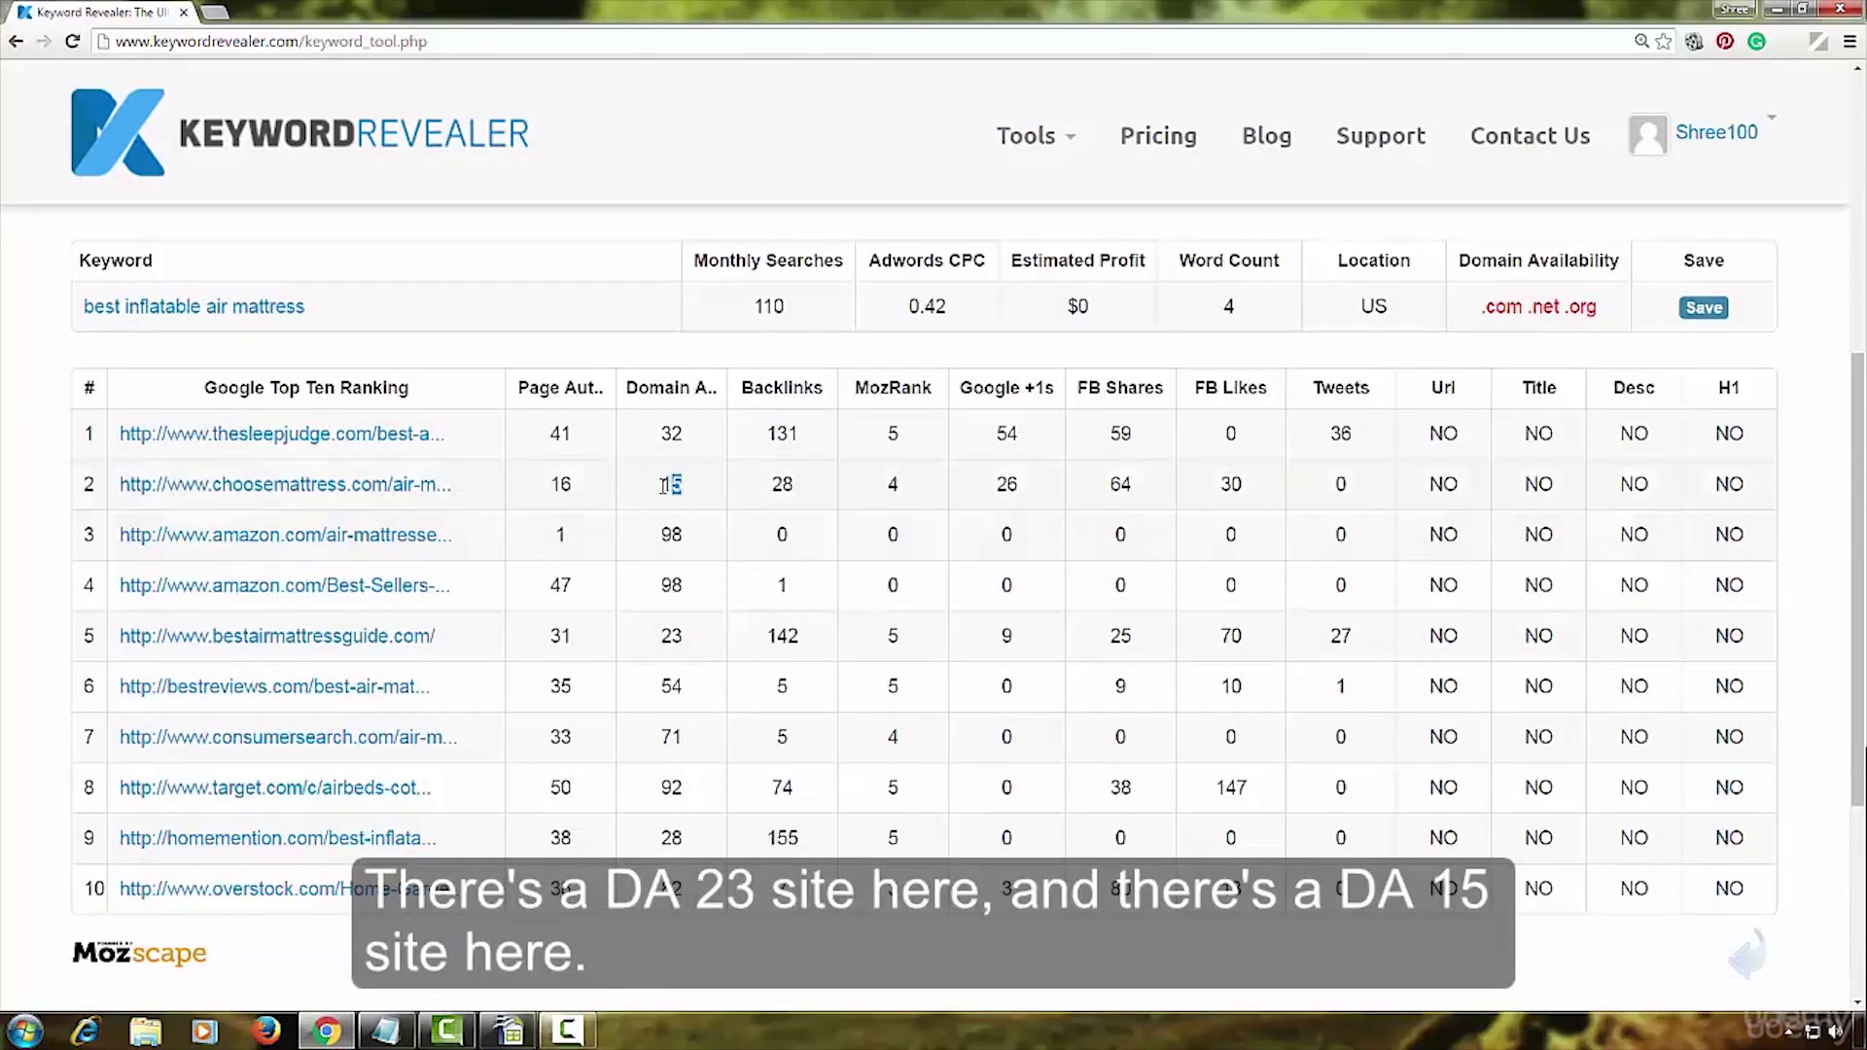
click(1162, 538)
Save the keyword "best inflatable air mattress" and close its report.
scroll(1168, 544, up, 5)
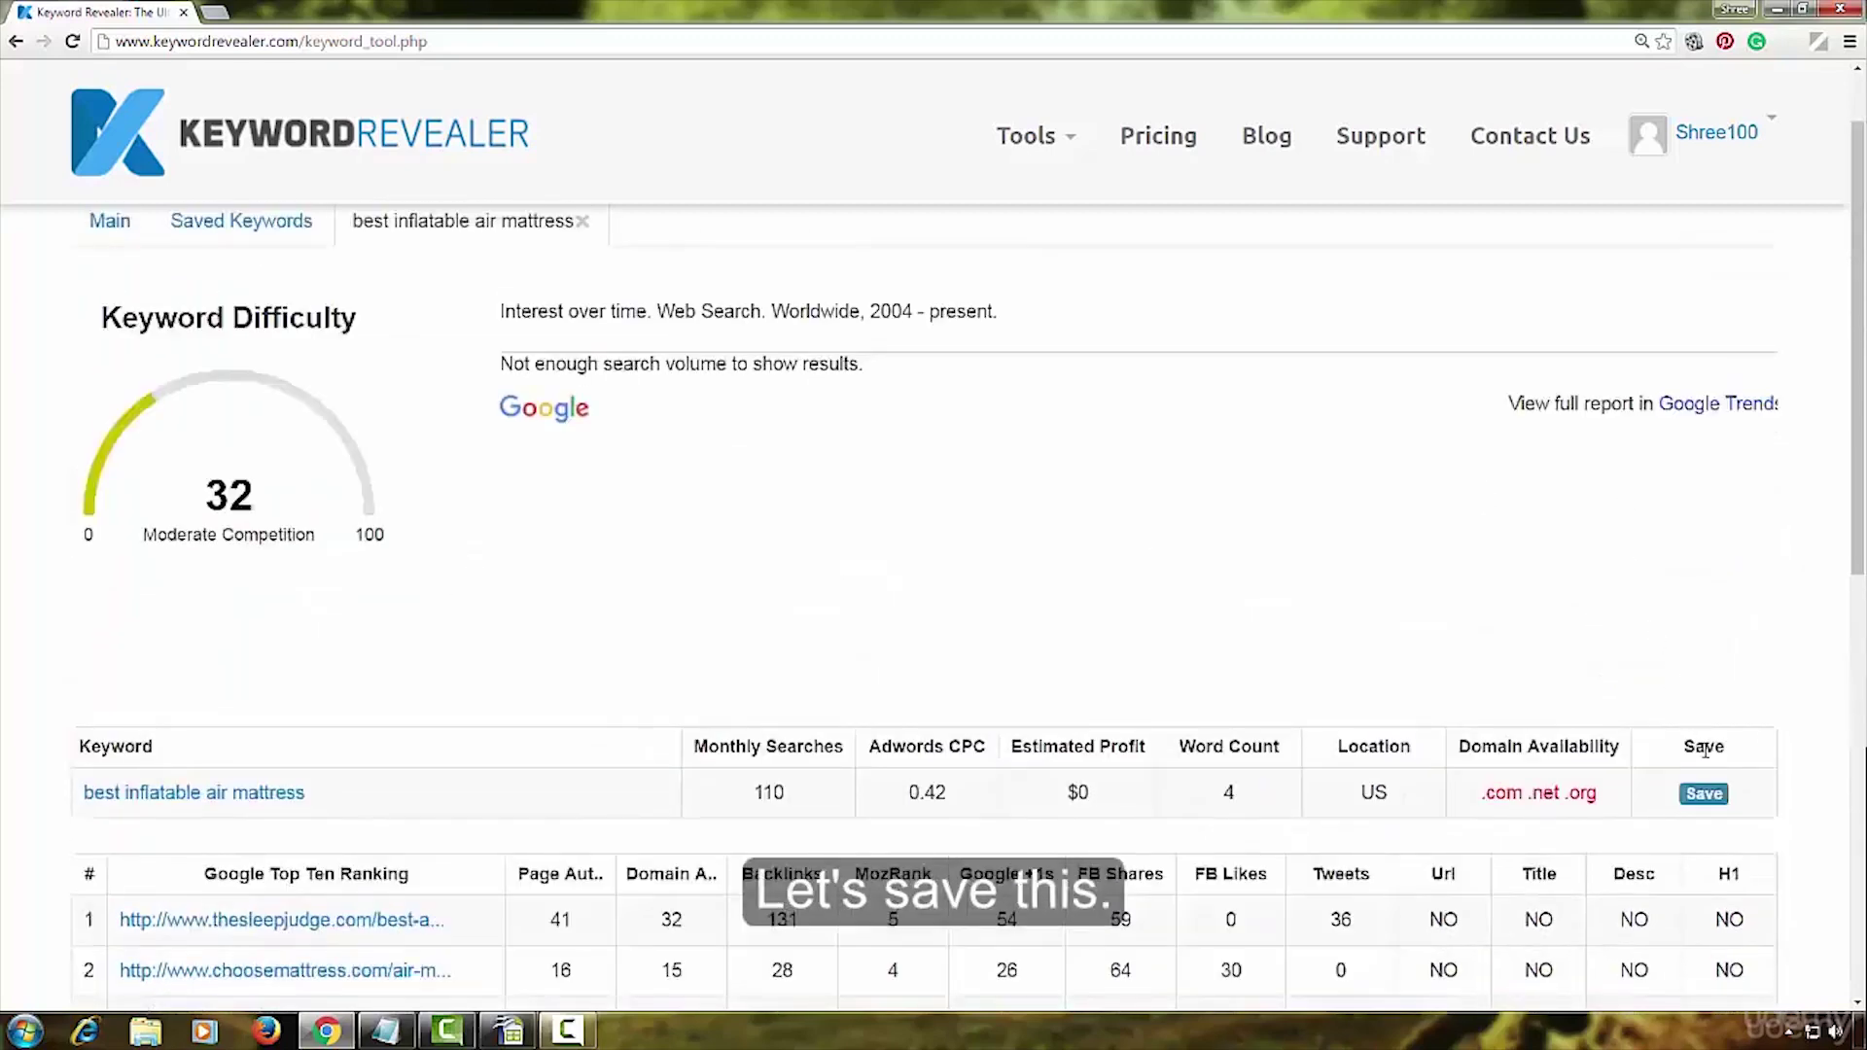
click(1720, 796)
scroll(983, 538, up, 1)
click(583, 319)
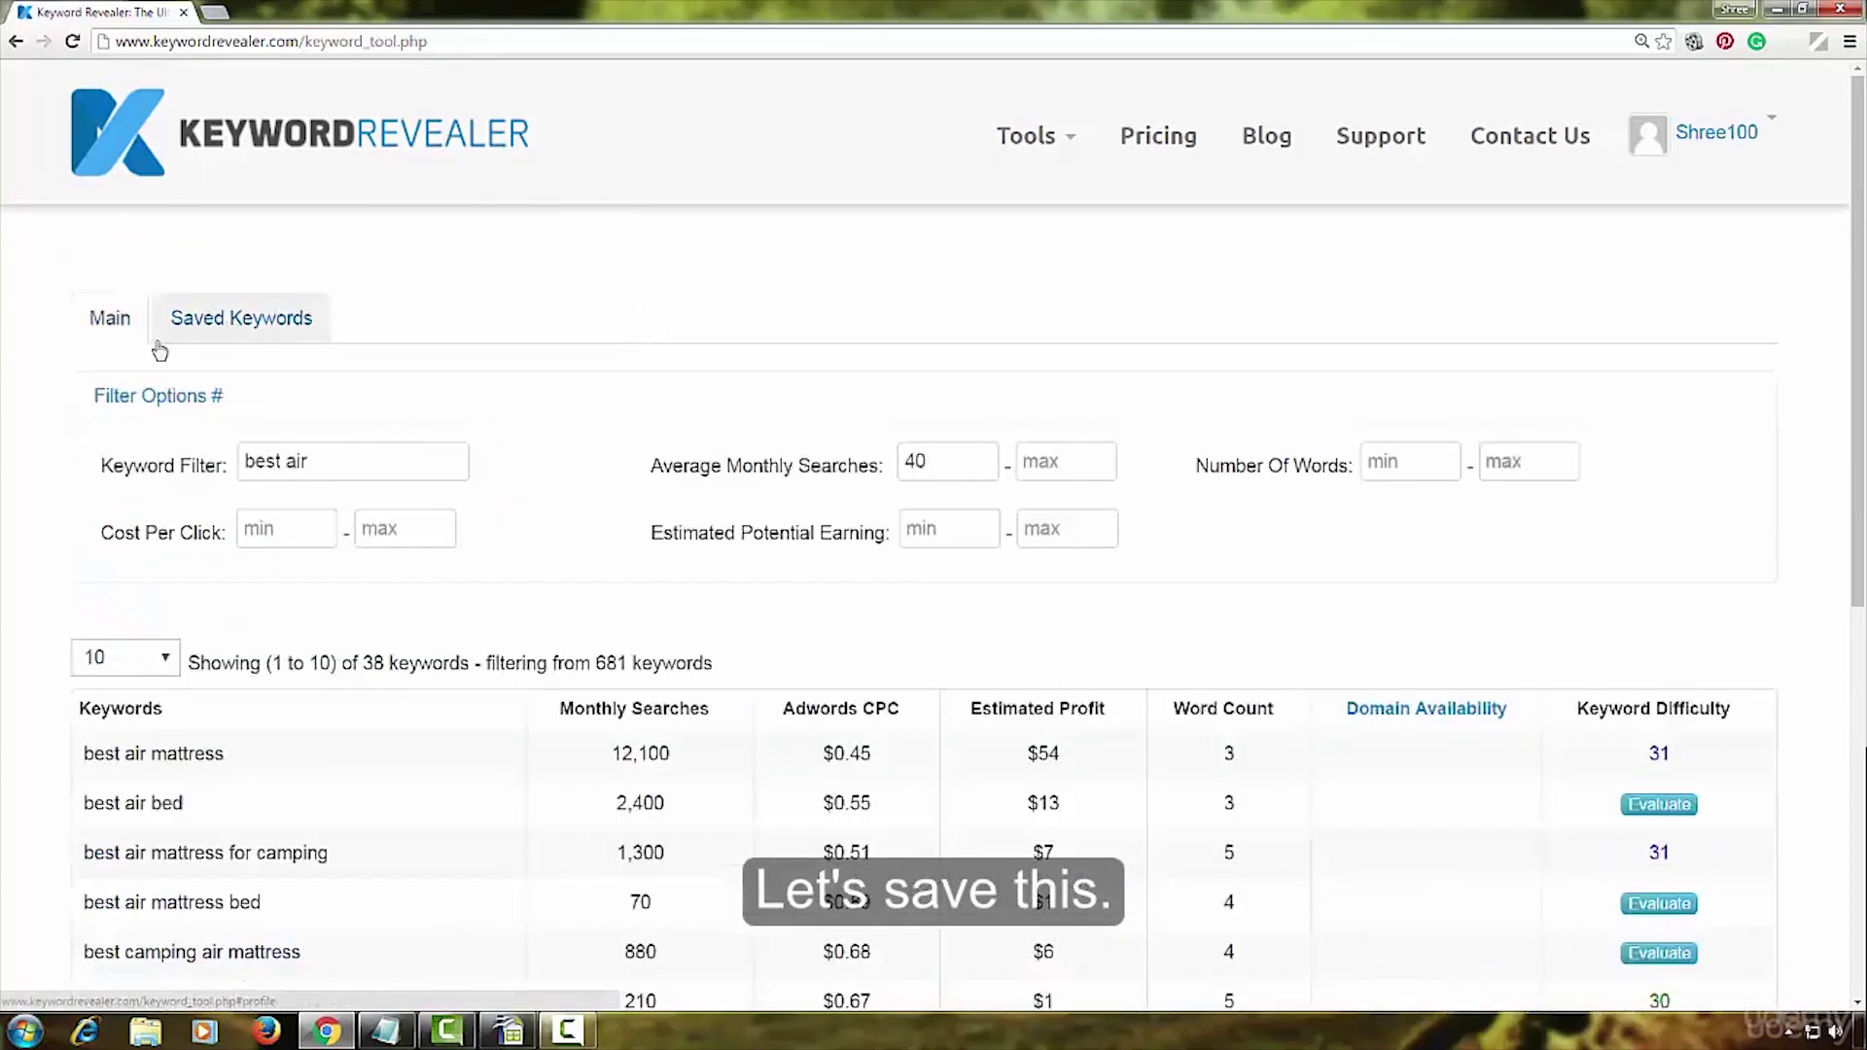
Show 50 keywords per page in the filtered list and look through the remaining unevaluated keywords.
scroll(1001, 583, down, 3)
scroll(999, 583, down, 1)
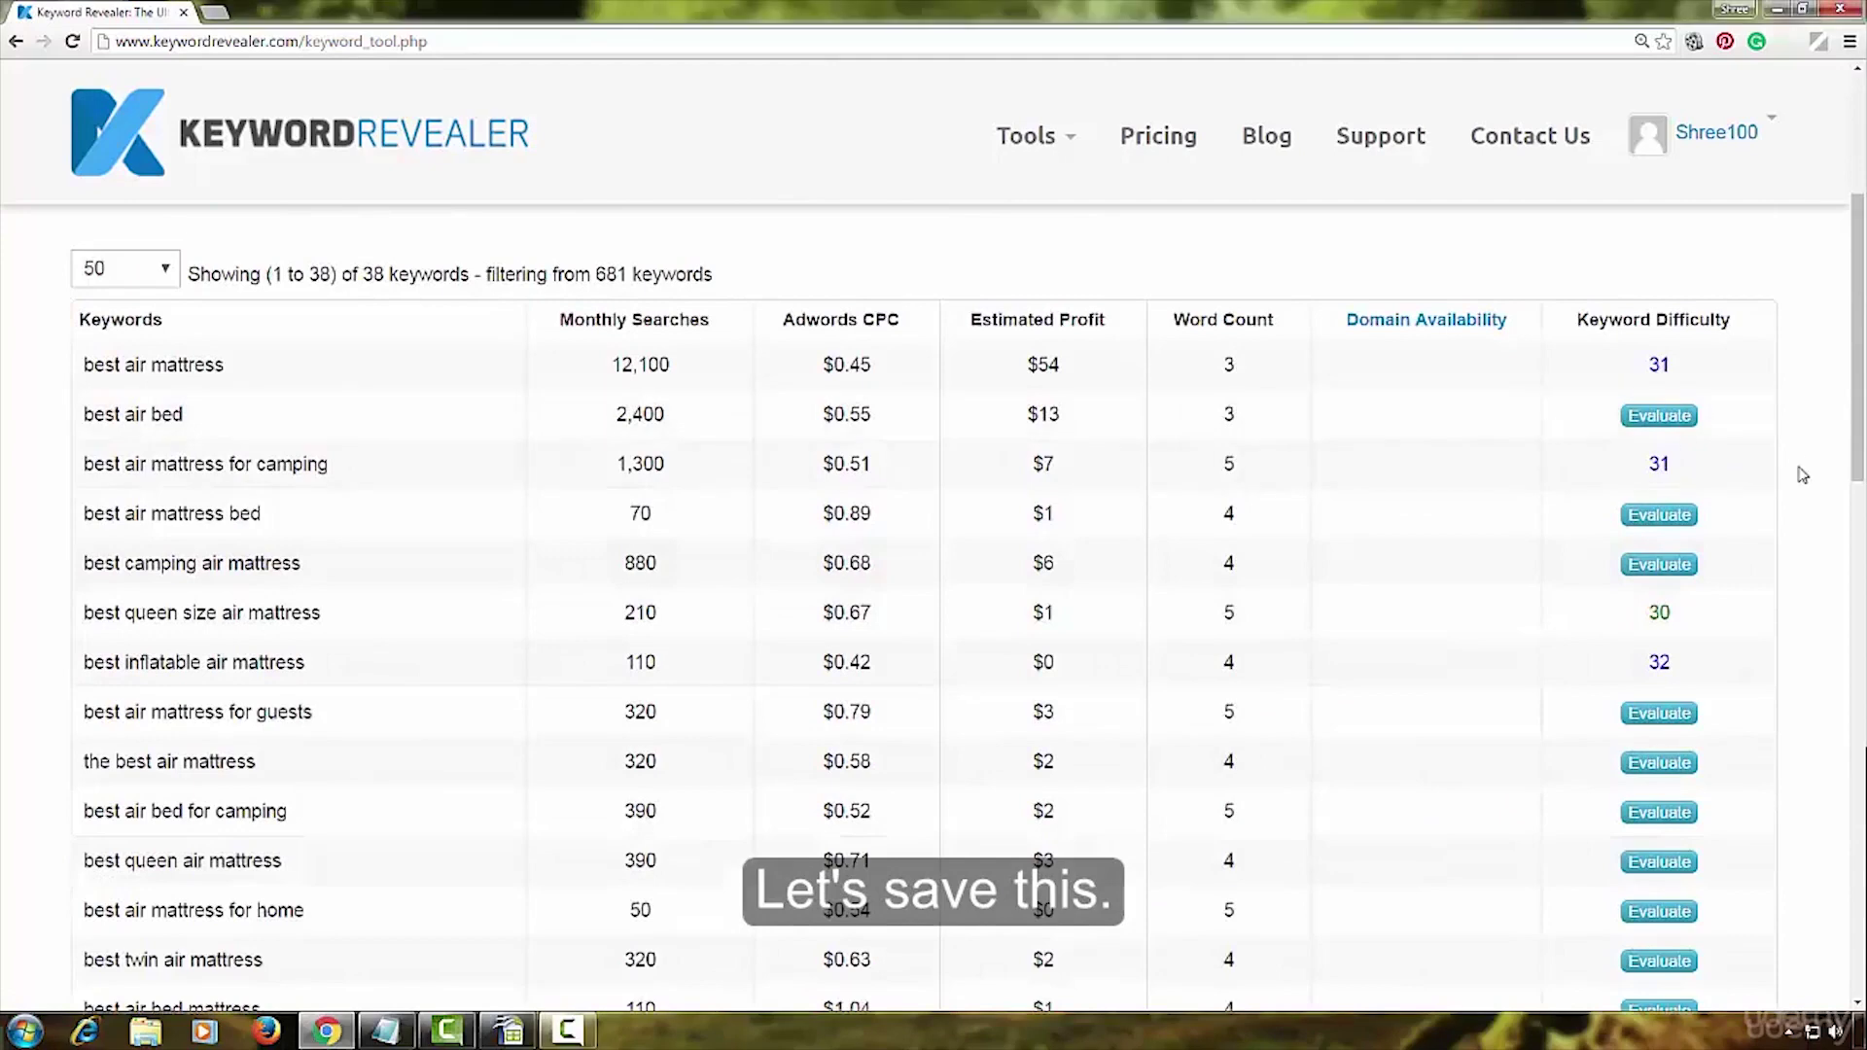
scroll(1799, 472, down, 2)
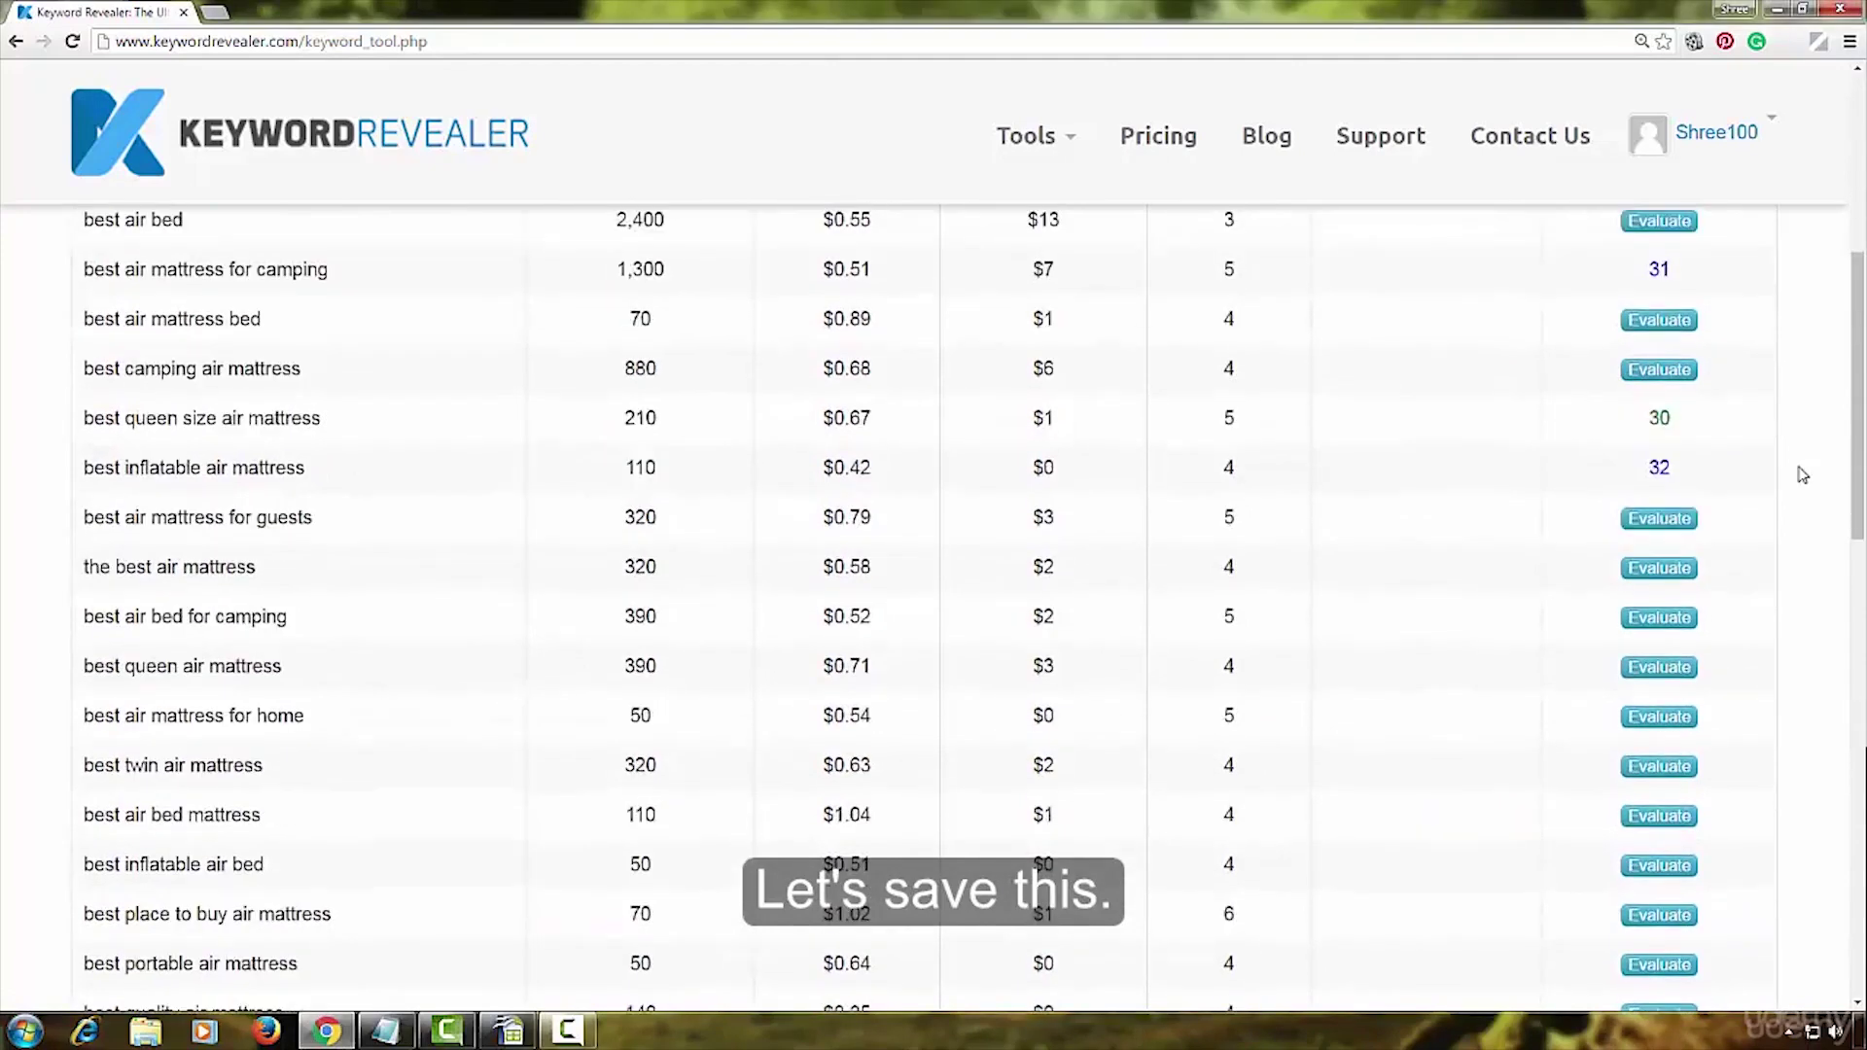
scroll(1802, 474, down, 1)
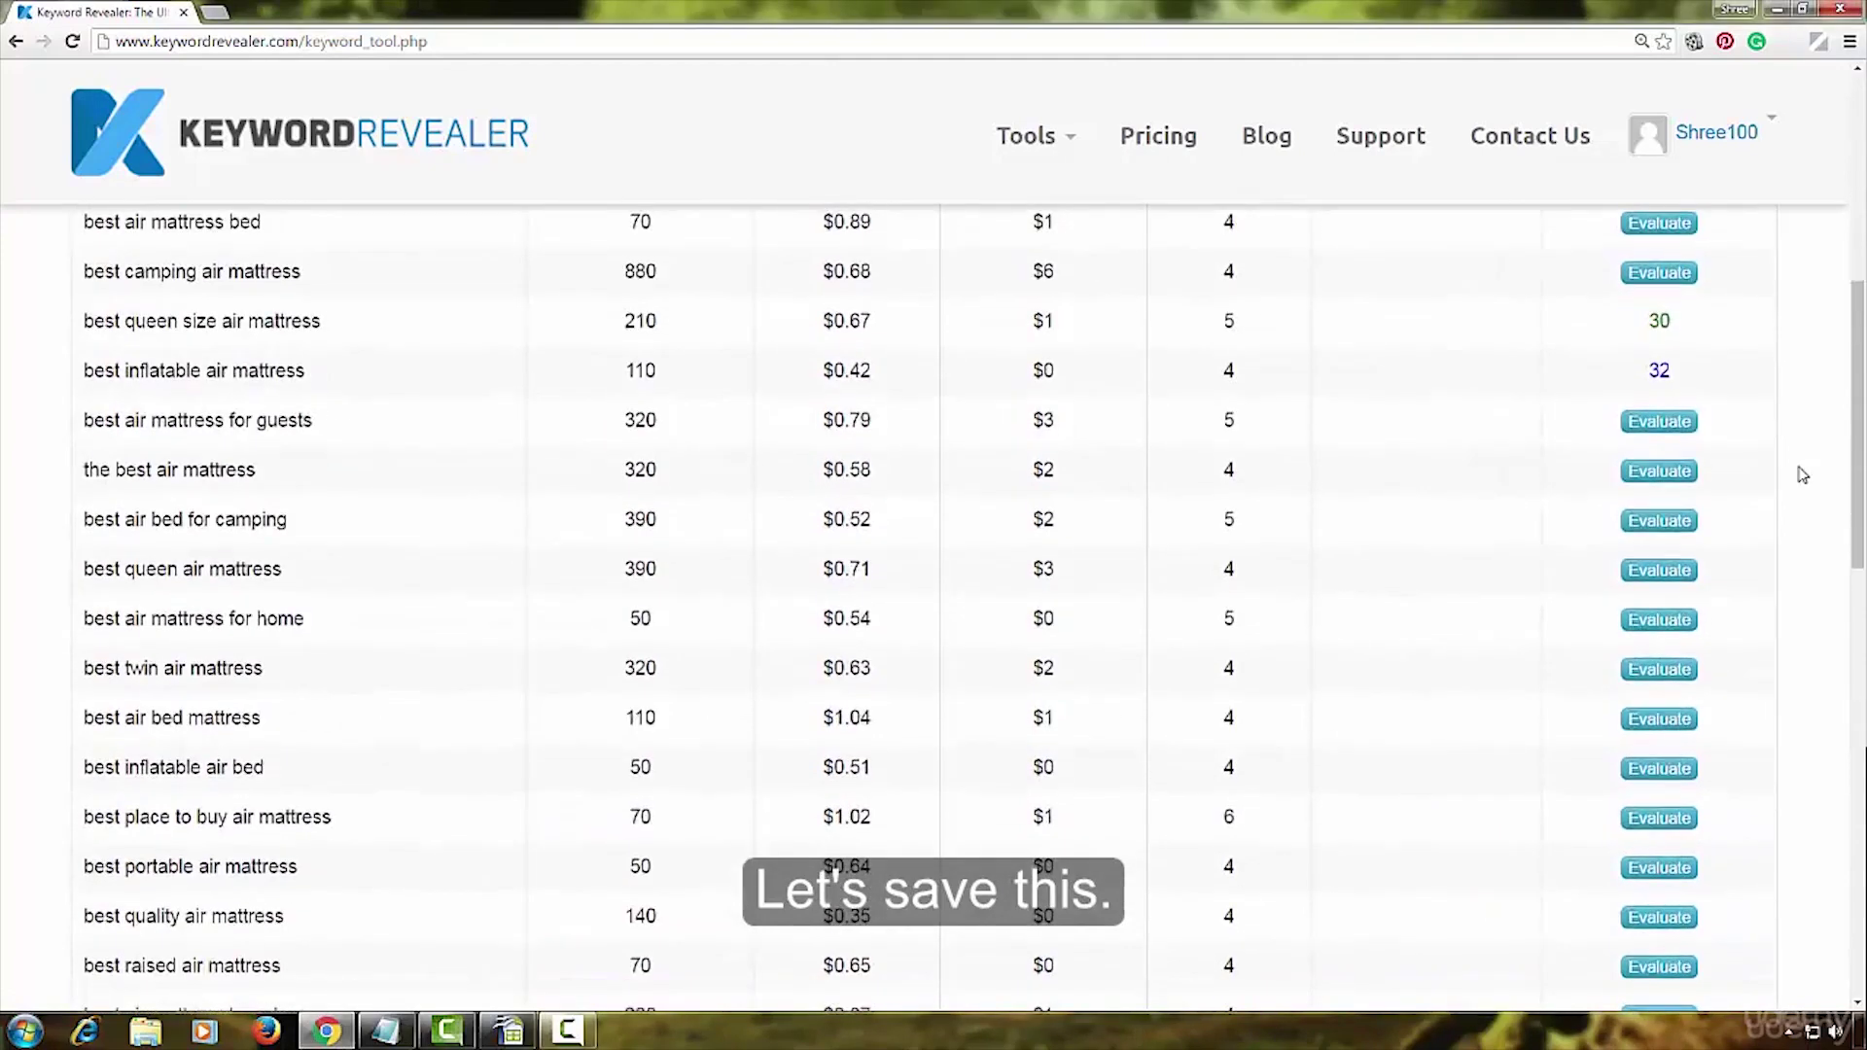
Evaluate the difficulty of "best portable air mattress", examine its top ten ranking sites and save the keyword.
scroll(1802, 475, down, 1)
scroll(1800, 471, down, 1)
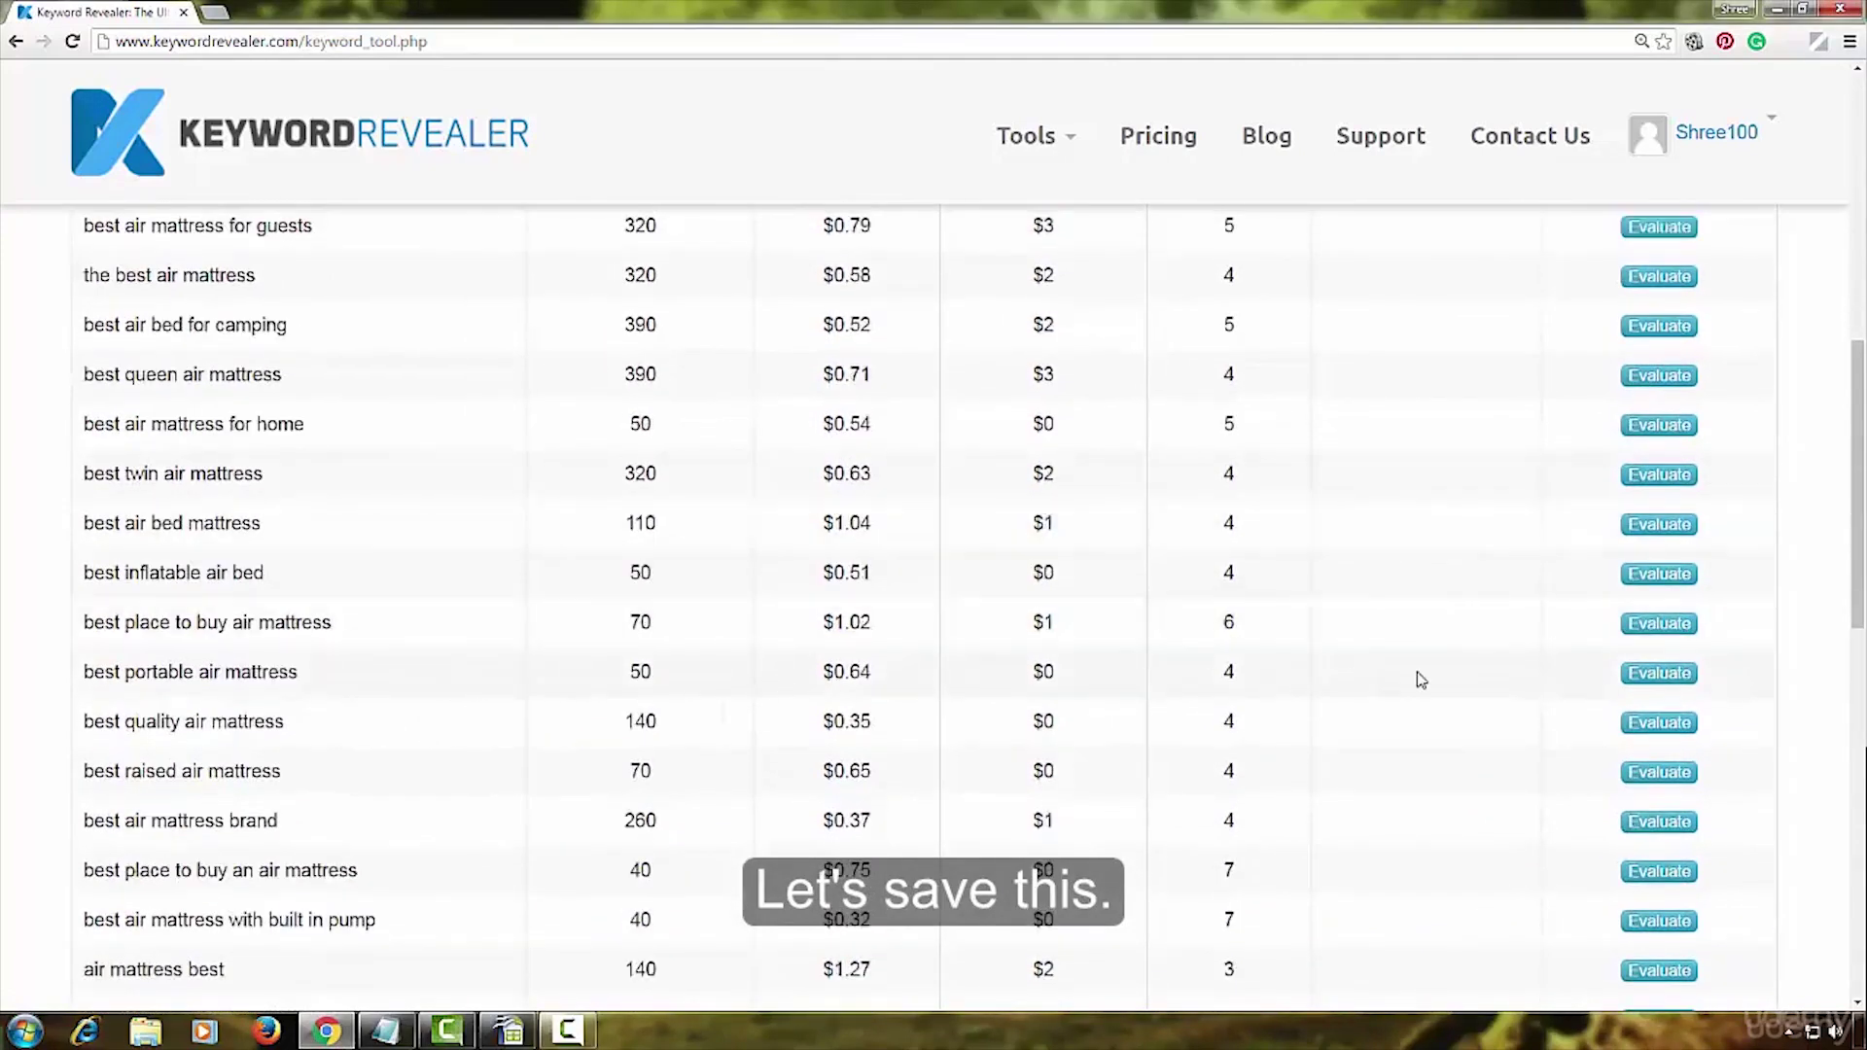
click(1658, 673)
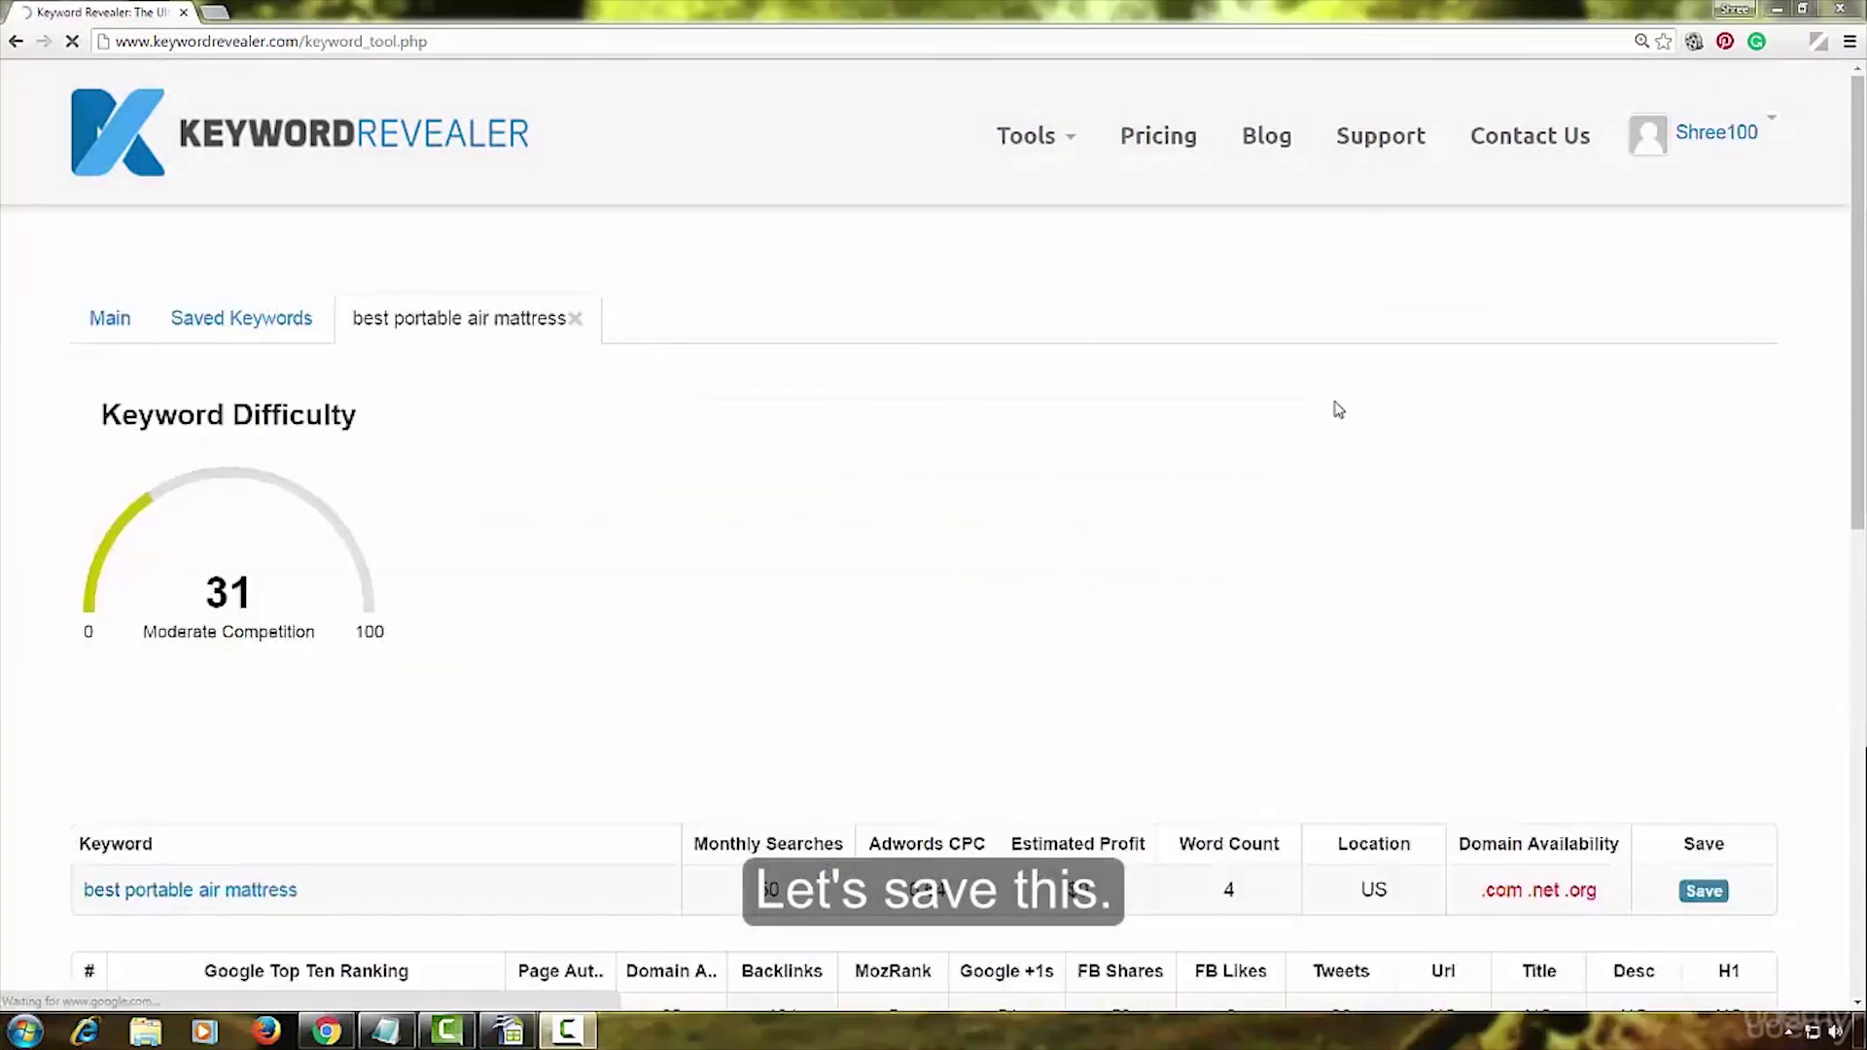
scroll(1367, 509, down, 6)
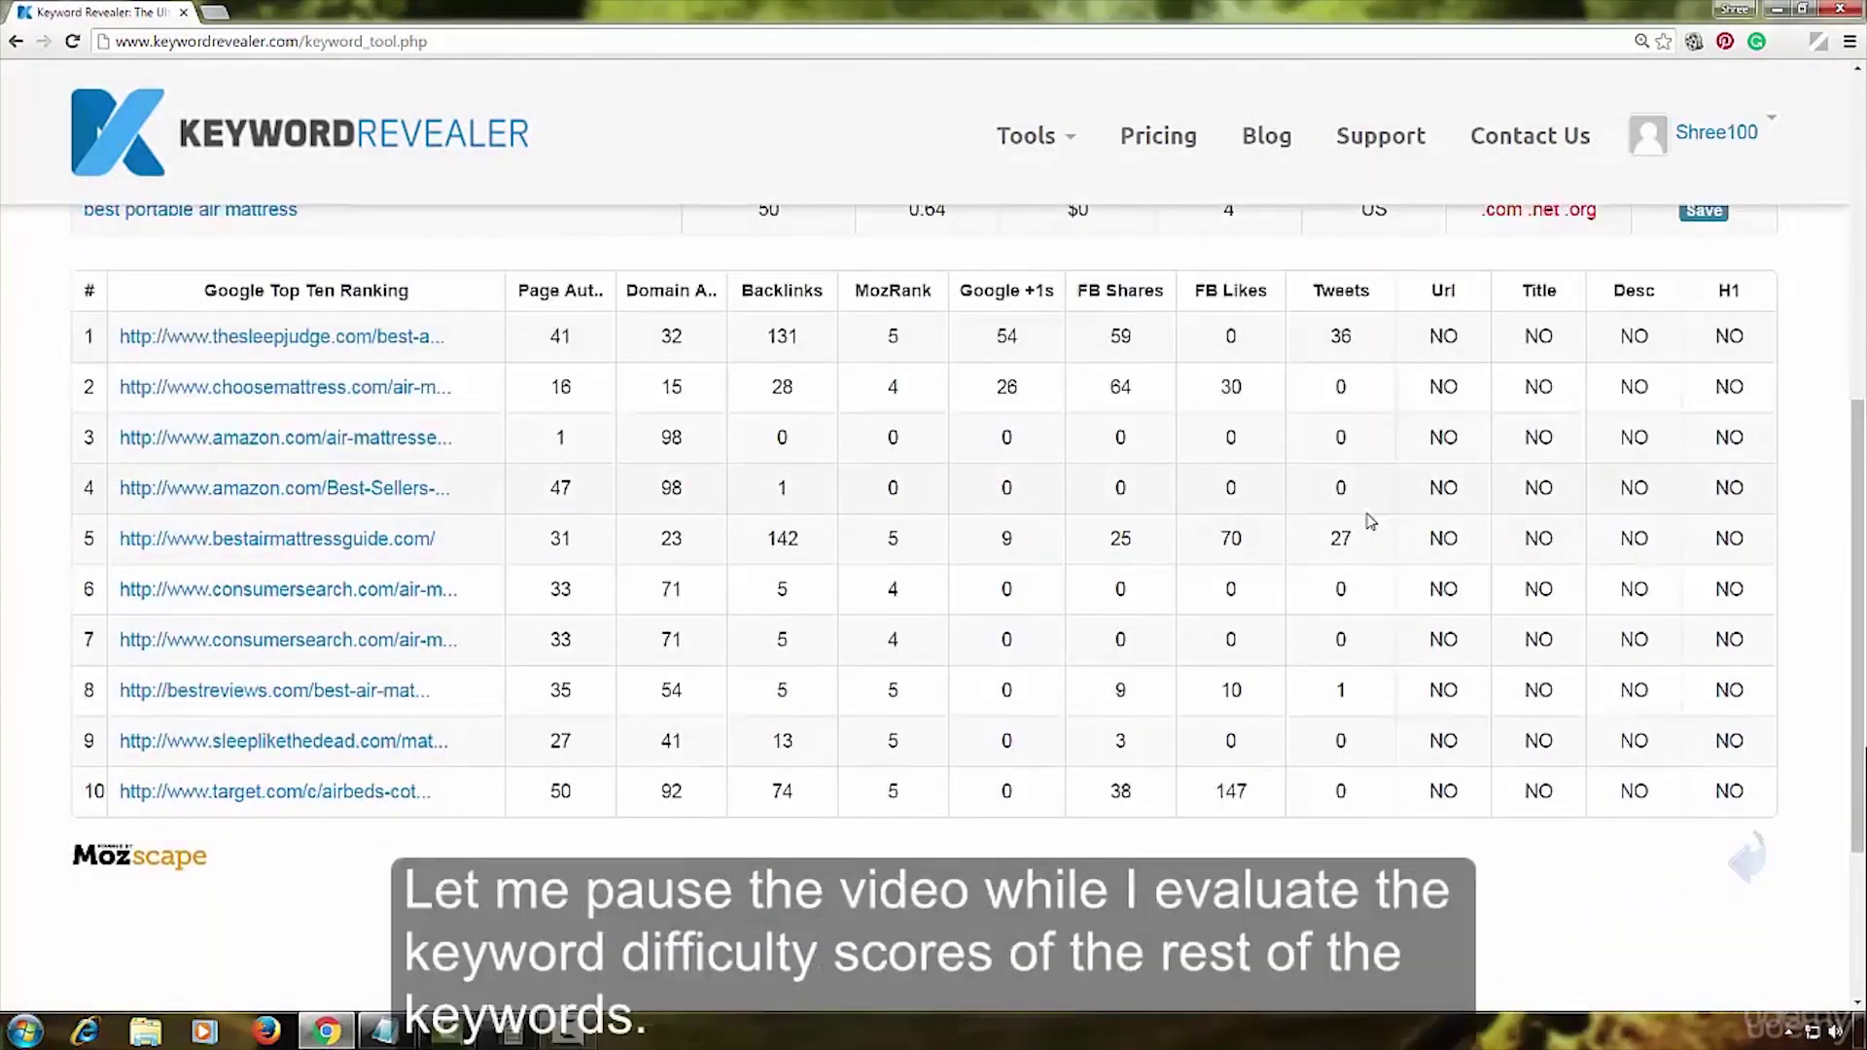
scroll(1367, 522, up, 6)
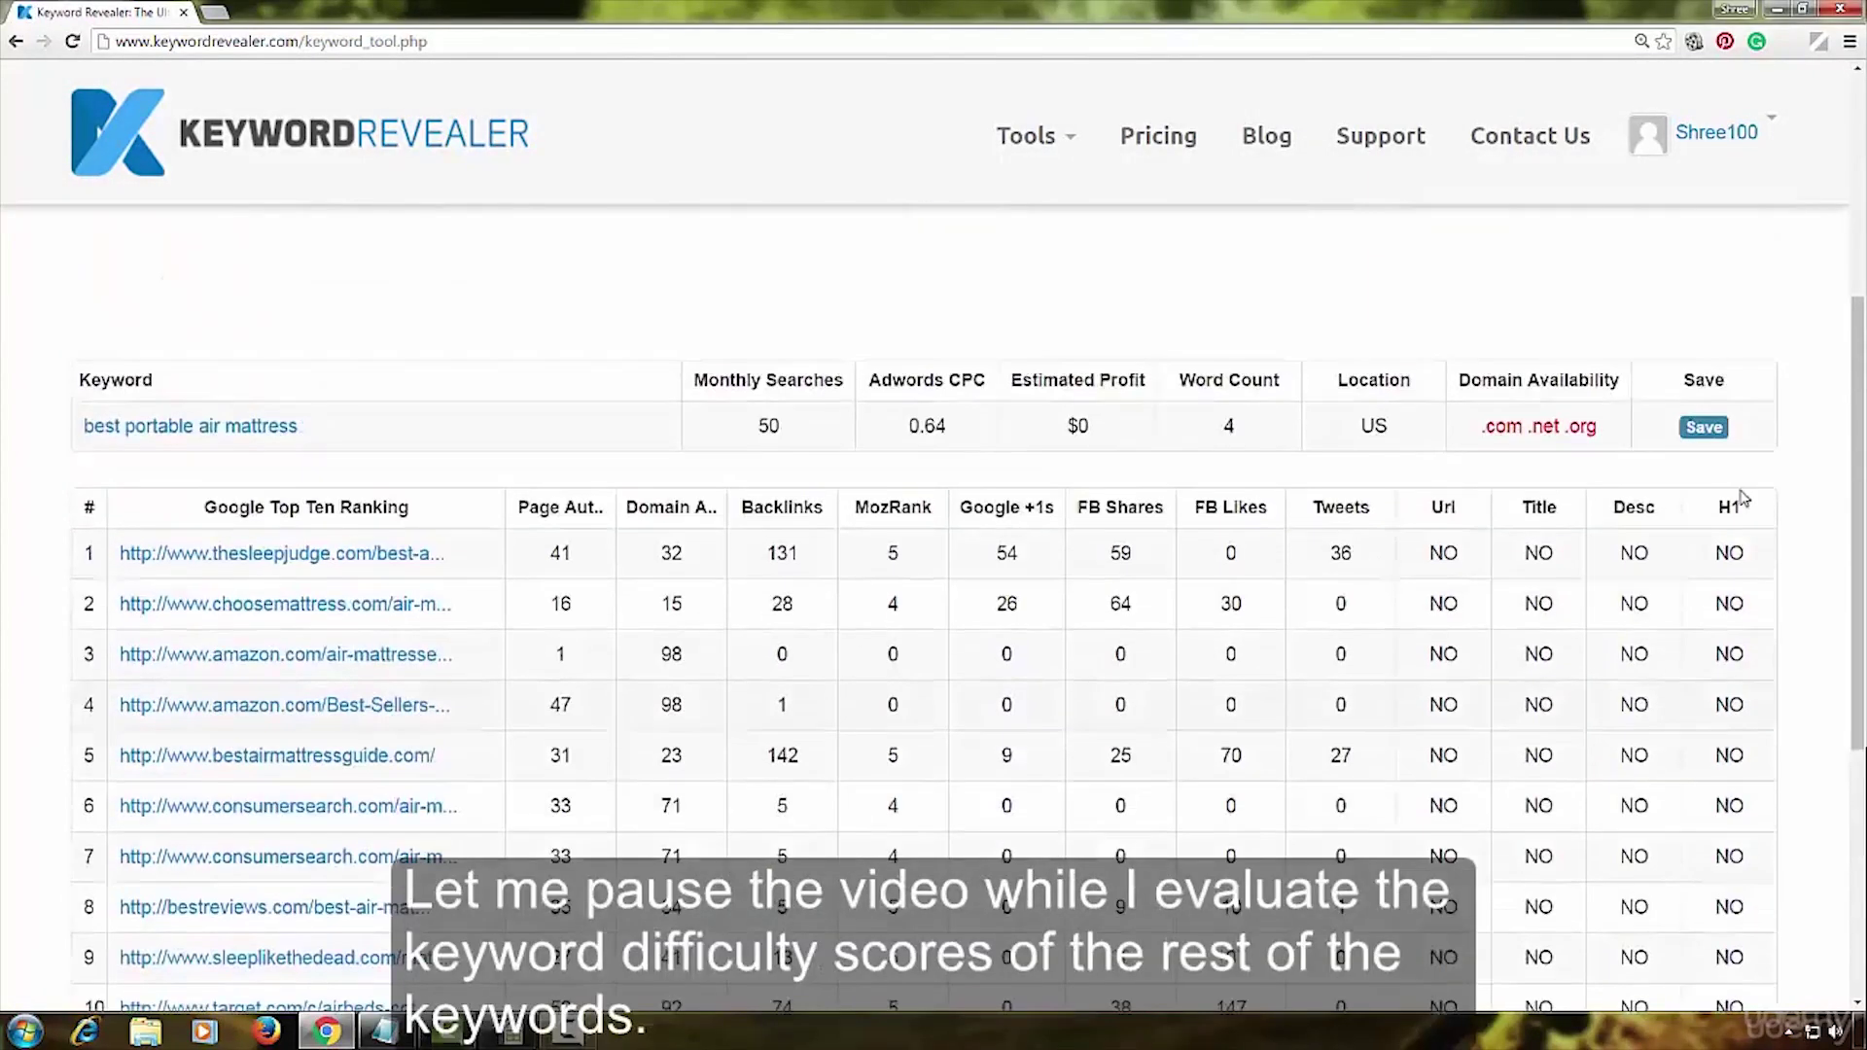
click(1704, 794)
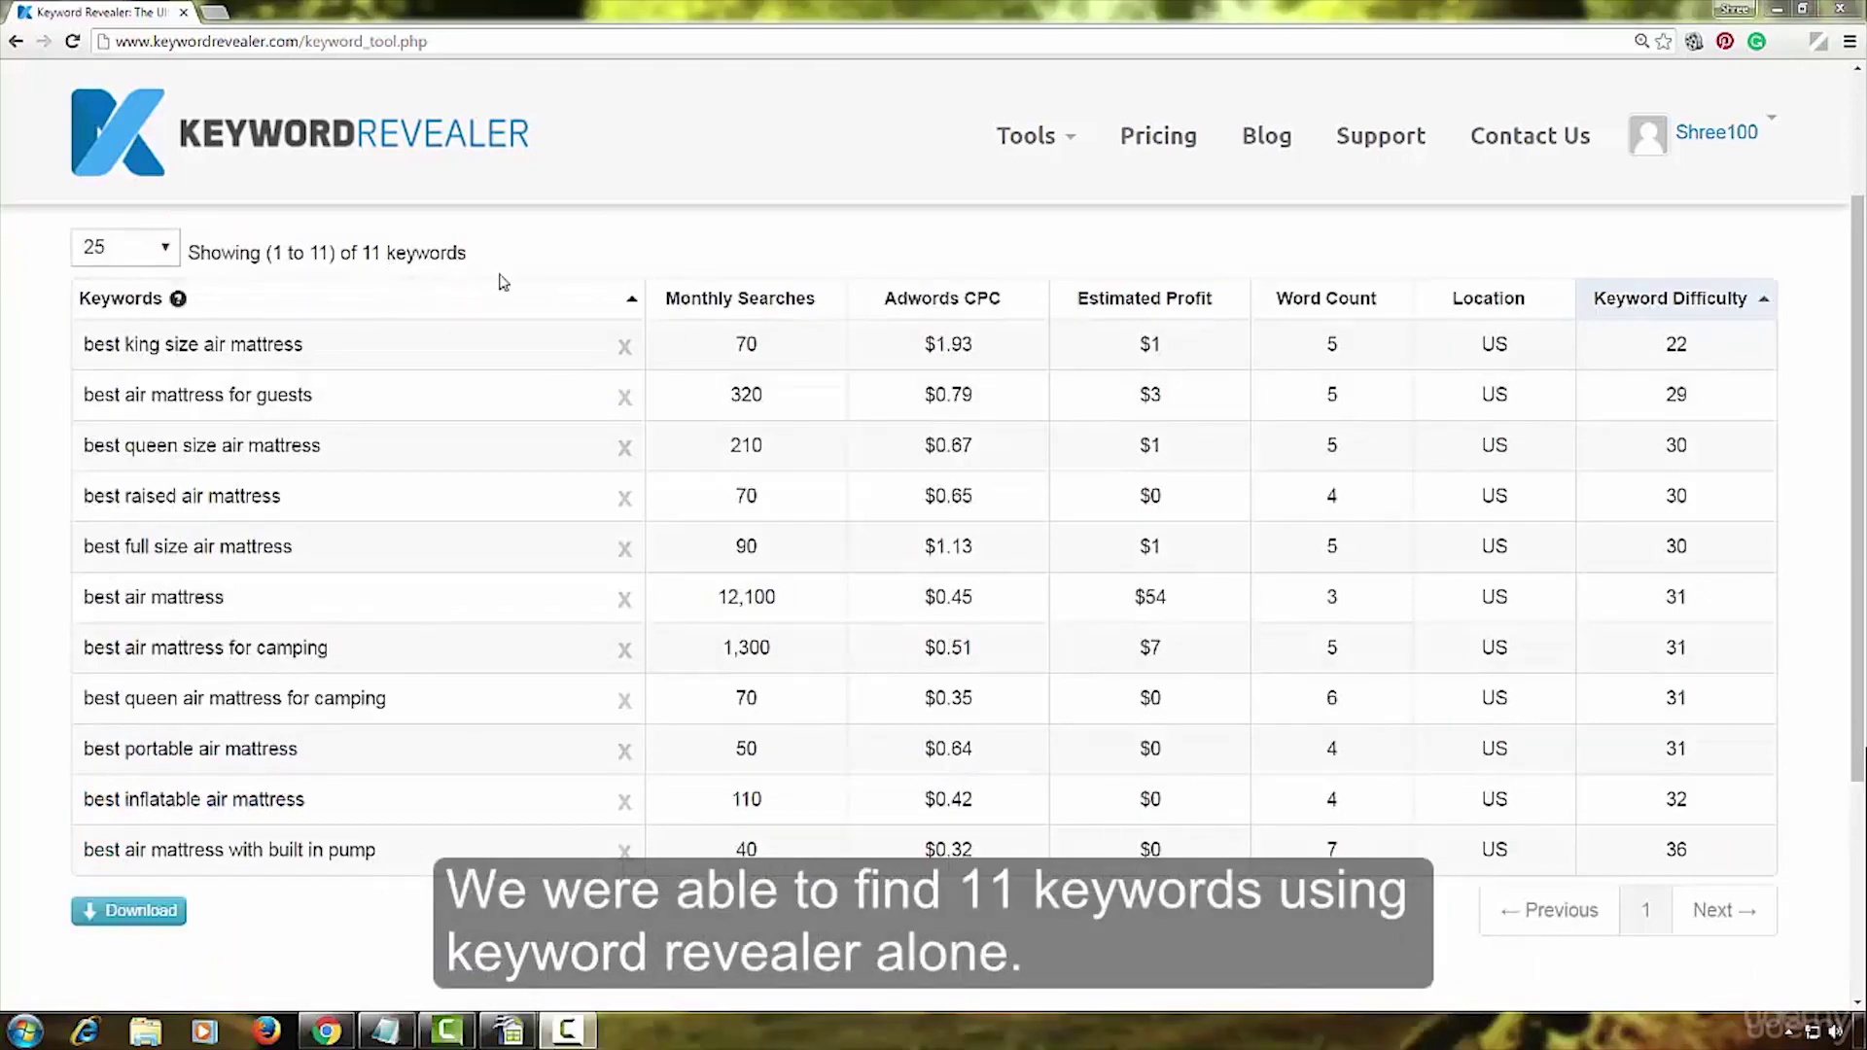
scroll(572, 263, up, 1)
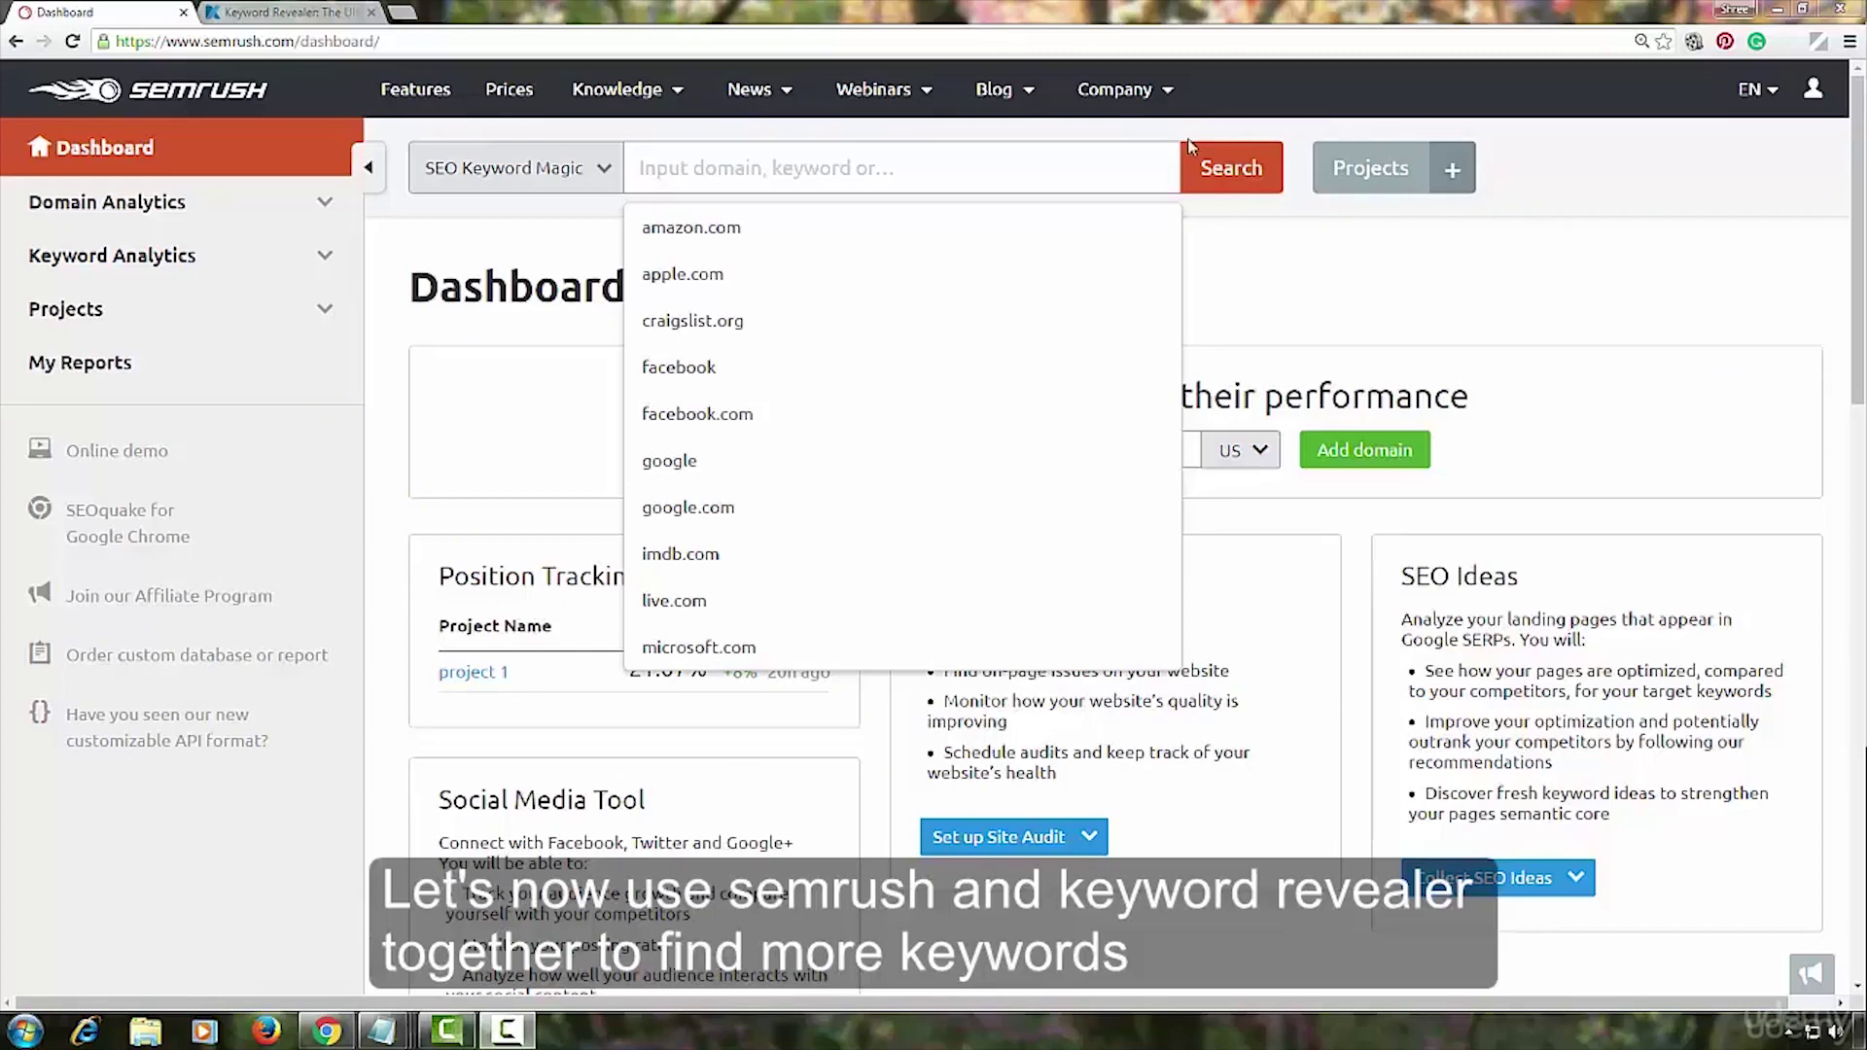
Switch to SEMrush and search SEO Keyword Magic for "air mattress".
click(705, 168)
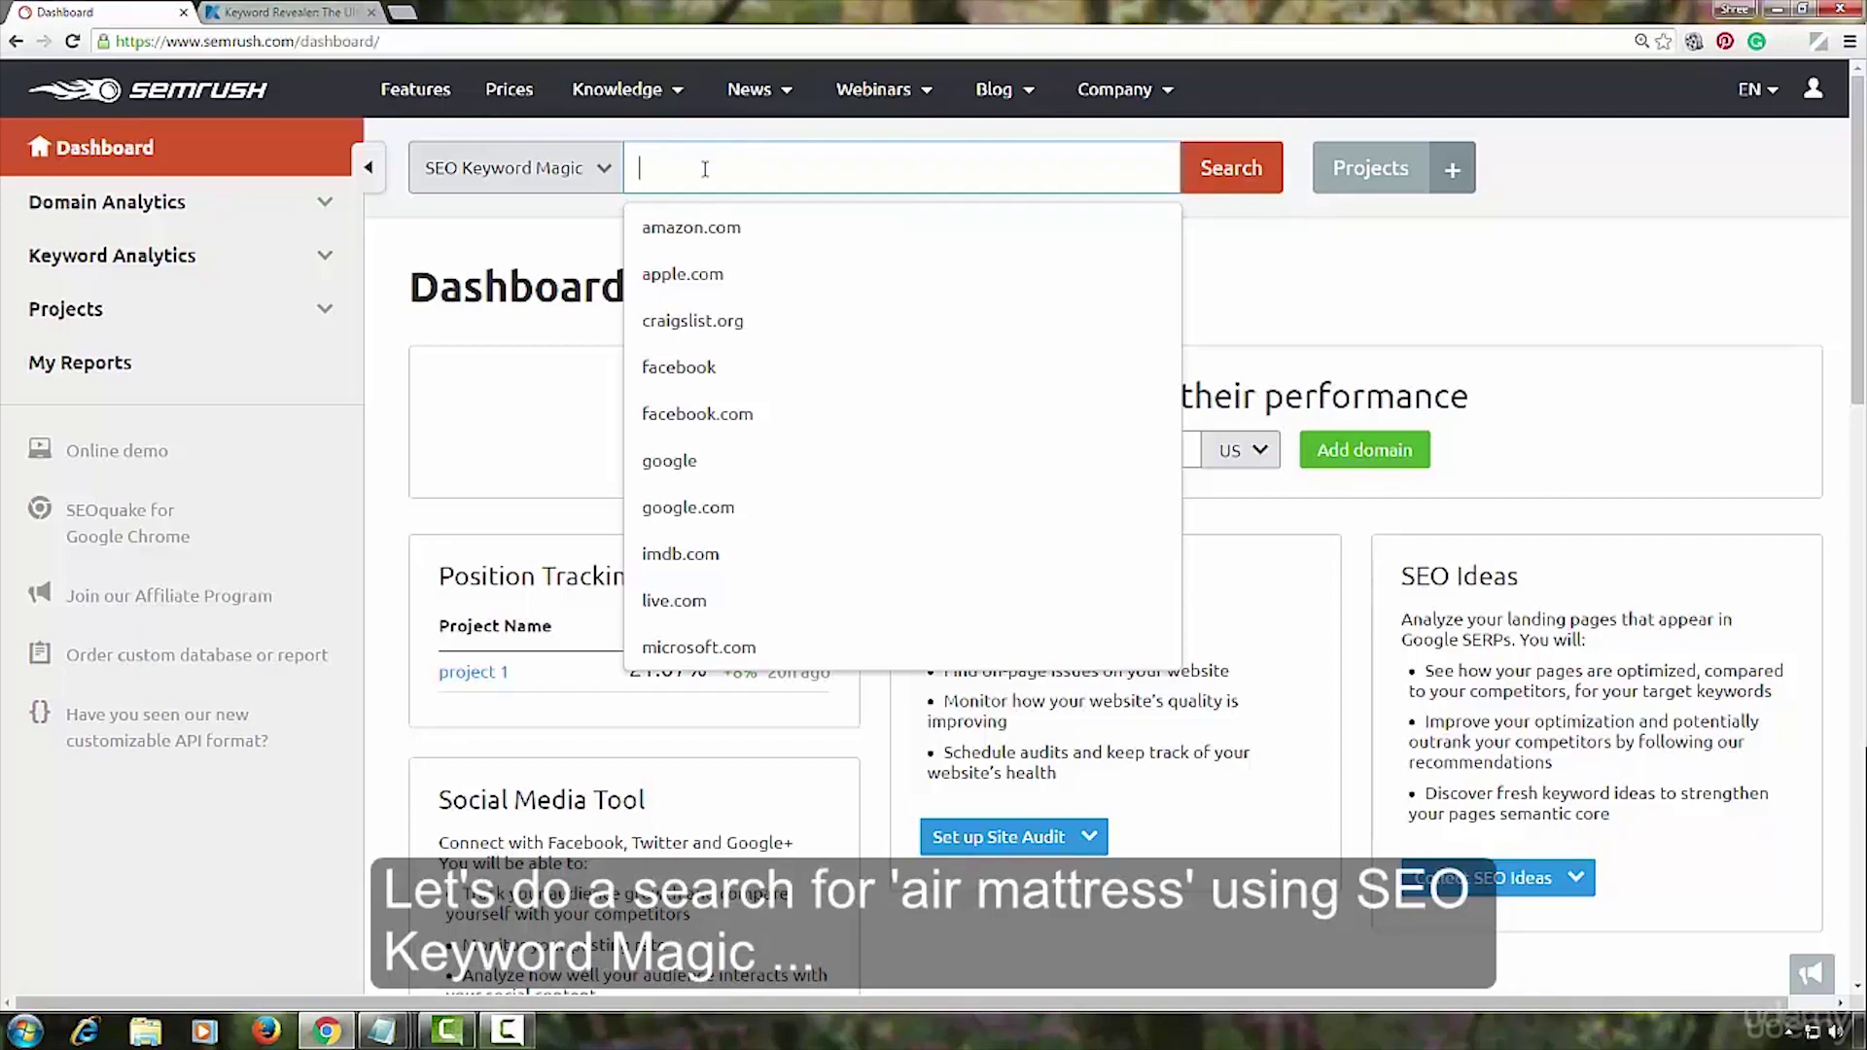
text(air ma)
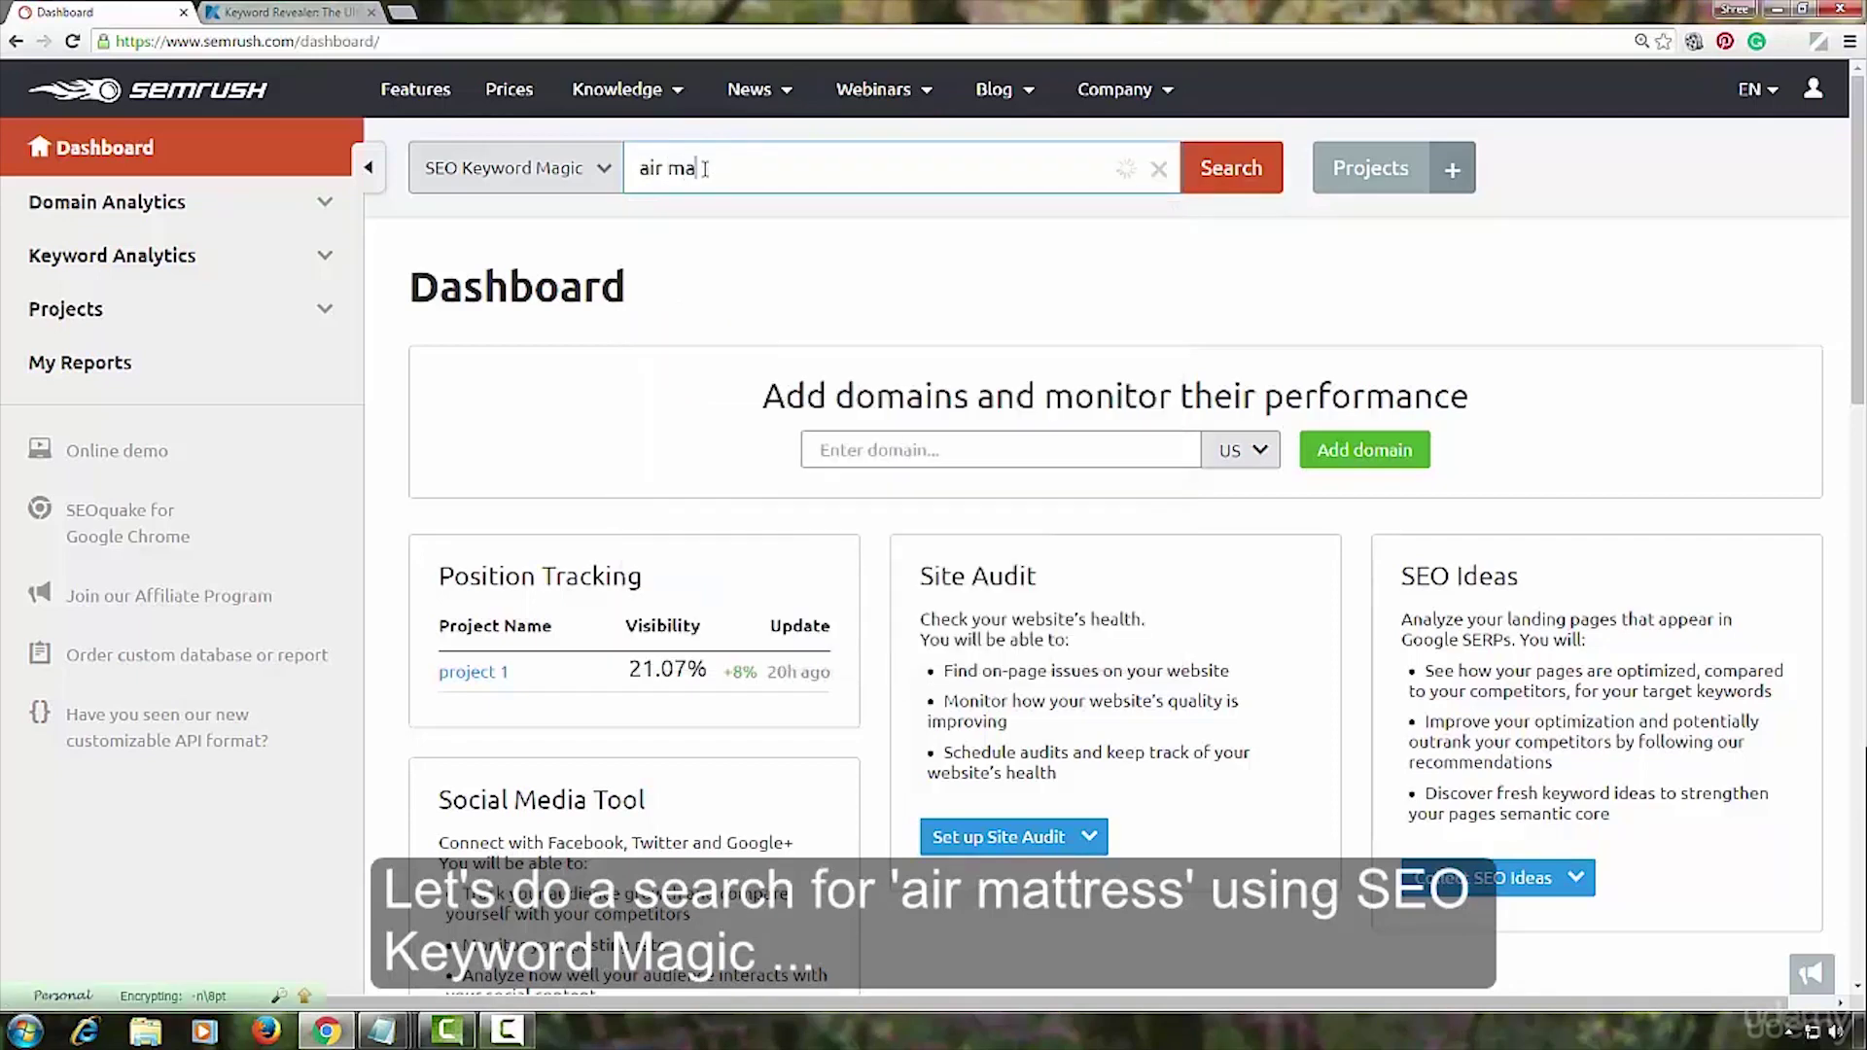
text(ttress)
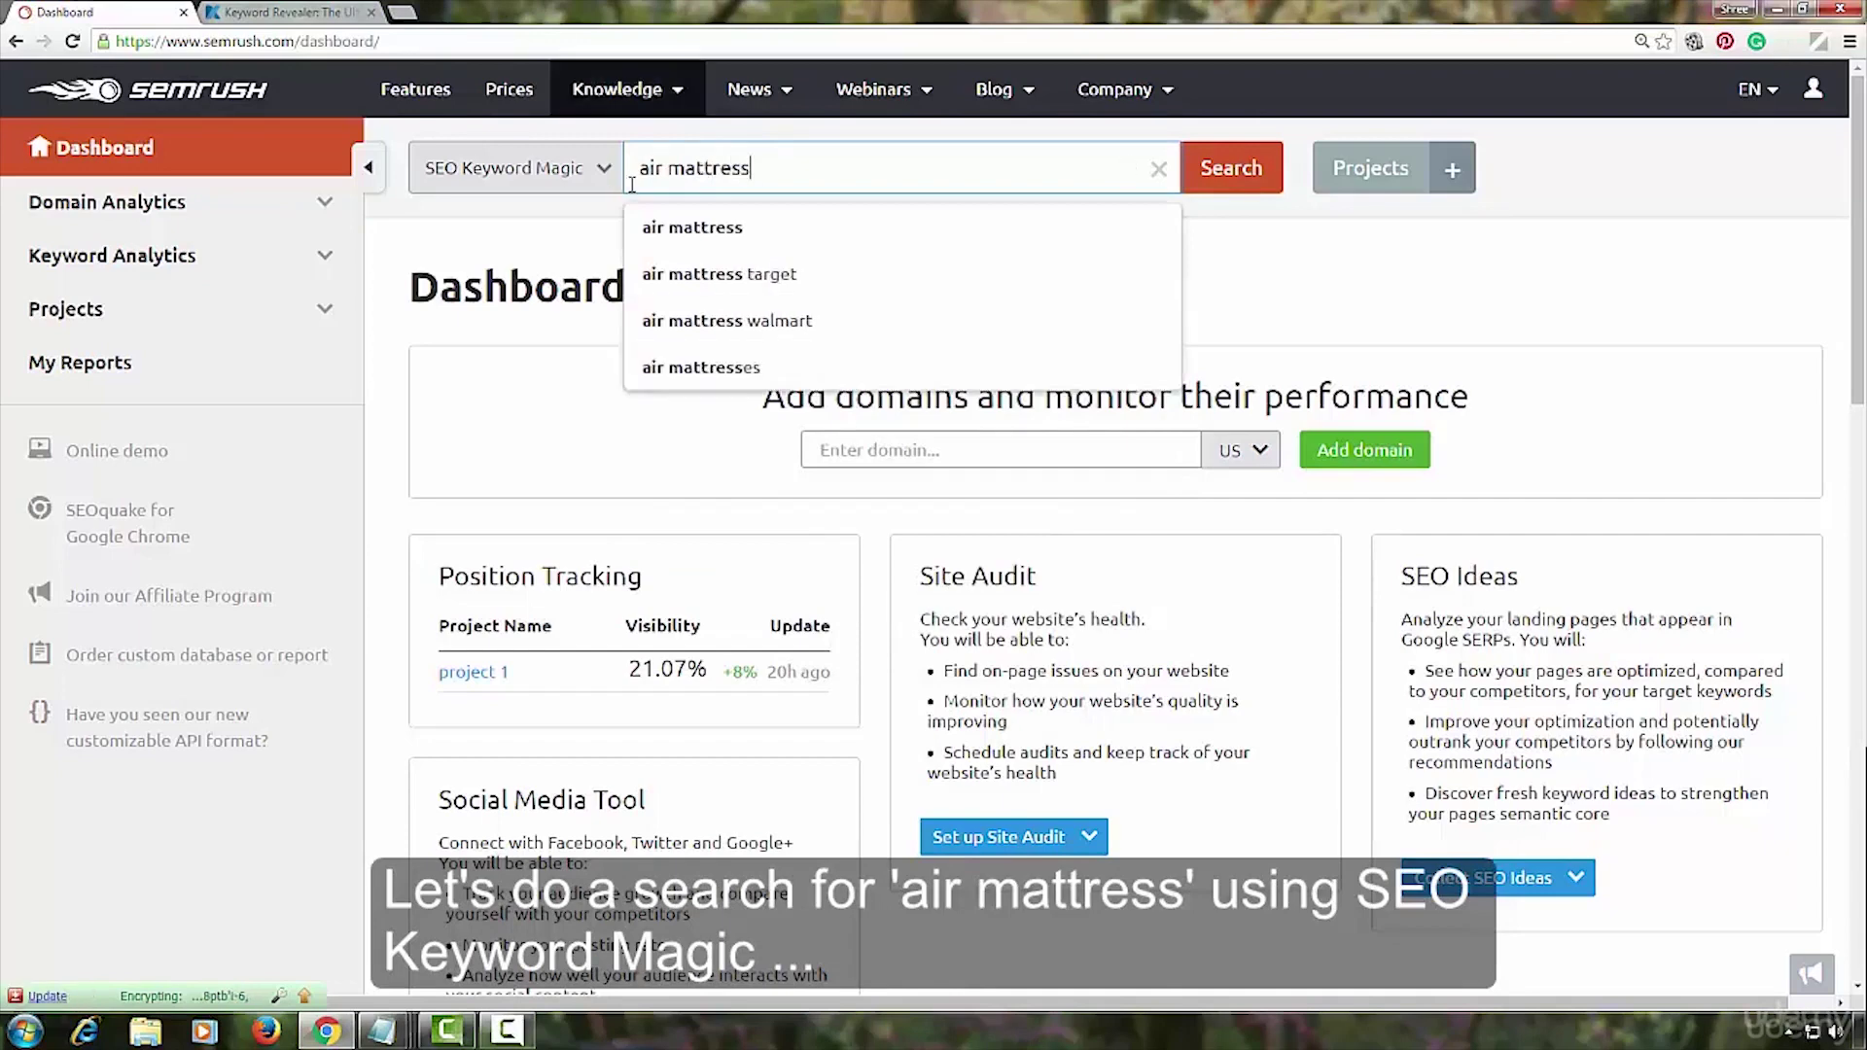
click(597, 180)
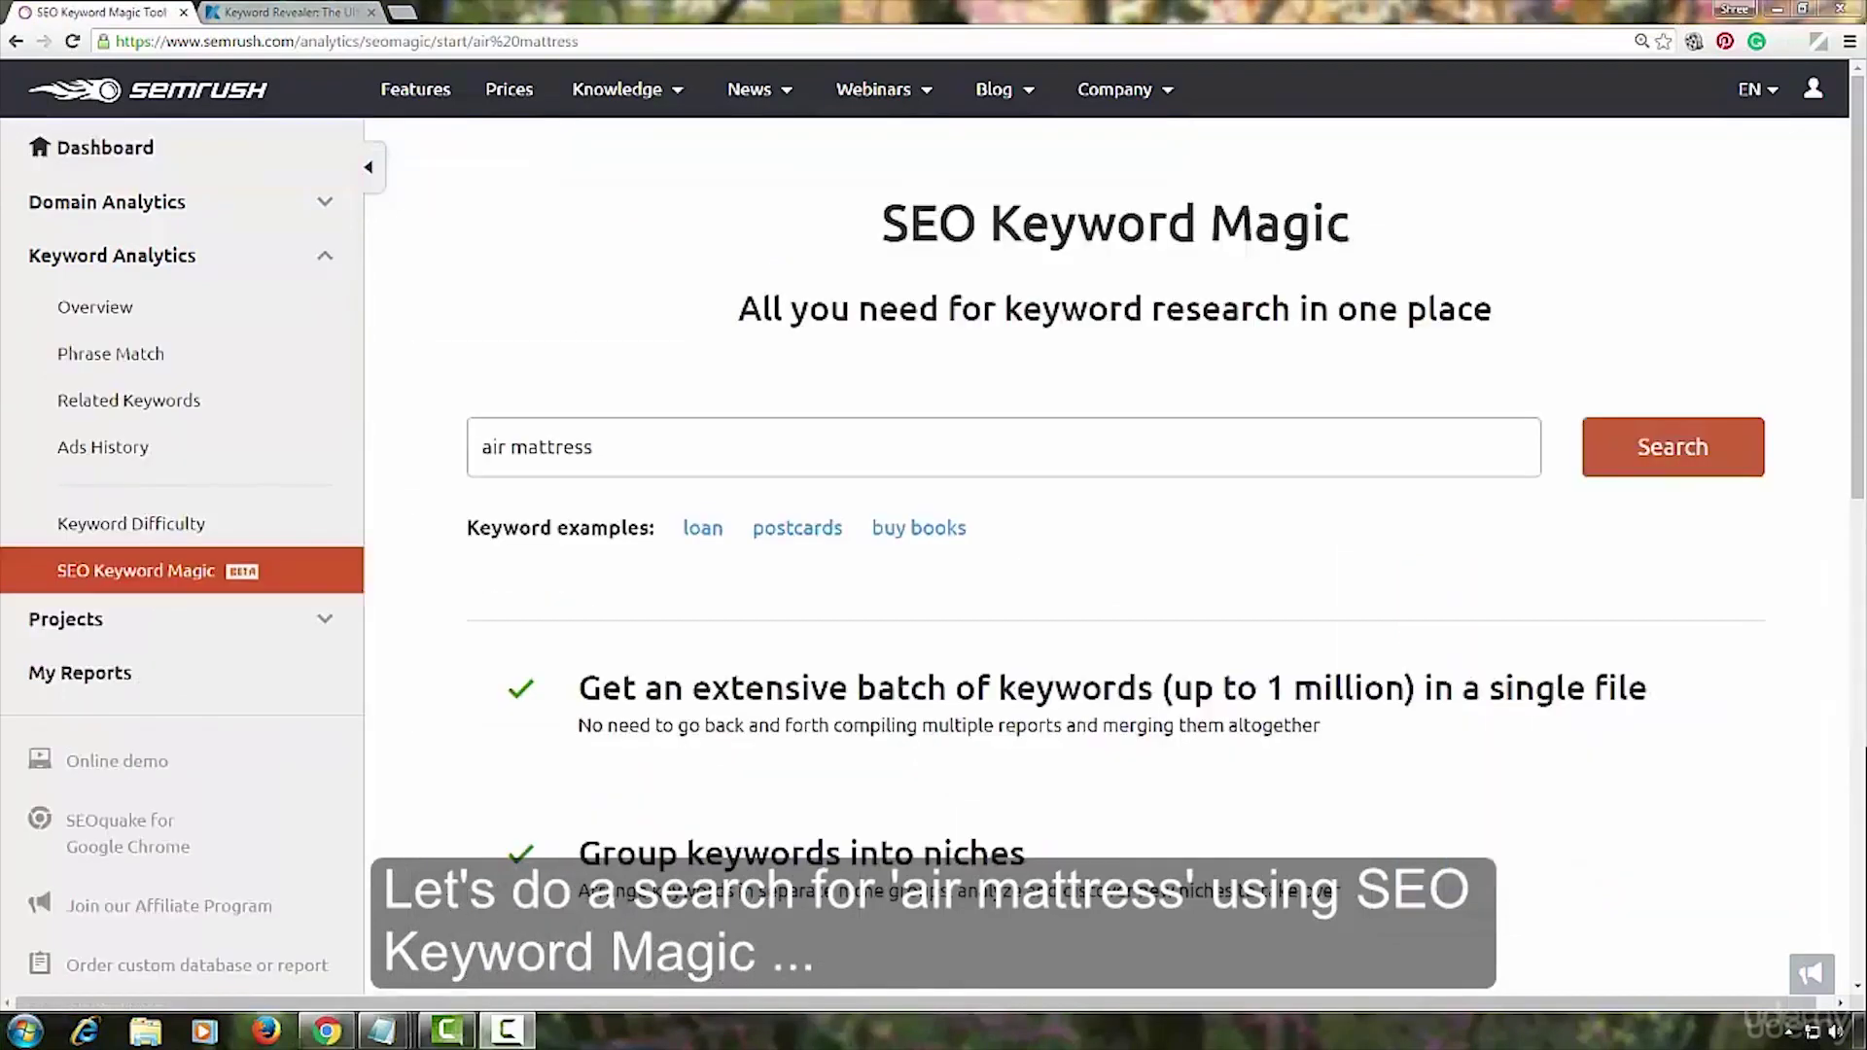
click(1660, 453)
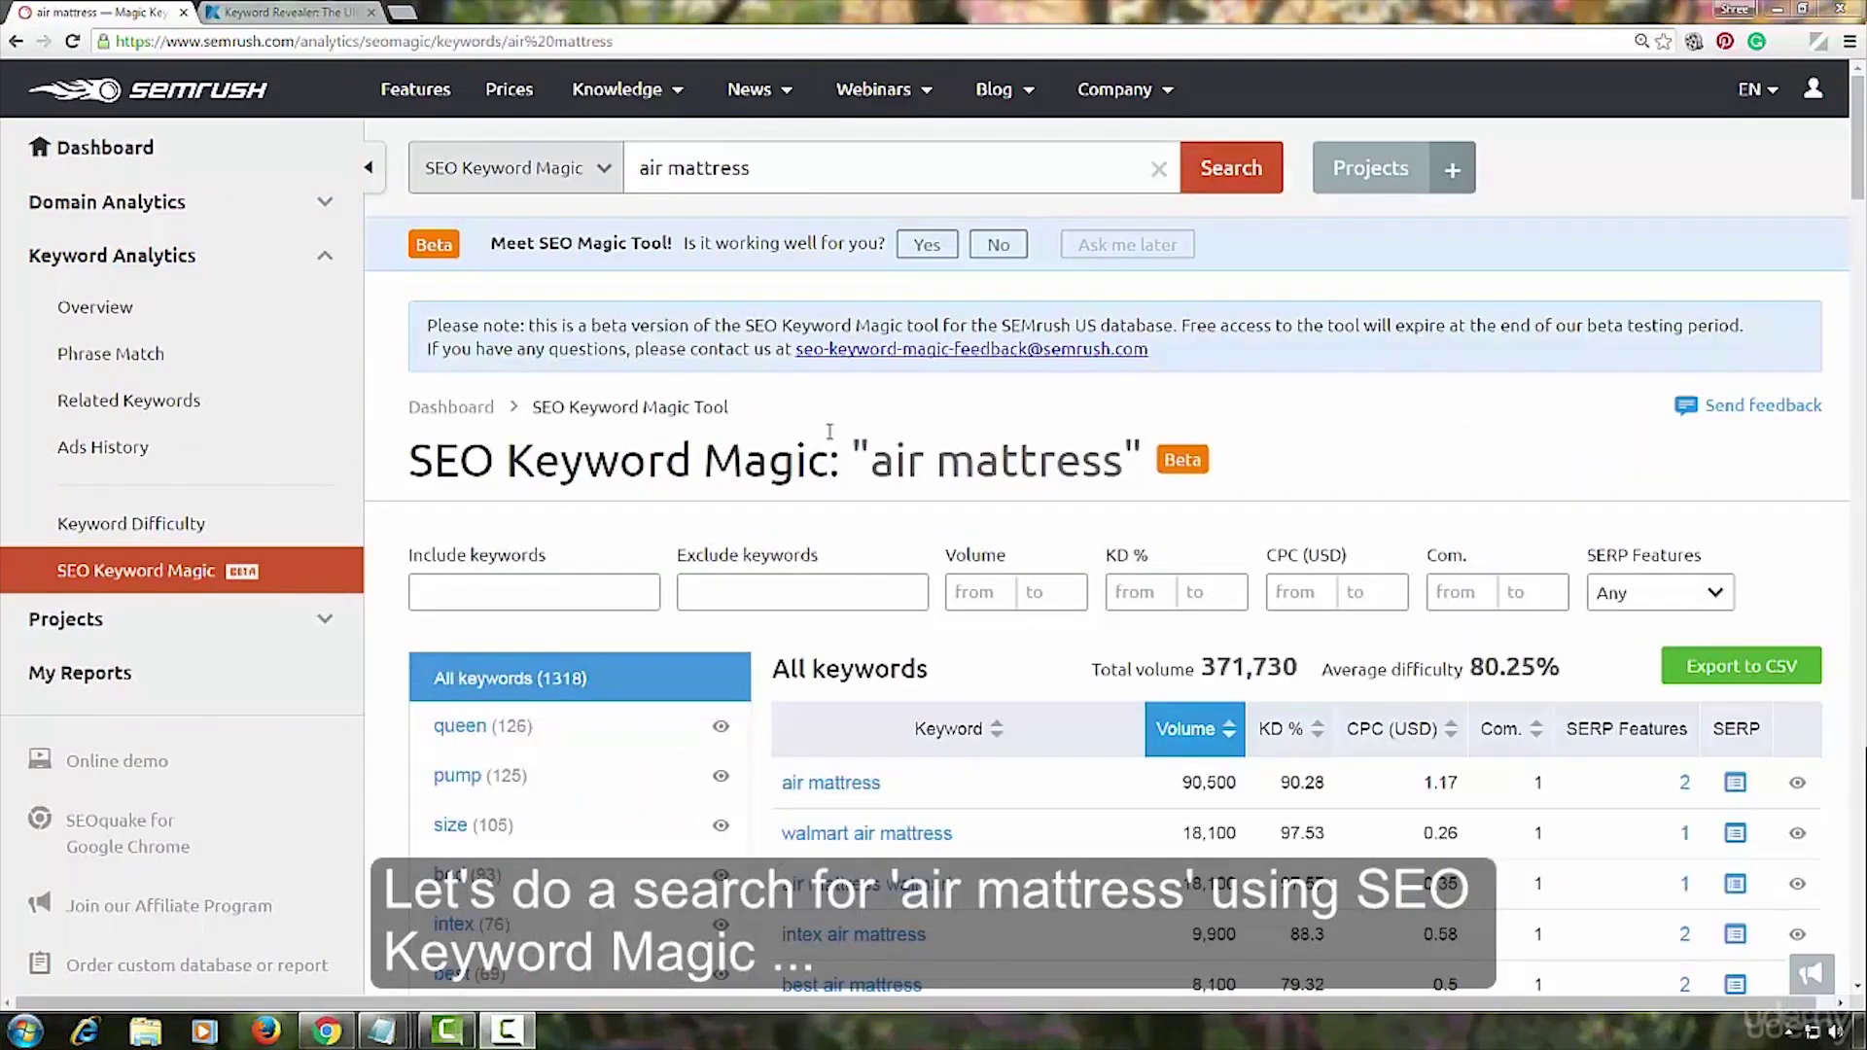
Filter the SEO Keyword Magic results to include the keyword "best," and look through the list.
click(462, 586)
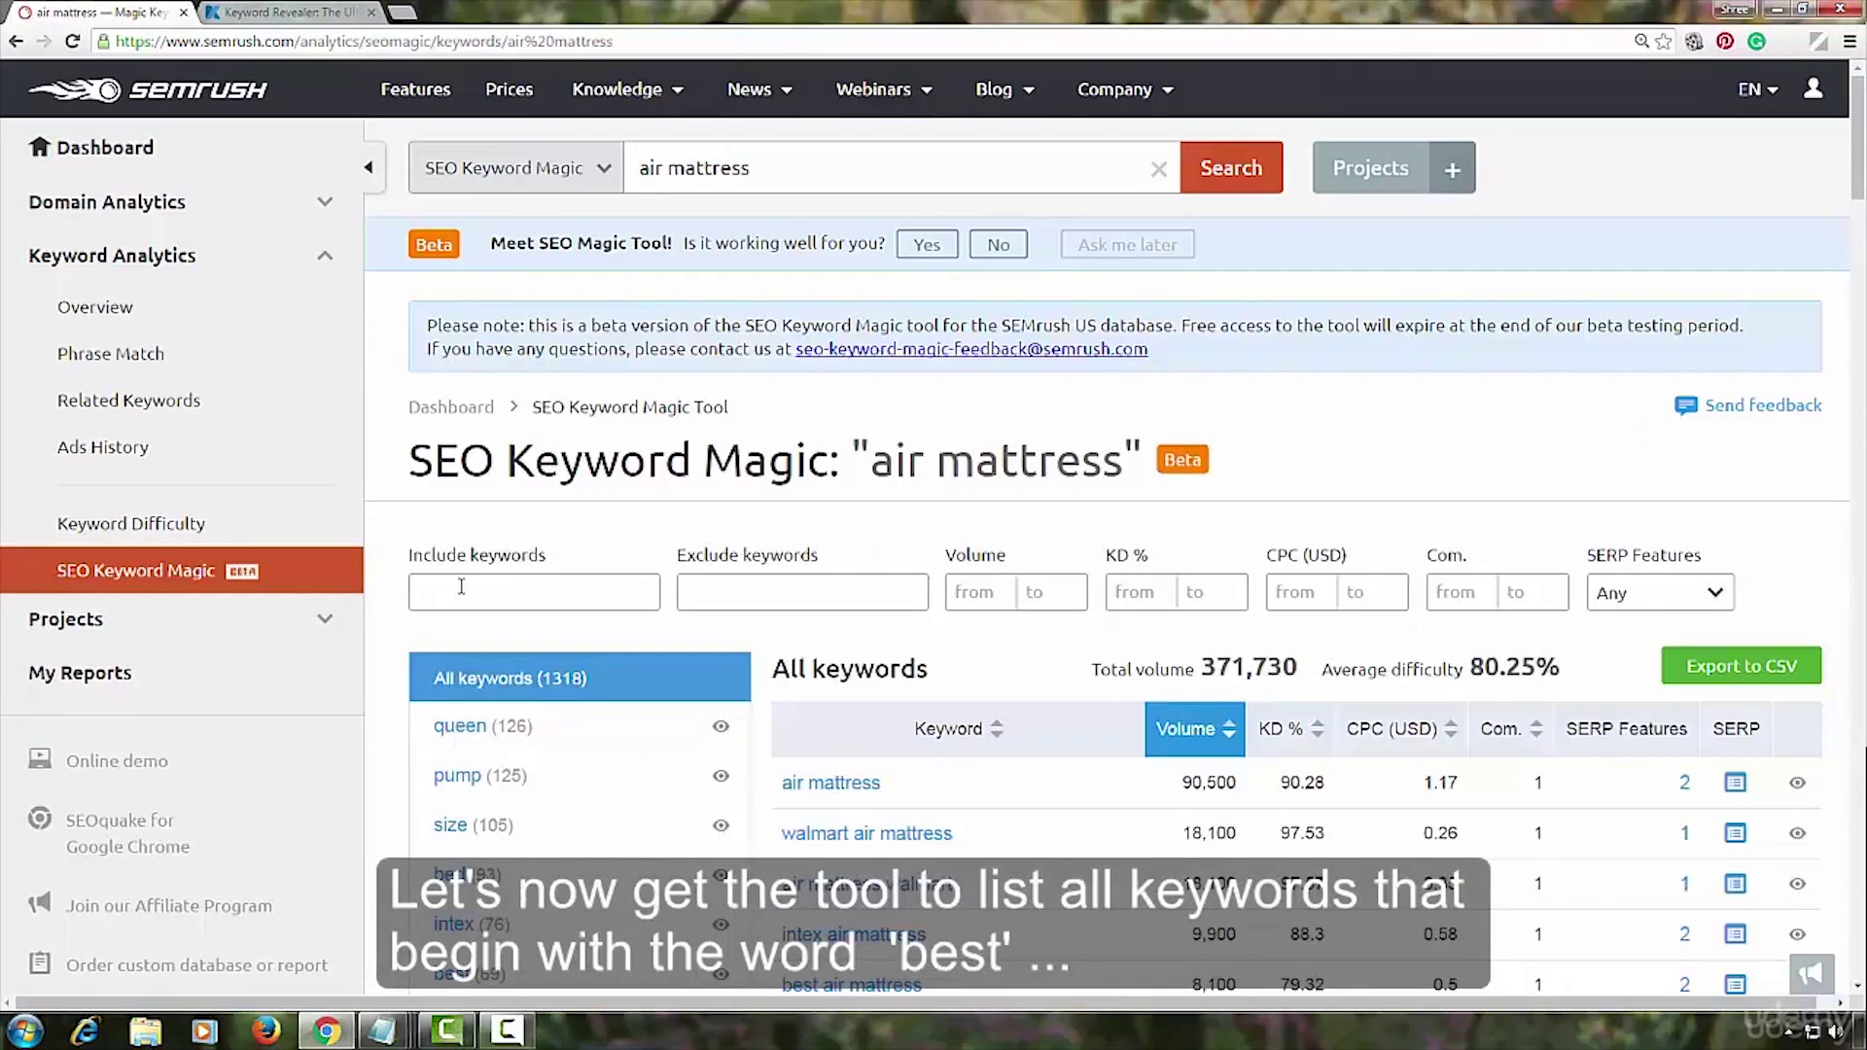
text(best,)
scroll(1375, 453, down, 2)
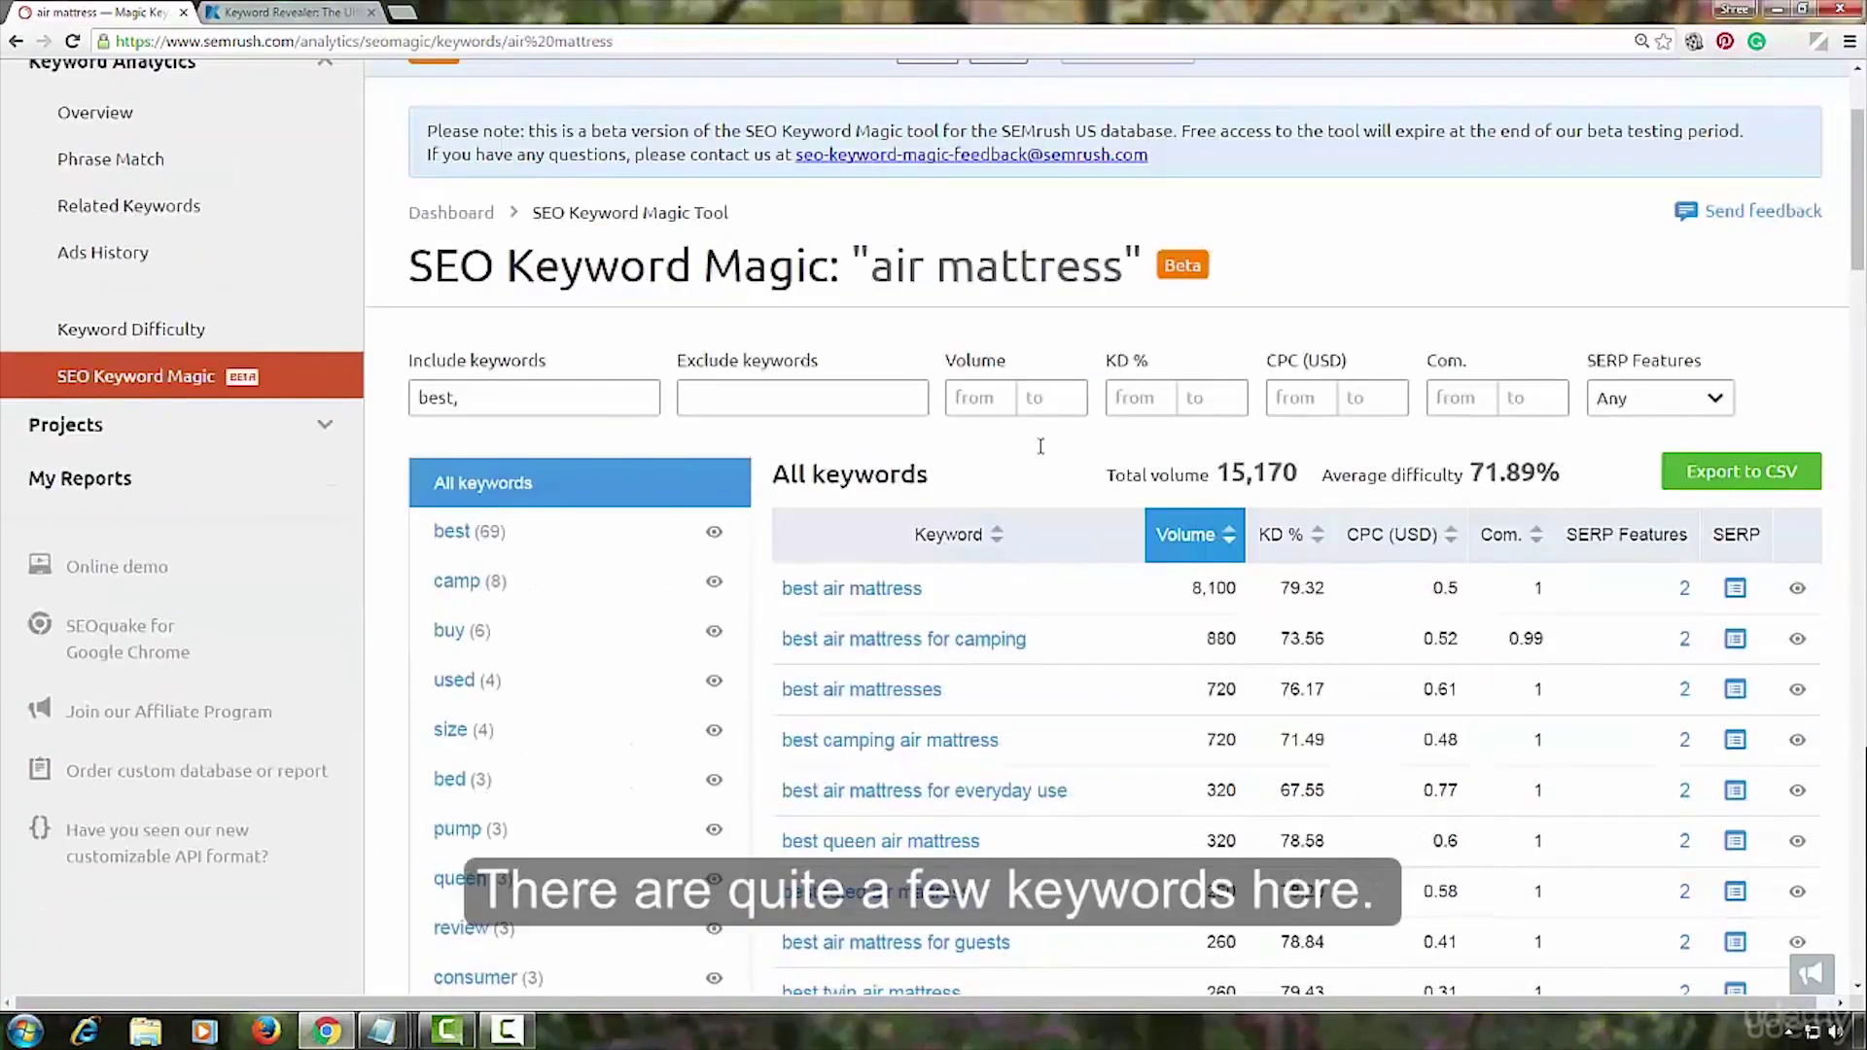
scroll(1044, 454, down, 7)
scroll(1044, 455, down, 13)
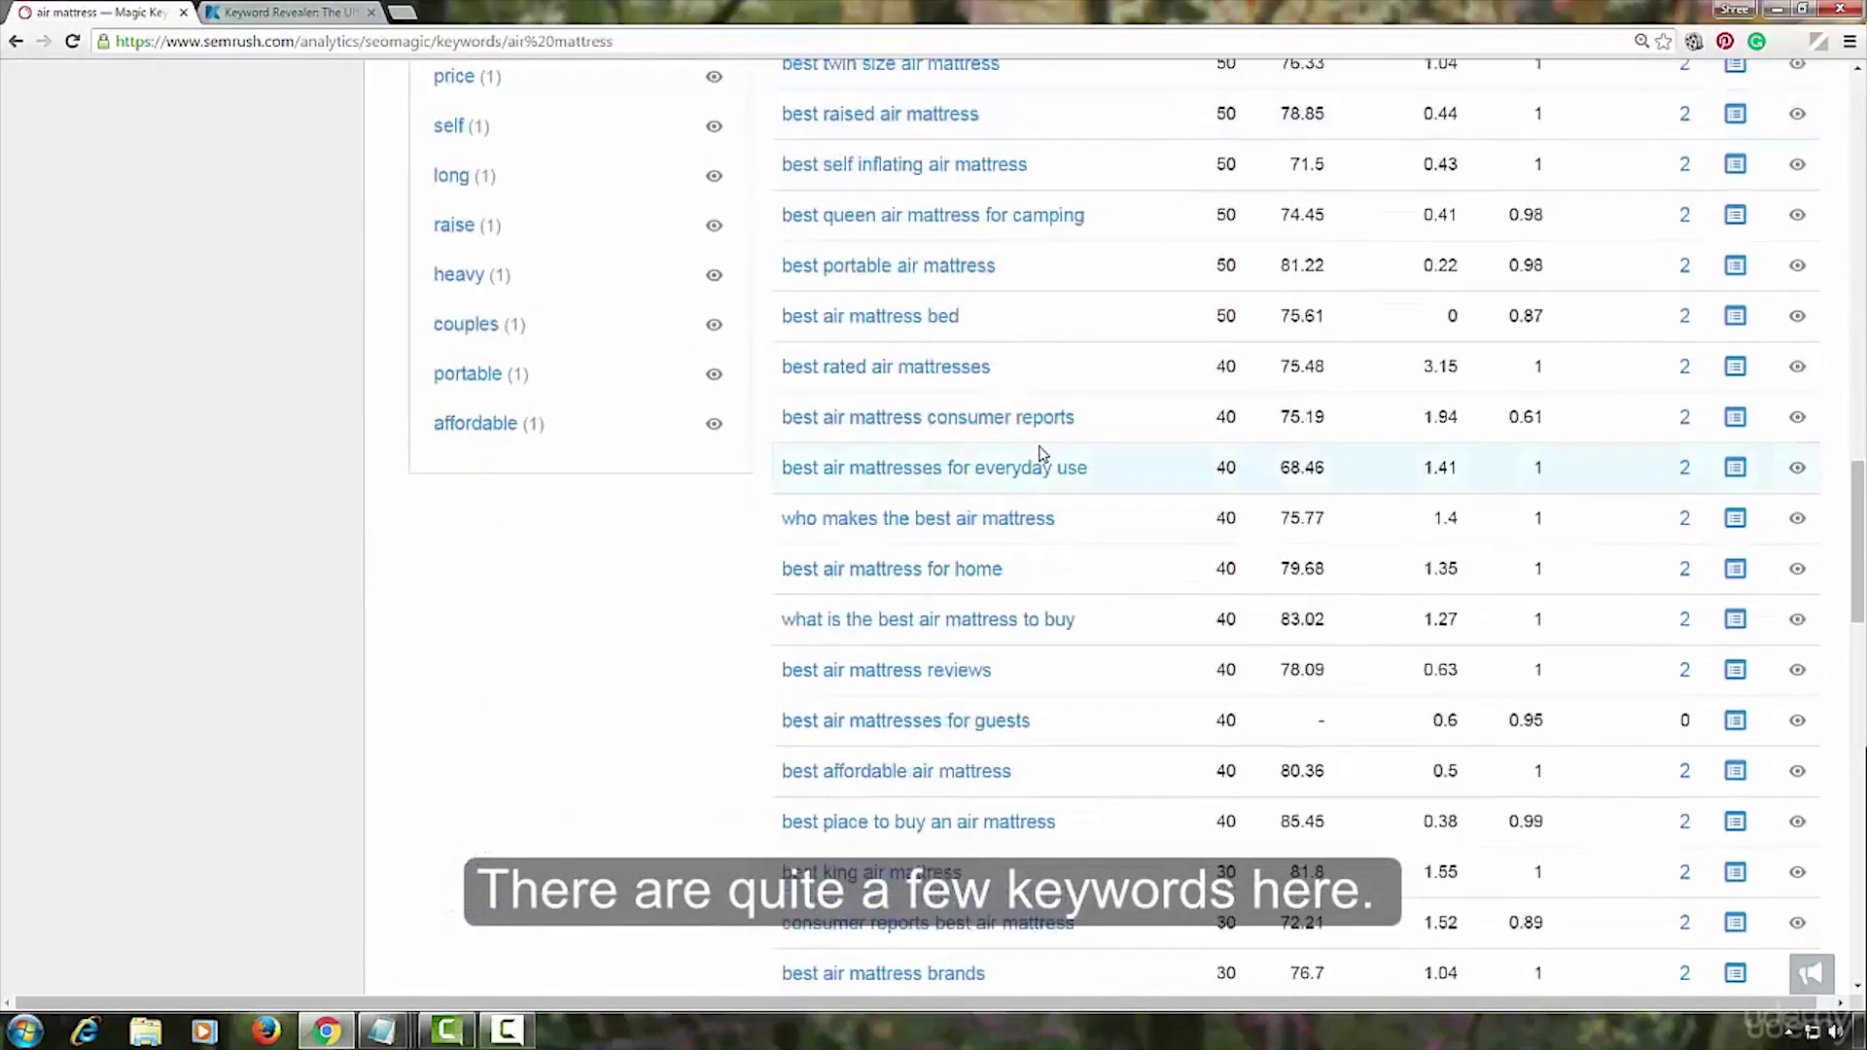
scroll(1044, 454, up, 9)
scroll(1044, 454, up, 13)
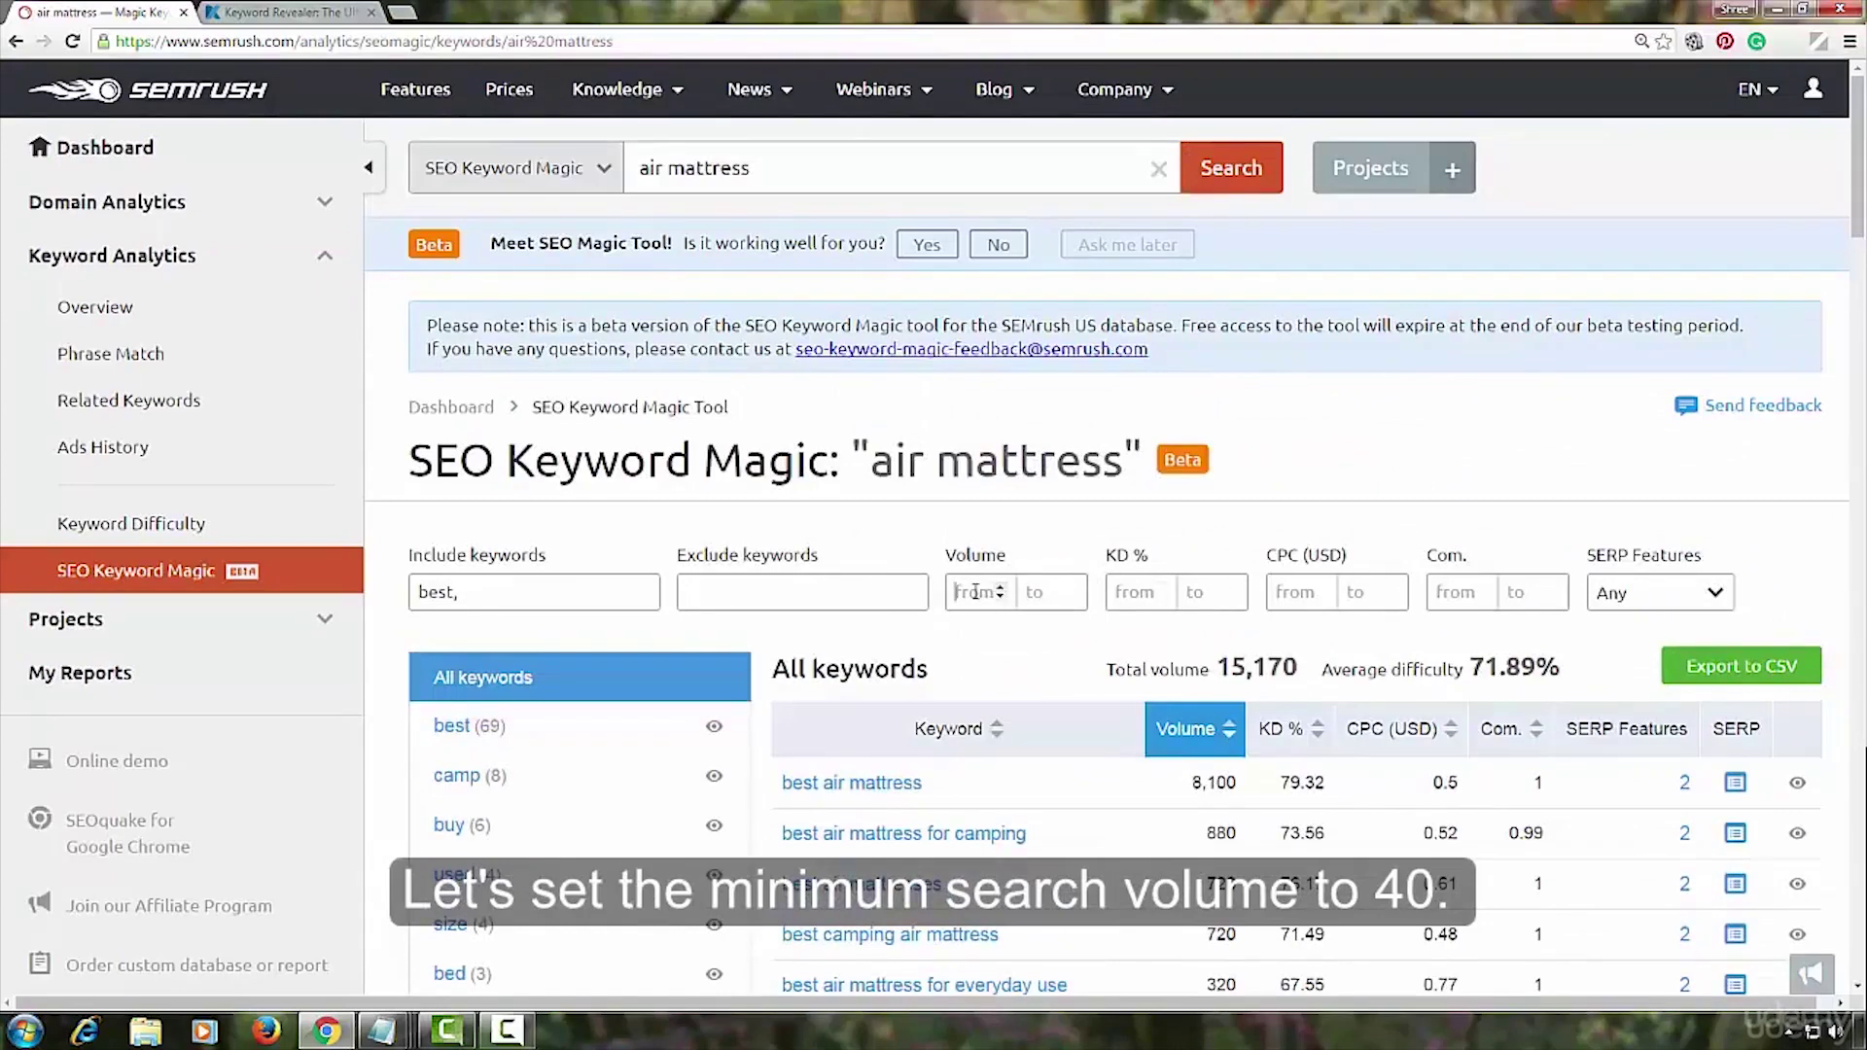
Set the minimum search volume to 40 and compare the filtered keywords with those saved in Keyword Revealer.
click(975, 592)
text(40)
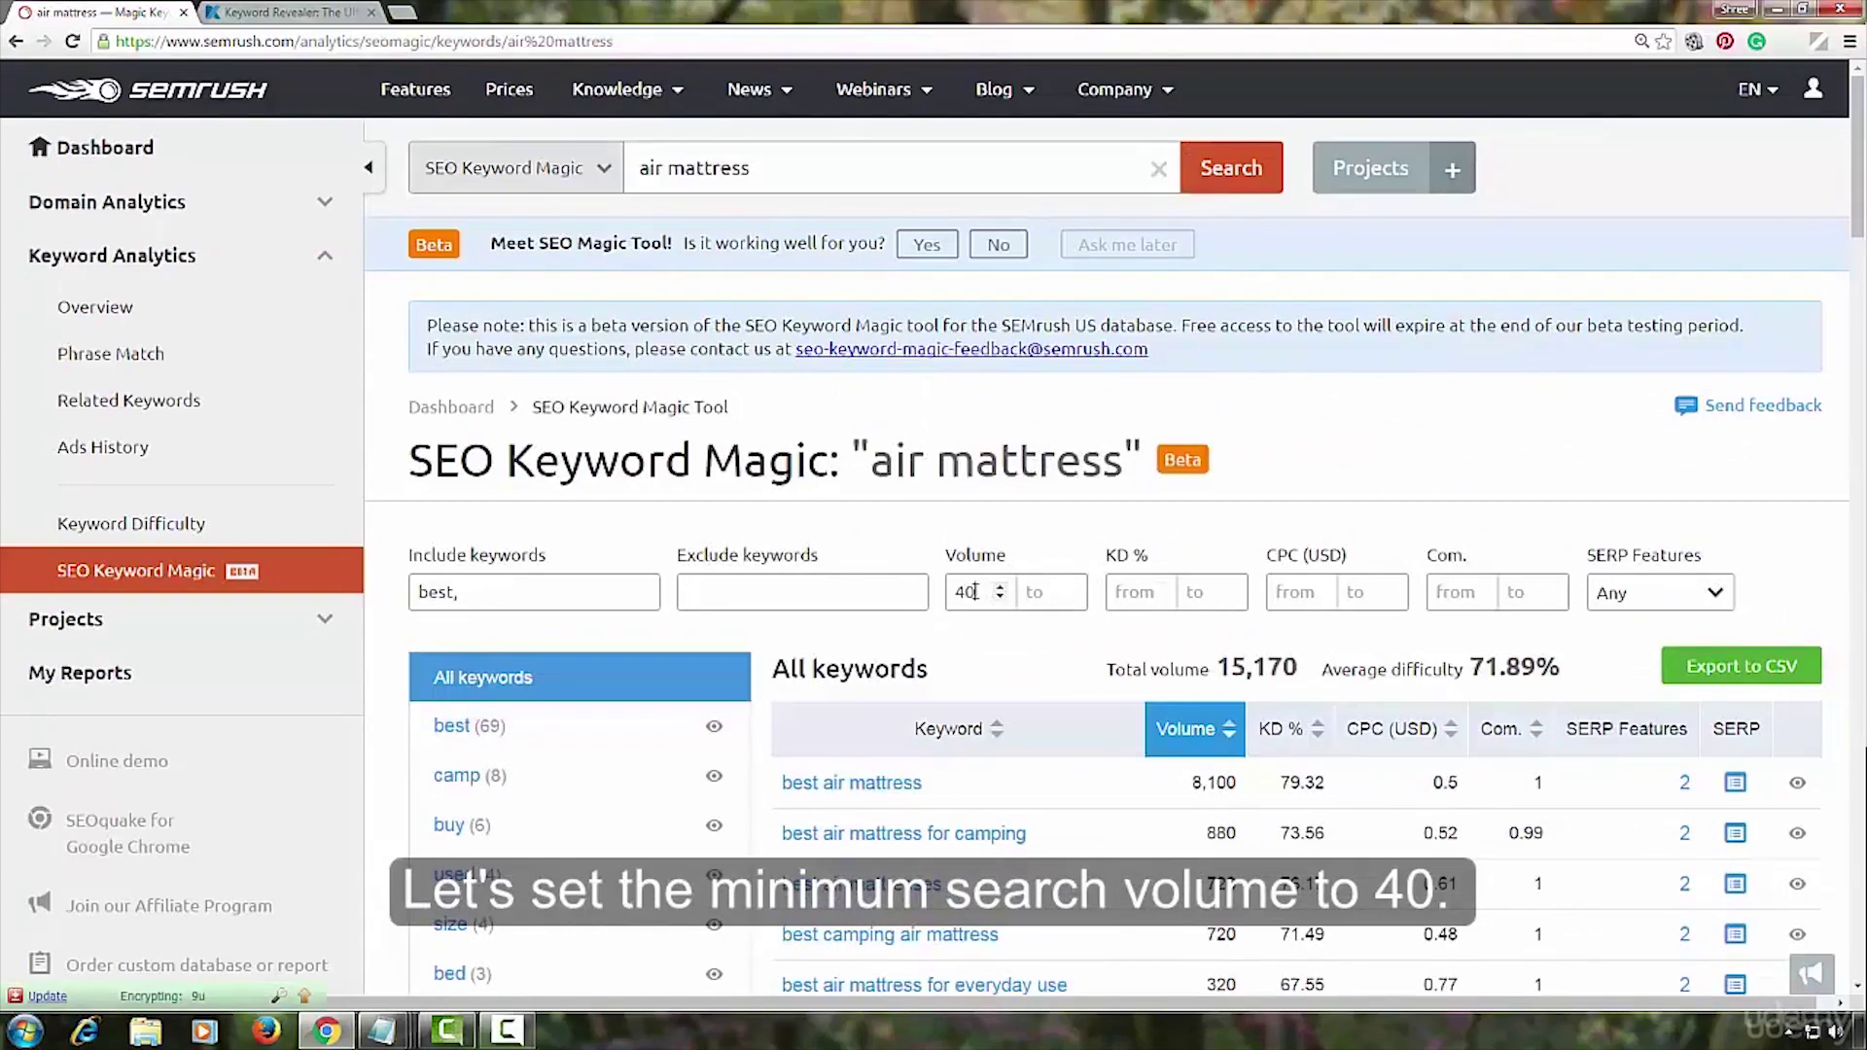
scroll(934, 389, down, 2)
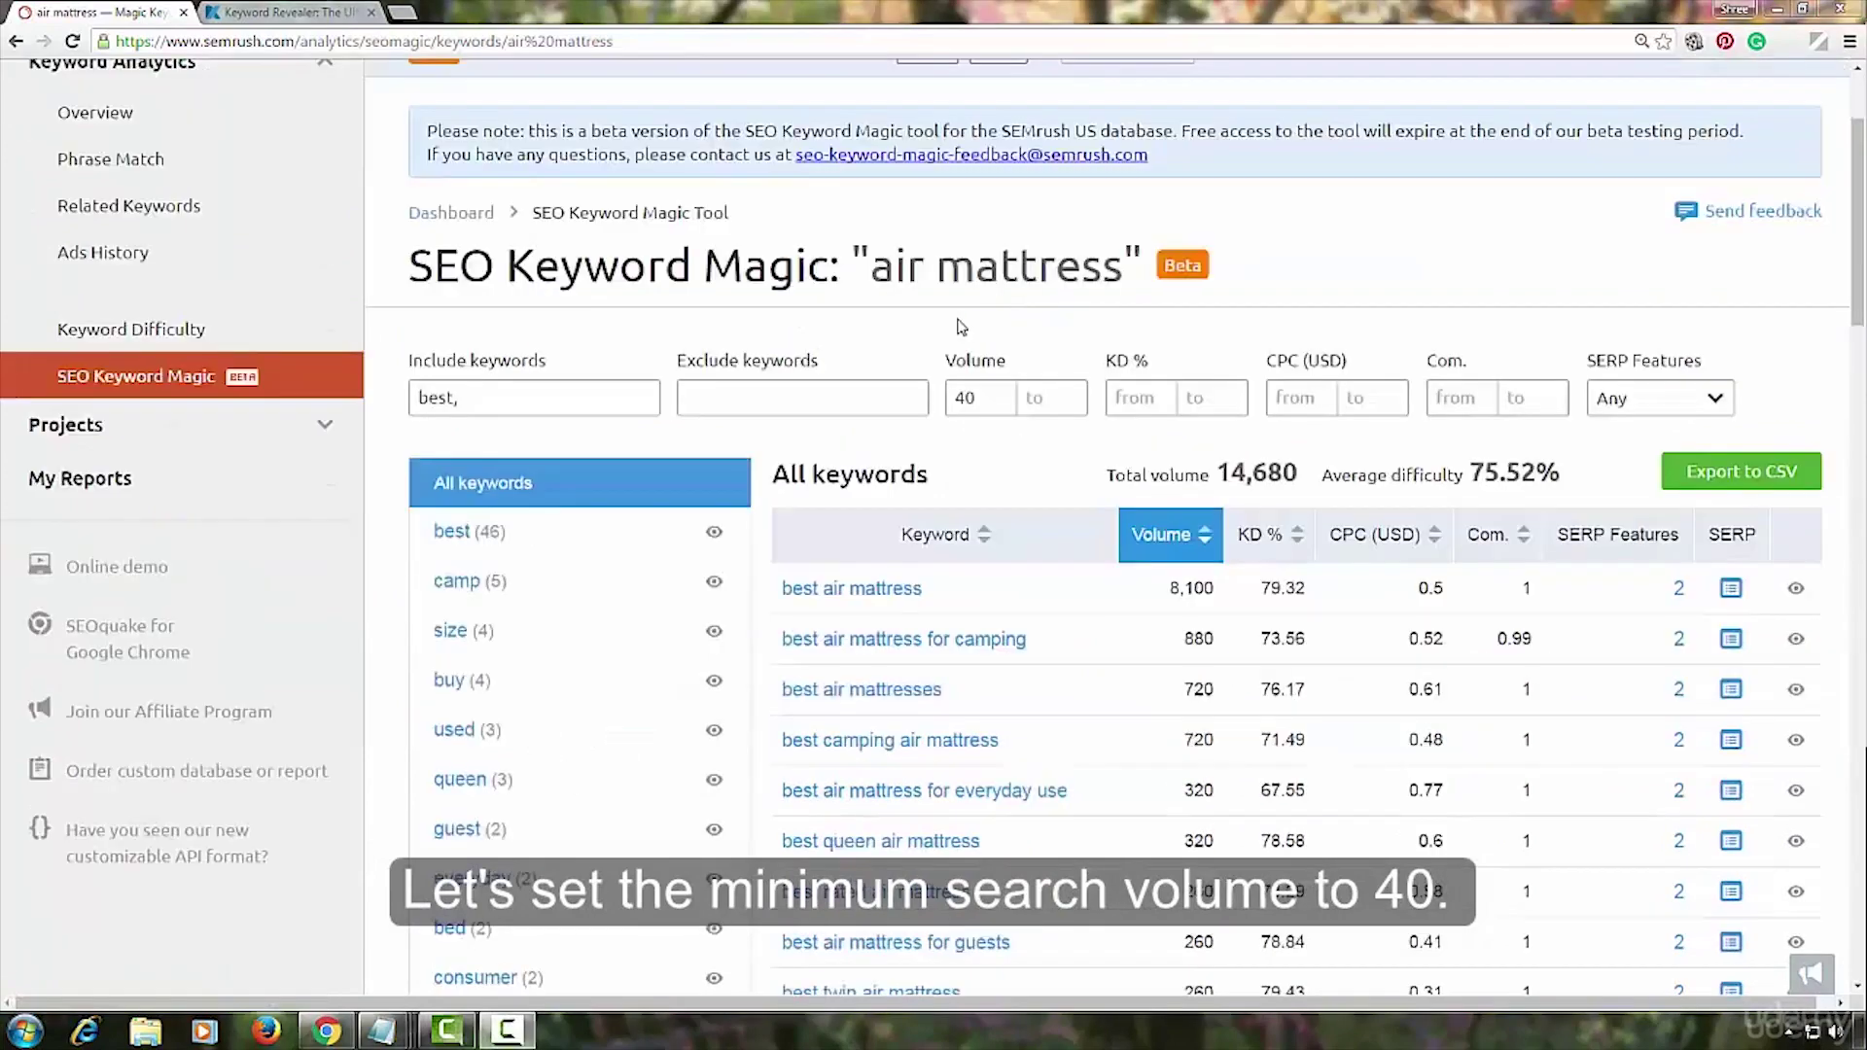
scroll(934, 341, down, 8)
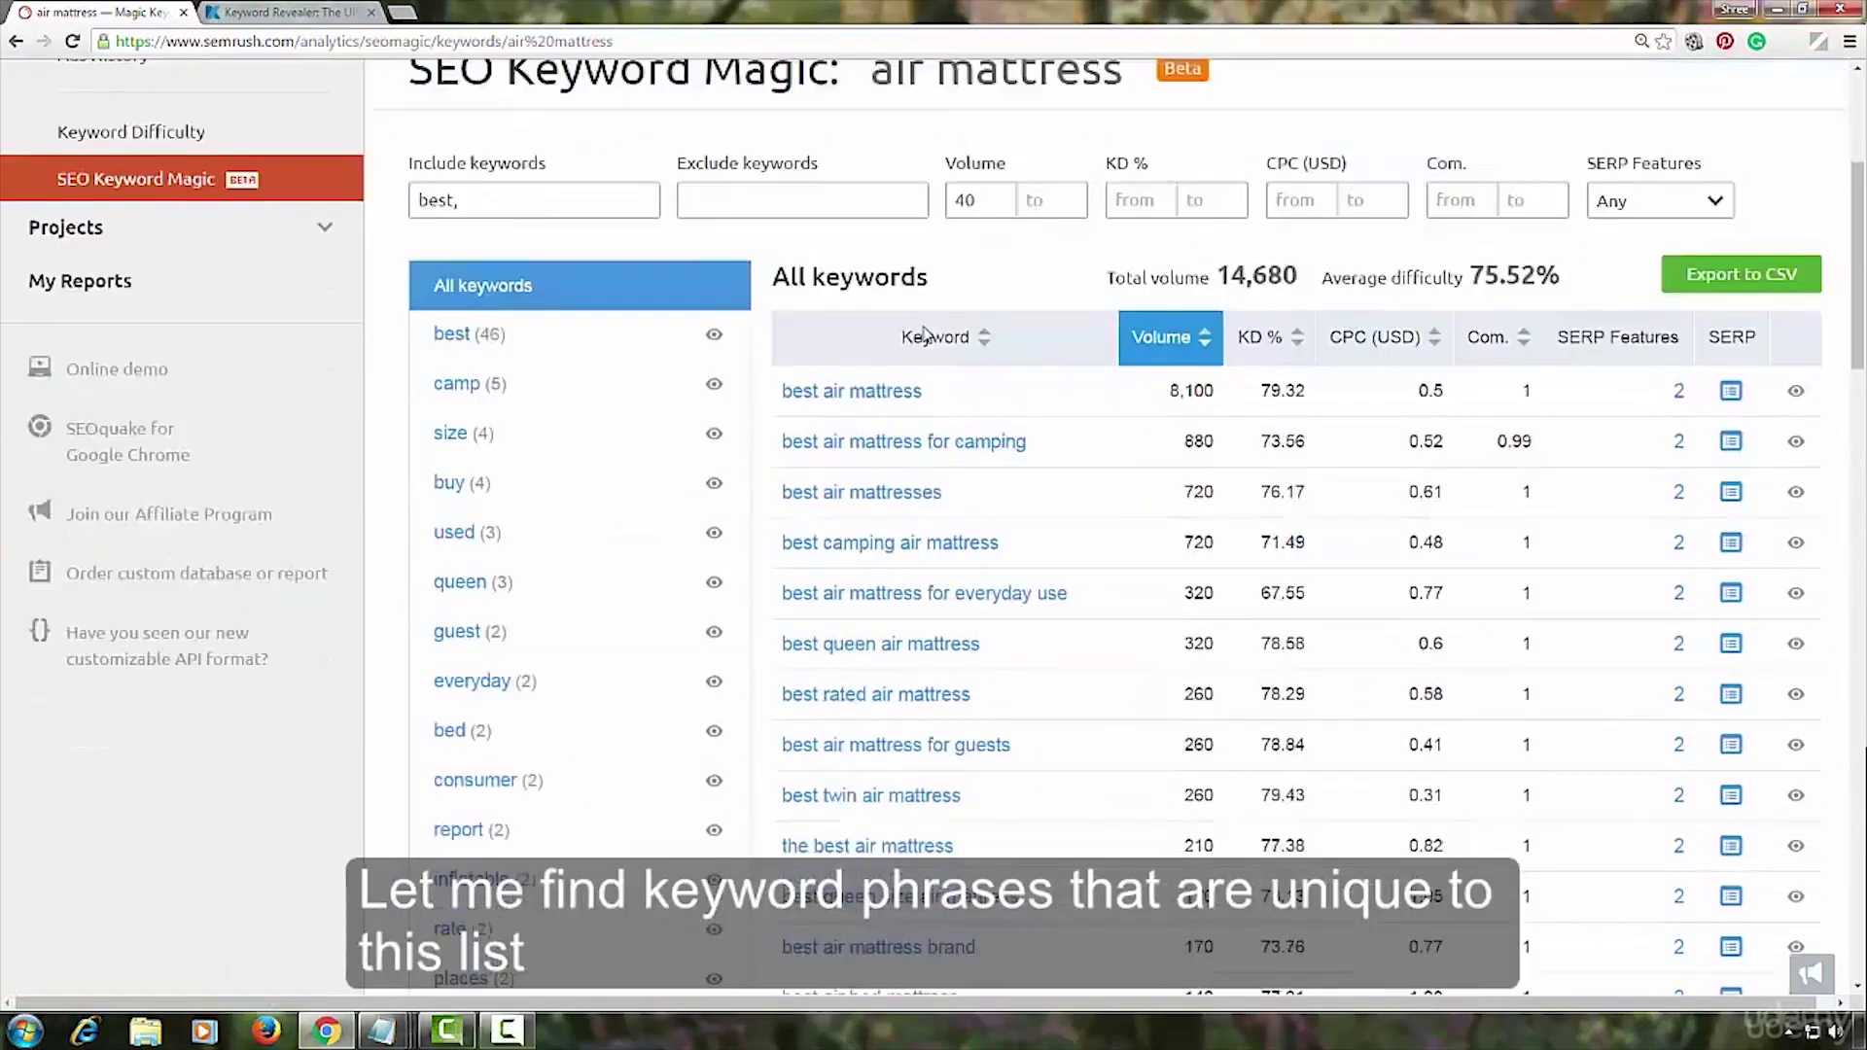
scroll(958, 357, down, 6)
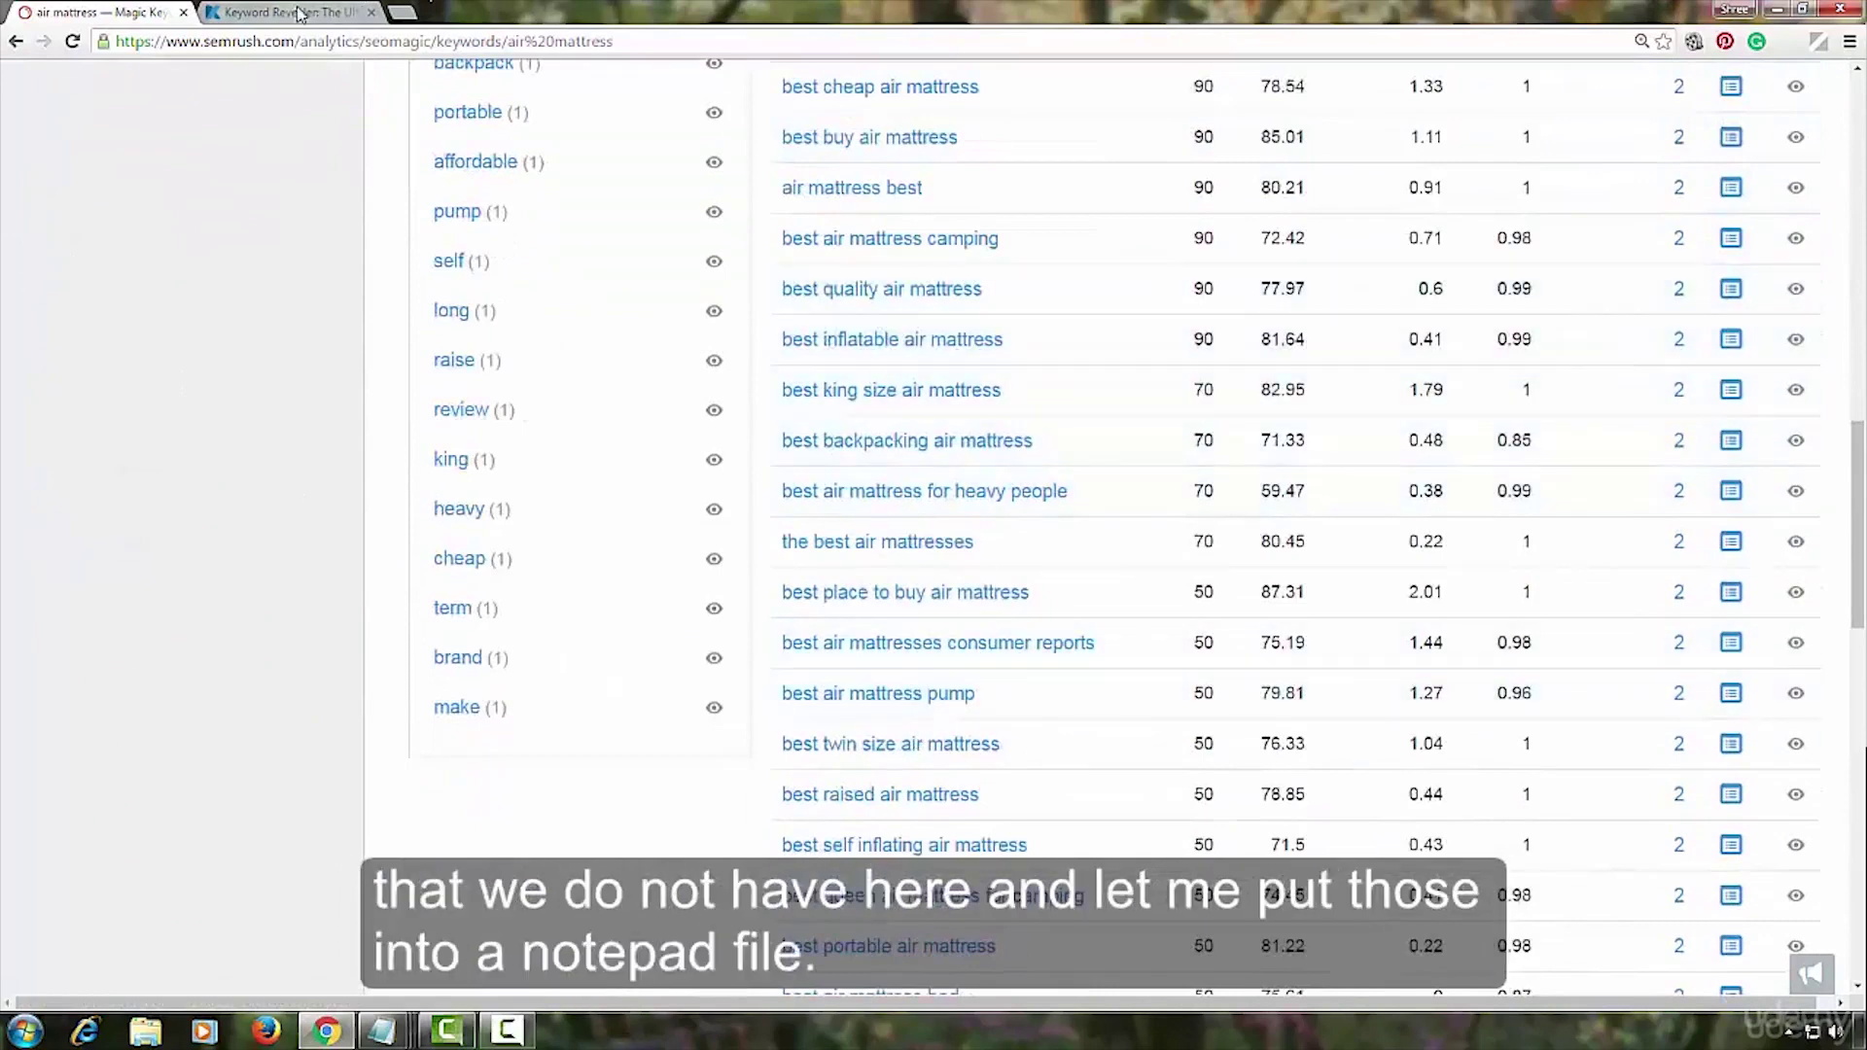
click(332, 9)
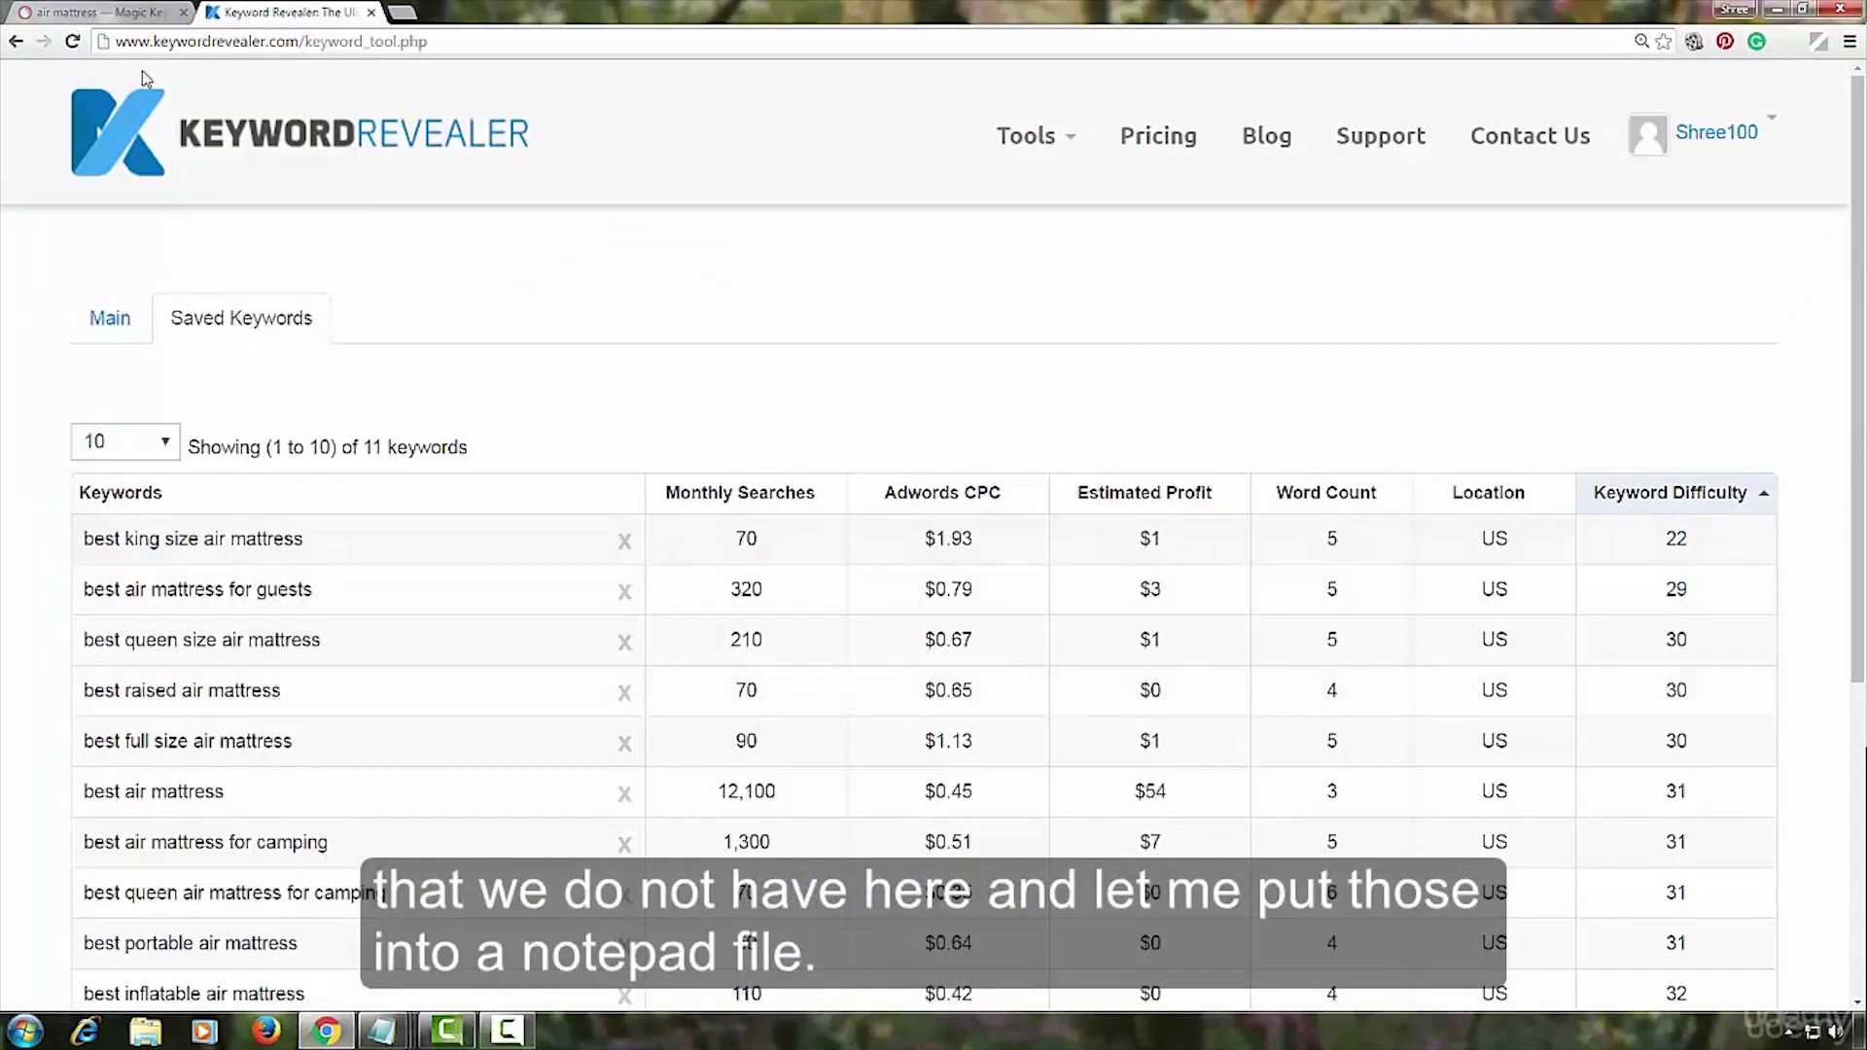
click(131, 18)
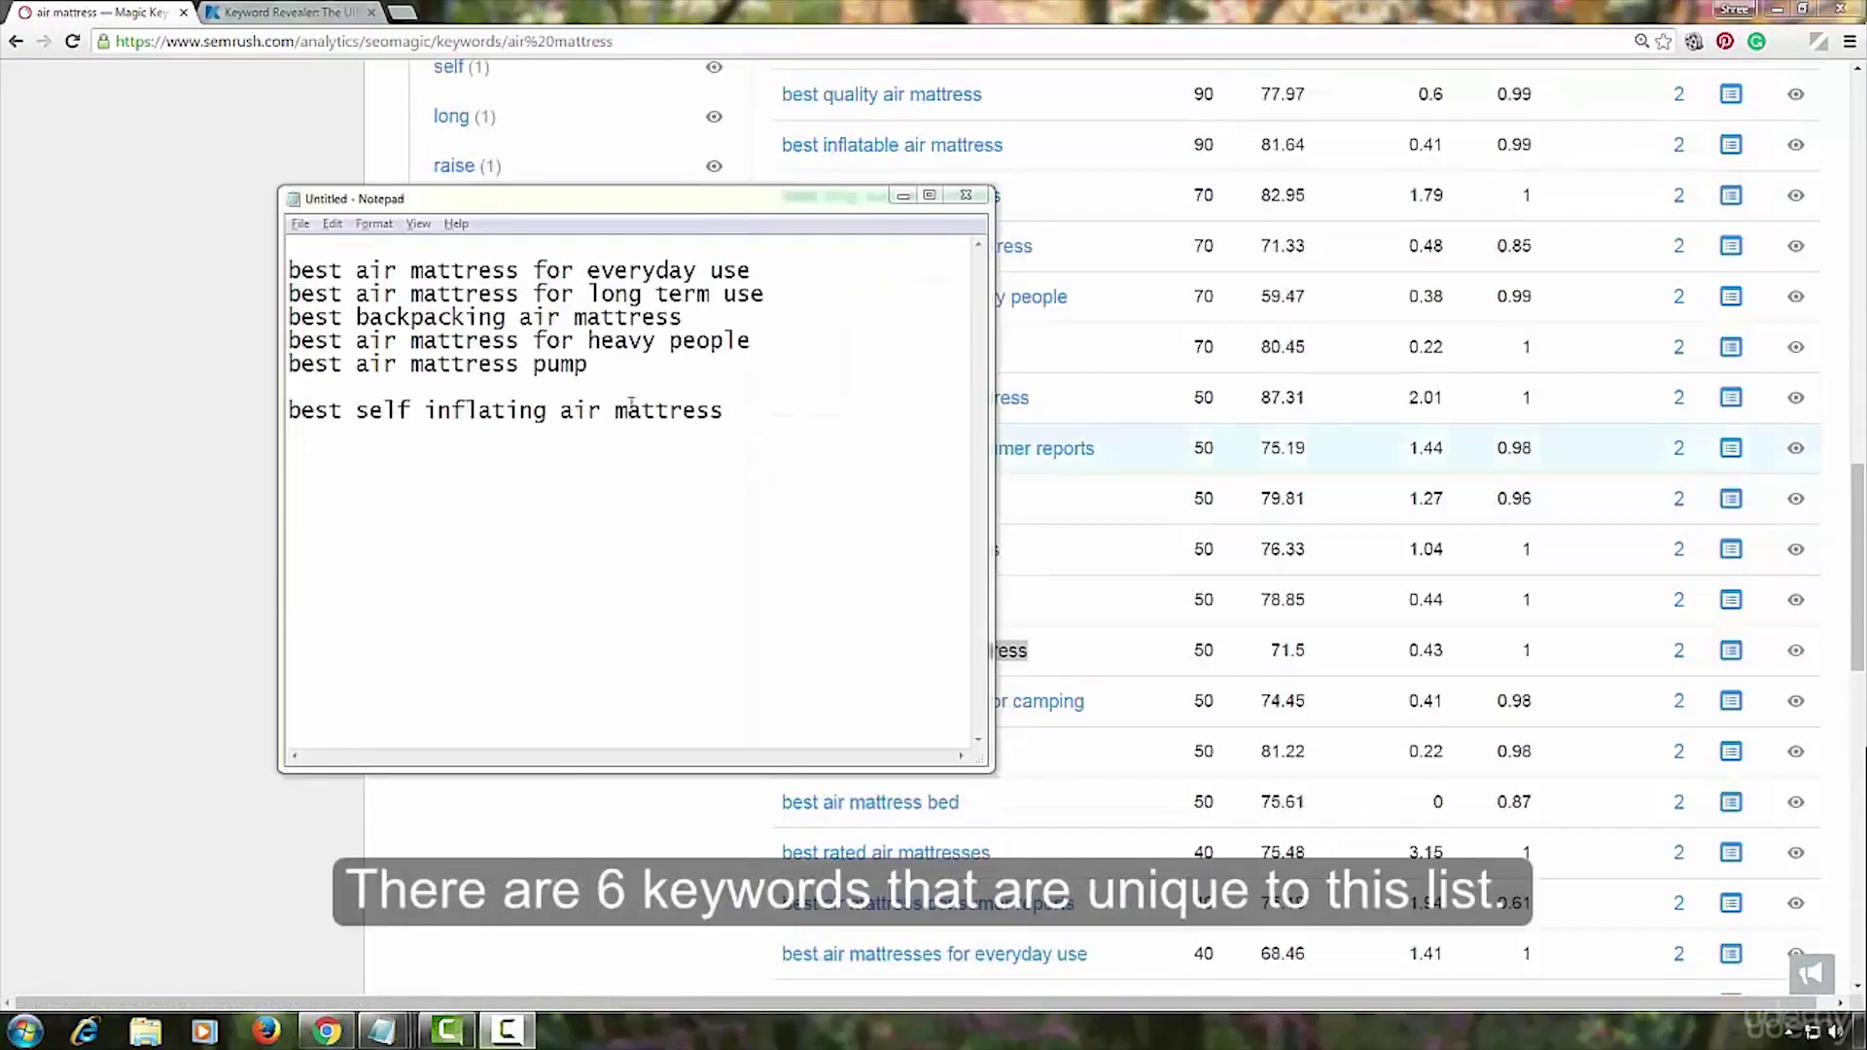
Copy "best air mattress for everyday use" from the Notepad list and run a new Keyword Revealer search for it.
click(449, 361)
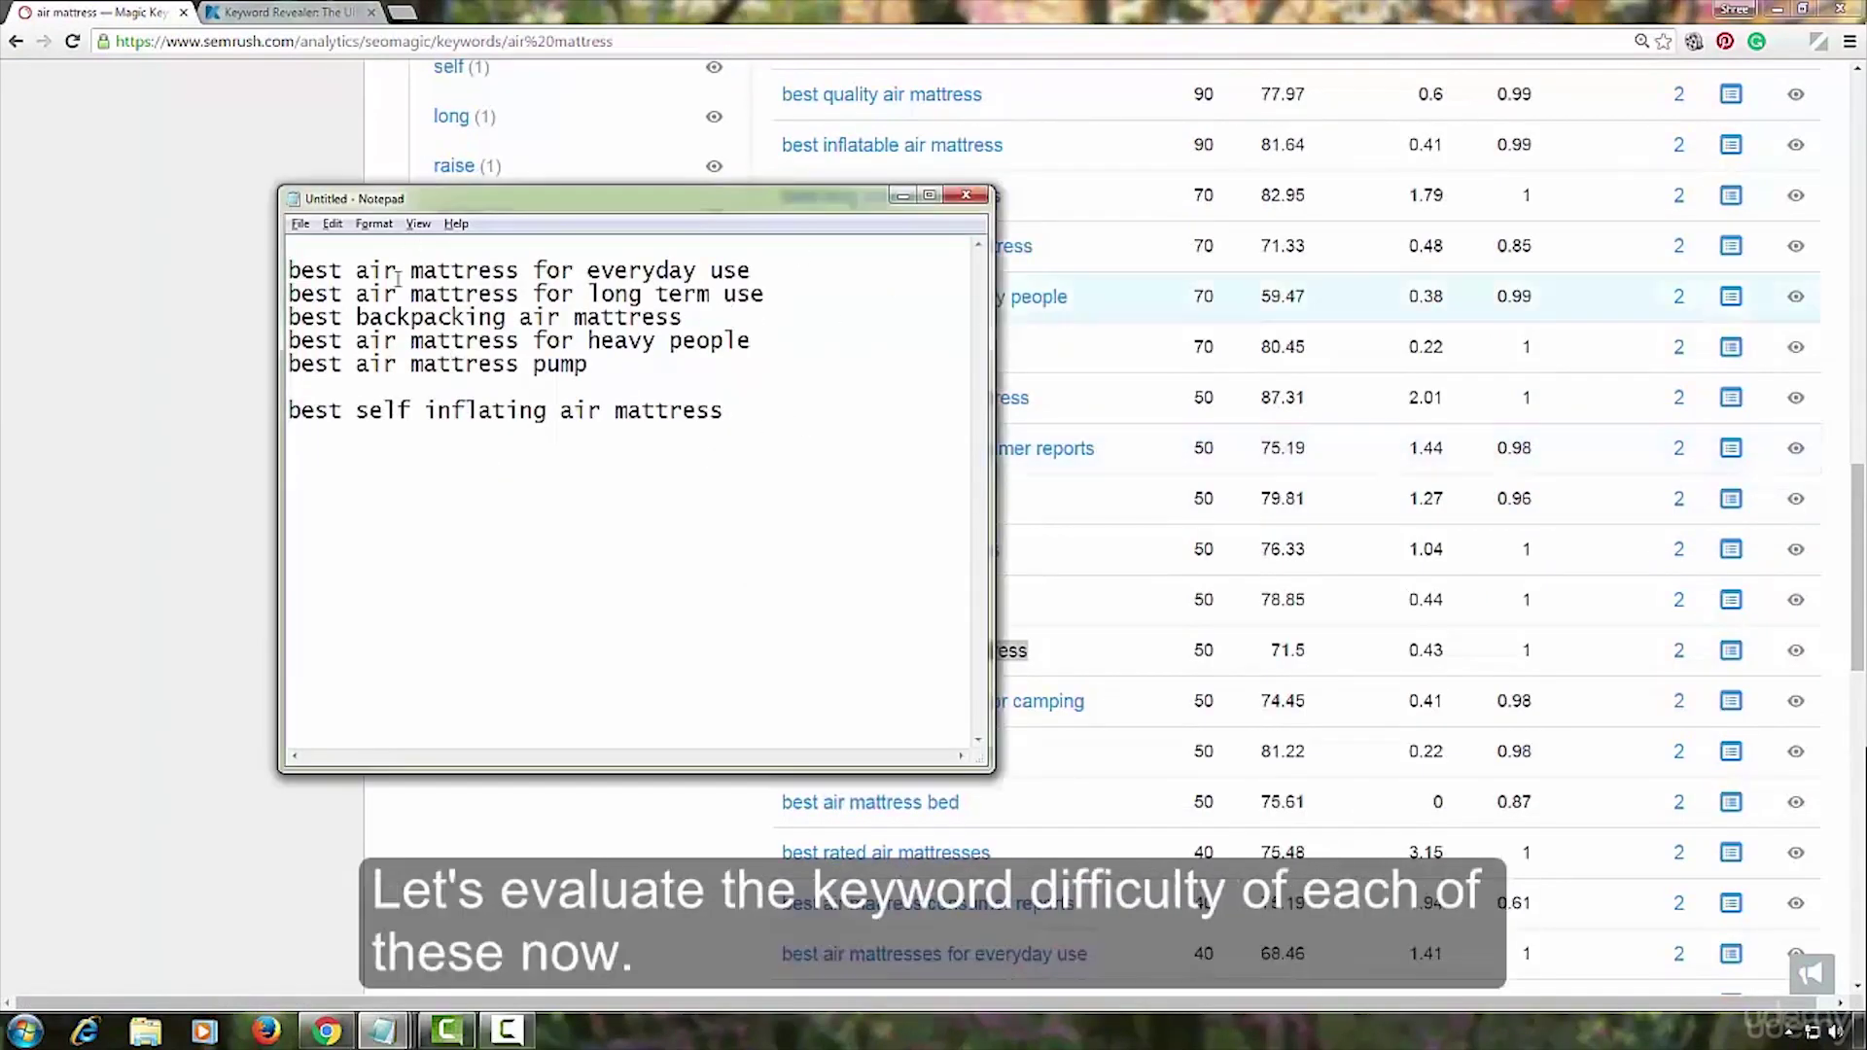
drag(293, 268, 751, 272)
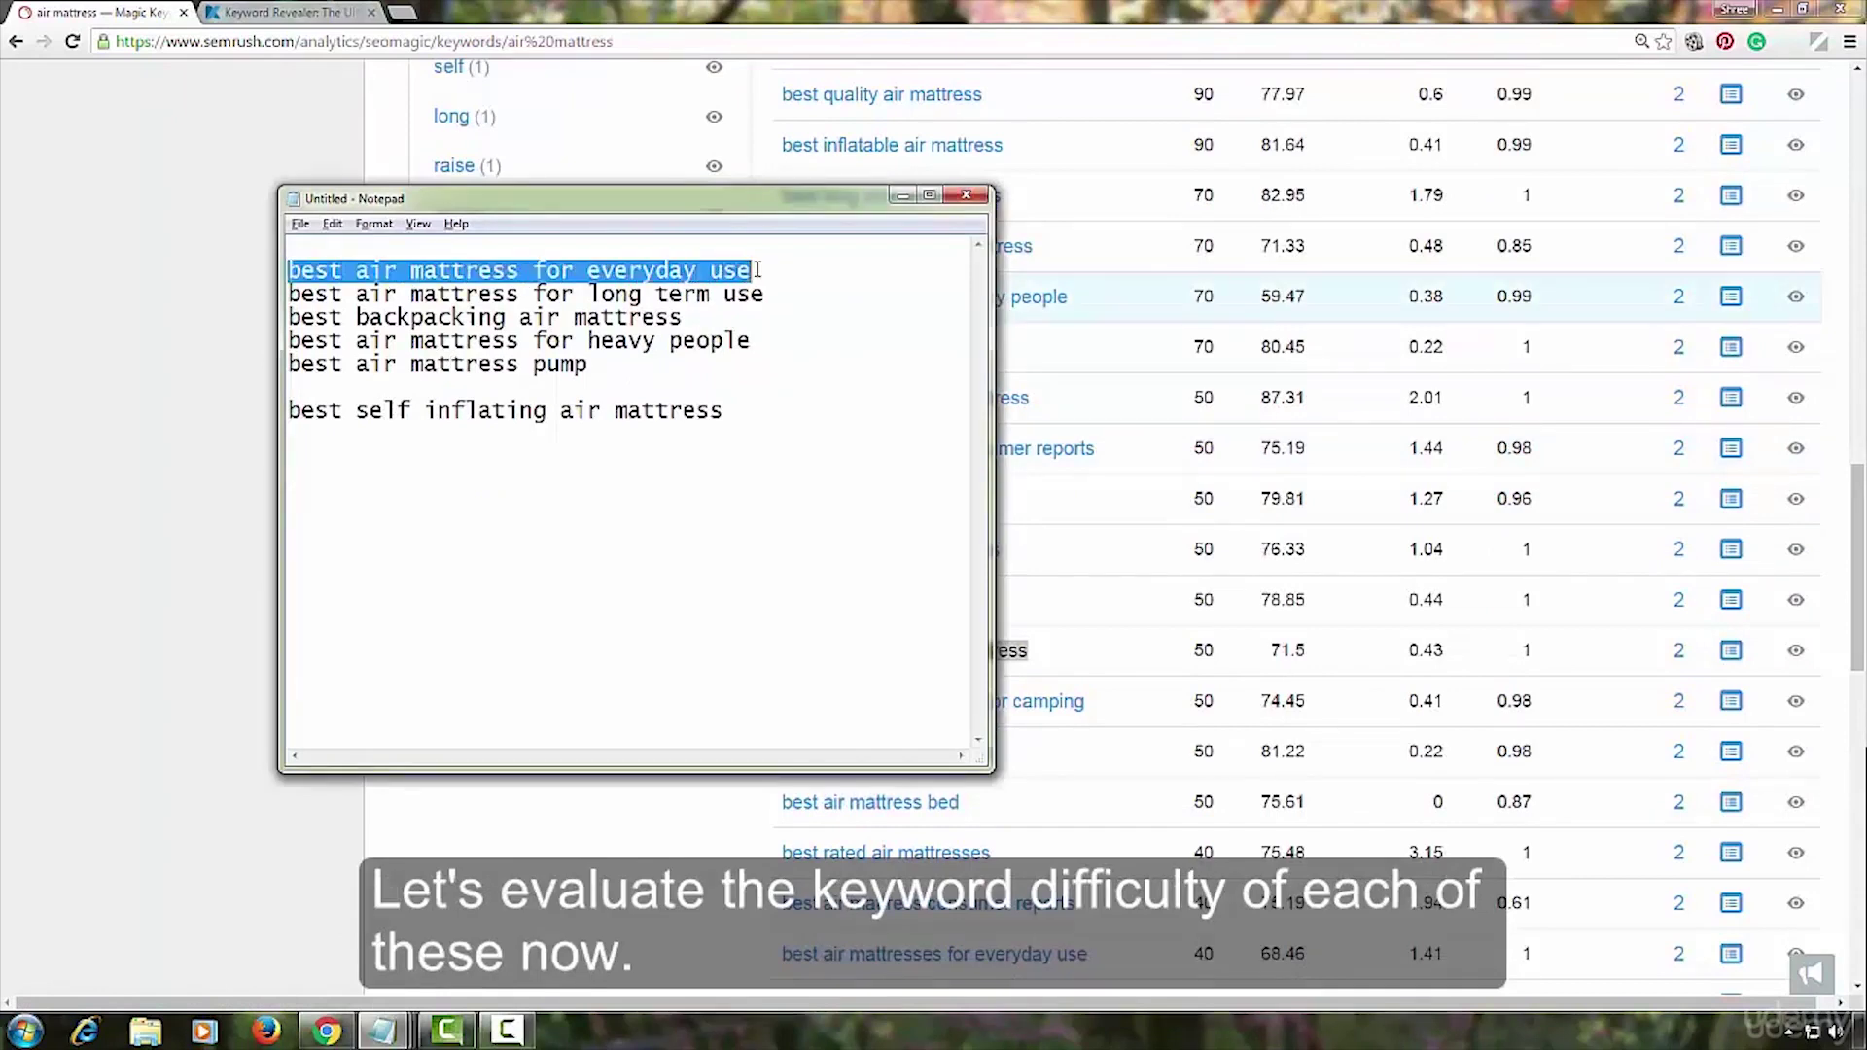
right_click(724, 278)
click(770, 342)
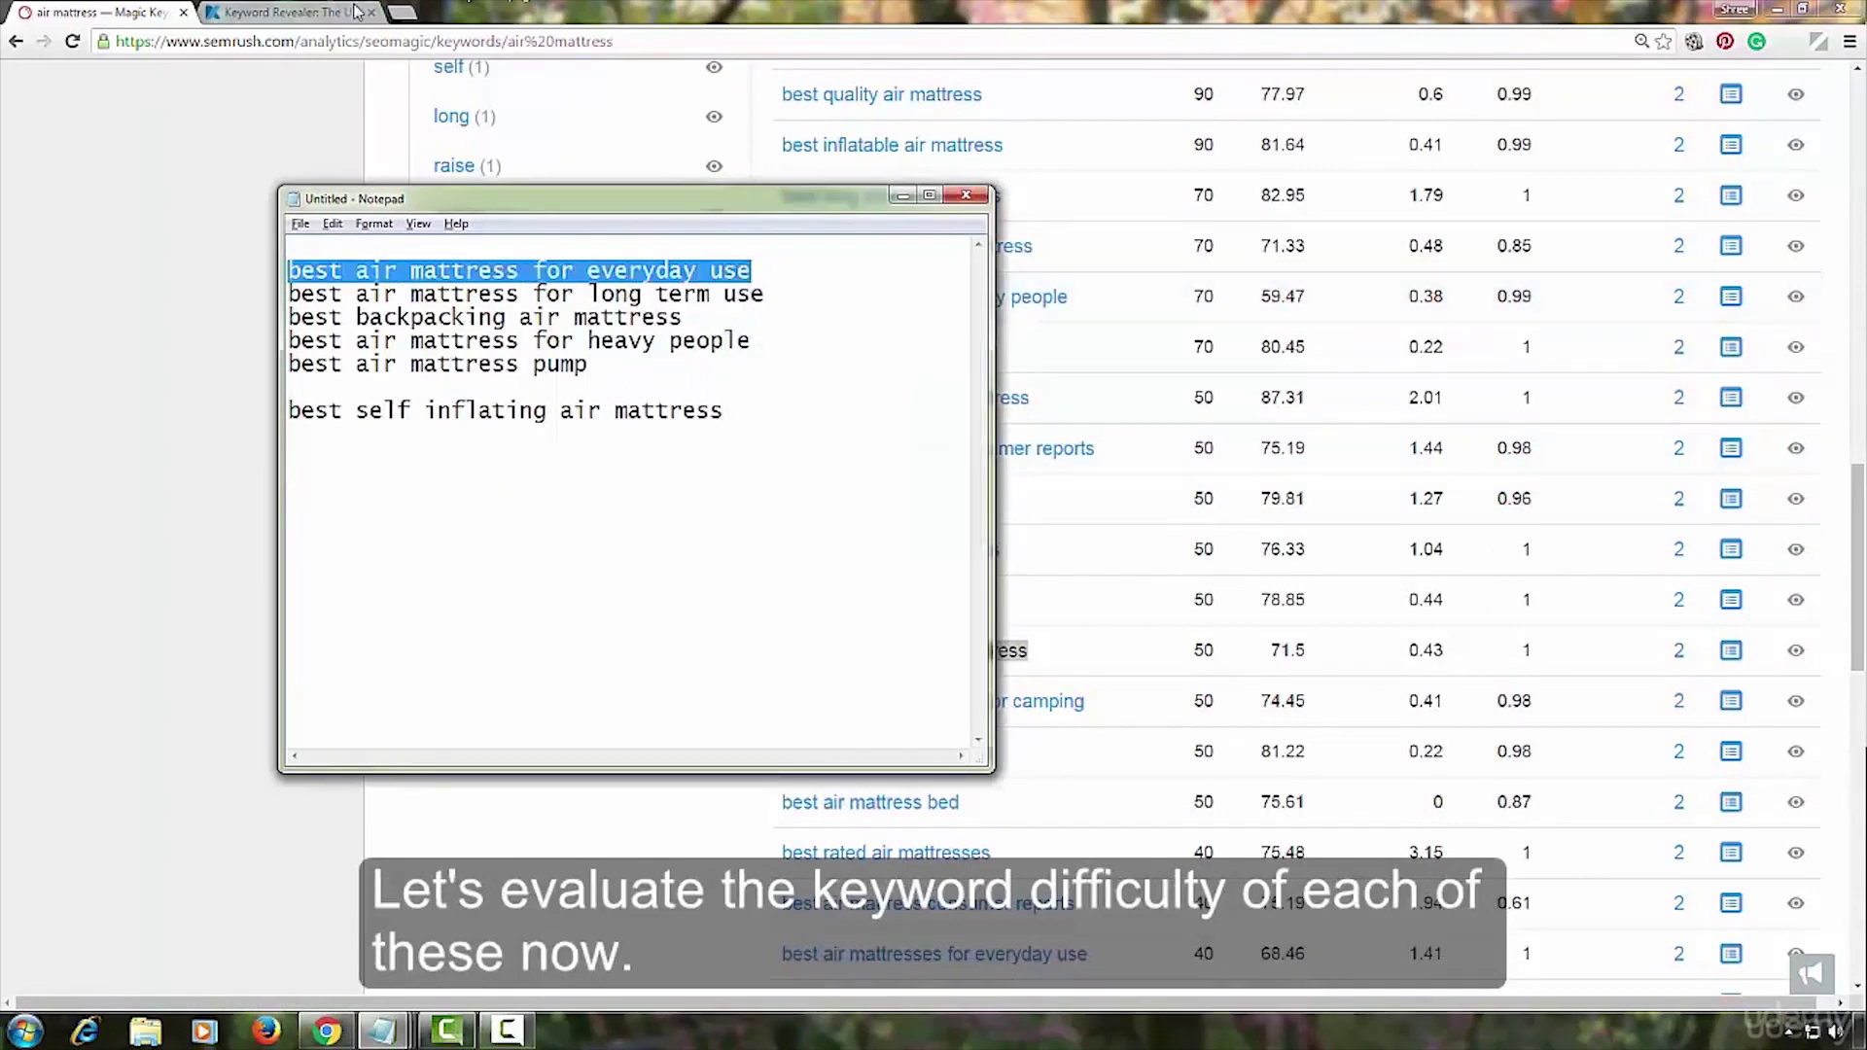
click(282, 12)
click(1060, 155)
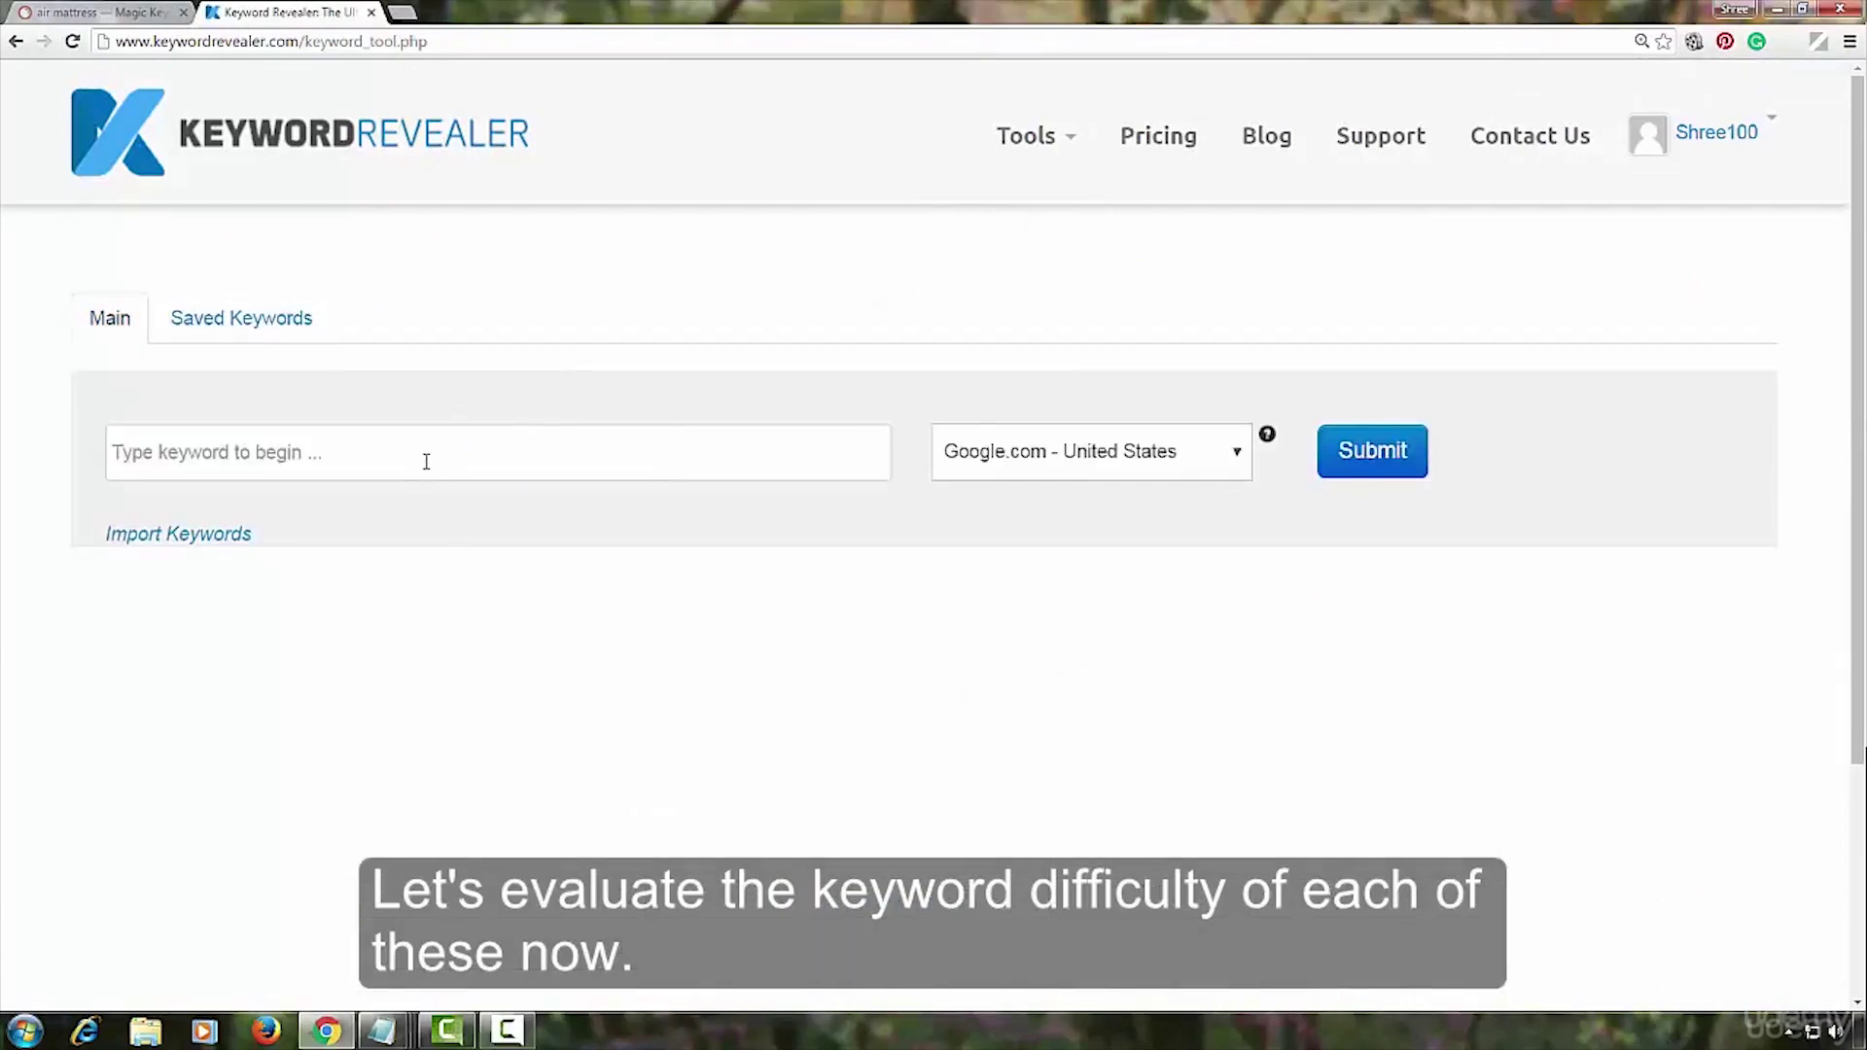
right_click(425, 457)
click(483, 576)
key(Return)
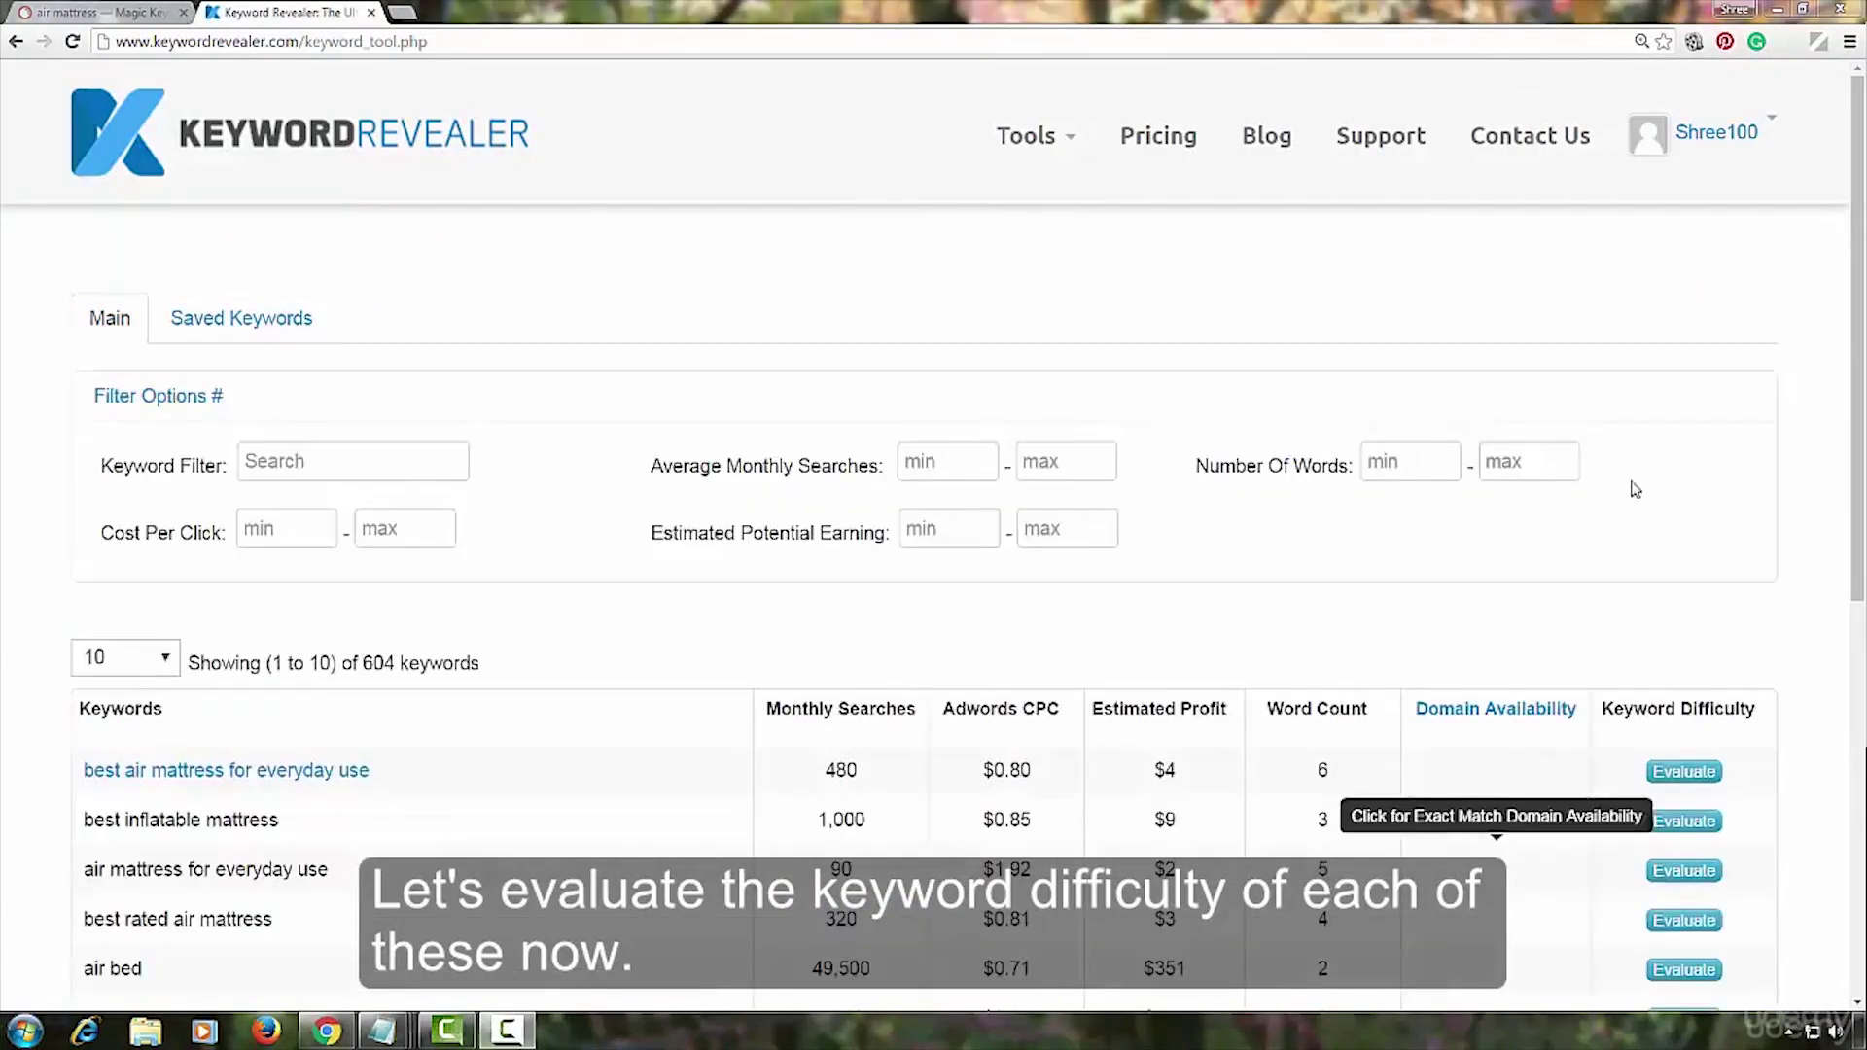
Evaluate the difficulty of "best air mattress for everyday use" and examine the page authority and backlinks of its top ten ranking sites.
click(1663, 771)
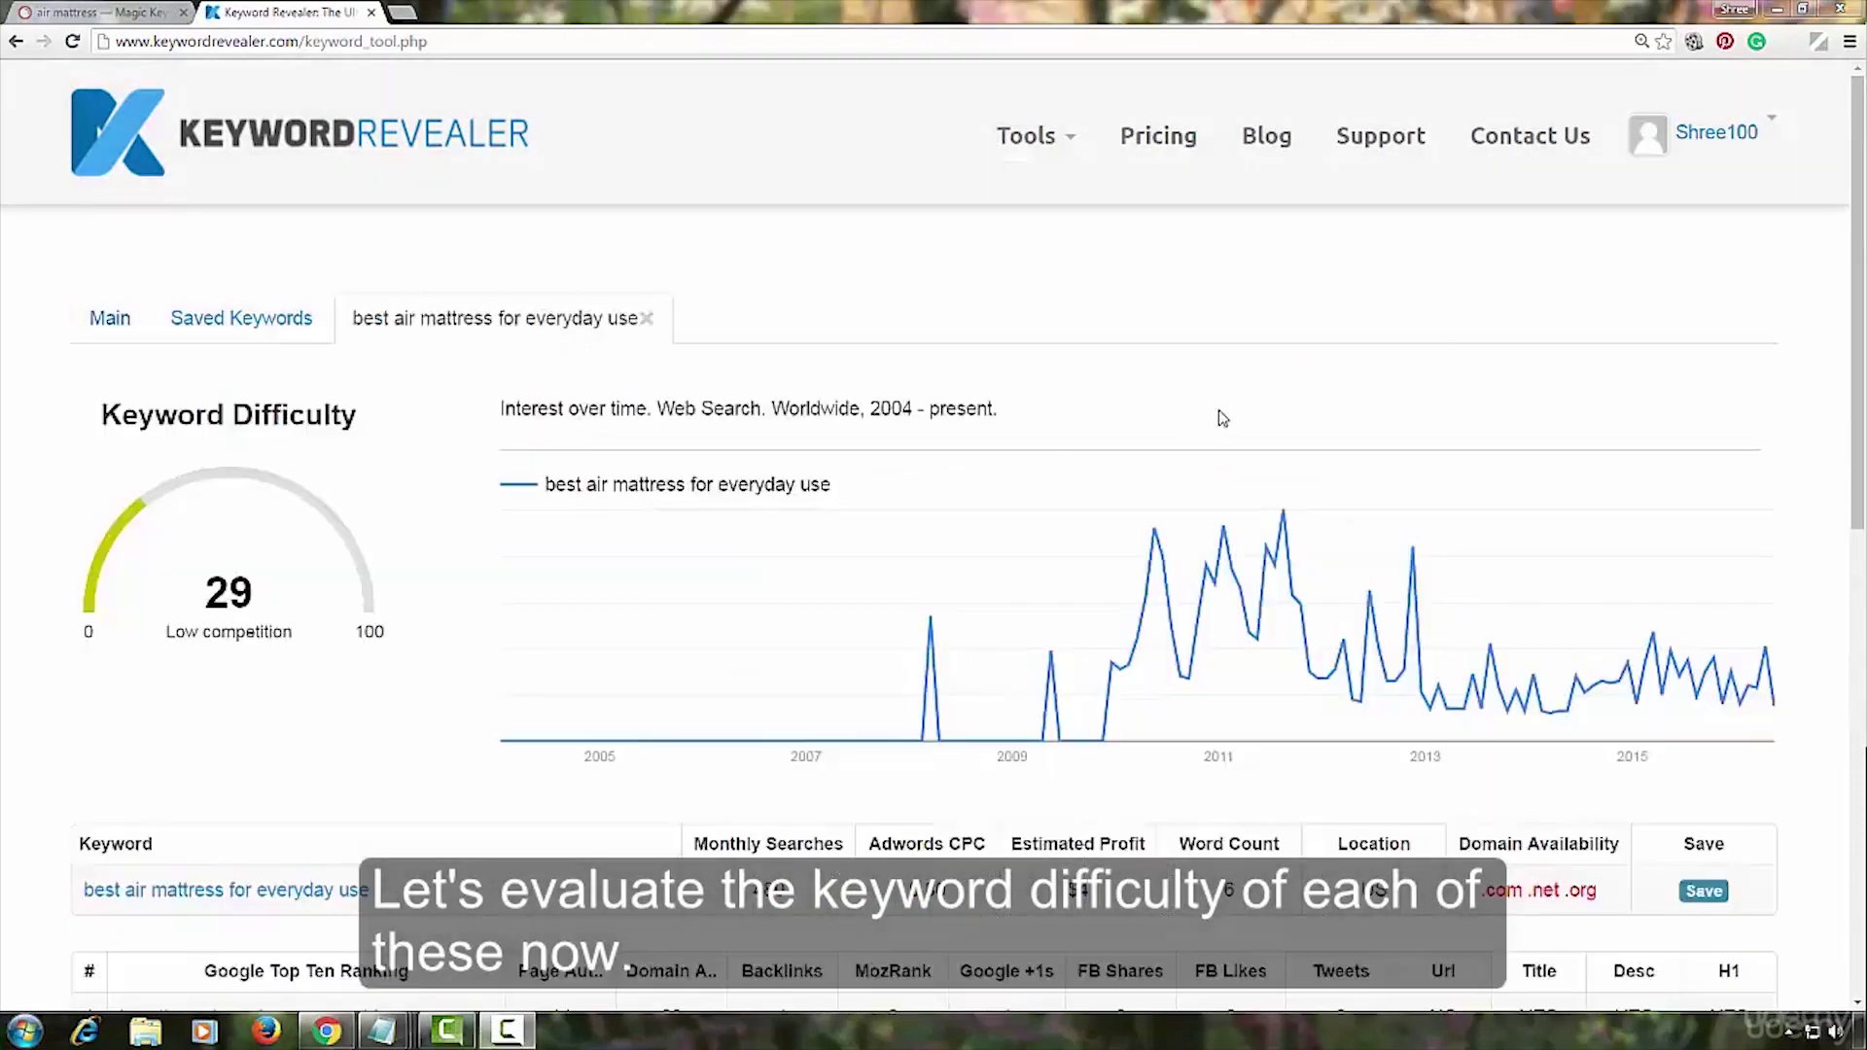
scroll(1216, 379, down, 5)
scroll(1213, 376, down, 2)
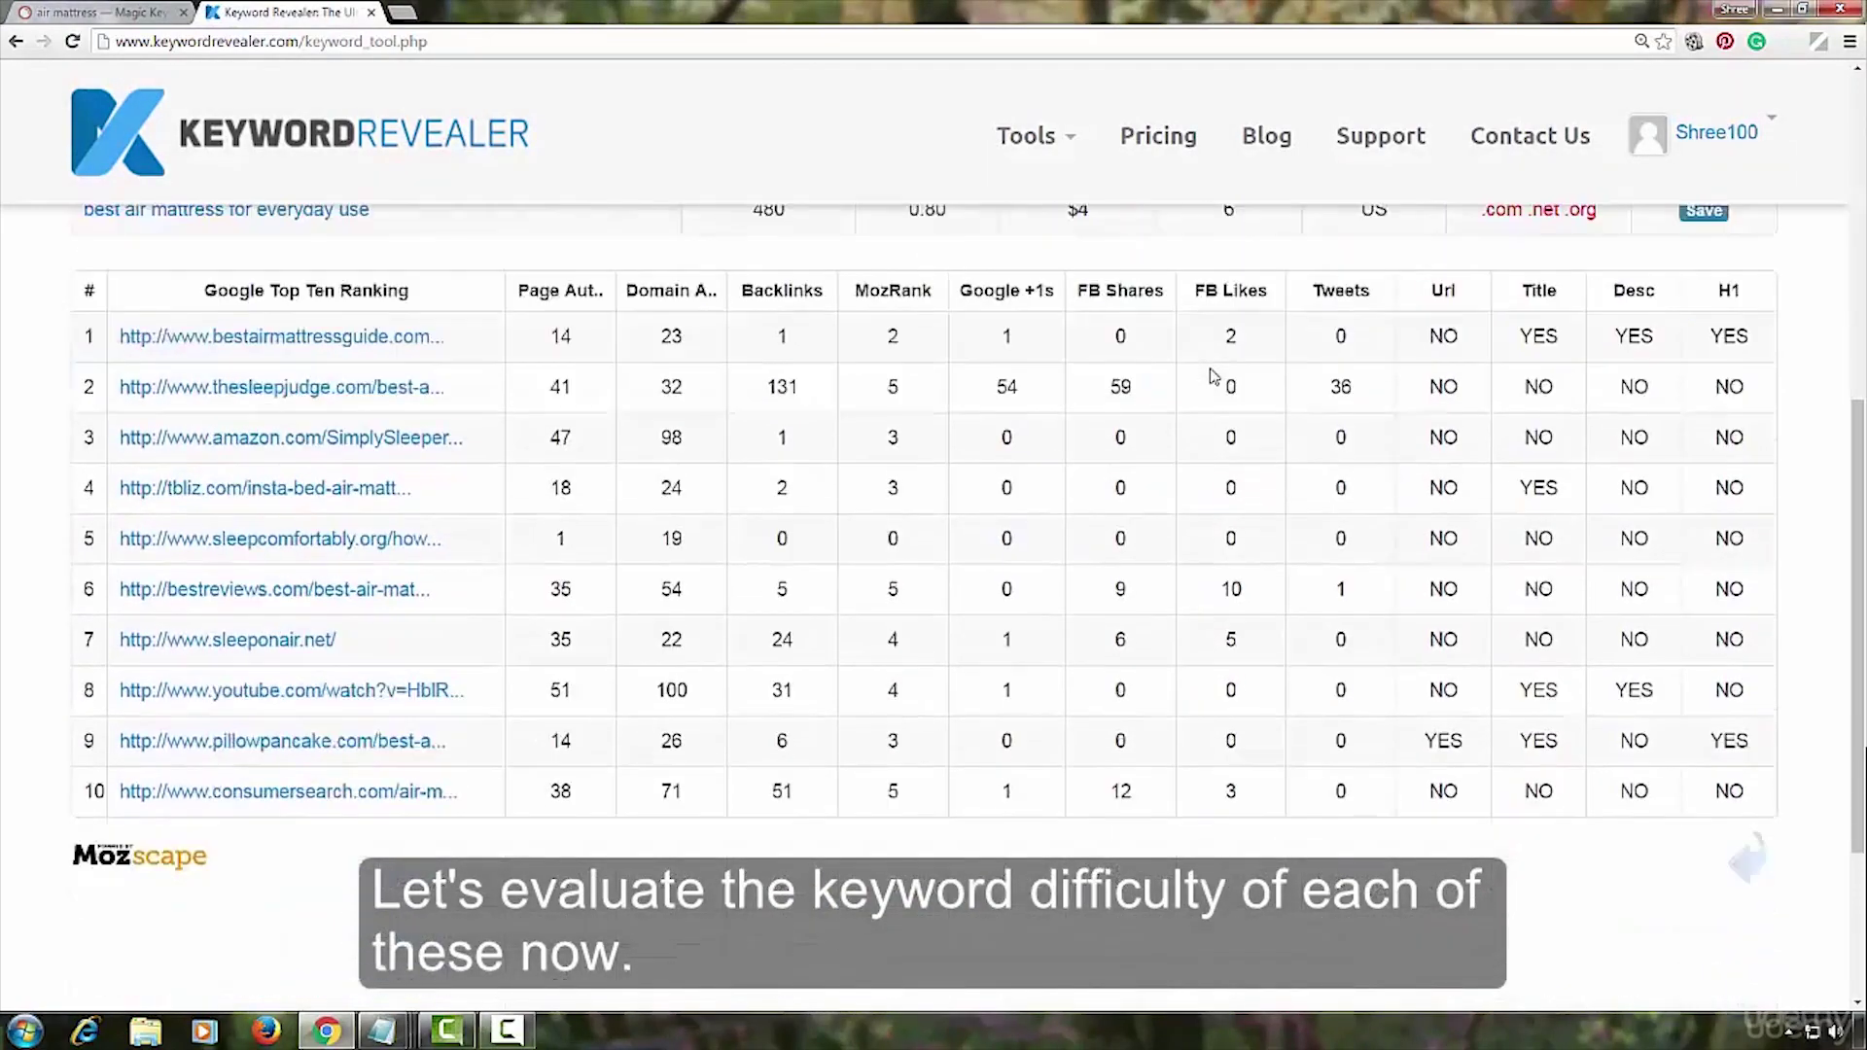
scroll(884, 387, up, 7)
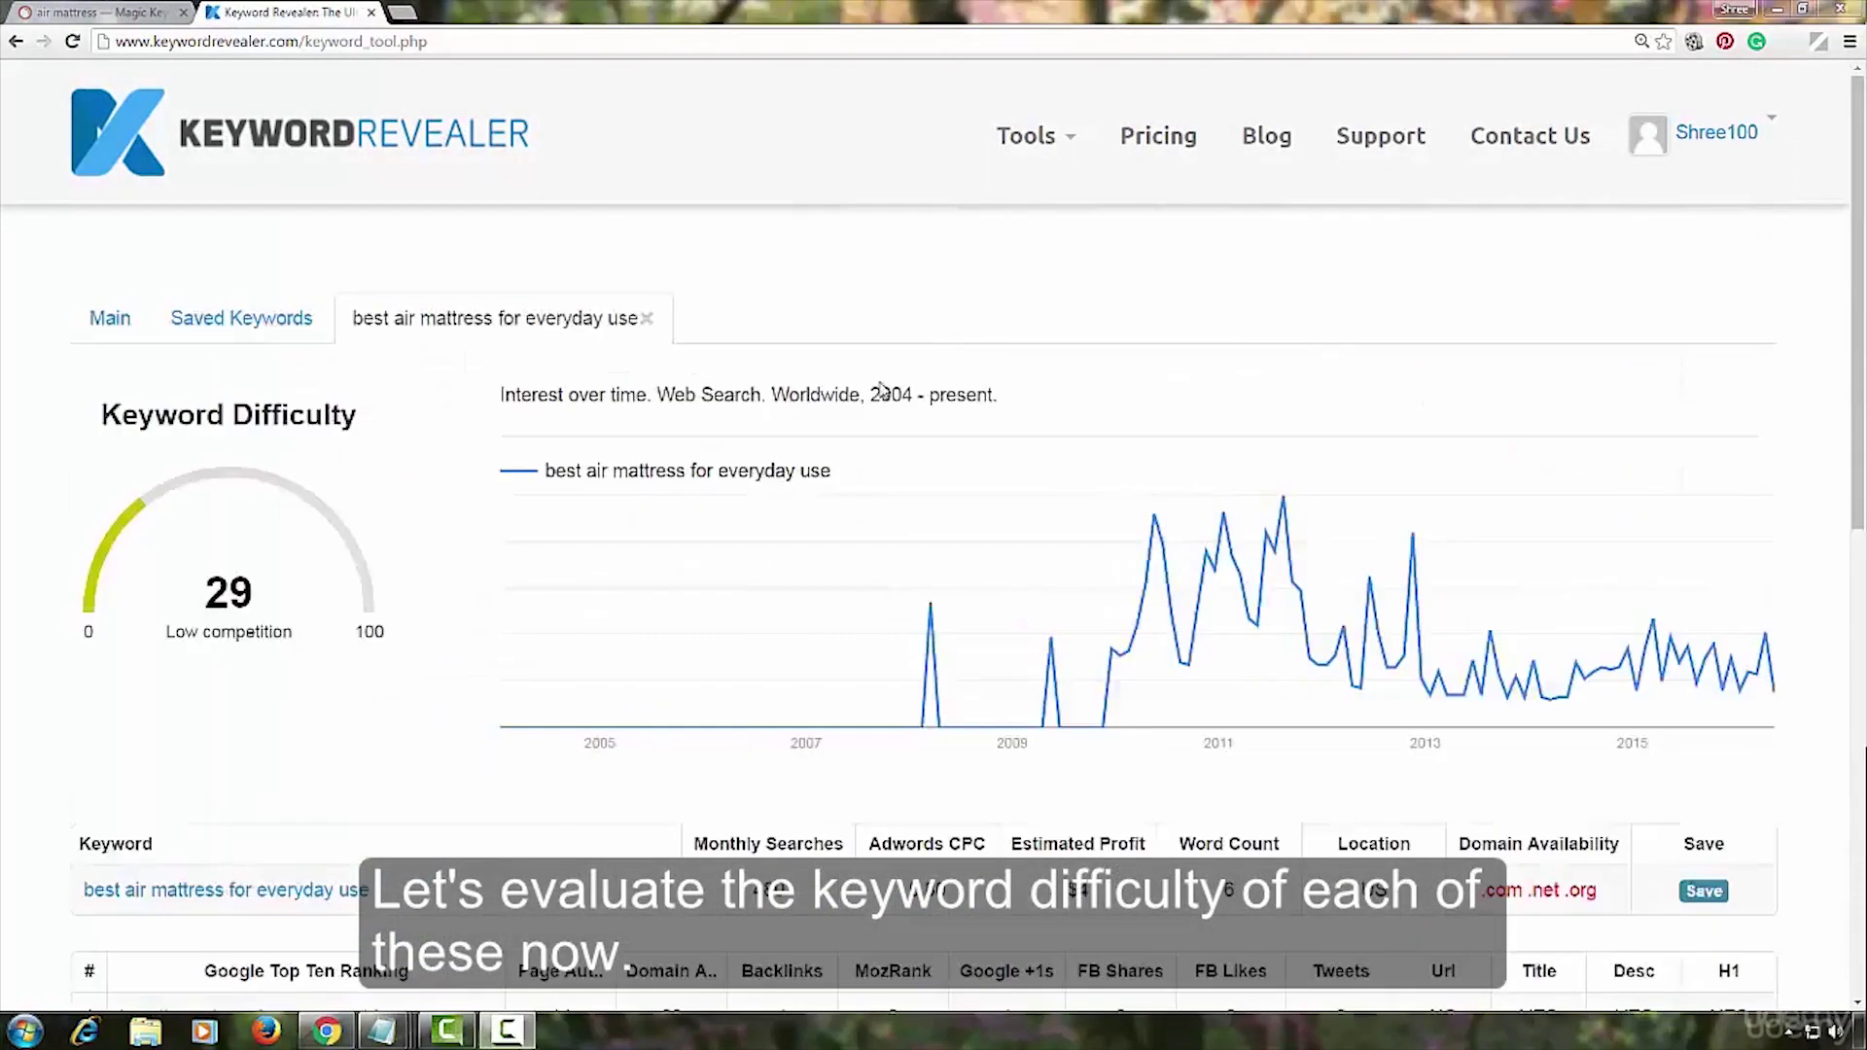
scroll(987, 333, down, 7)
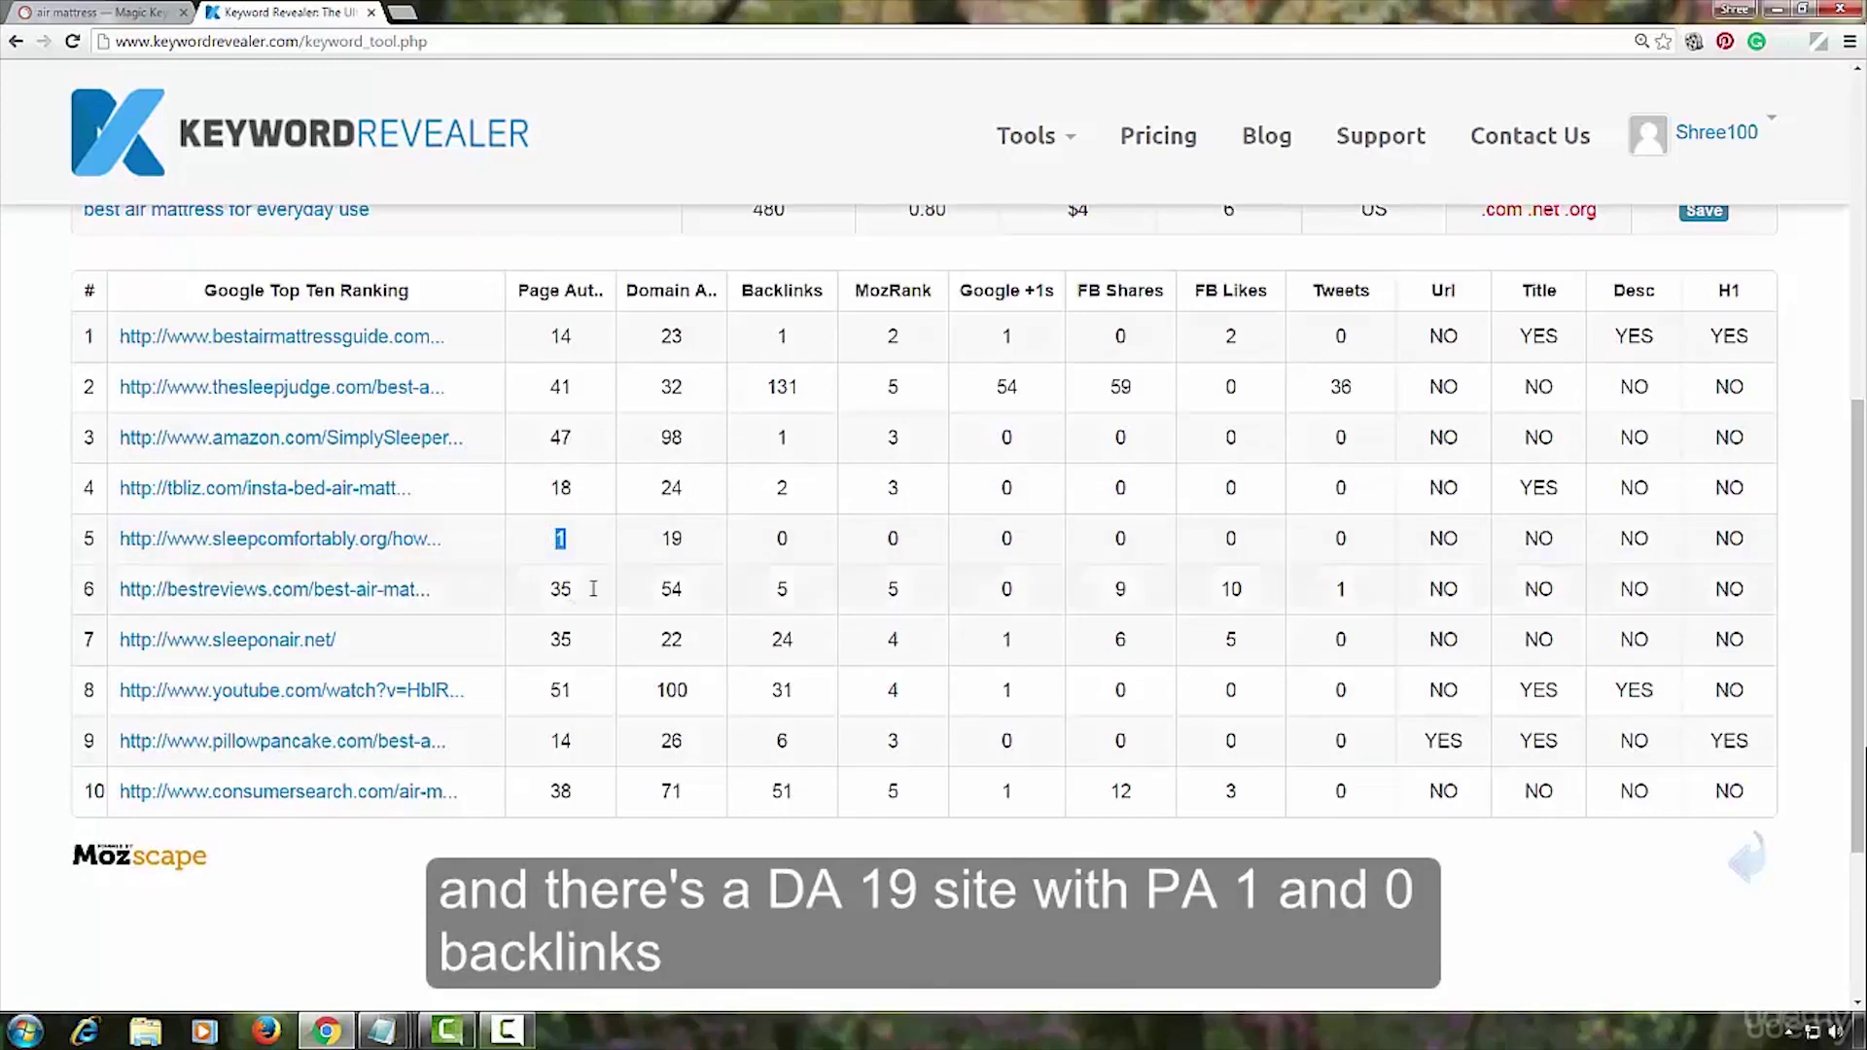
drag(766, 538, 791, 538)
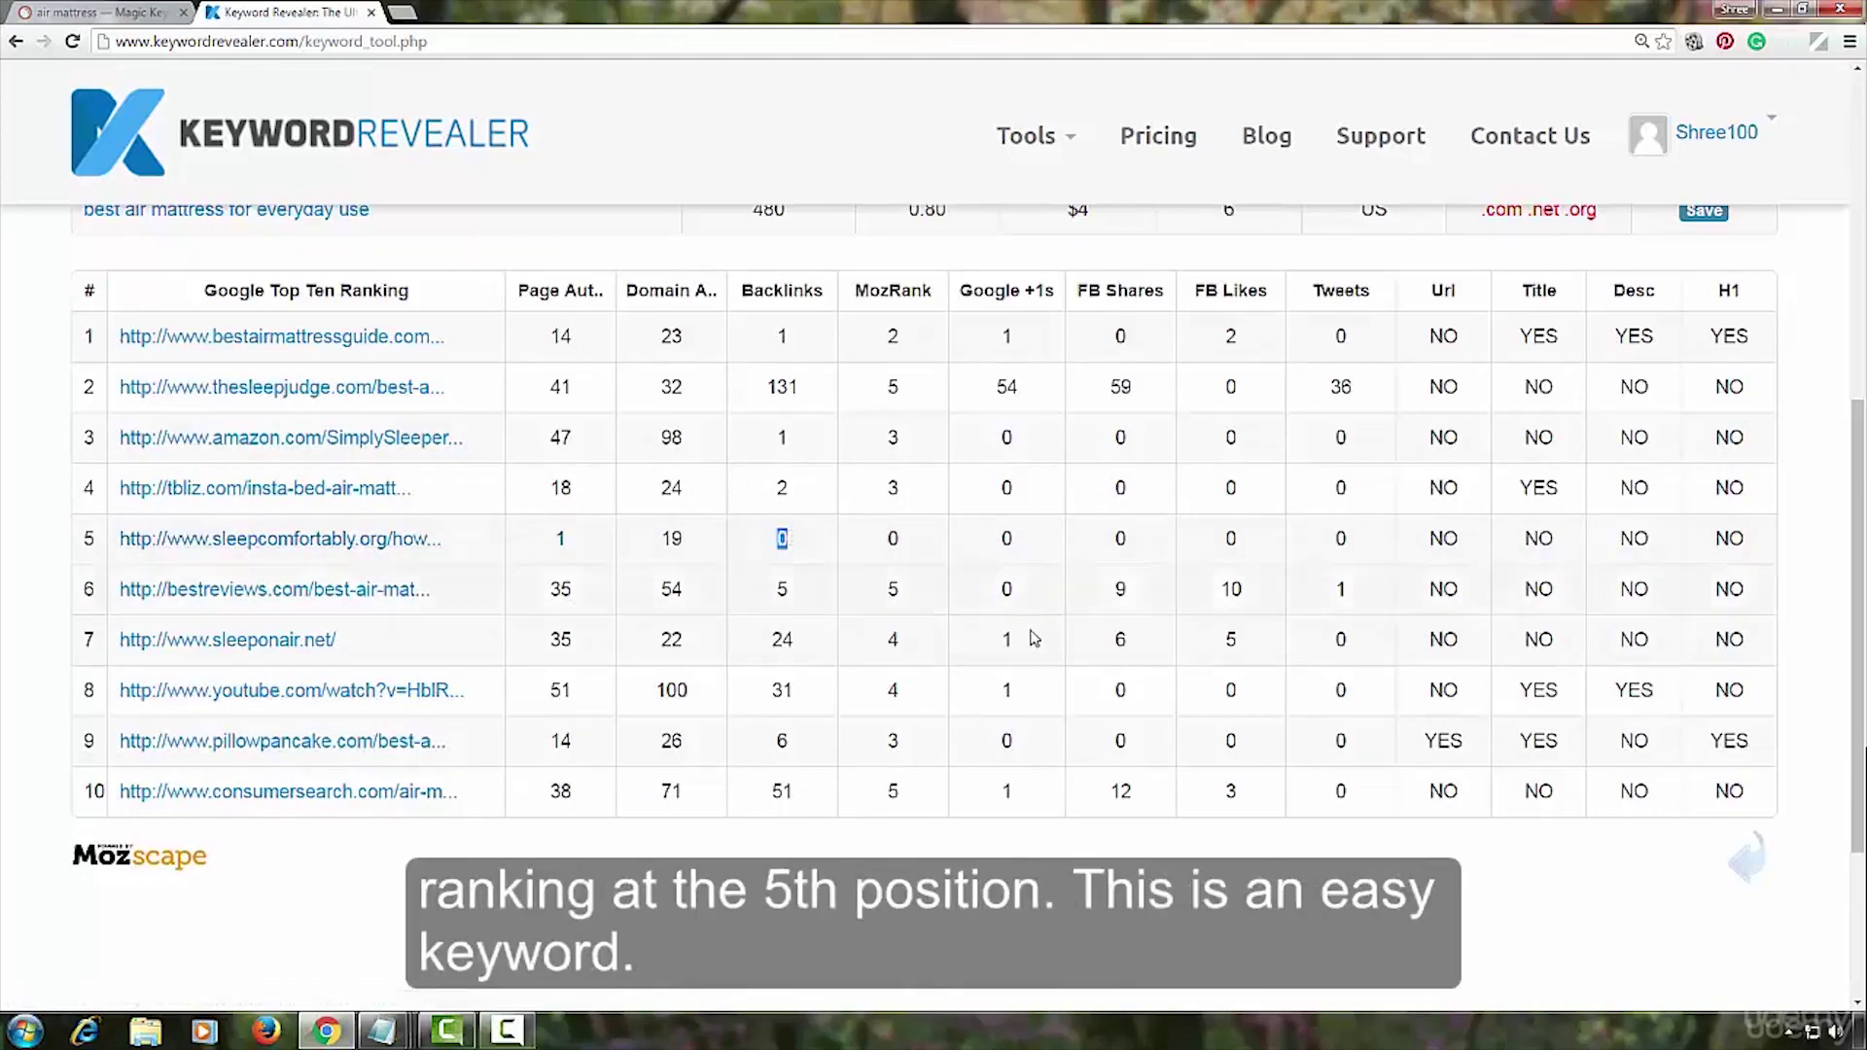
Save the keyword "best air mattress for everyday use" and close its report.
scroll(1034, 638, up, 6)
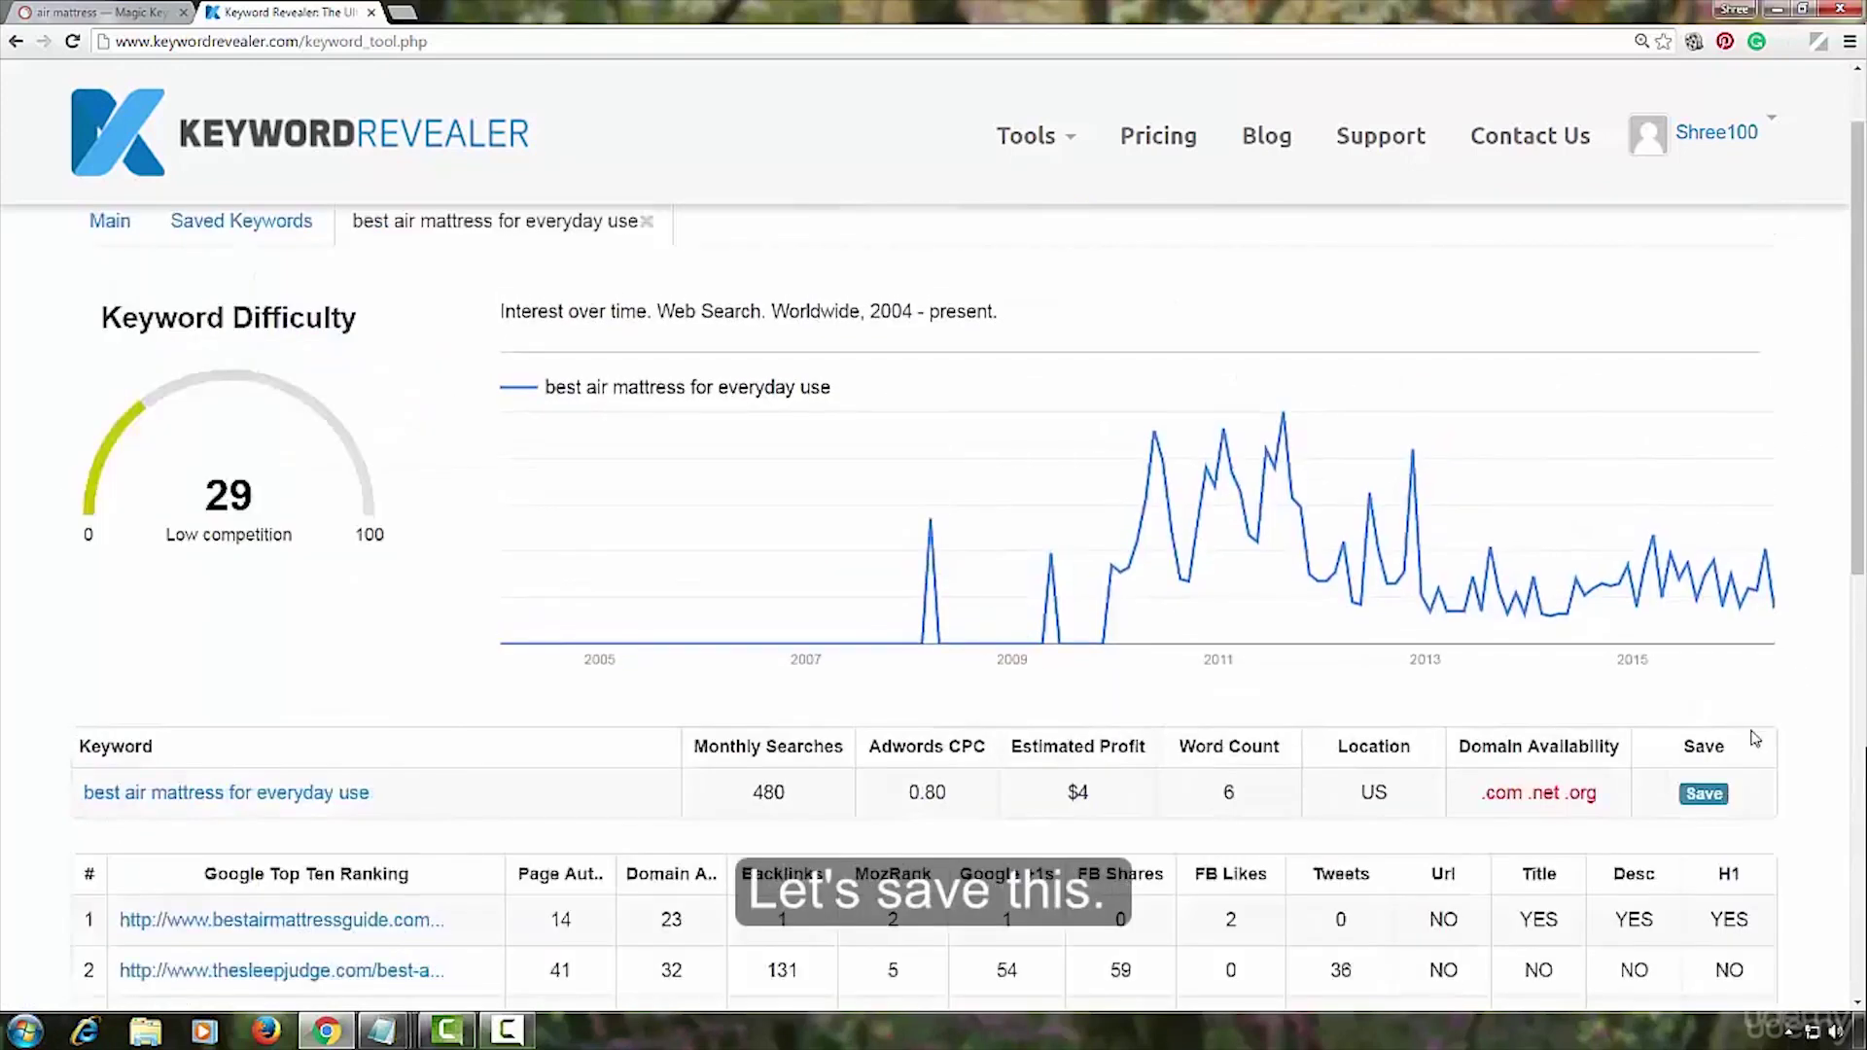
click(1704, 794)
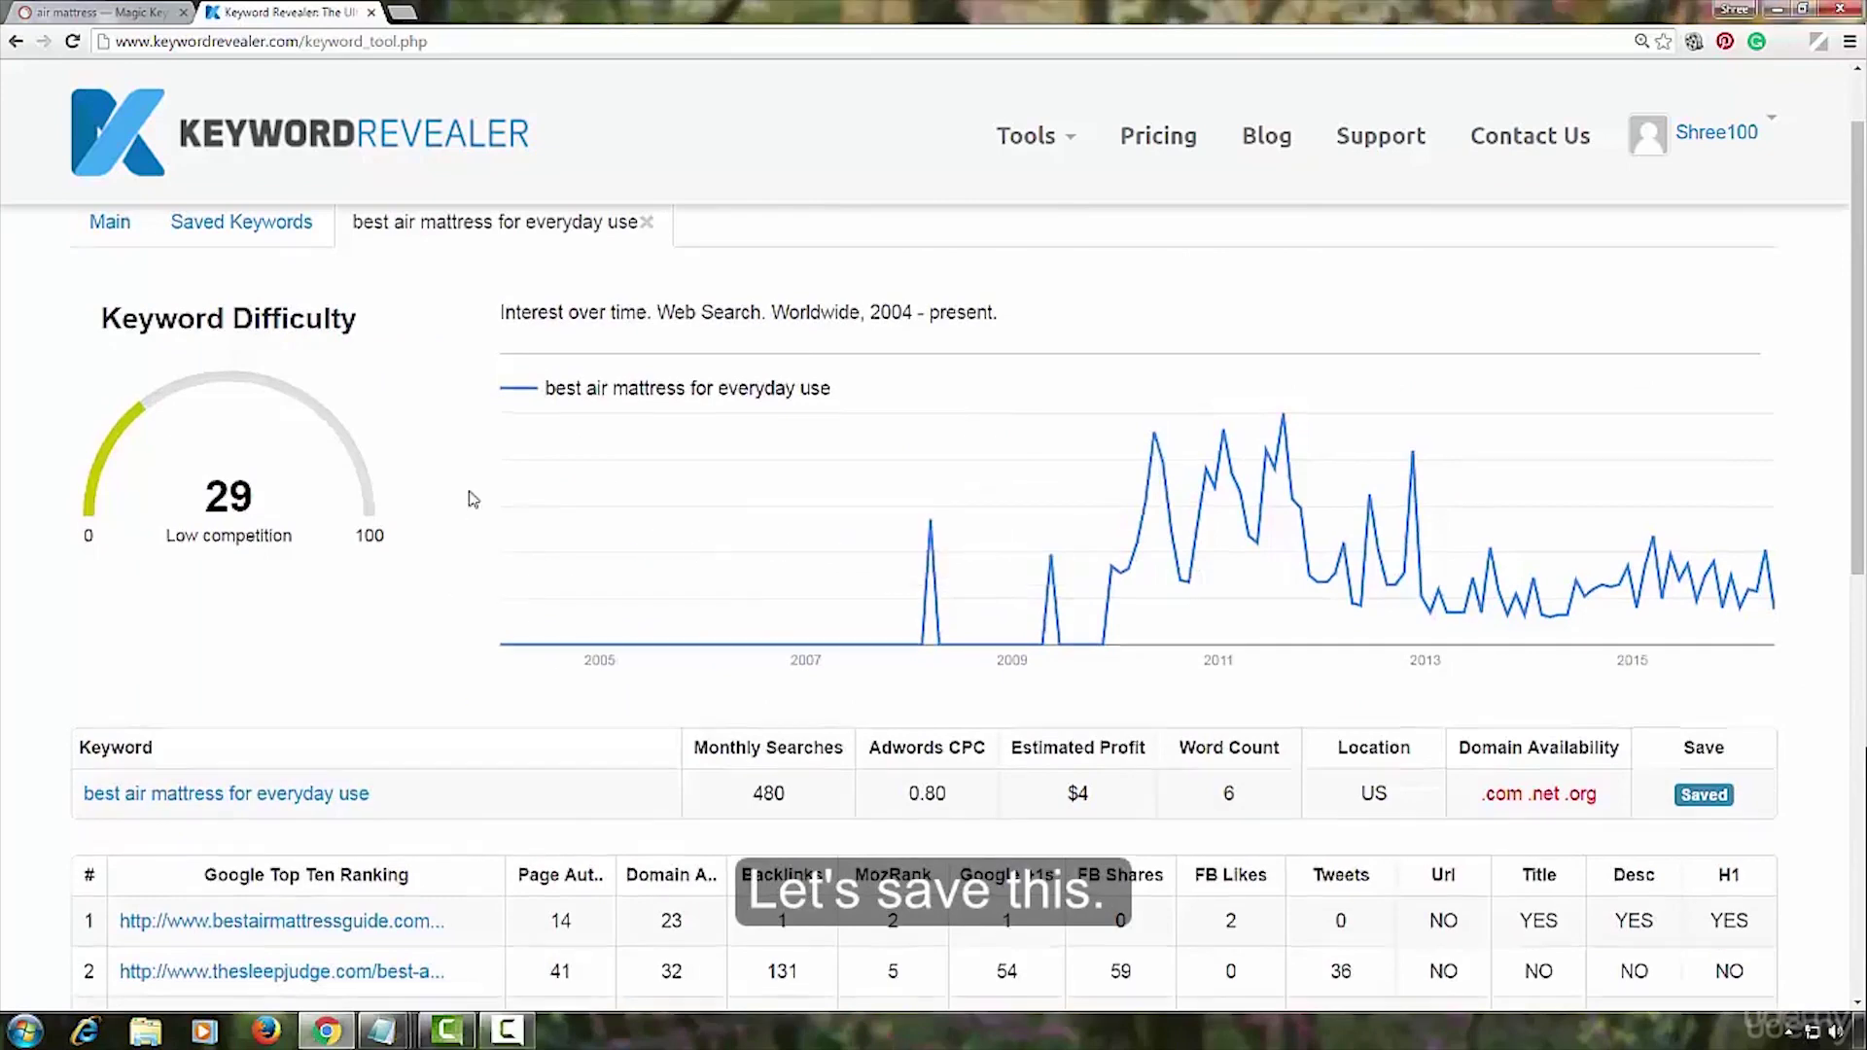
scroll(471, 492, up, 1)
click(647, 319)
Try to filter the found keywords by "best air".
click(299, 467)
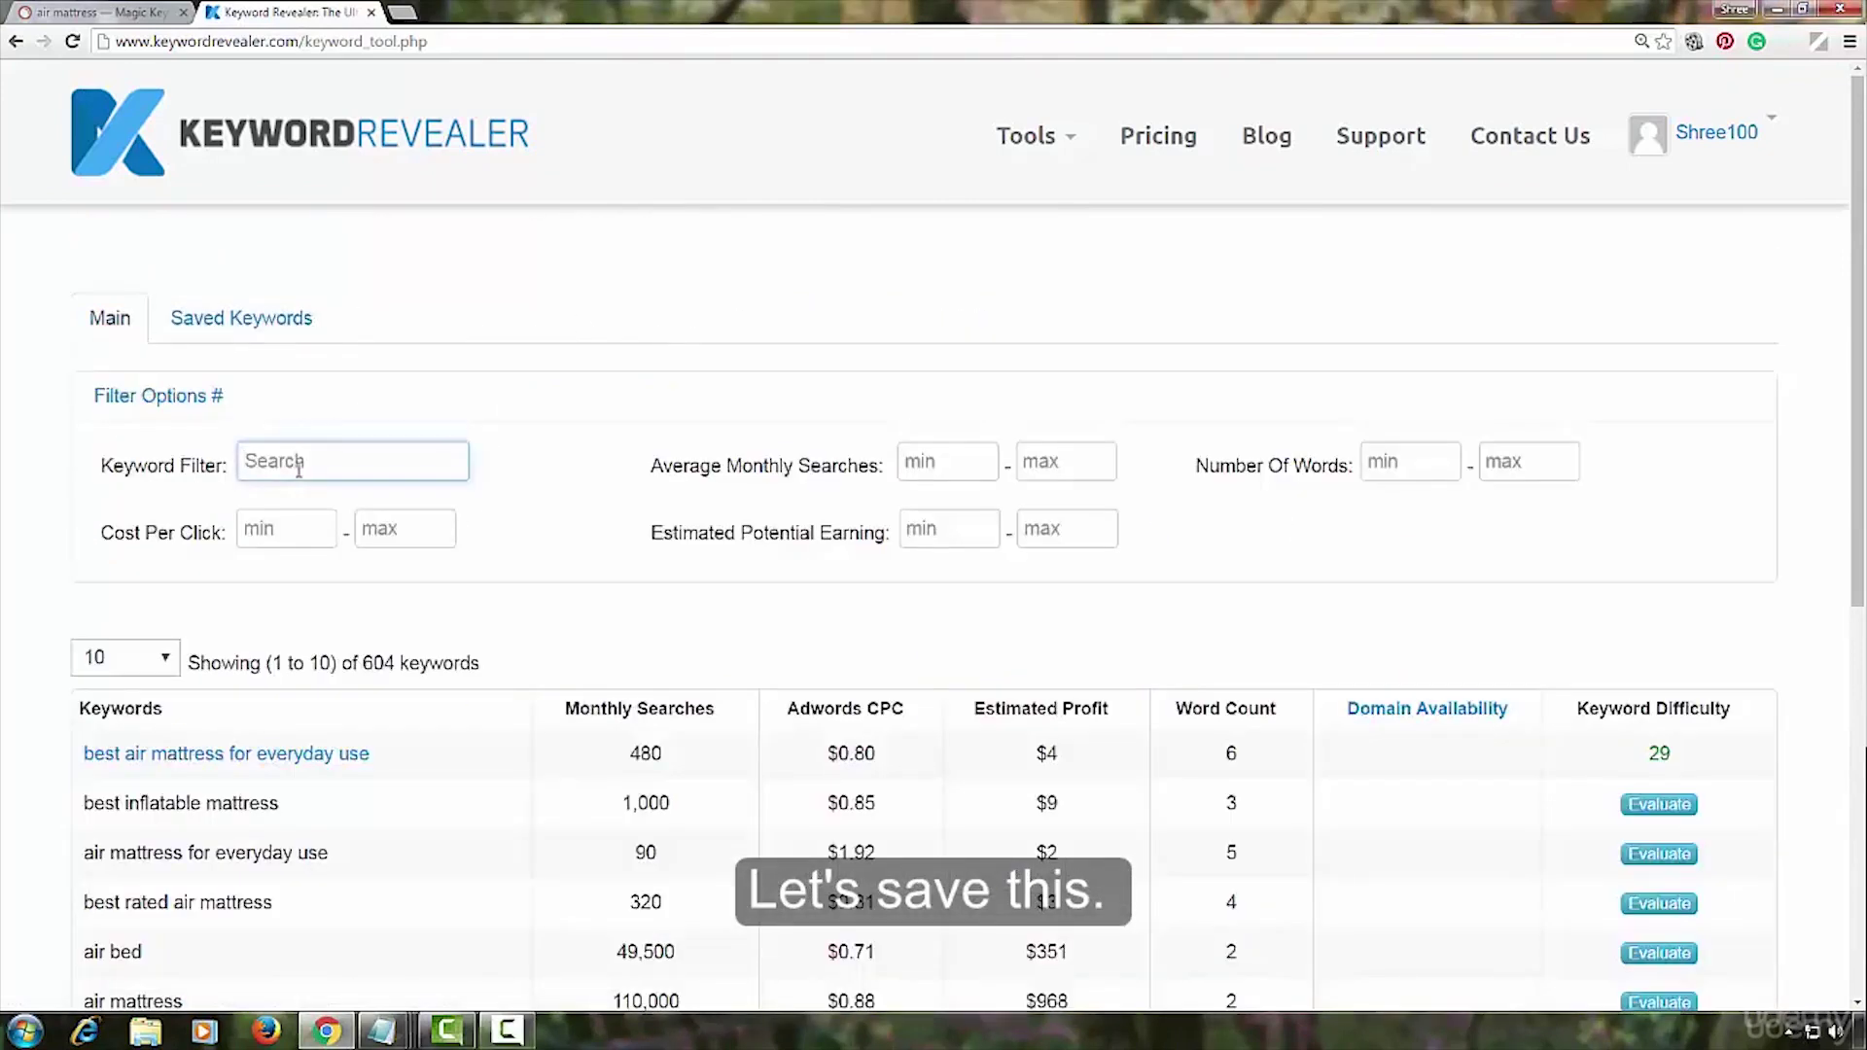
text(best air)
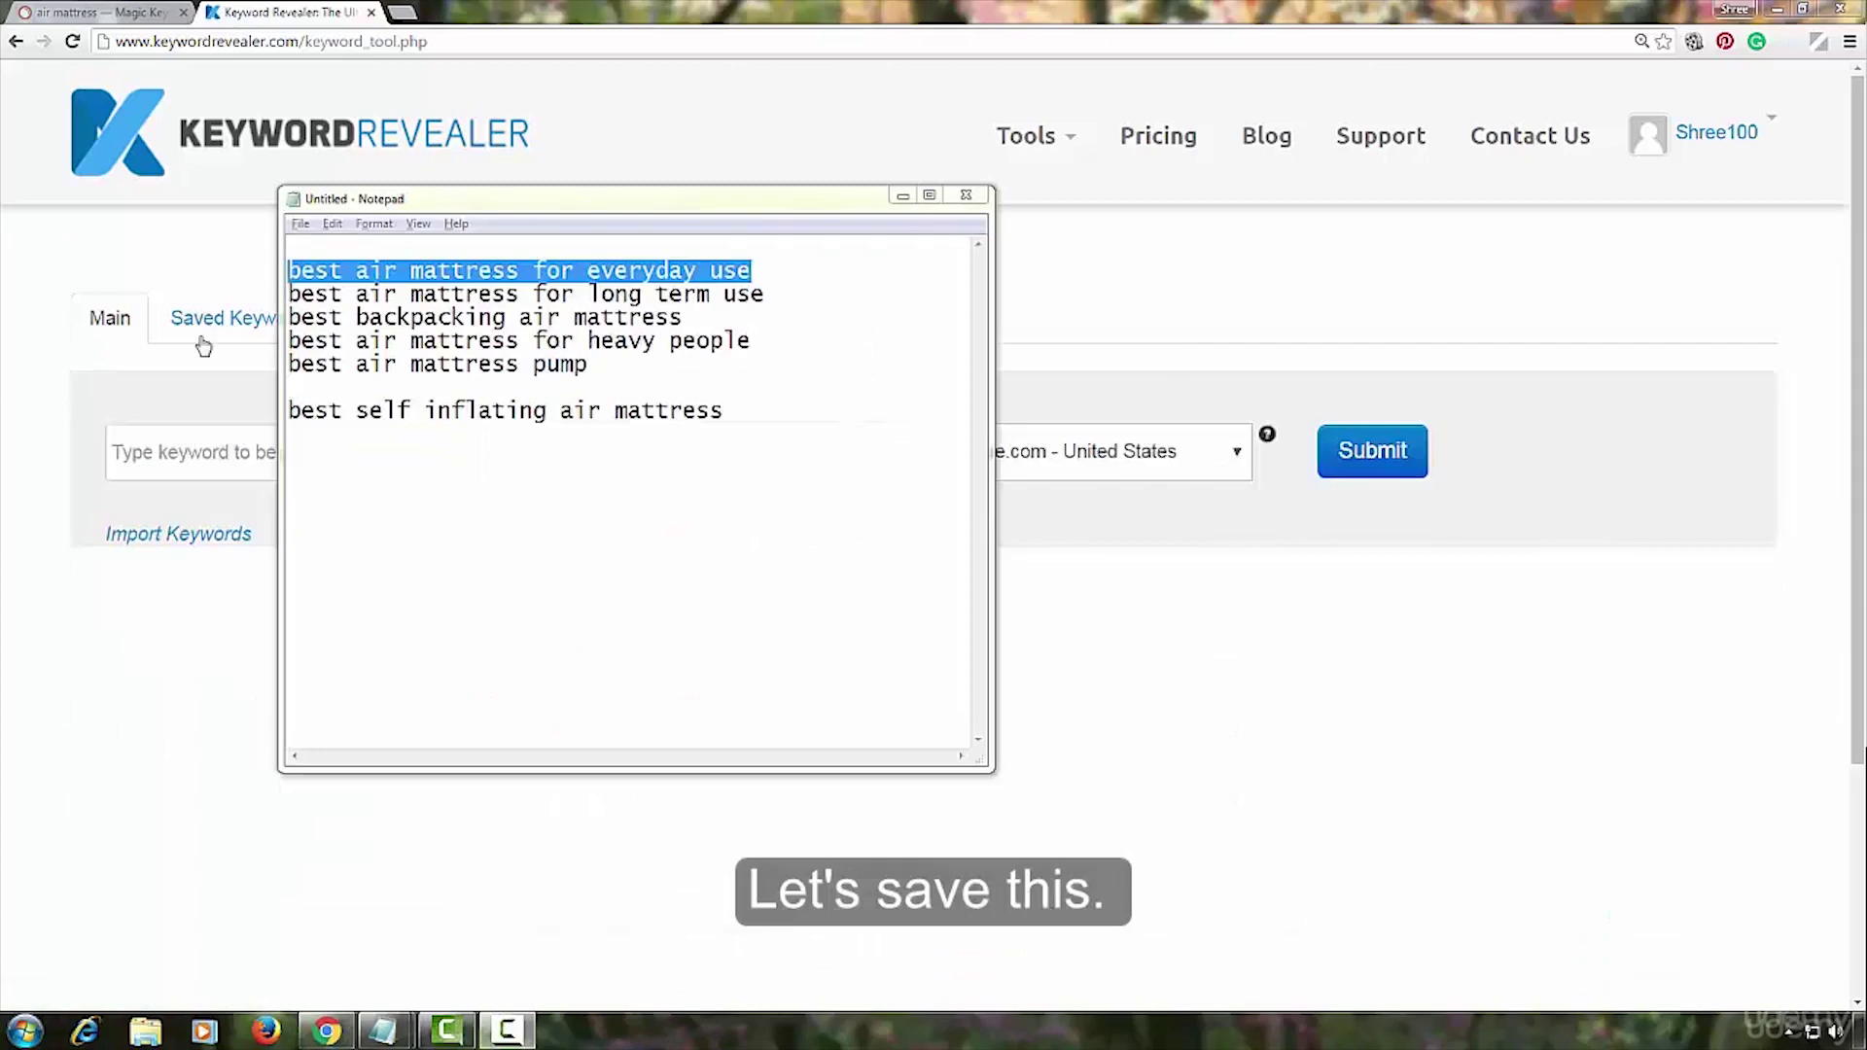
Copy "best air mattress for long term use" from the Notepad list and run a Keyword Revealer search for it.
drag(289, 294, 764, 294)
right_click(765, 294)
click(783, 356)
click(904, 194)
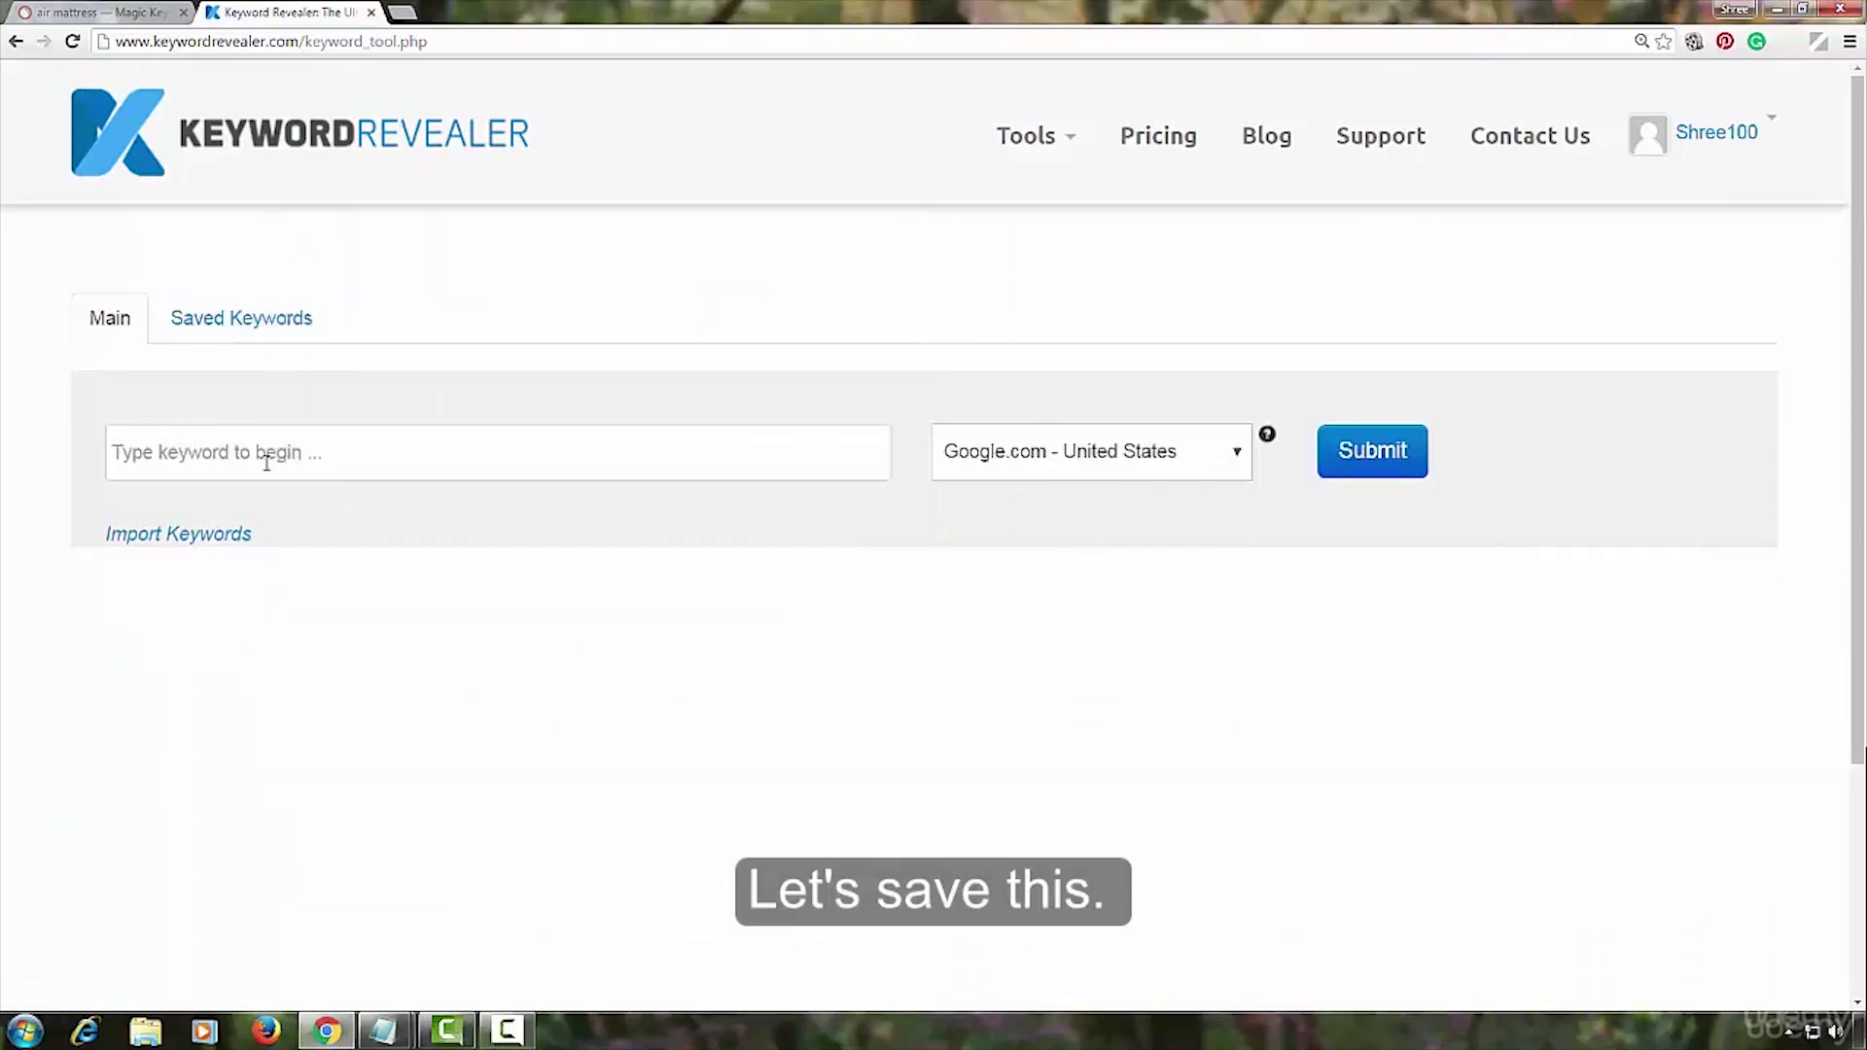
right_click(263, 459)
click(309, 571)
click(1369, 455)
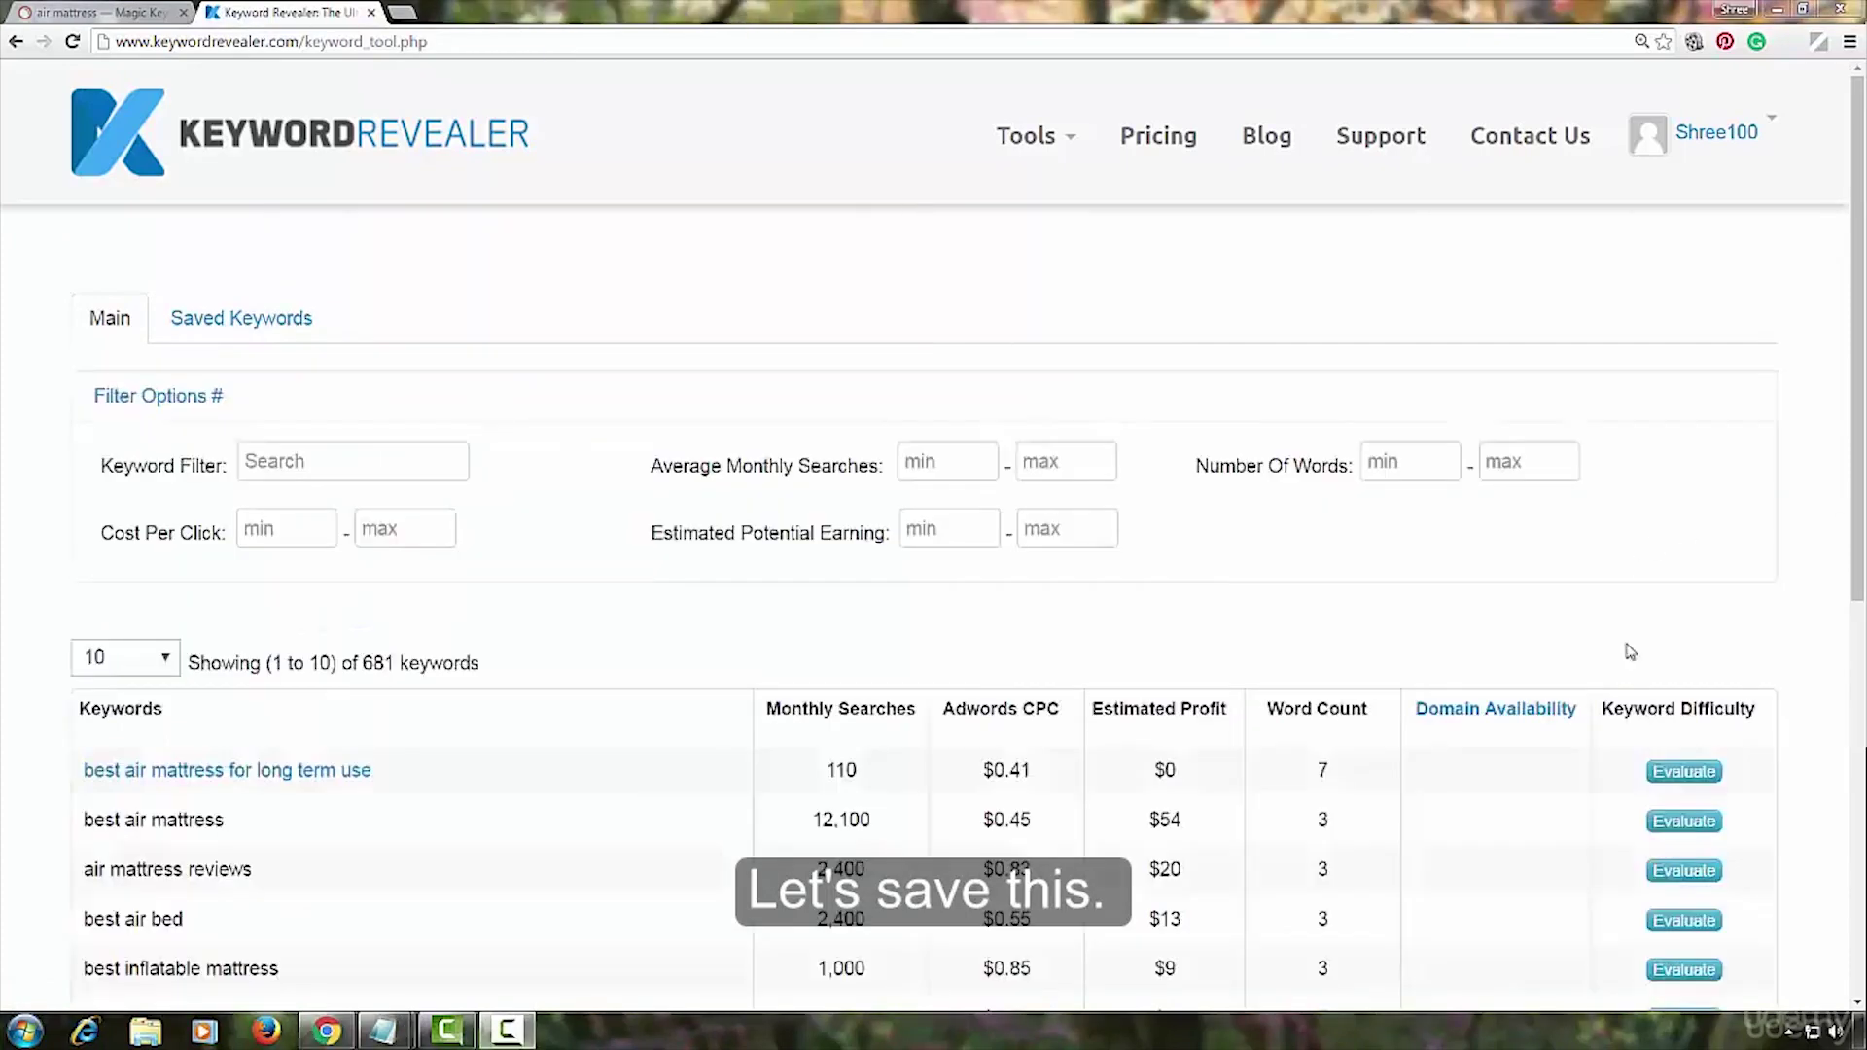
Evaluate the difficulty of "best air mattress for long term use", review its top ten ranking sites and save the keyword.
click(1685, 771)
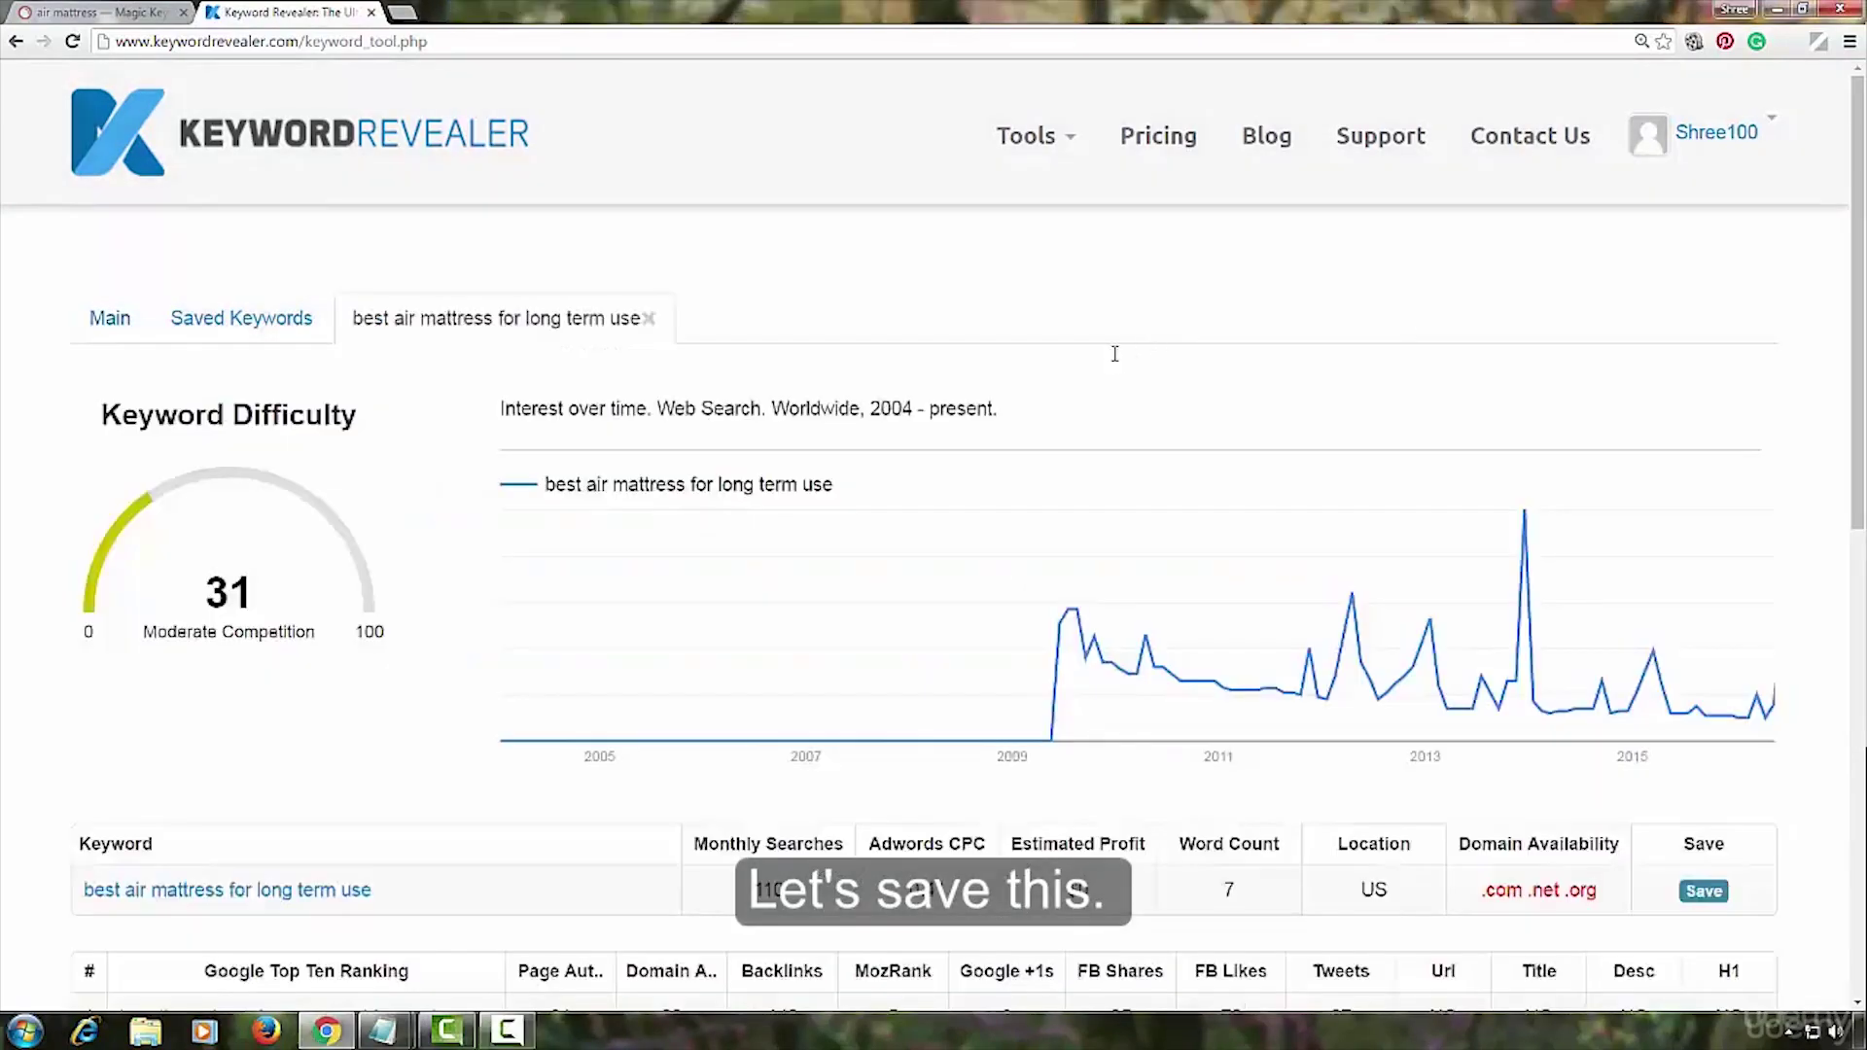
scroll(1114, 350, down, 8)
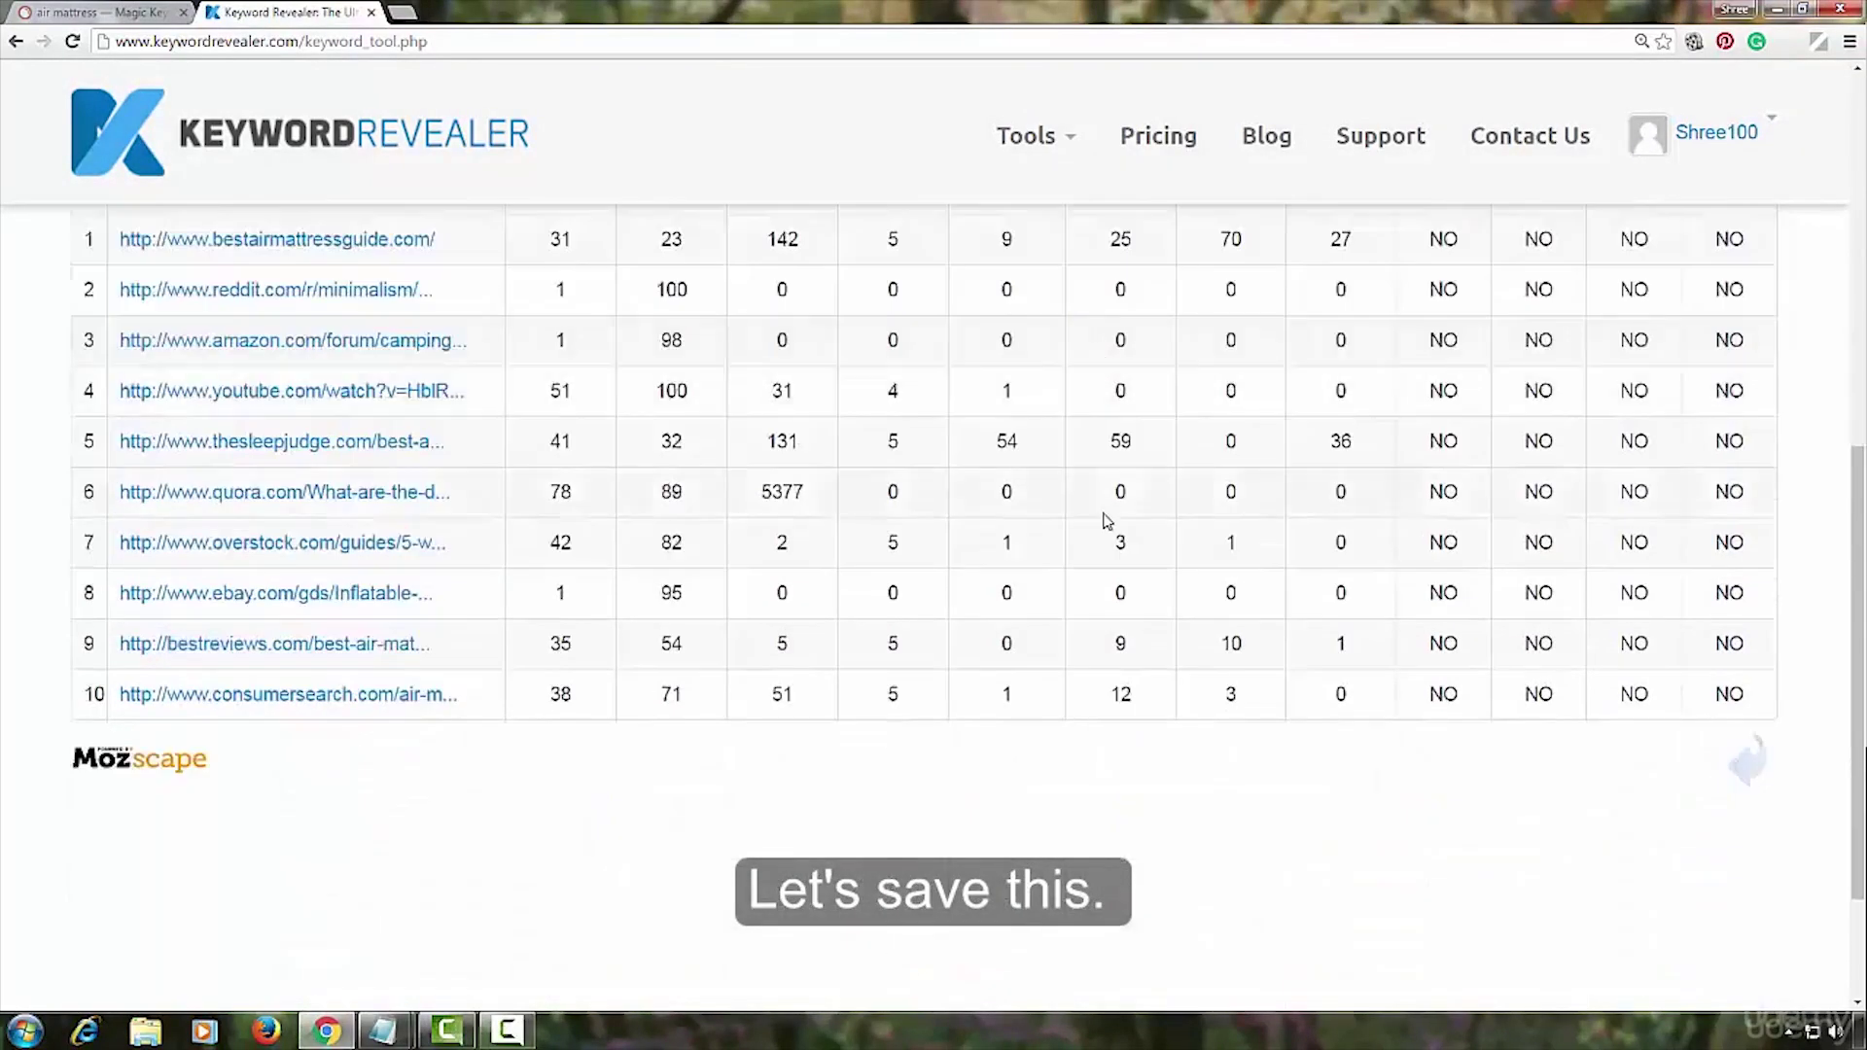
scroll(1109, 523, up, 6)
click(1704, 697)
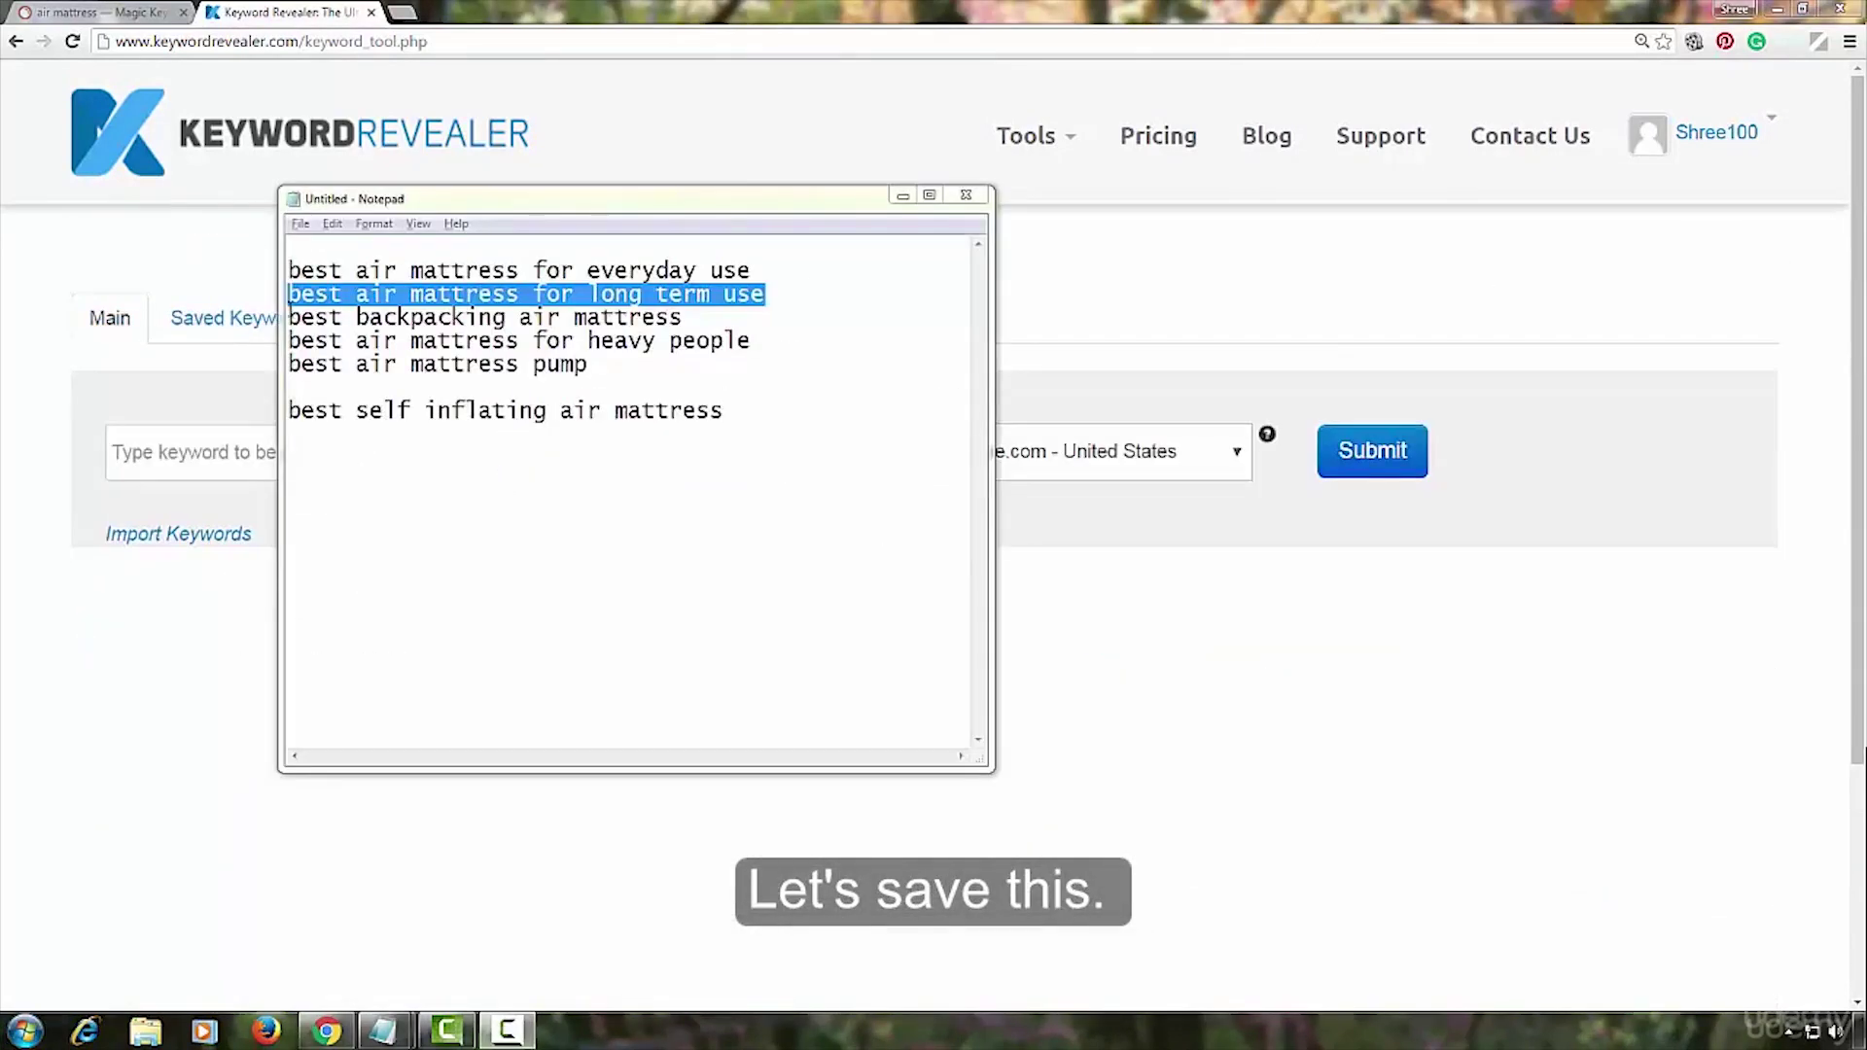
Copy "best backpacking air mattress" from the Notepad list and run a Keyword Revealer search for it.
drag(290, 318, 681, 317)
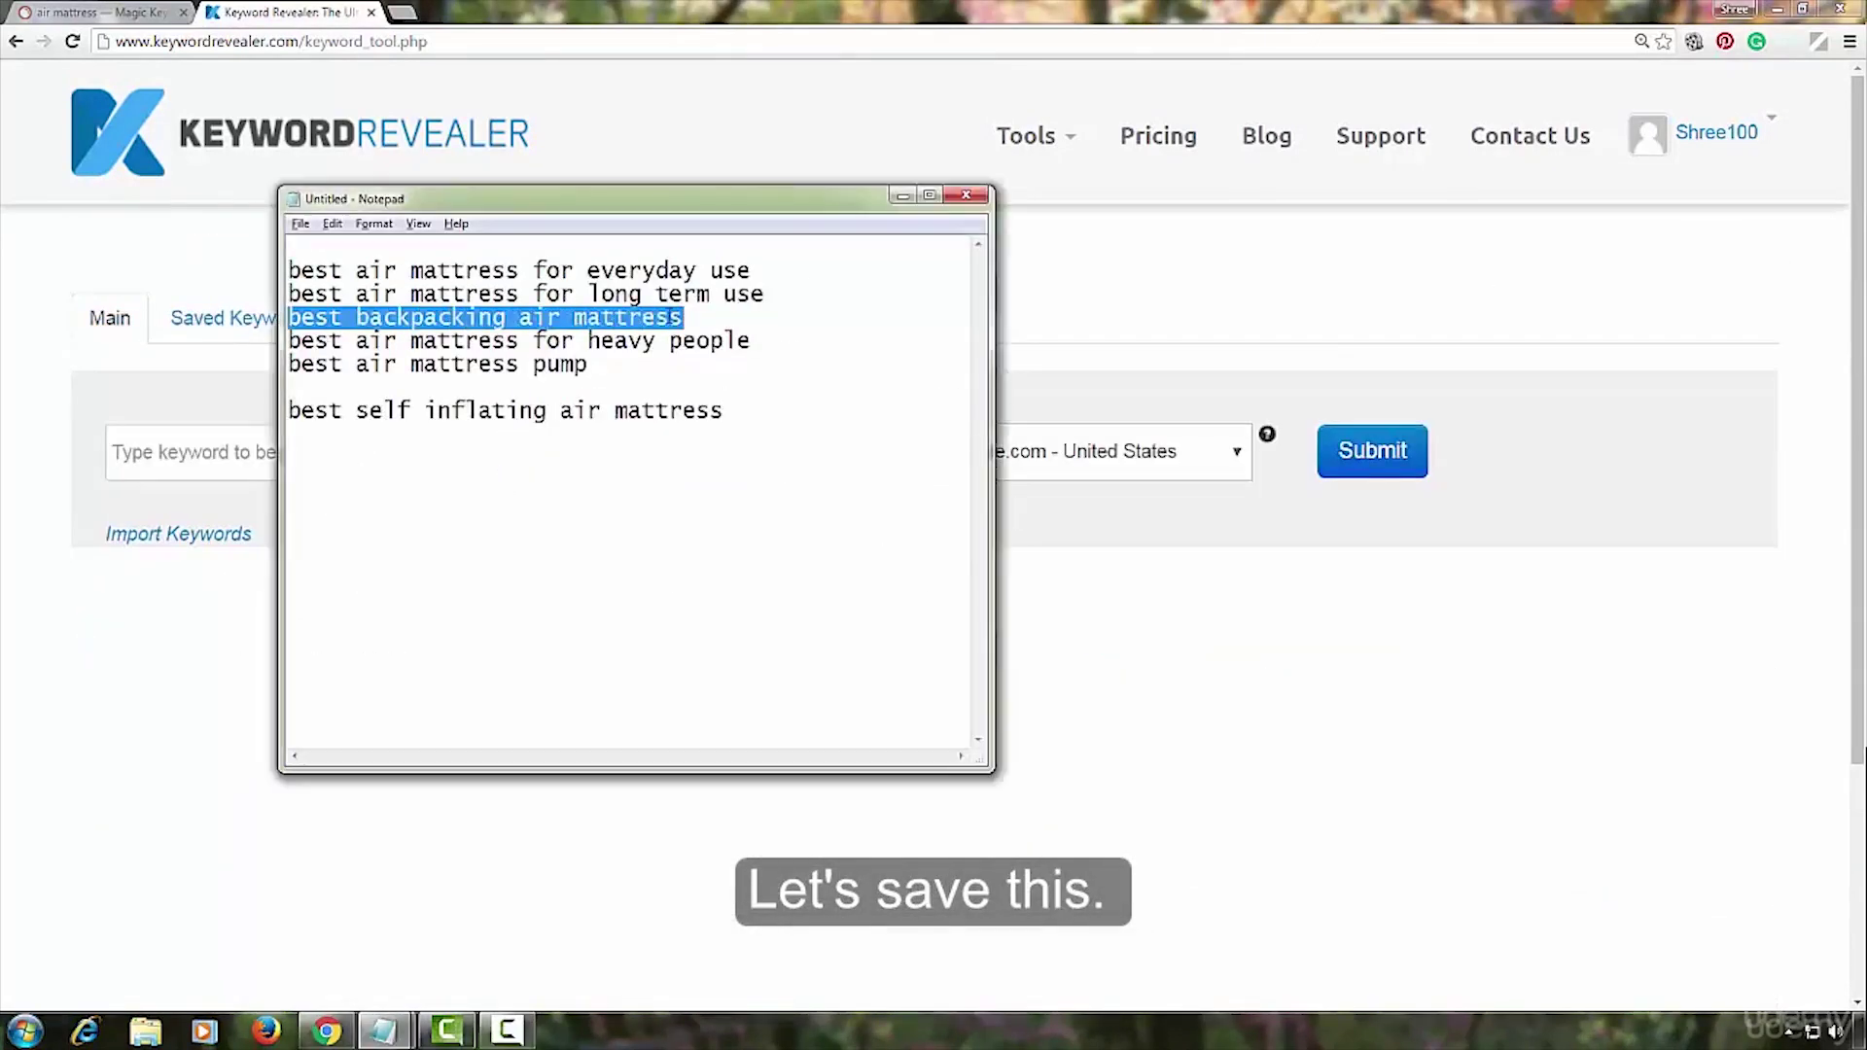
right_click(668, 309)
click(729, 379)
click(902, 195)
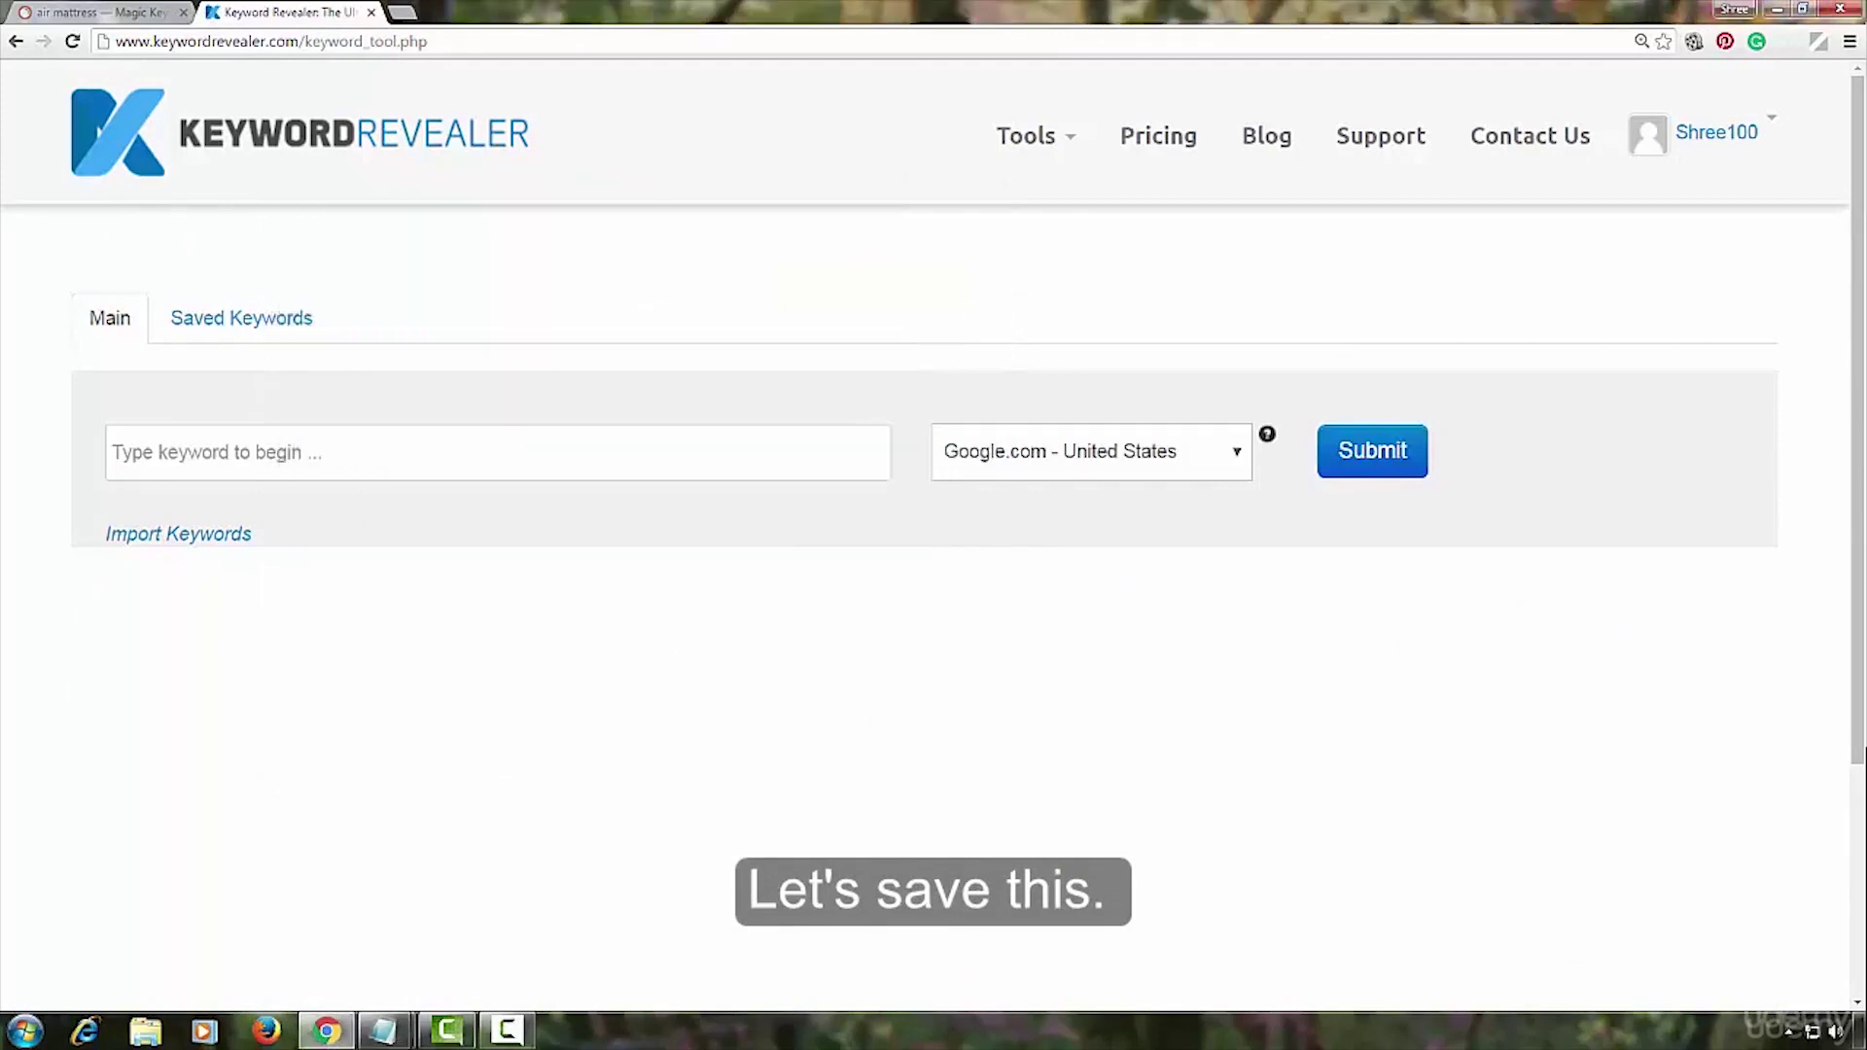
right_click(357, 477)
click(393, 574)
click(1372, 451)
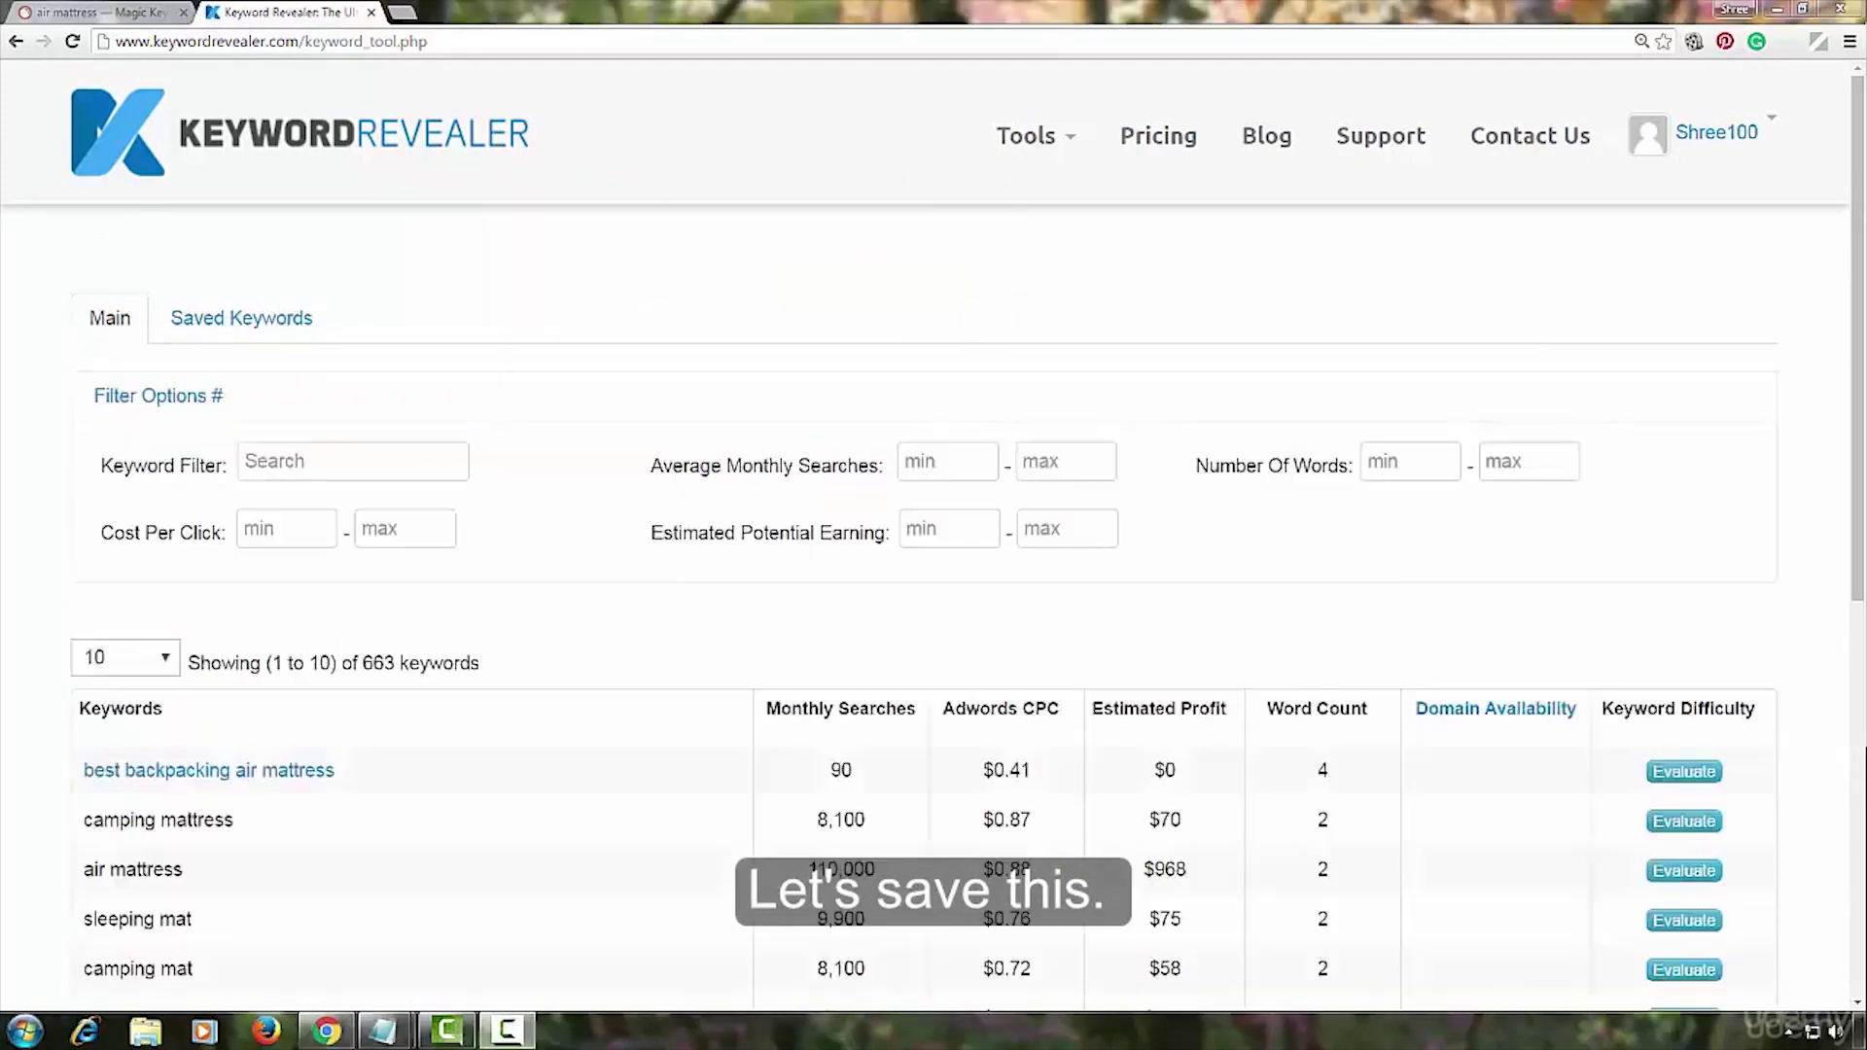
Evaluate the difficulty of "best backpacking air mattress" and examine the authority and backlinks of its top ten ranking sites.
click(1684, 771)
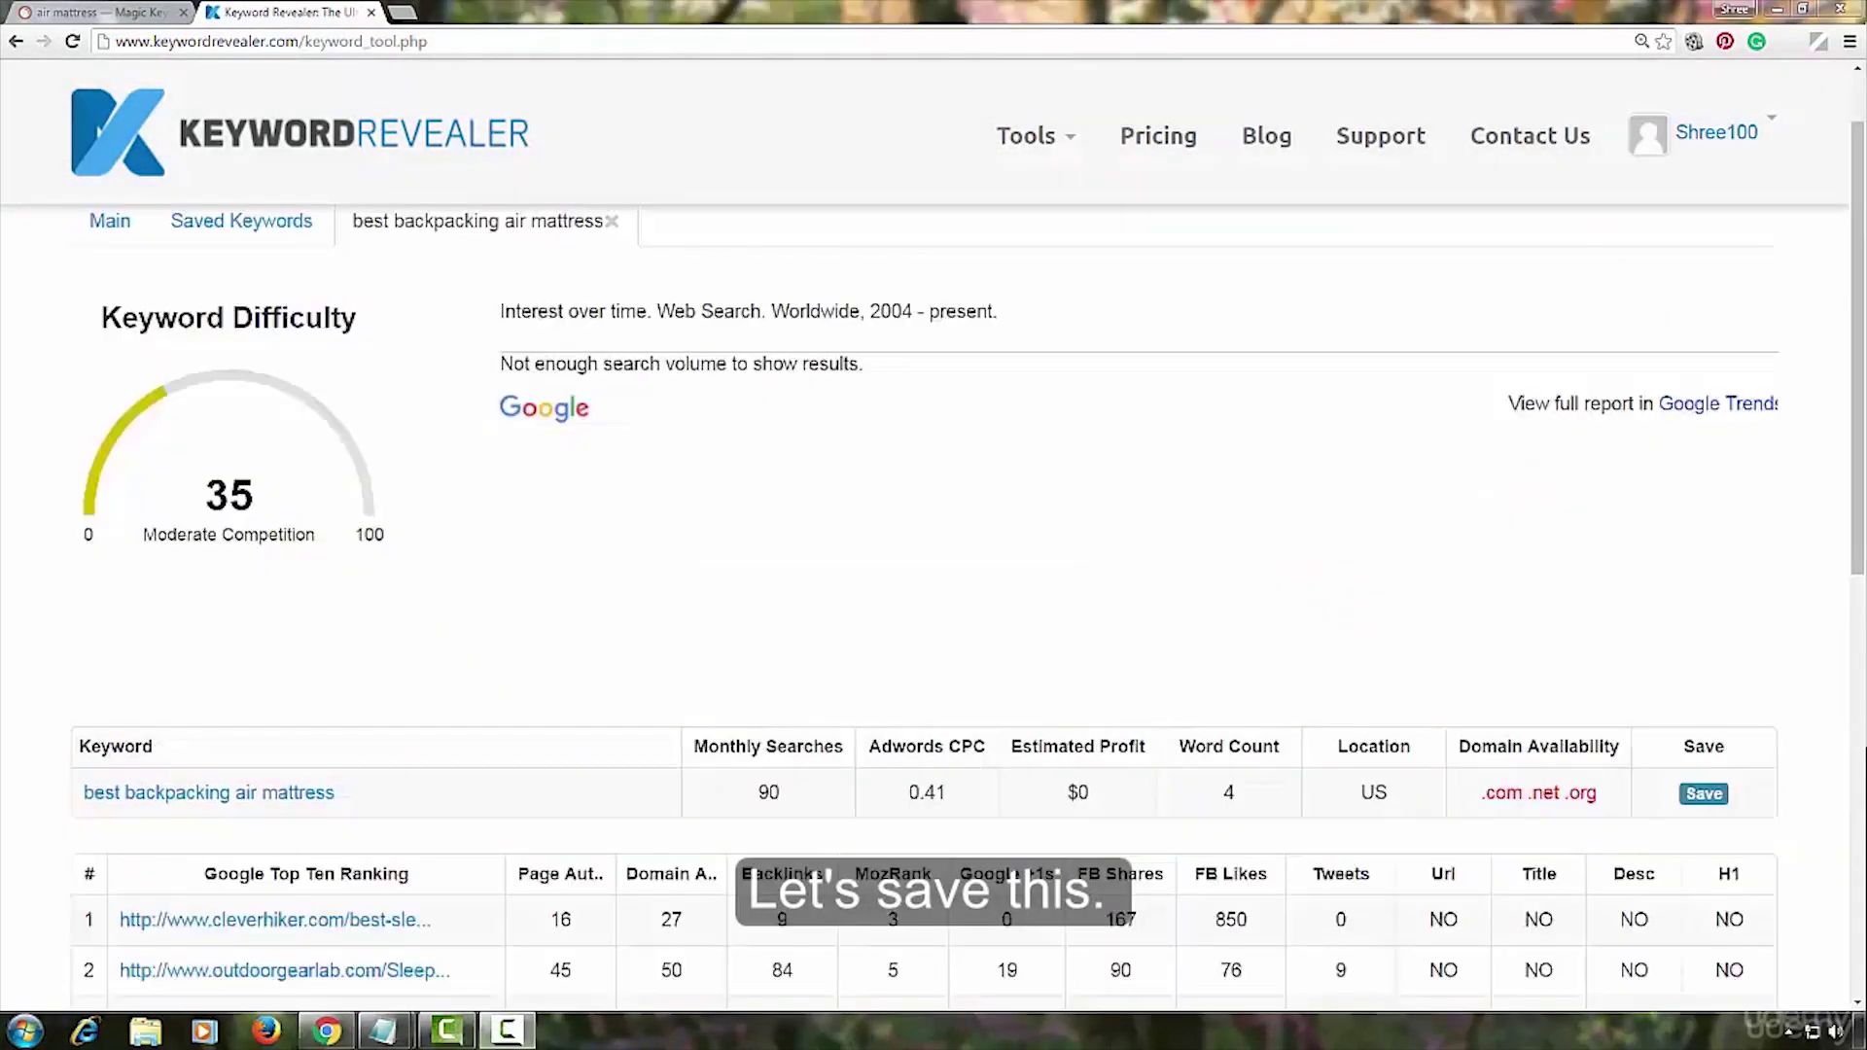
scroll(943, 510, down, 6)
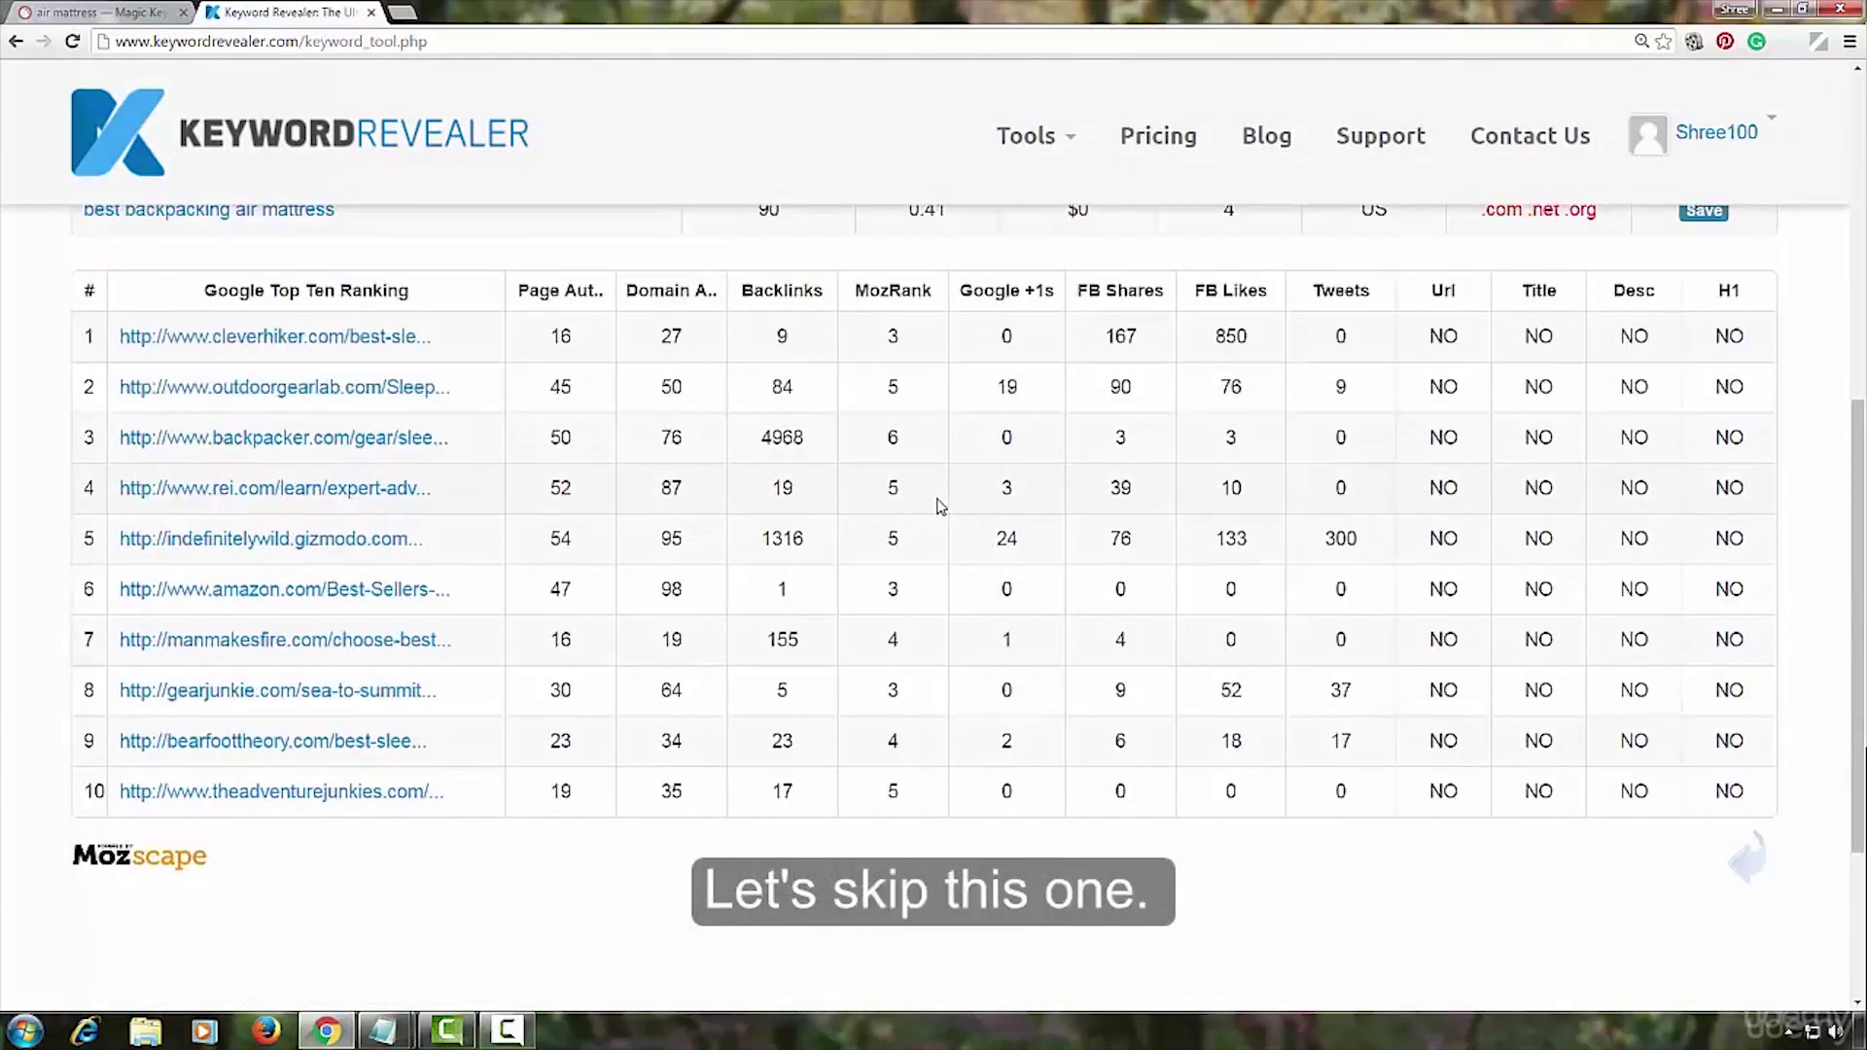
scroll(940, 506, up, 4)
scroll(1011, 515, up, 3)
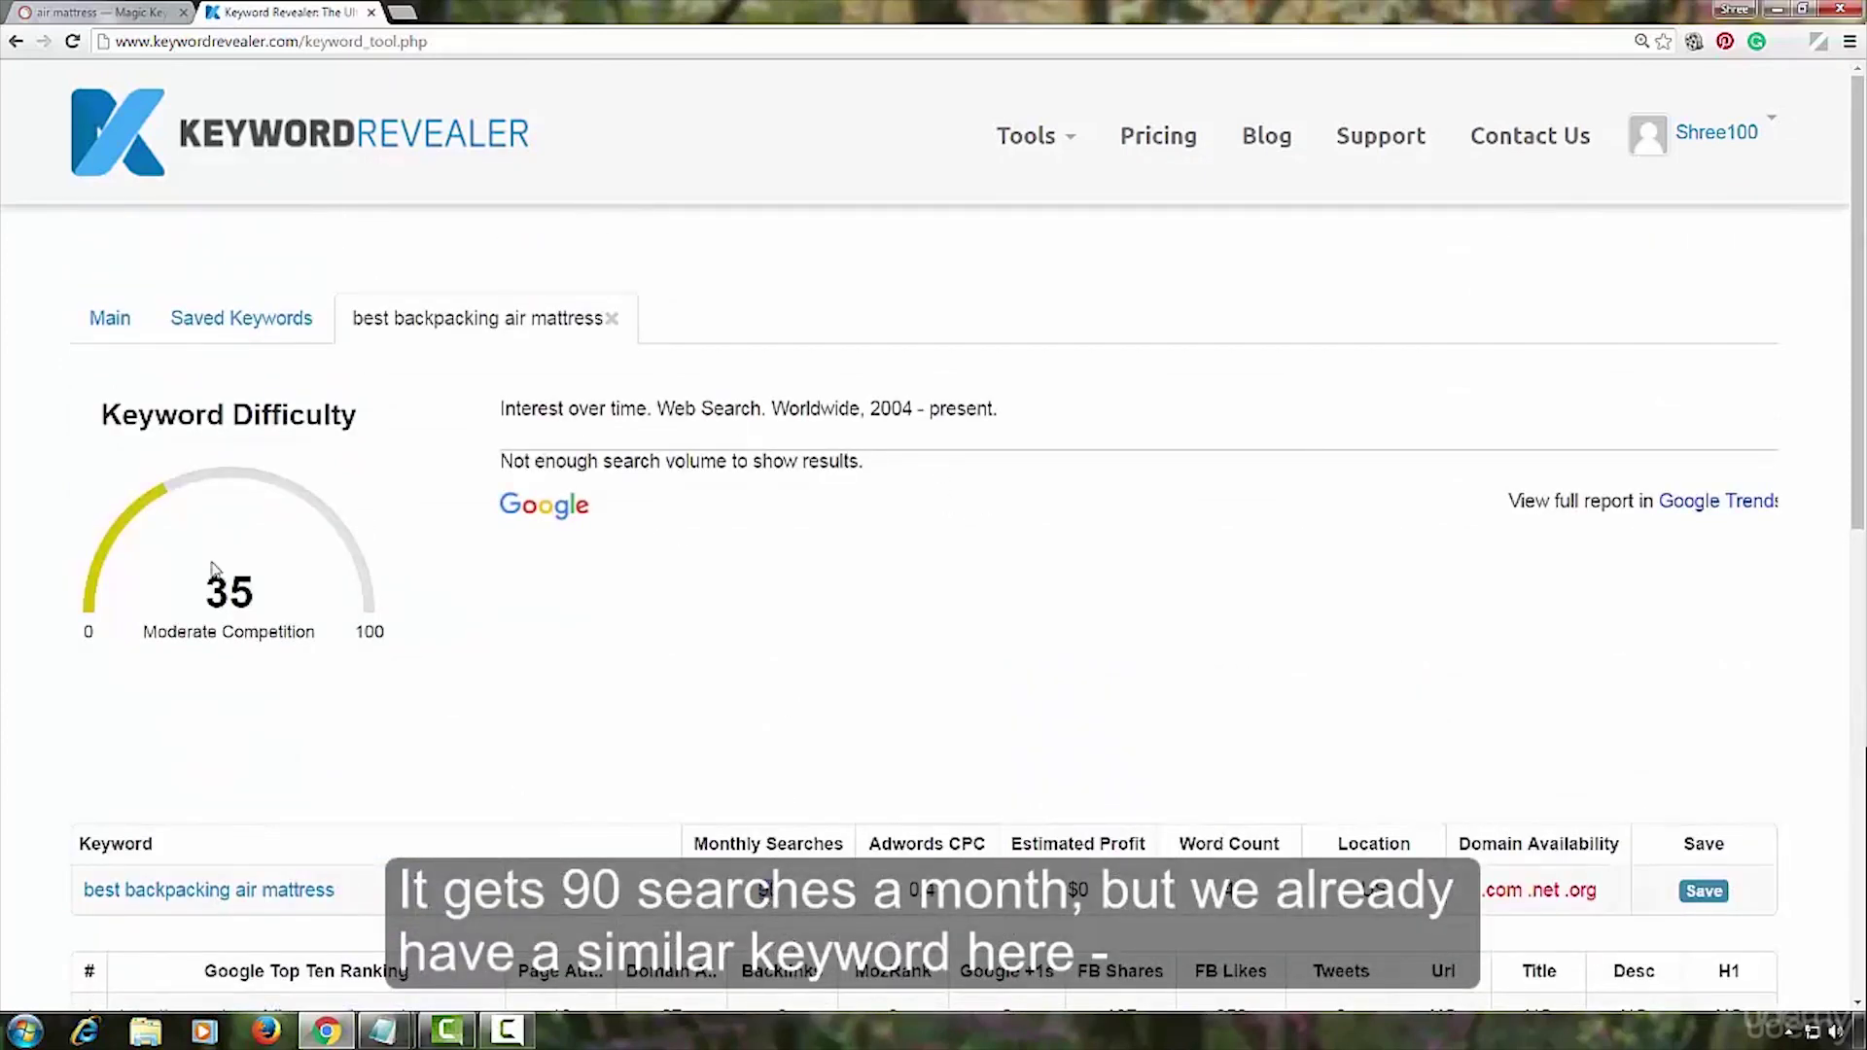
Check the saved keywords for the similar "best air mattress for camping" and close the "best backpacking air mattress" report without saving it.
click(263, 325)
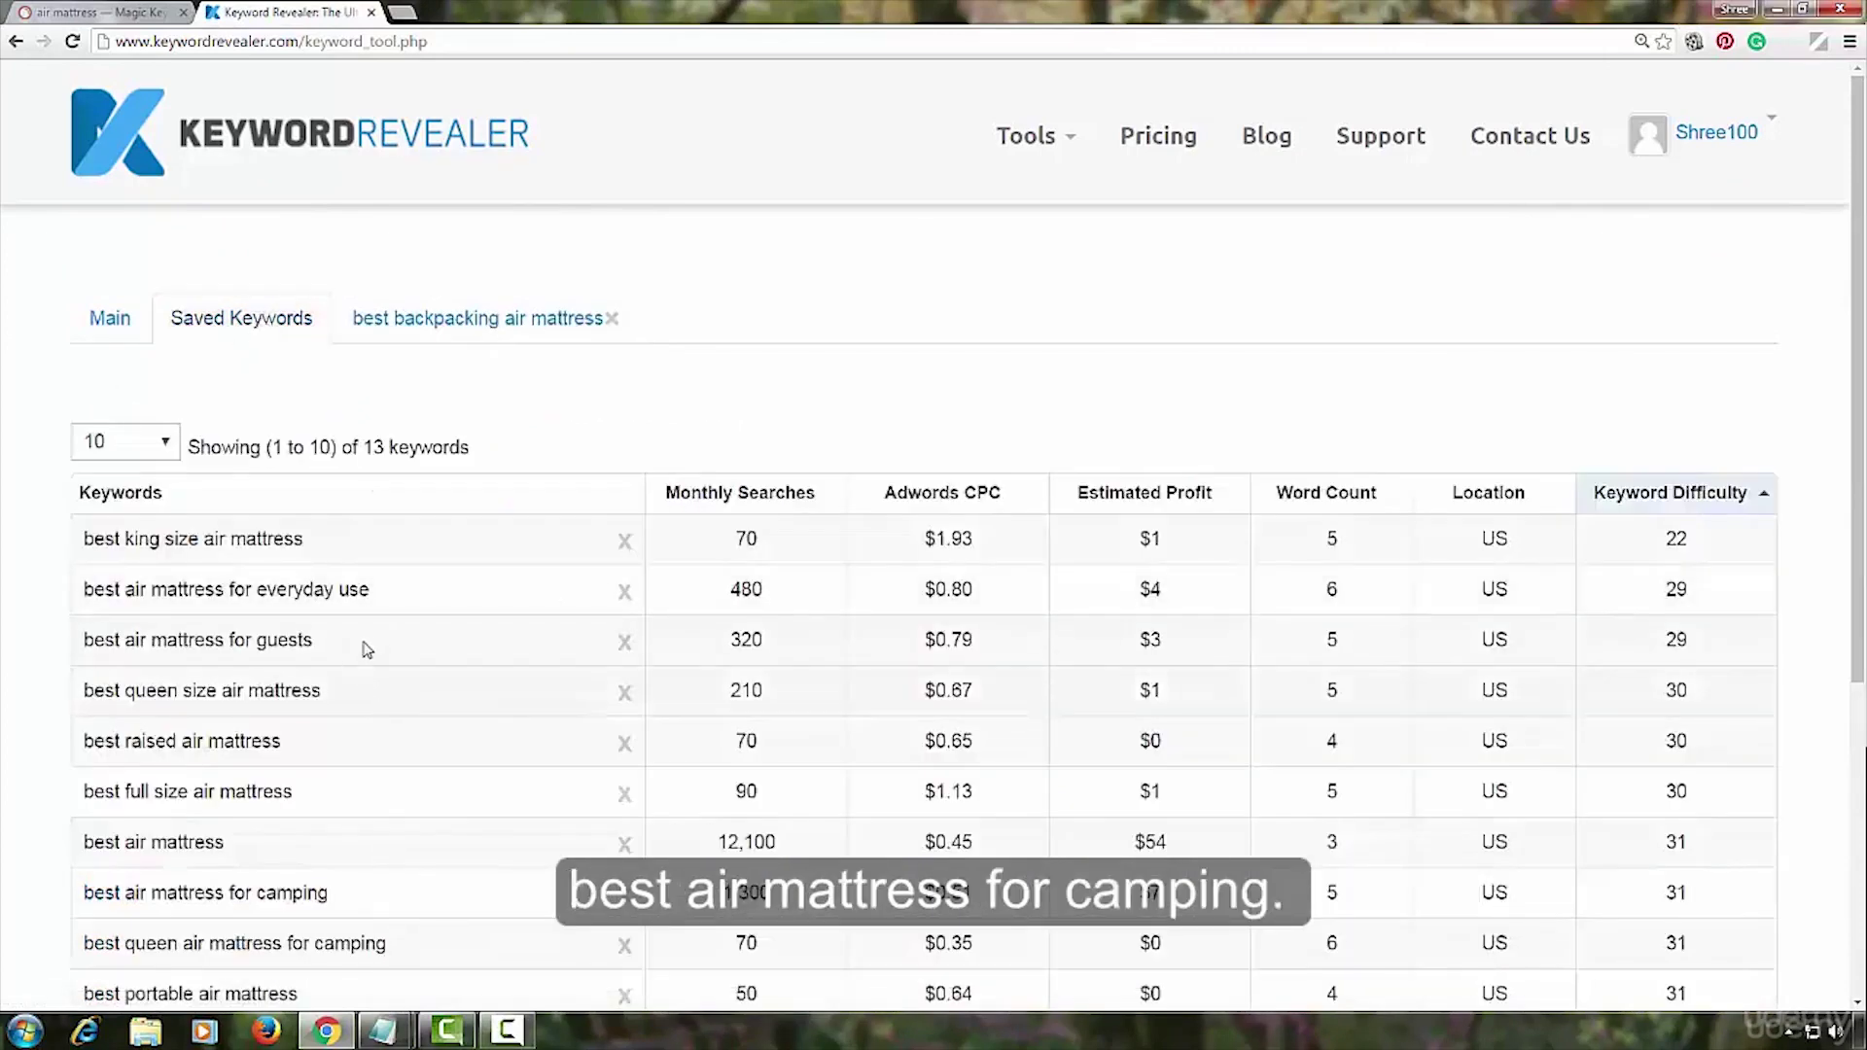
scroll(416, 644, down, 3)
drag(330, 601, 94, 605)
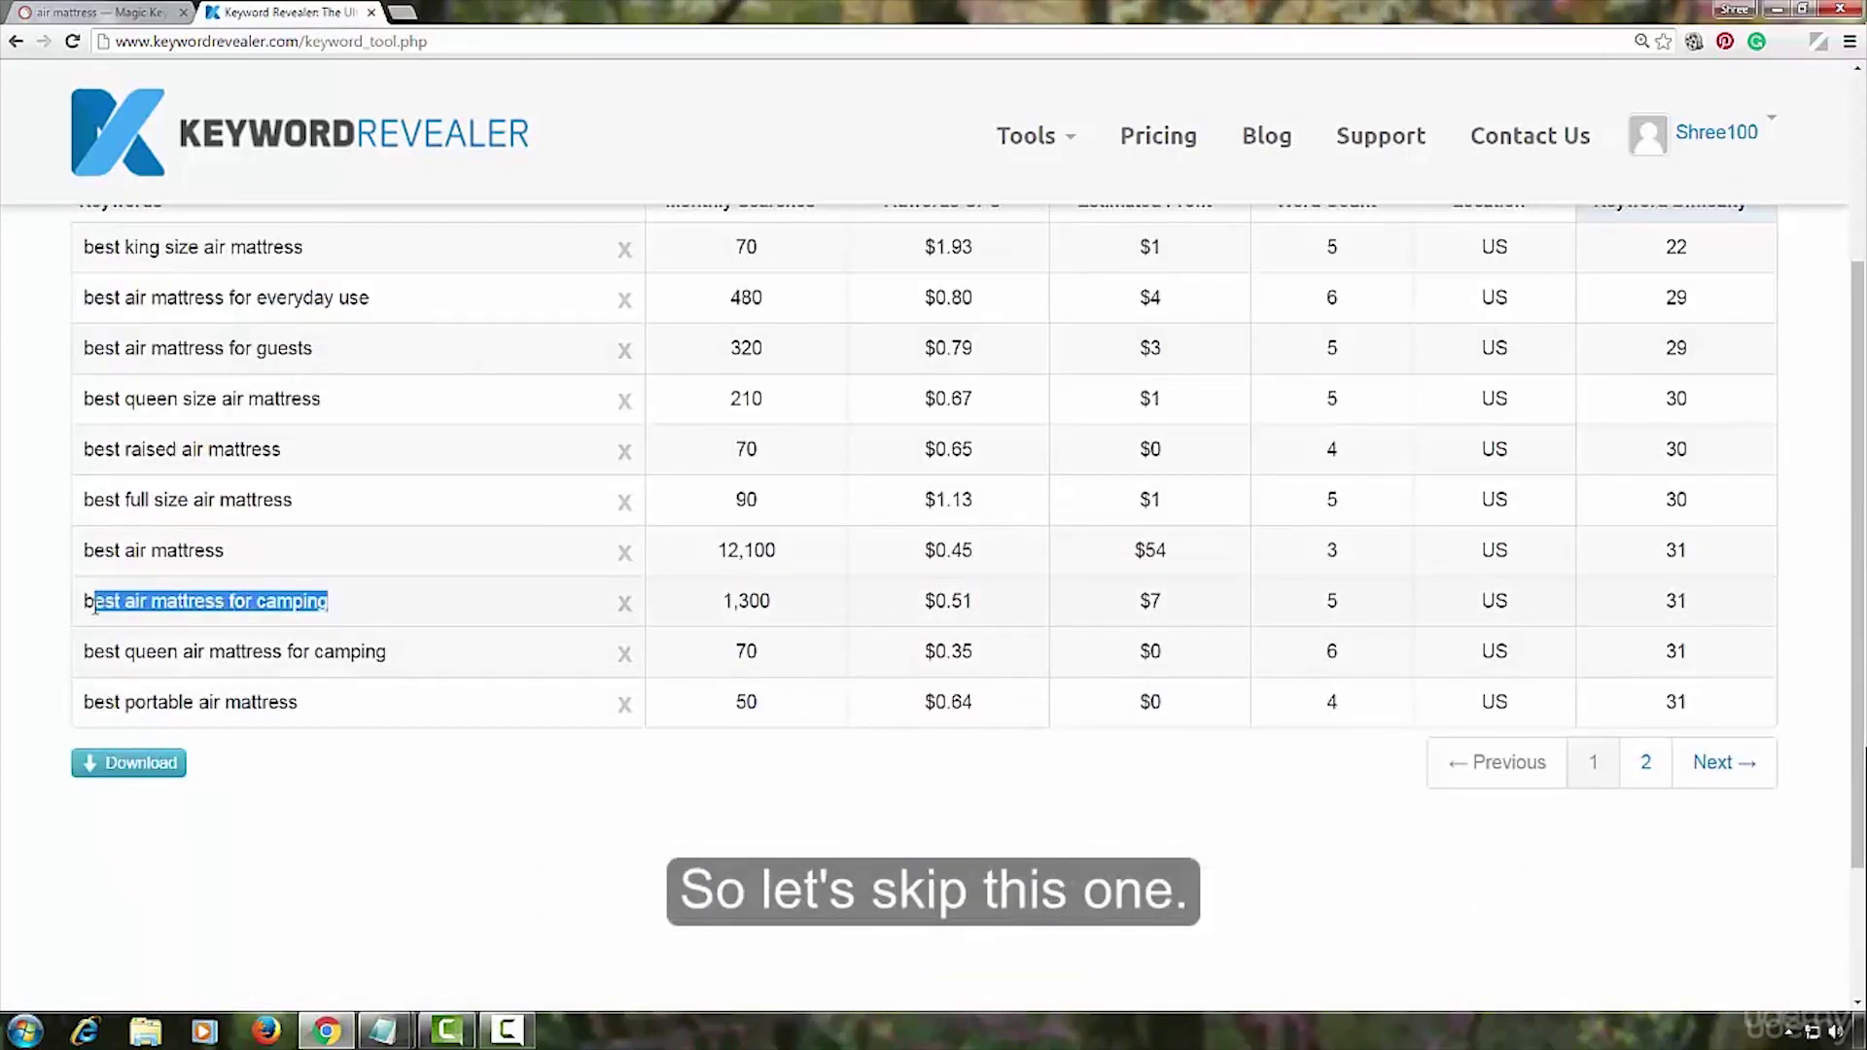
scroll(483, 634, up, 3)
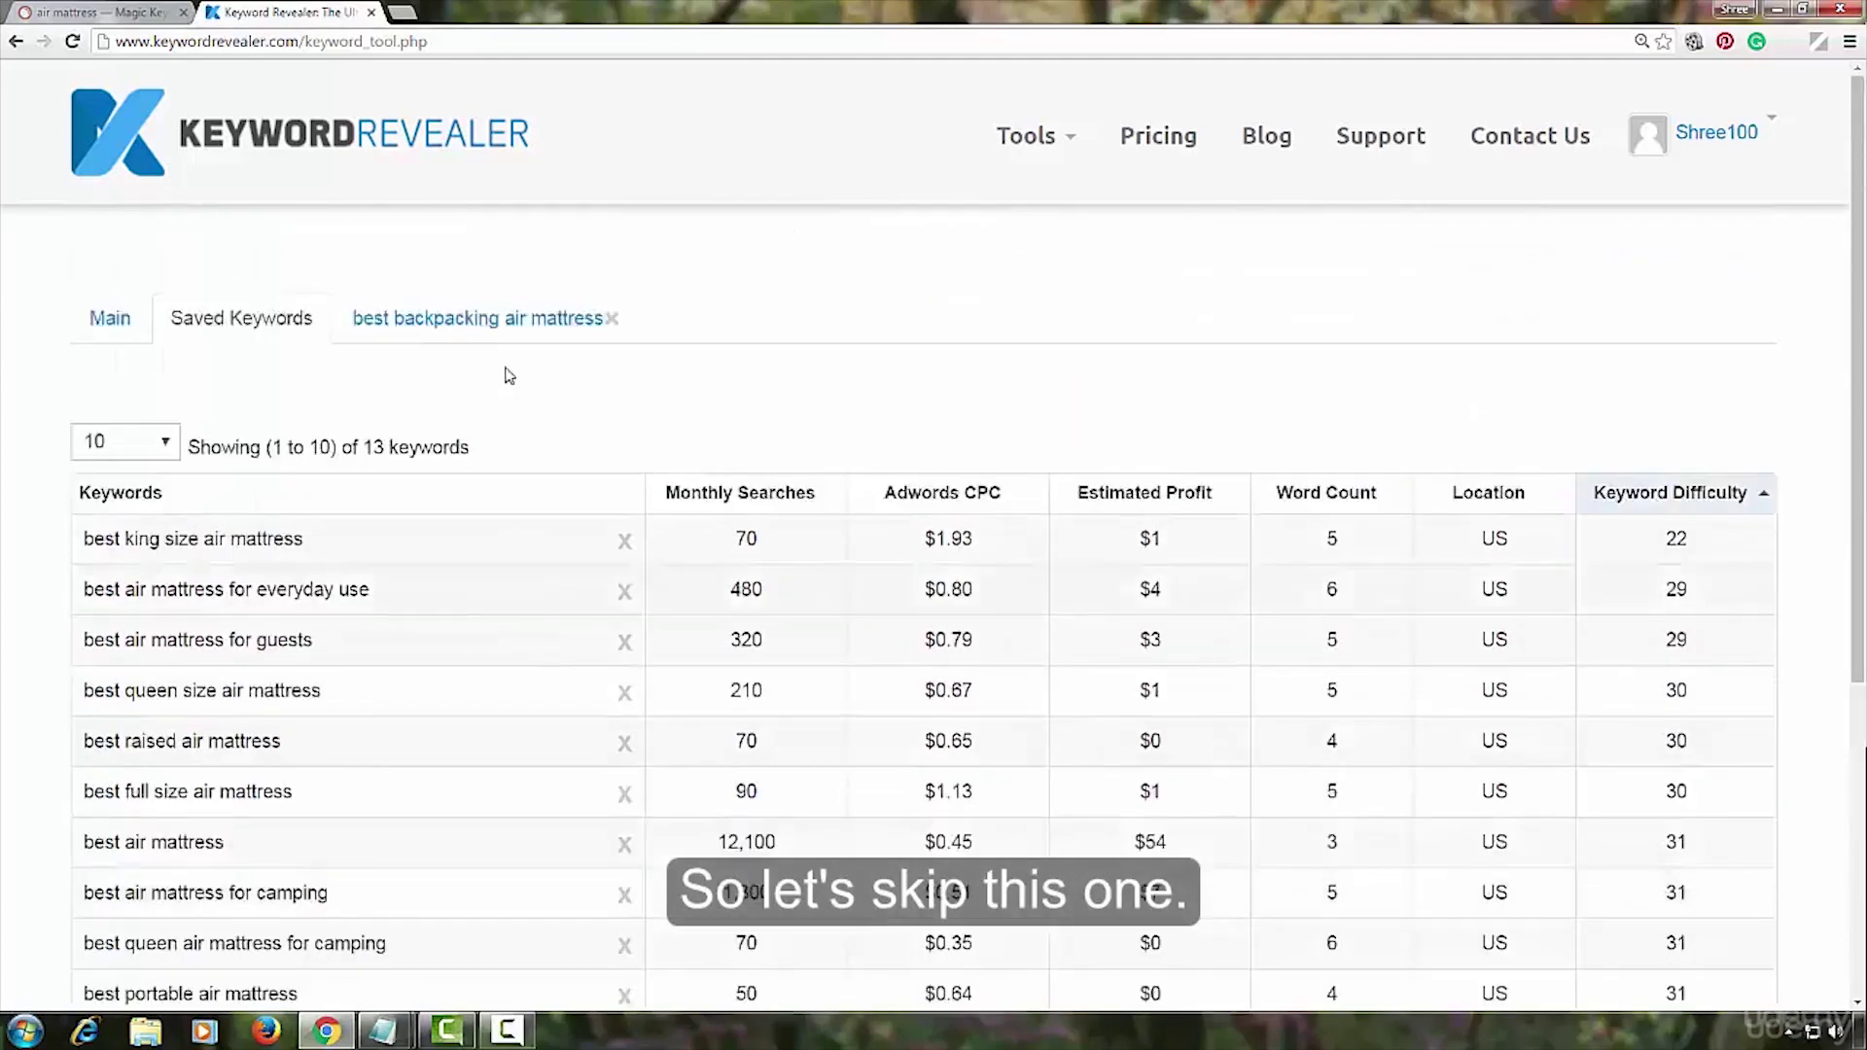
click(545, 316)
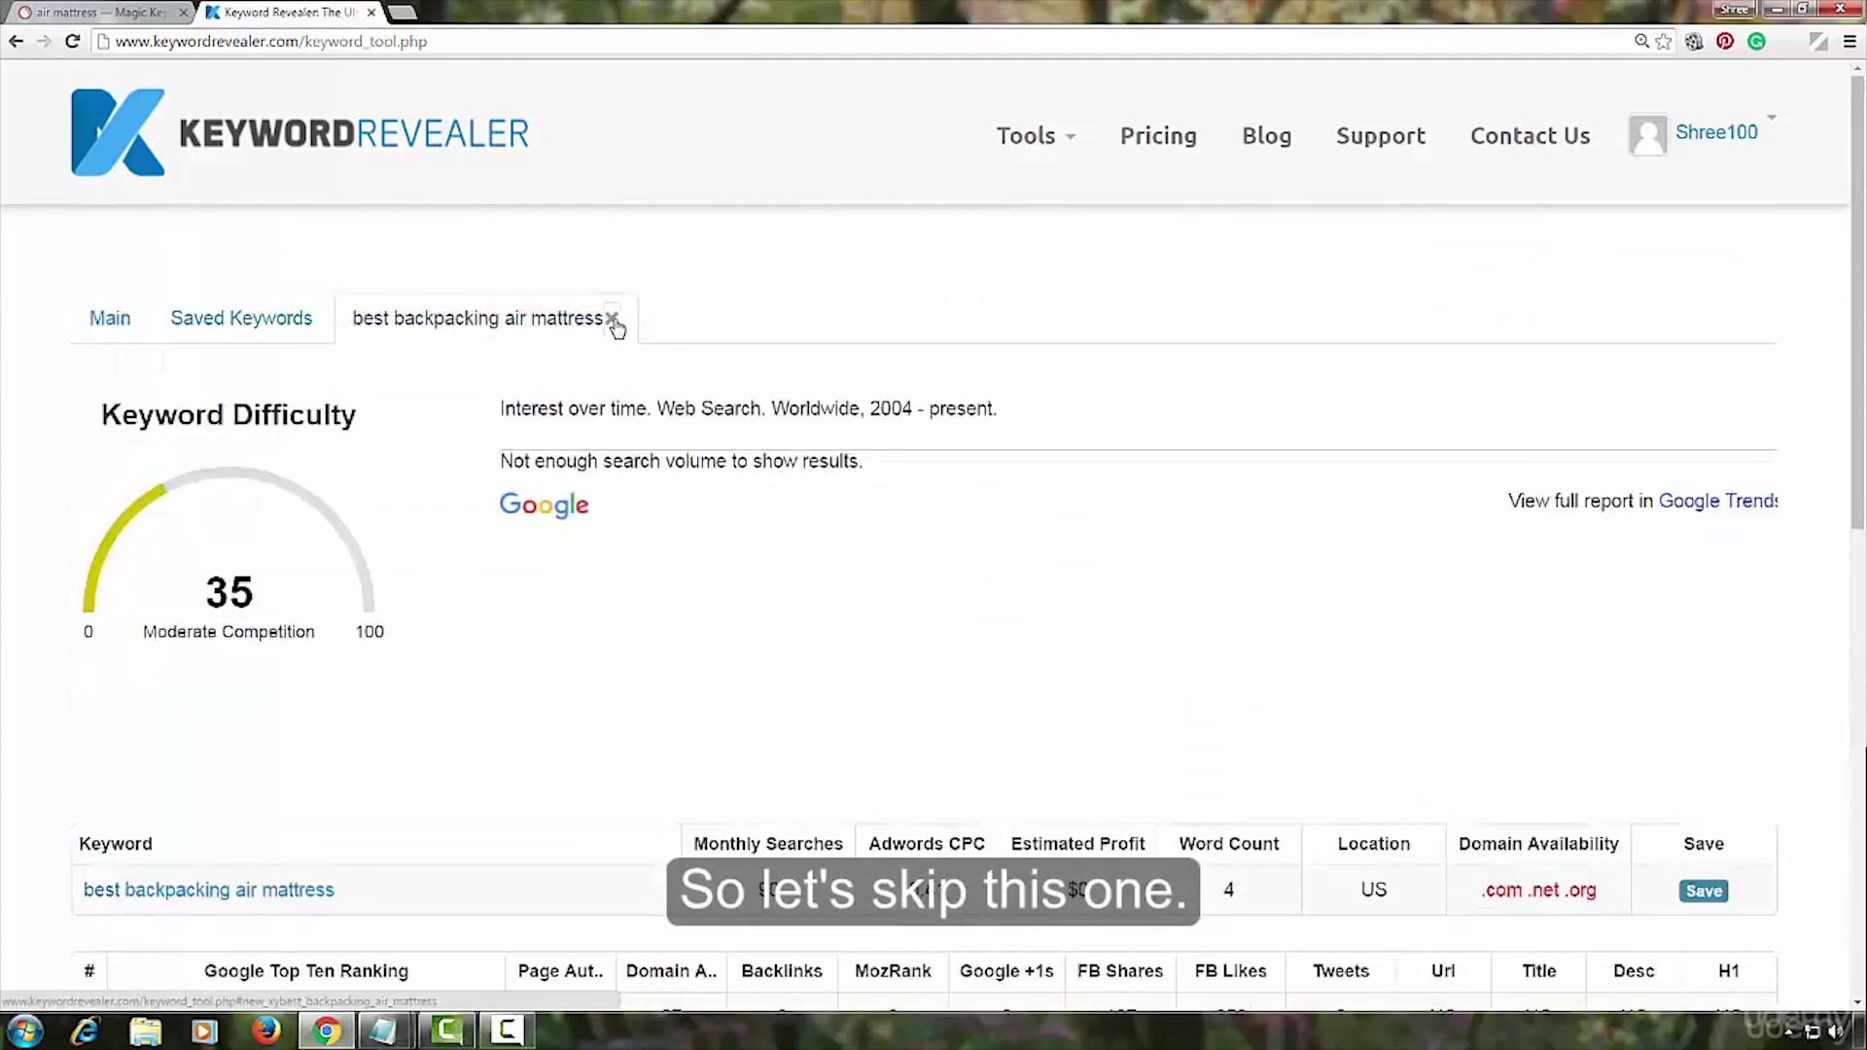
click(612, 320)
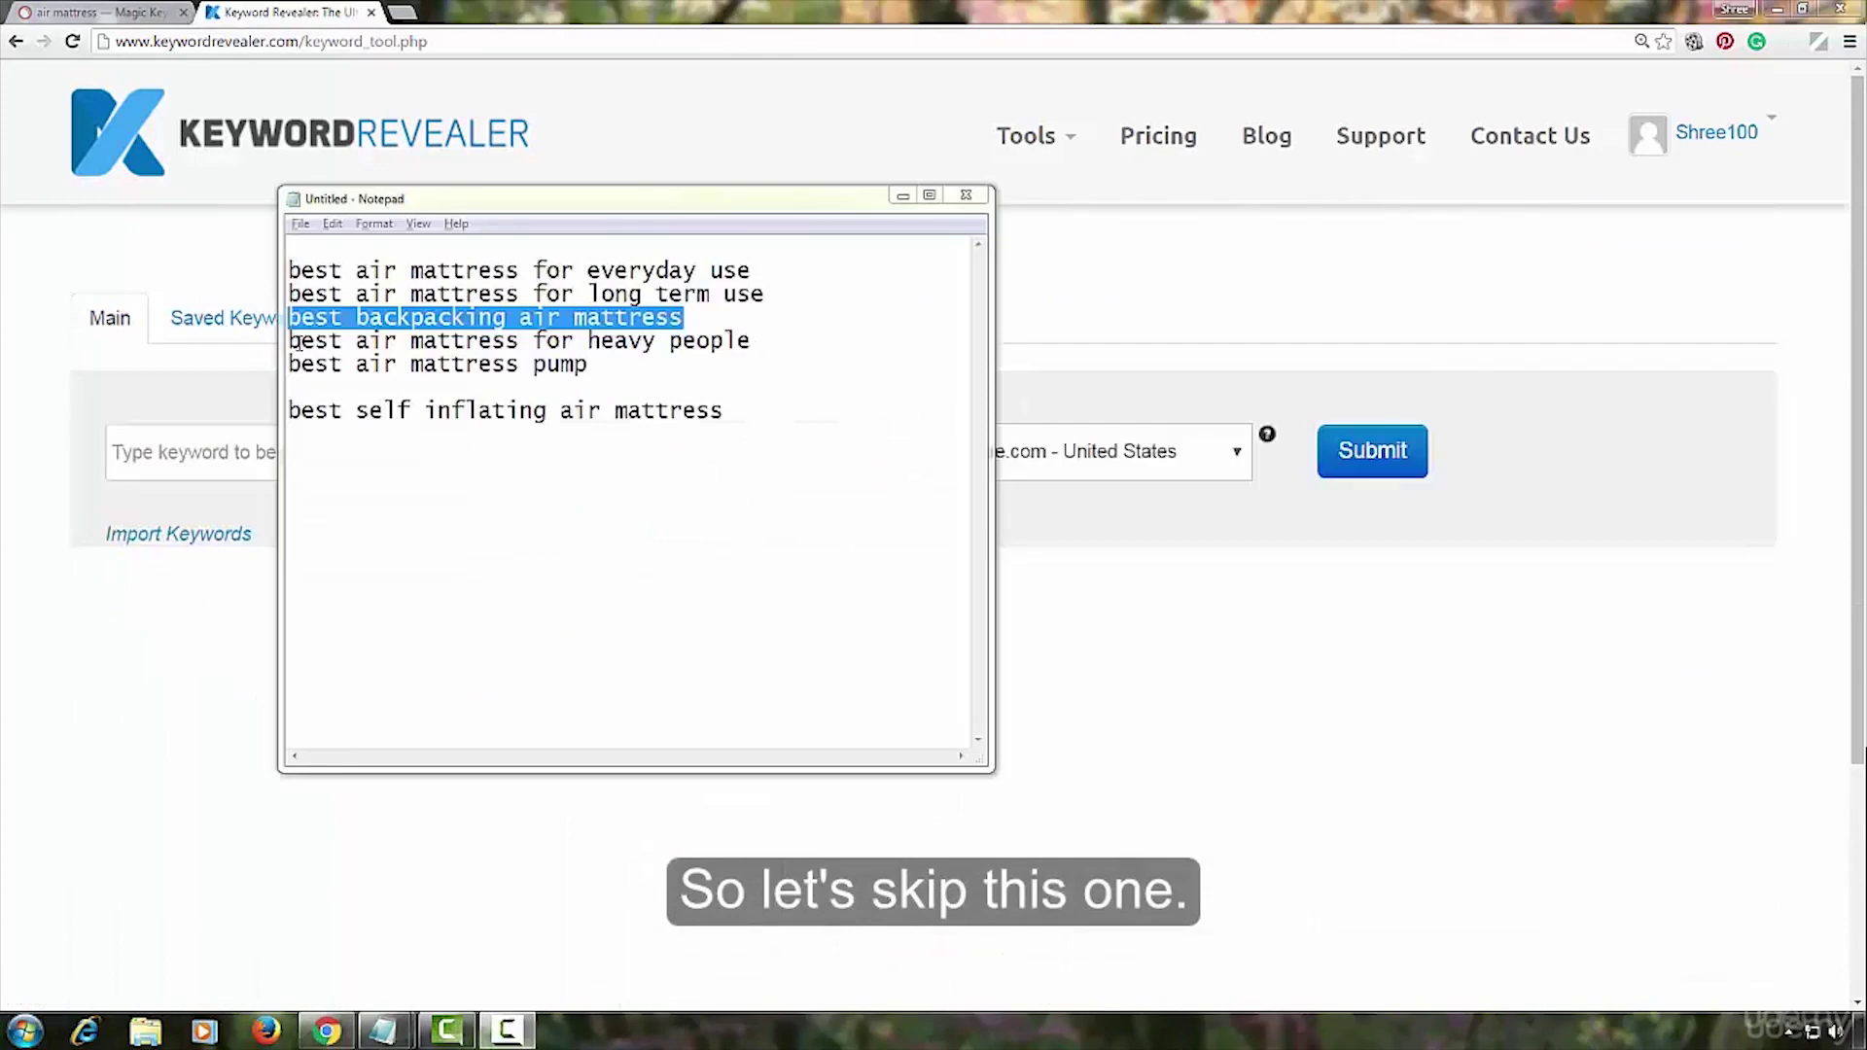
Copy "best air mattress for heavy people" from the Notepad list and run a Keyword Revealer search for it.
drag(297, 340, 751, 341)
right_click(743, 343)
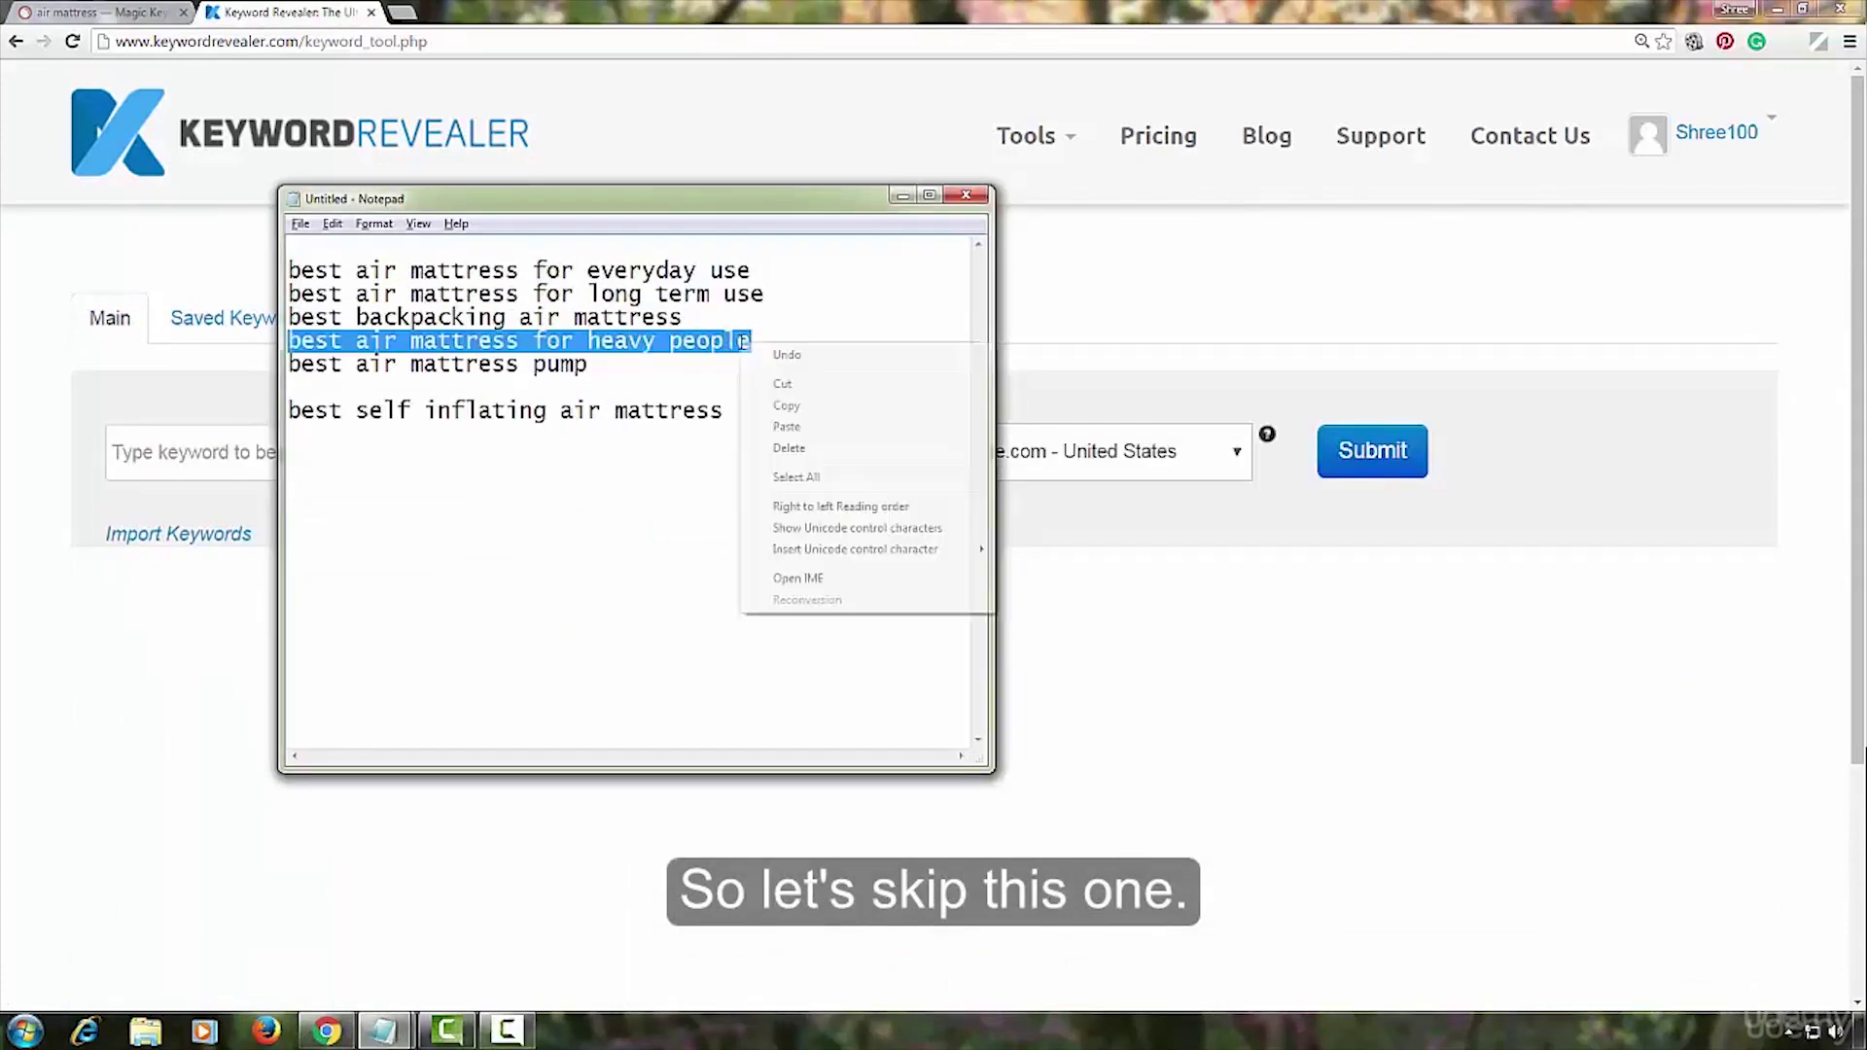
click(786, 404)
click(903, 195)
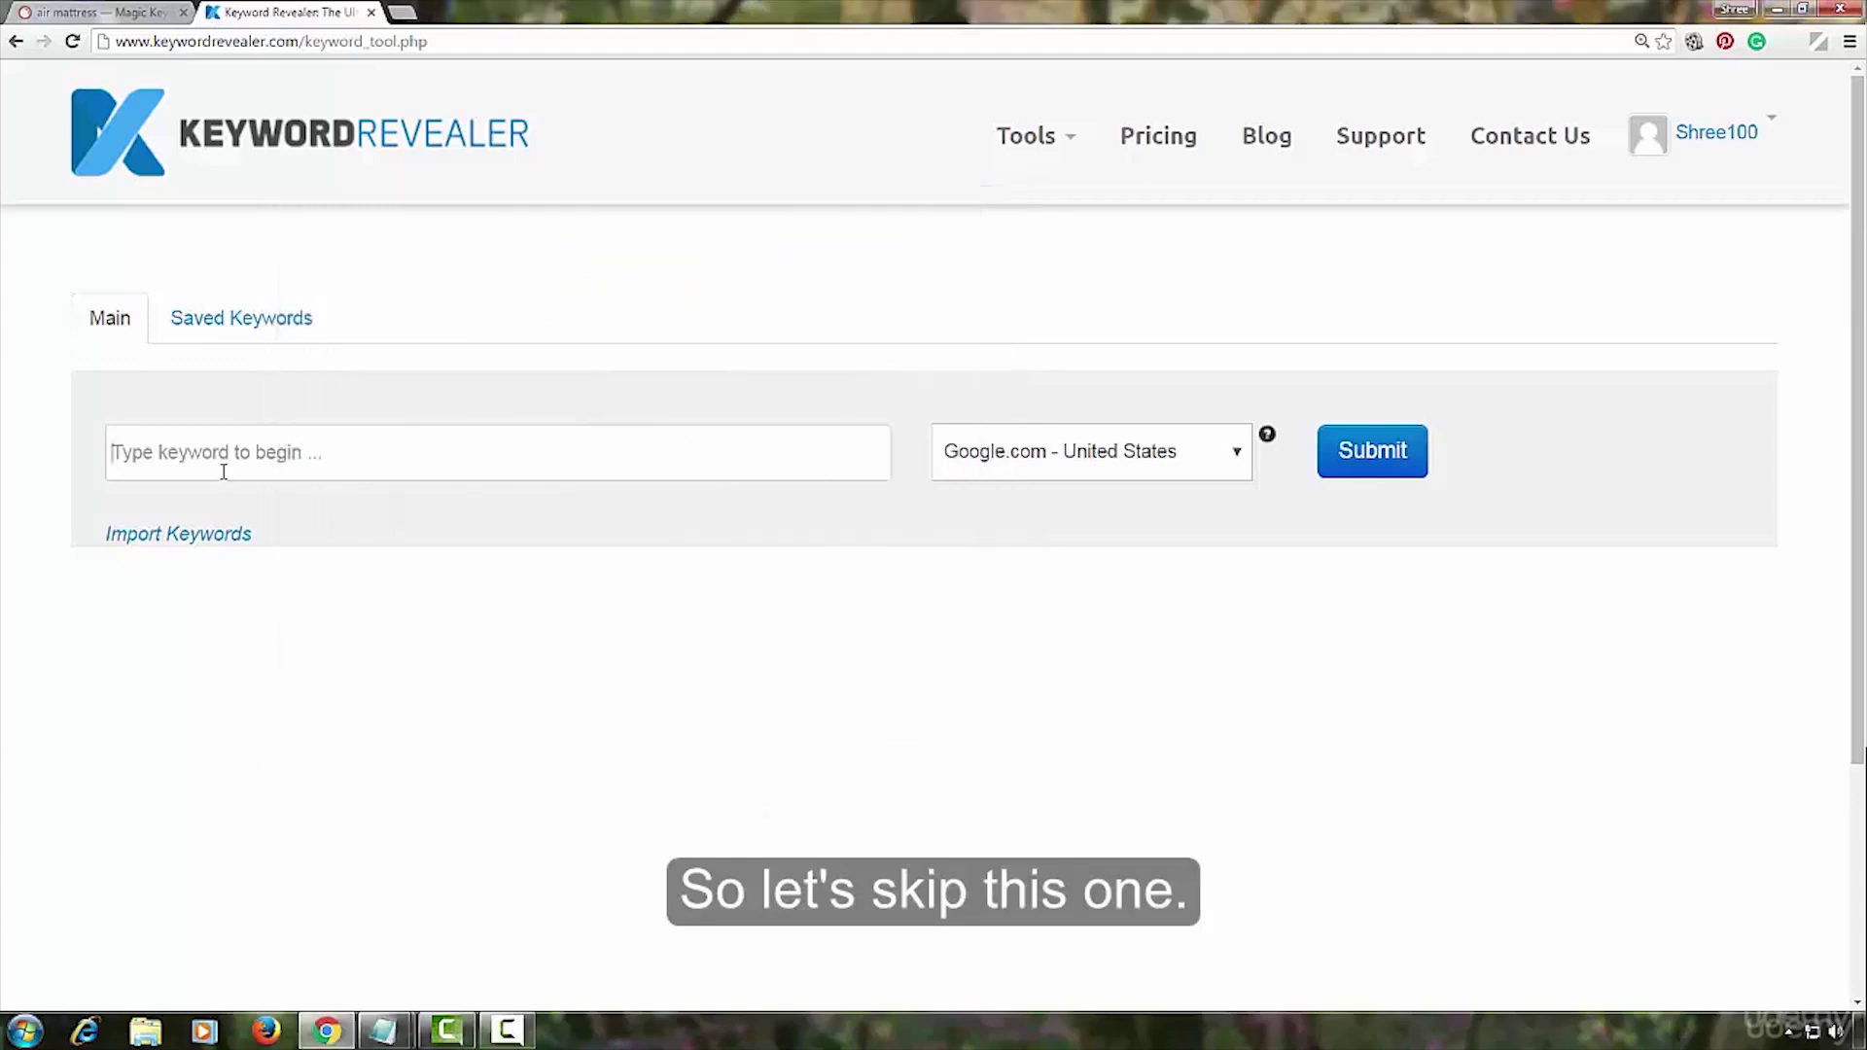
click(224, 472)
right_click(224, 463)
click(314, 579)
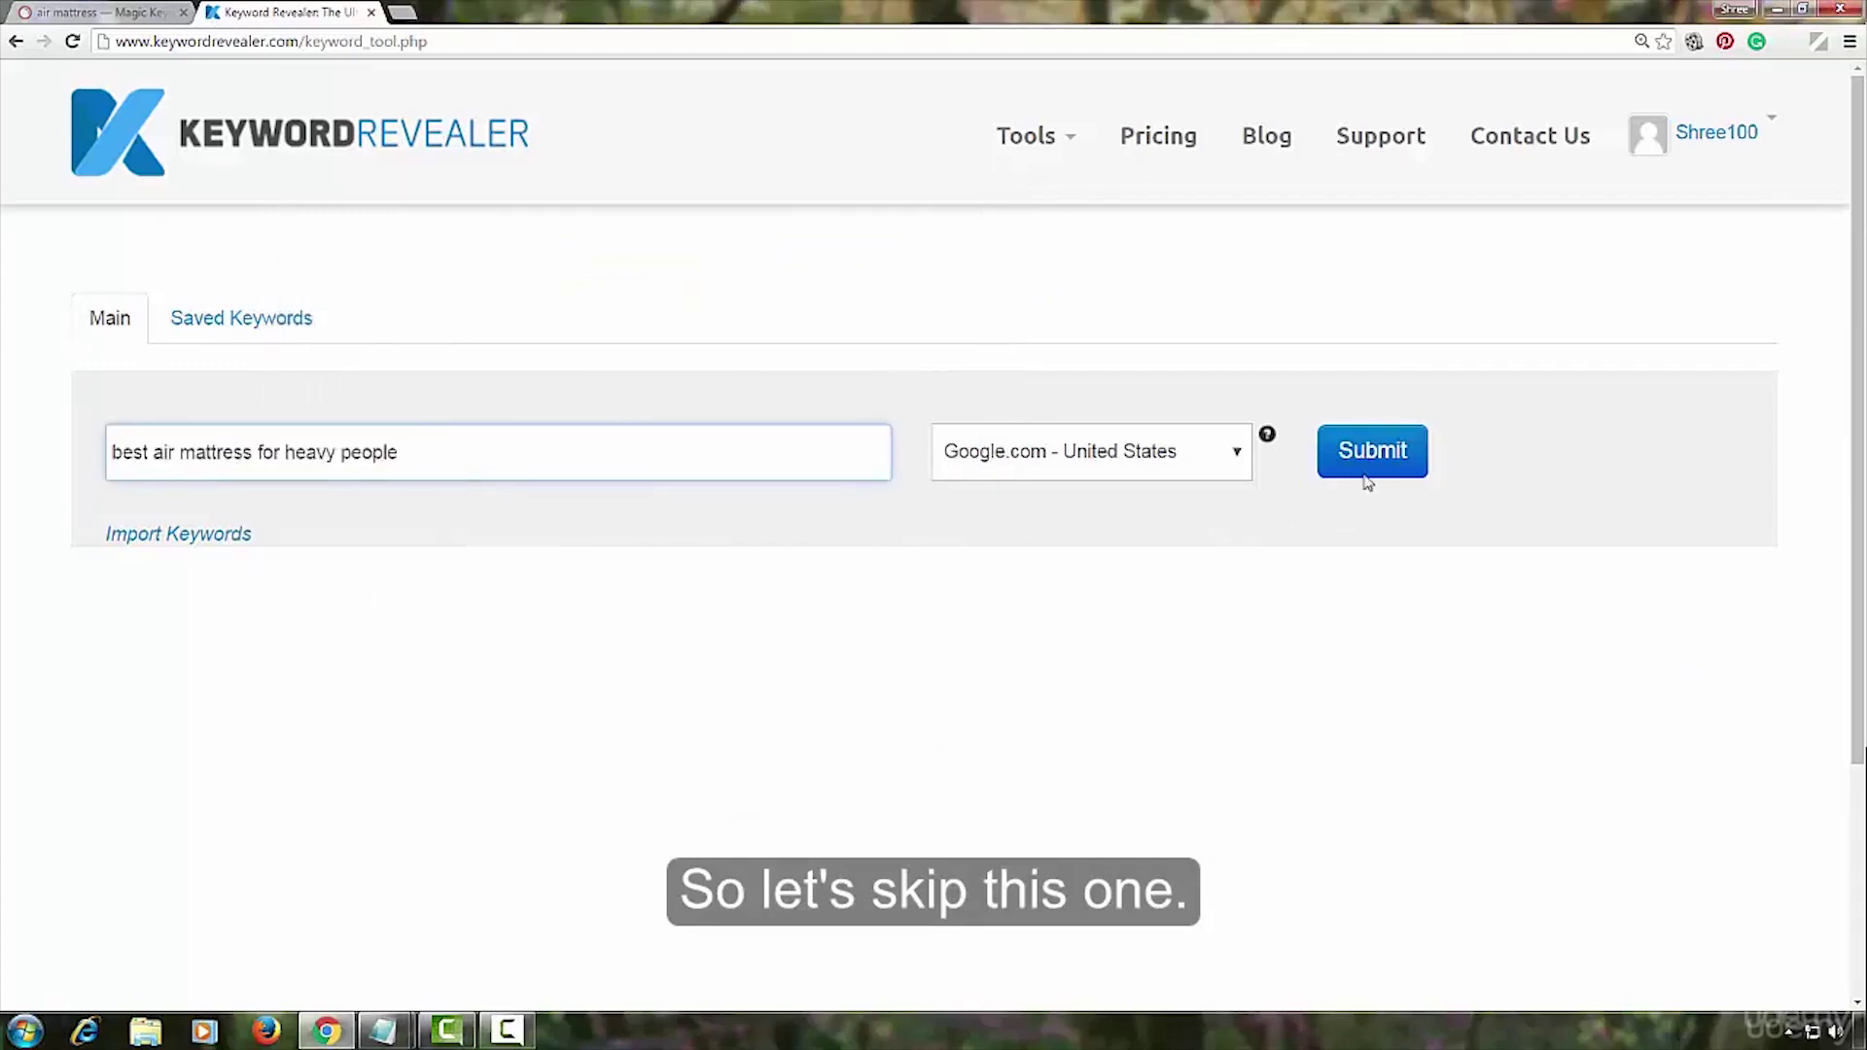
key(Return)
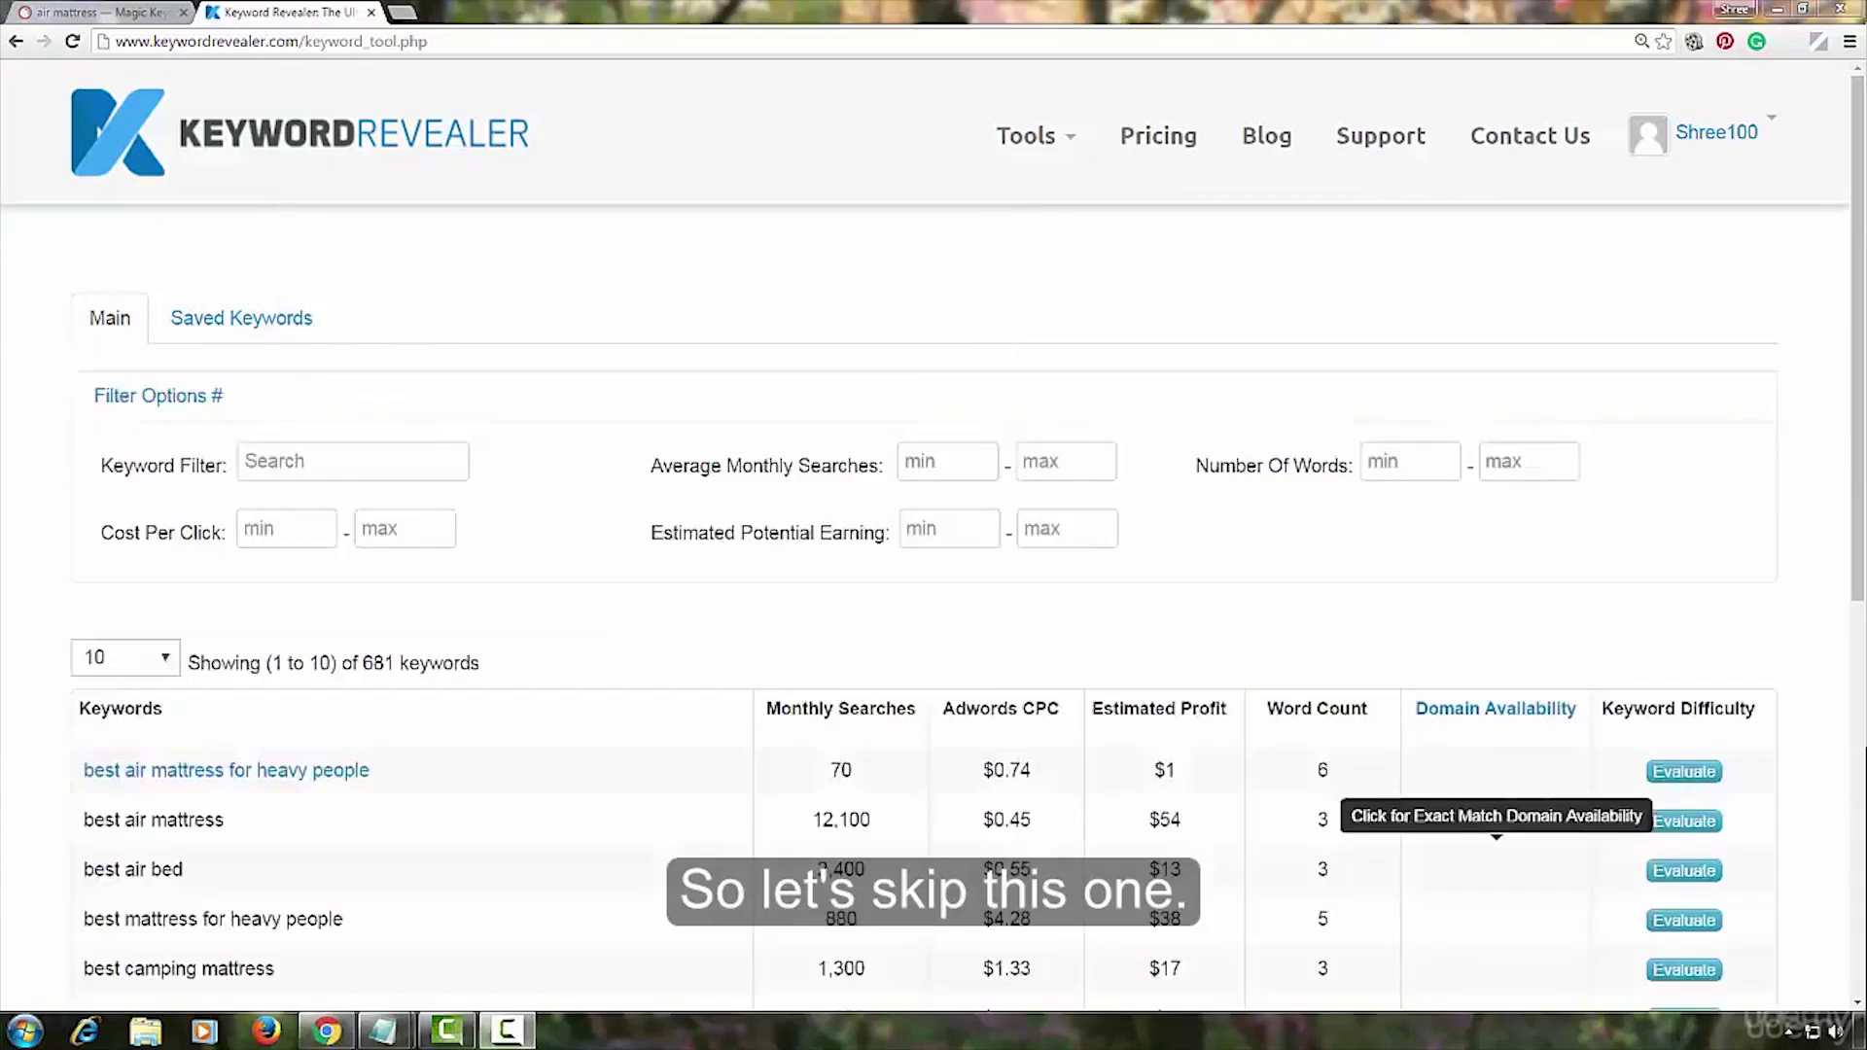
Evaluate the difficulty of "best air mattress for heavy people", review its top ten ranking sites and save the keyword.
click(1682, 772)
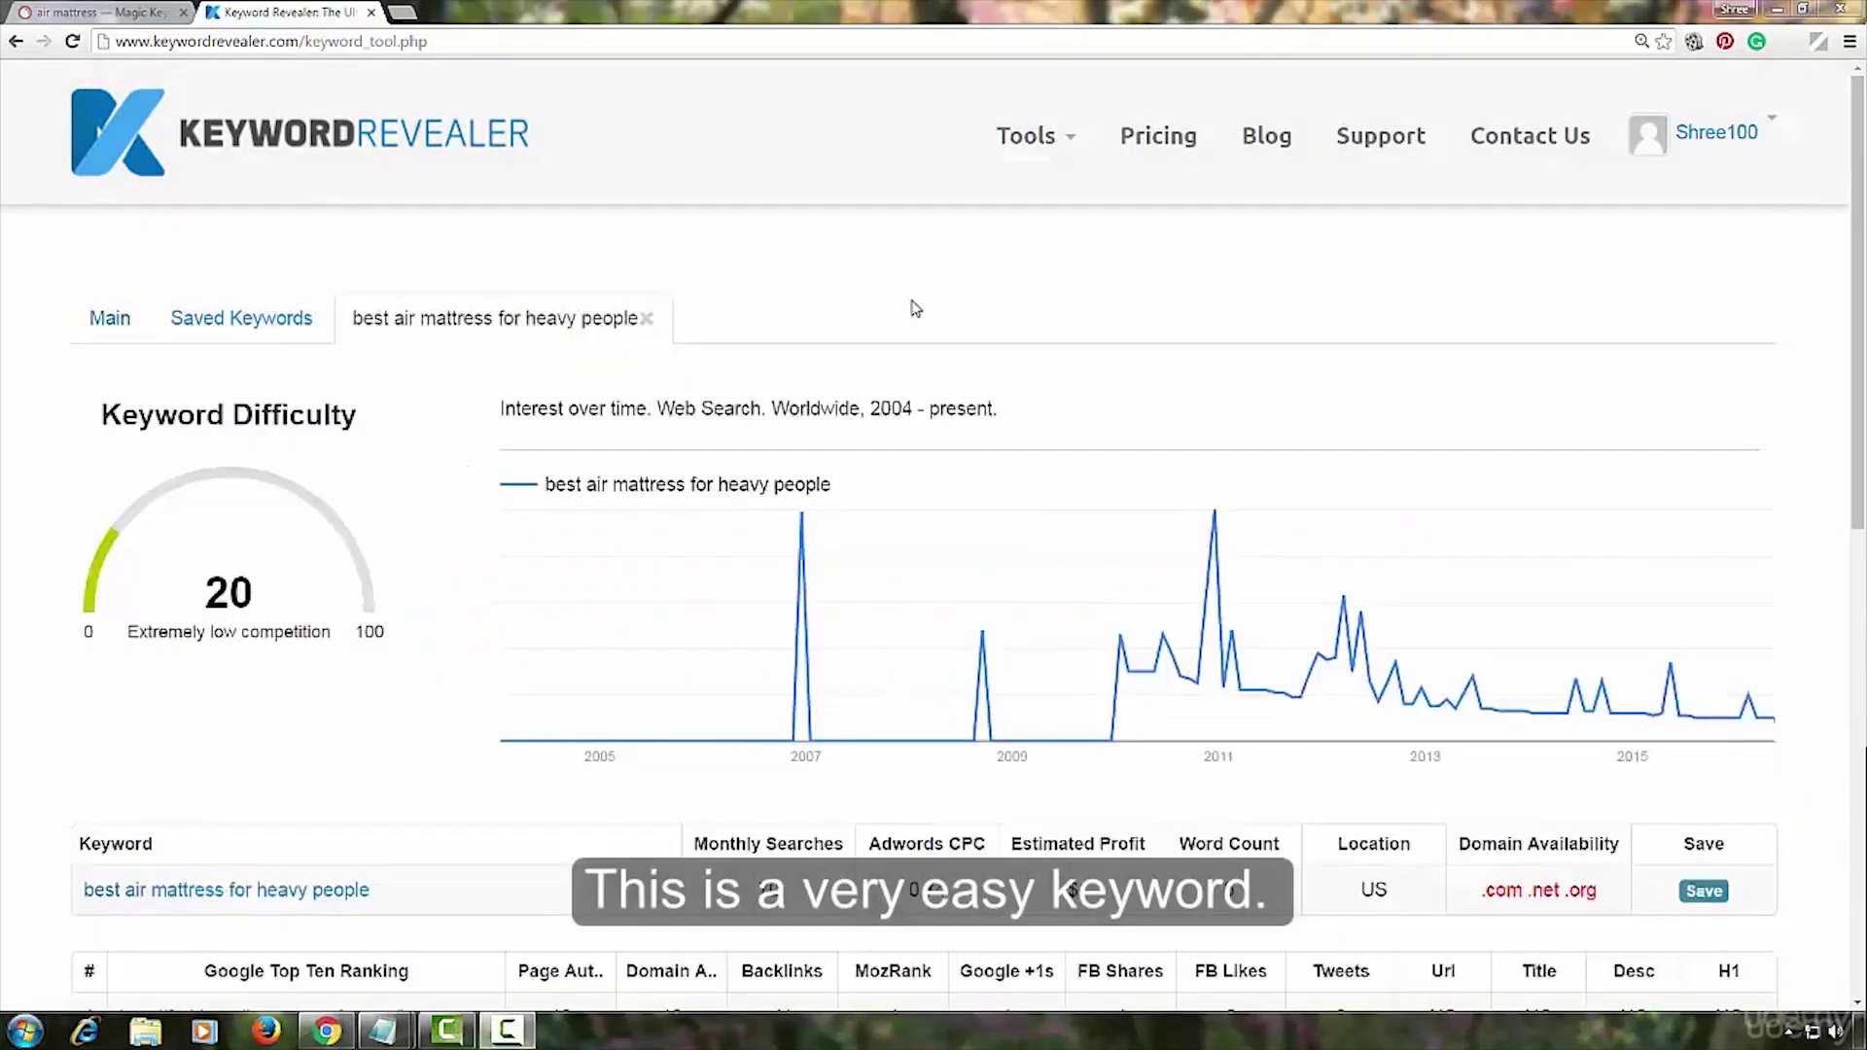
scroll(919, 321, down, 3)
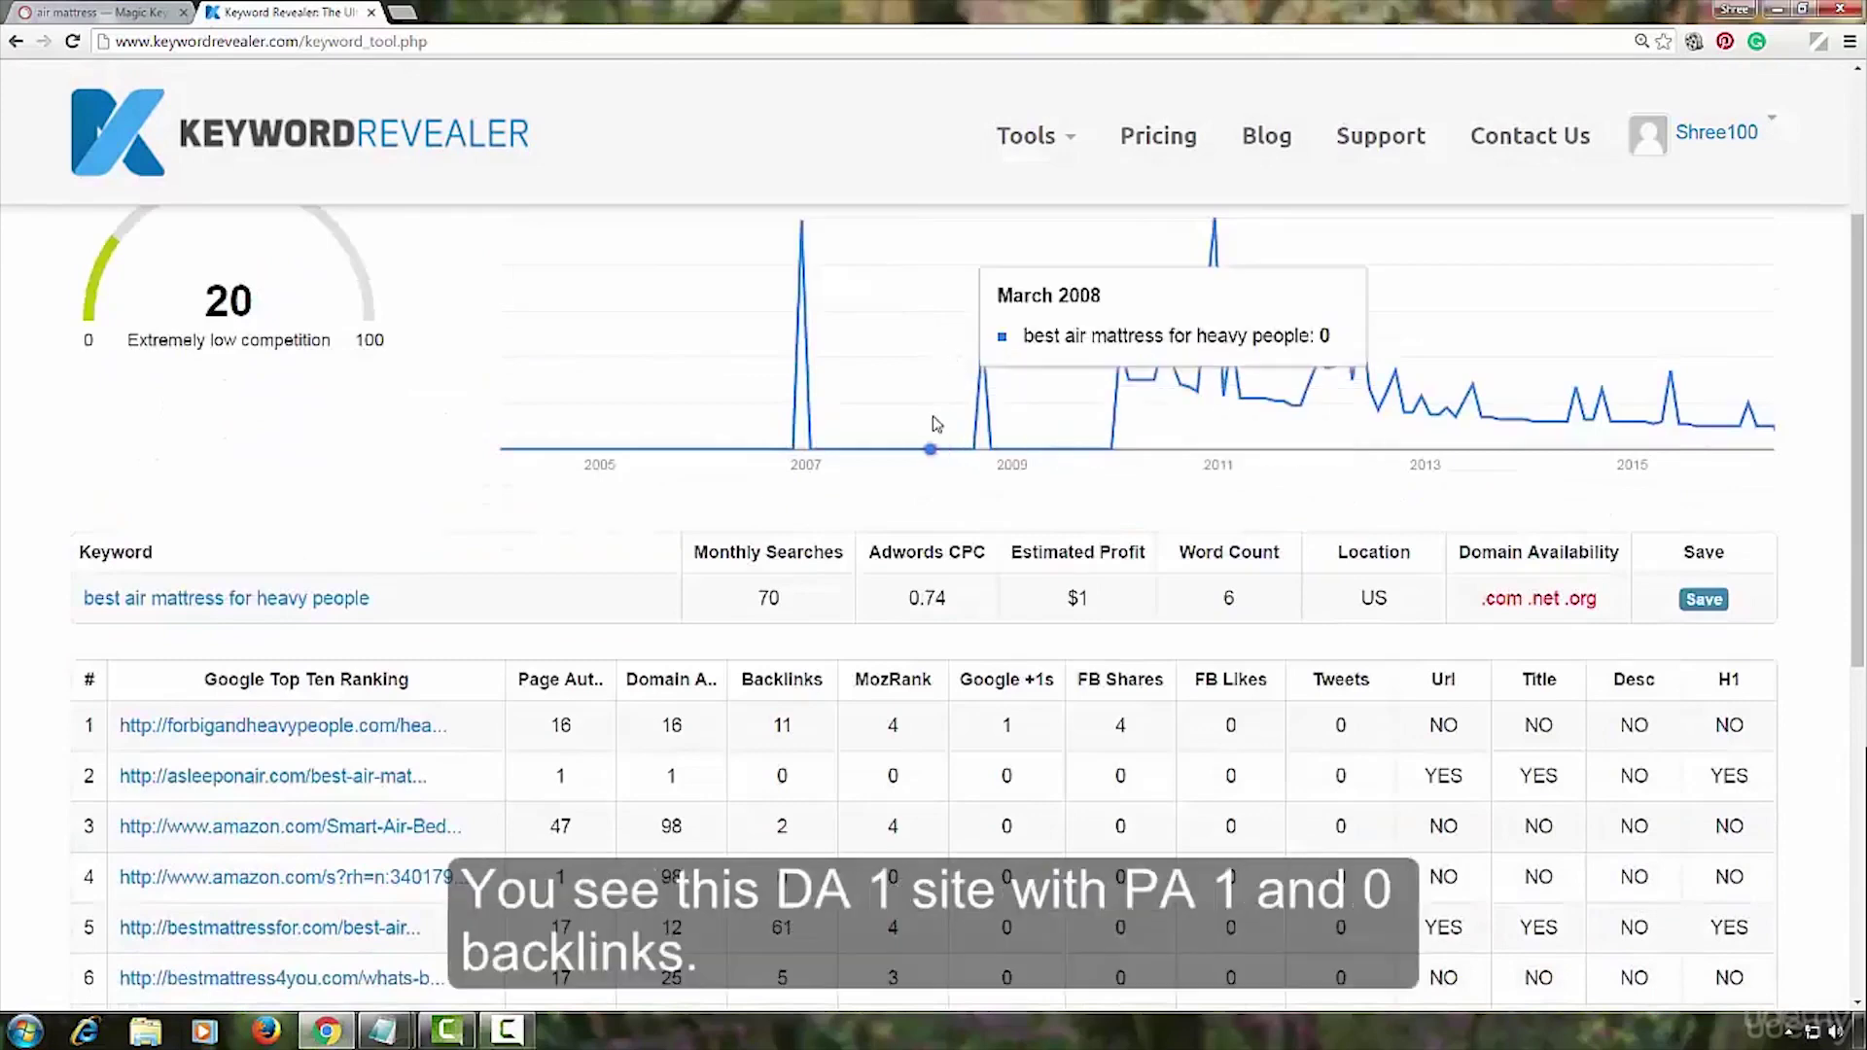
scroll(751, 519, down, 2)
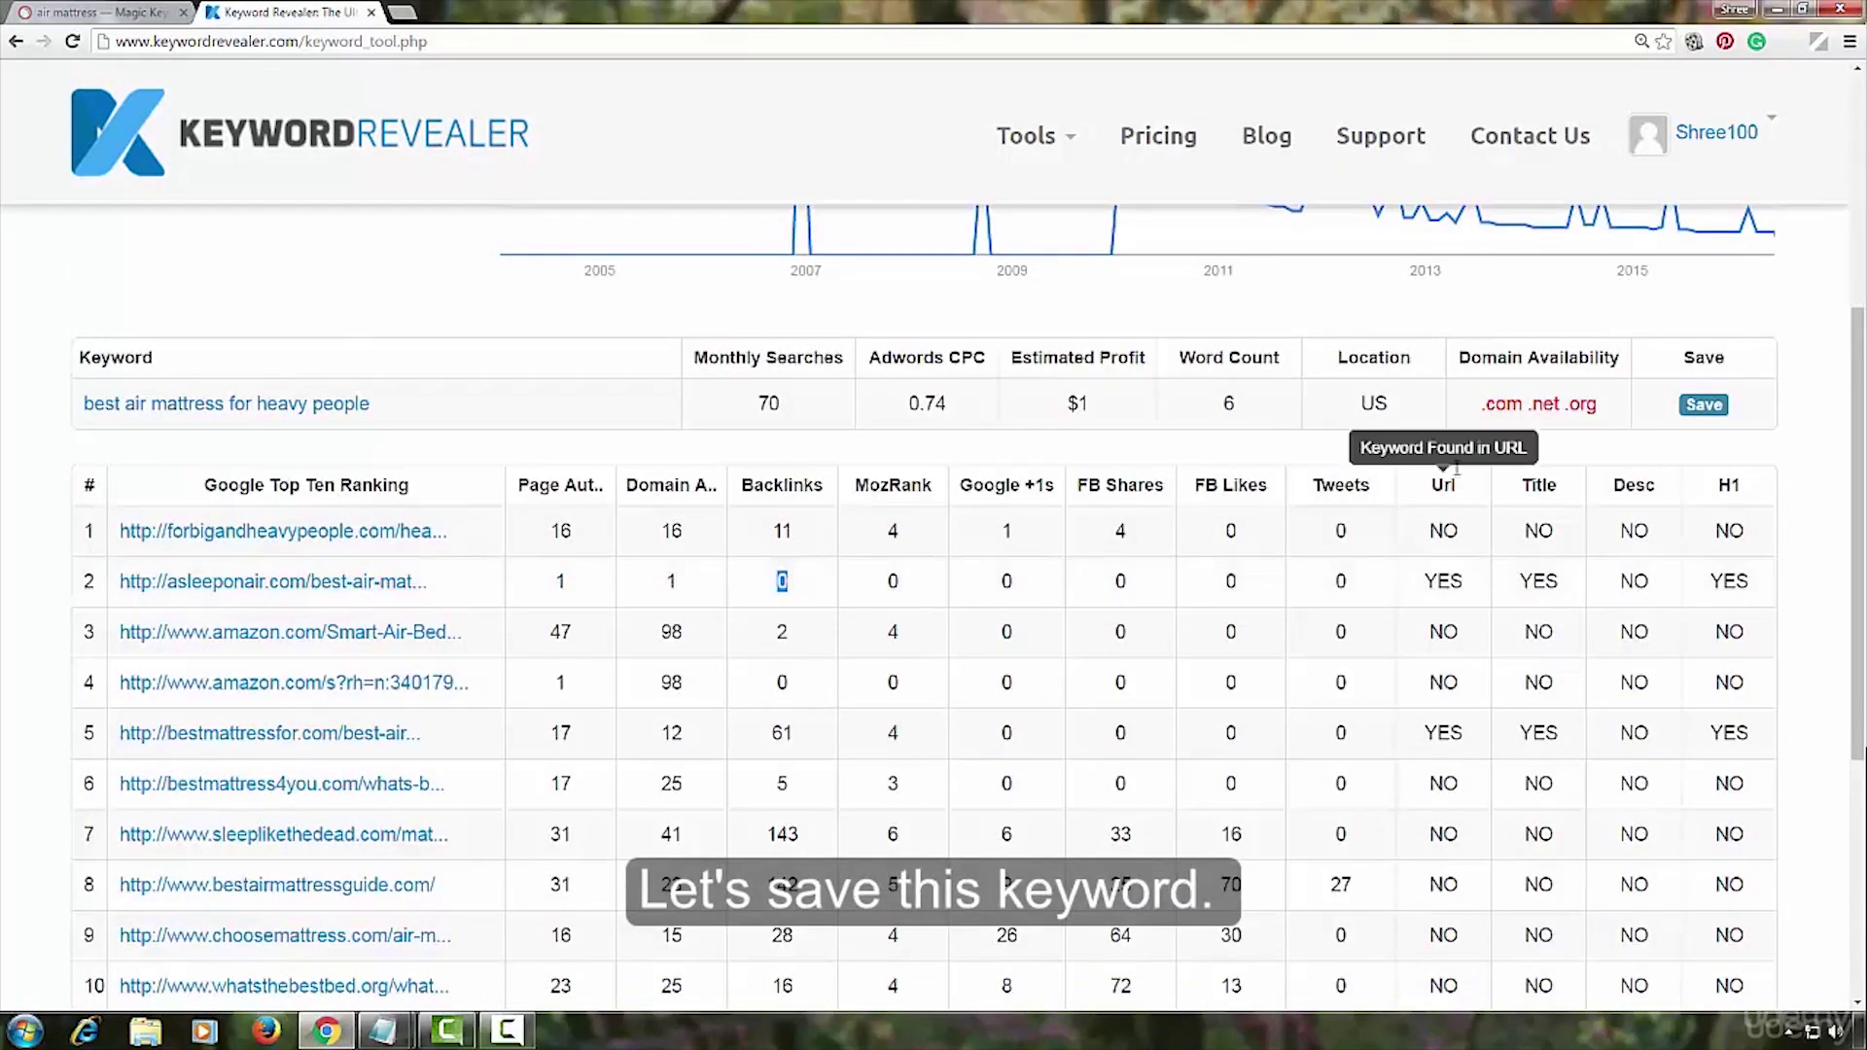
click(1704, 404)
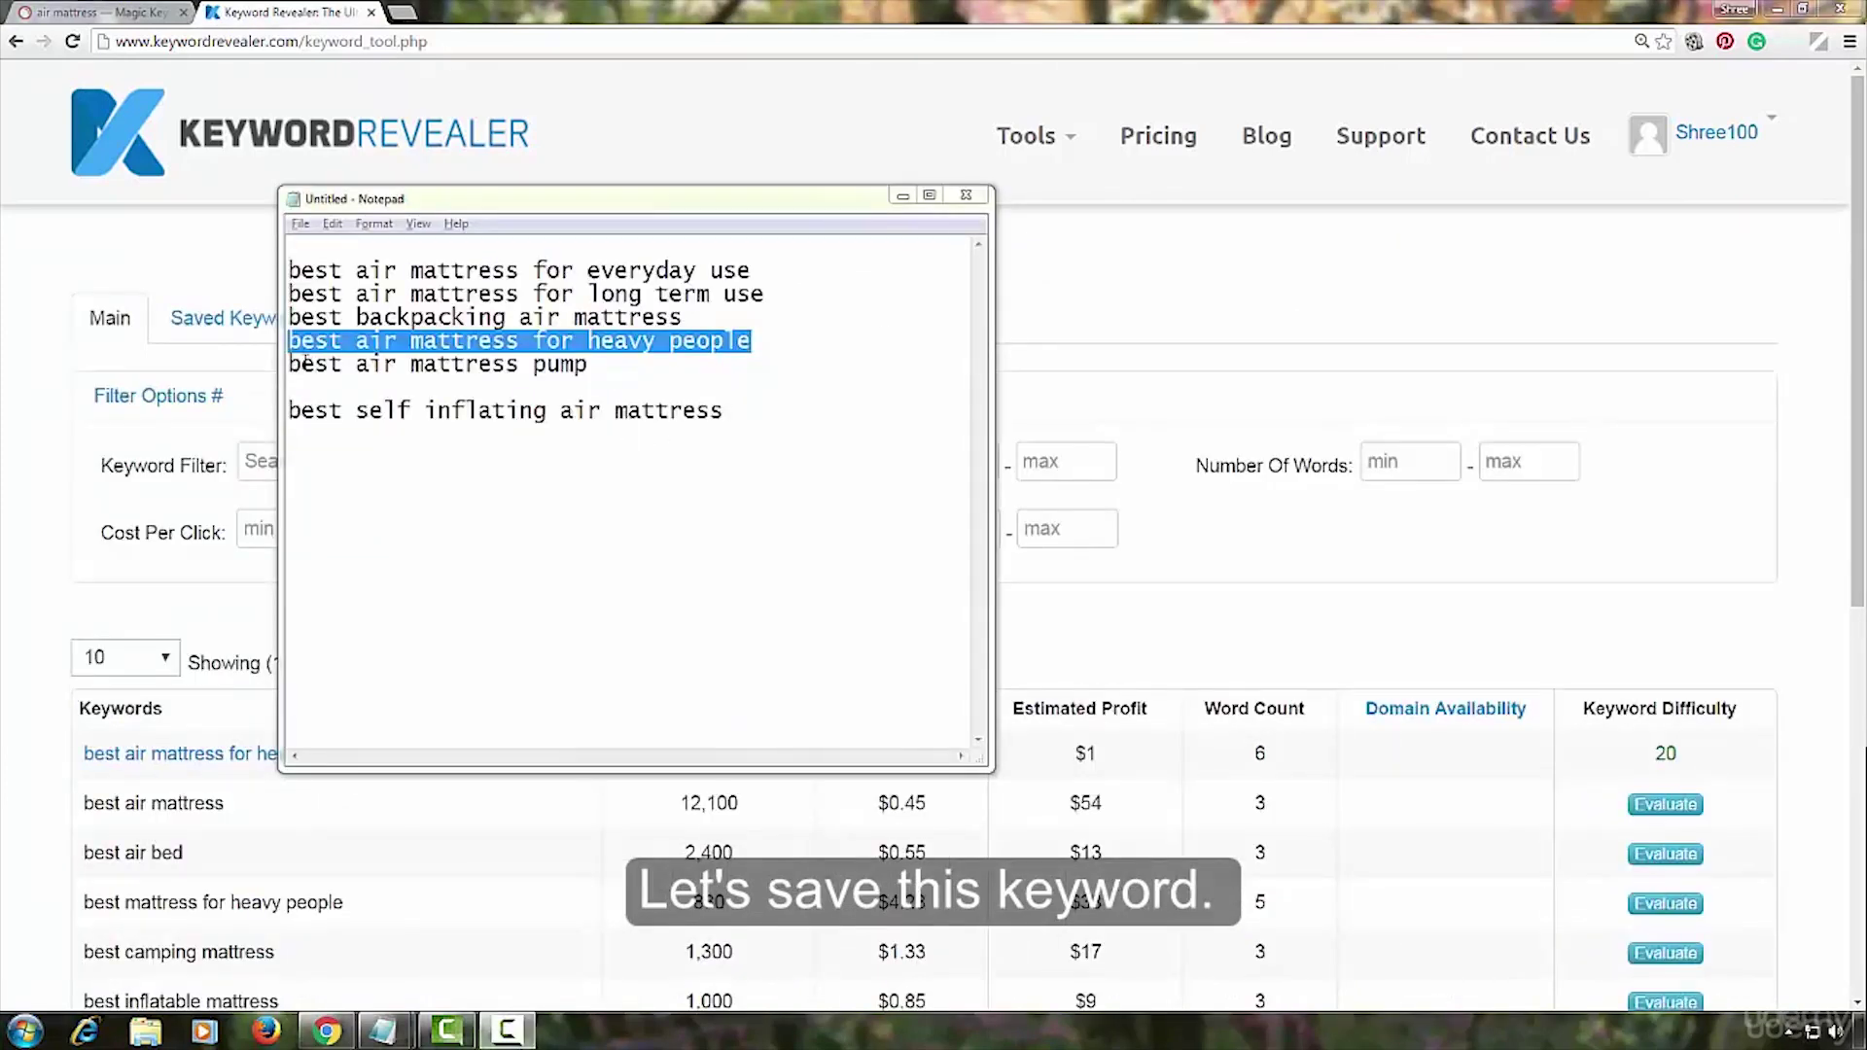
Copy "best air mattress pump" from the Notepad list and run a new Keyword Tool search for it.
drag(290, 364, 588, 364)
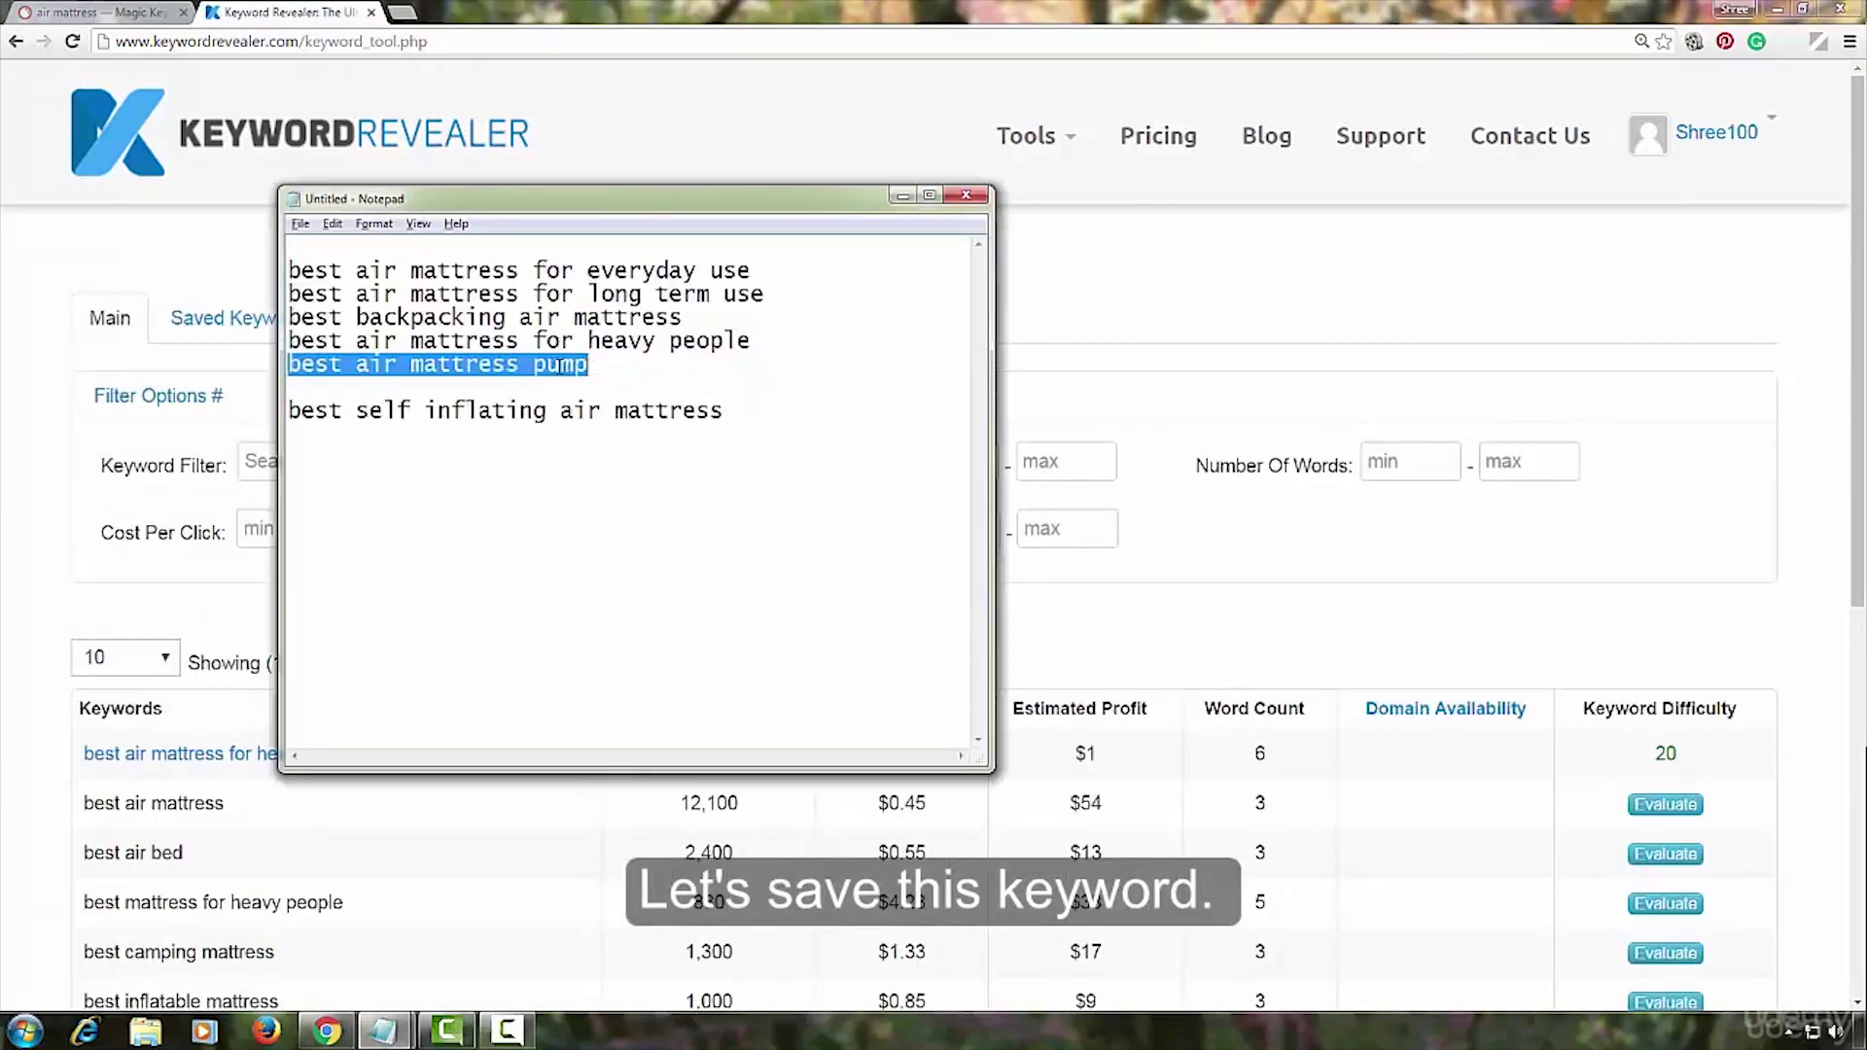
right_click(556, 362)
click(583, 424)
click(905, 196)
click(1036, 135)
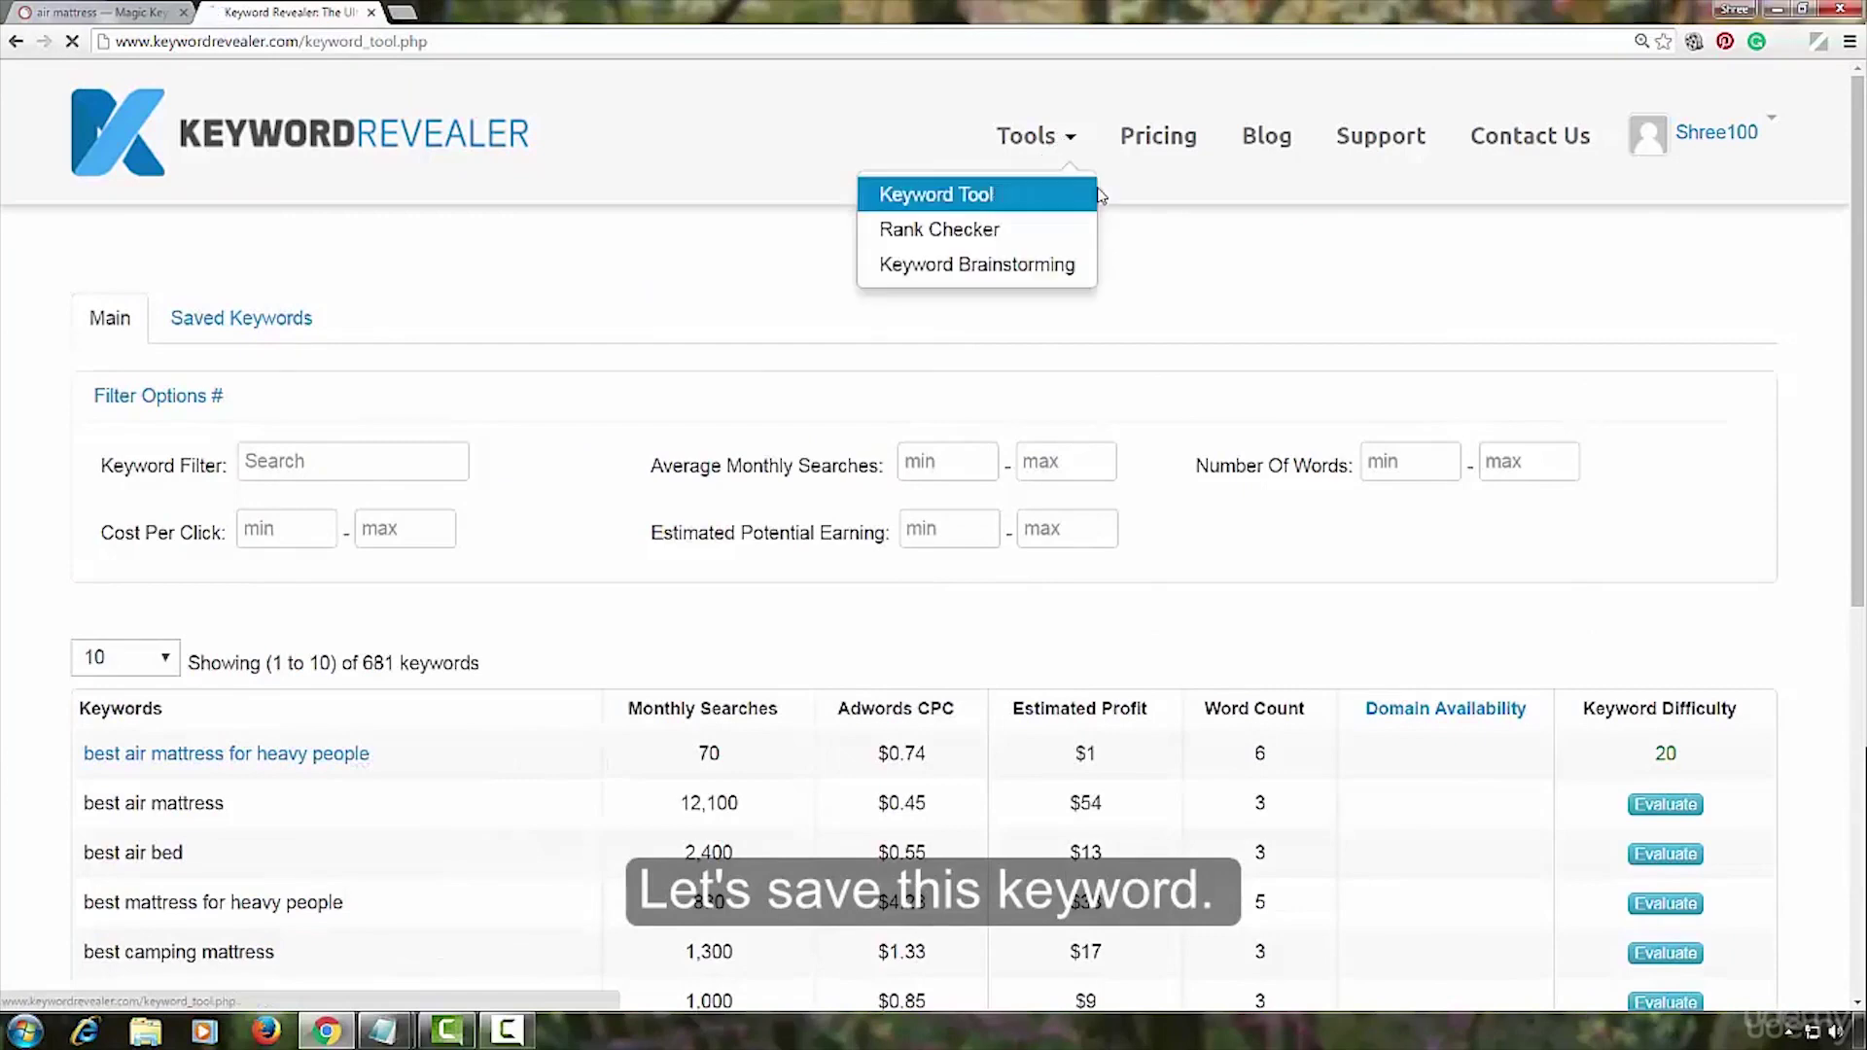
click(963, 194)
right_click(247, 450)
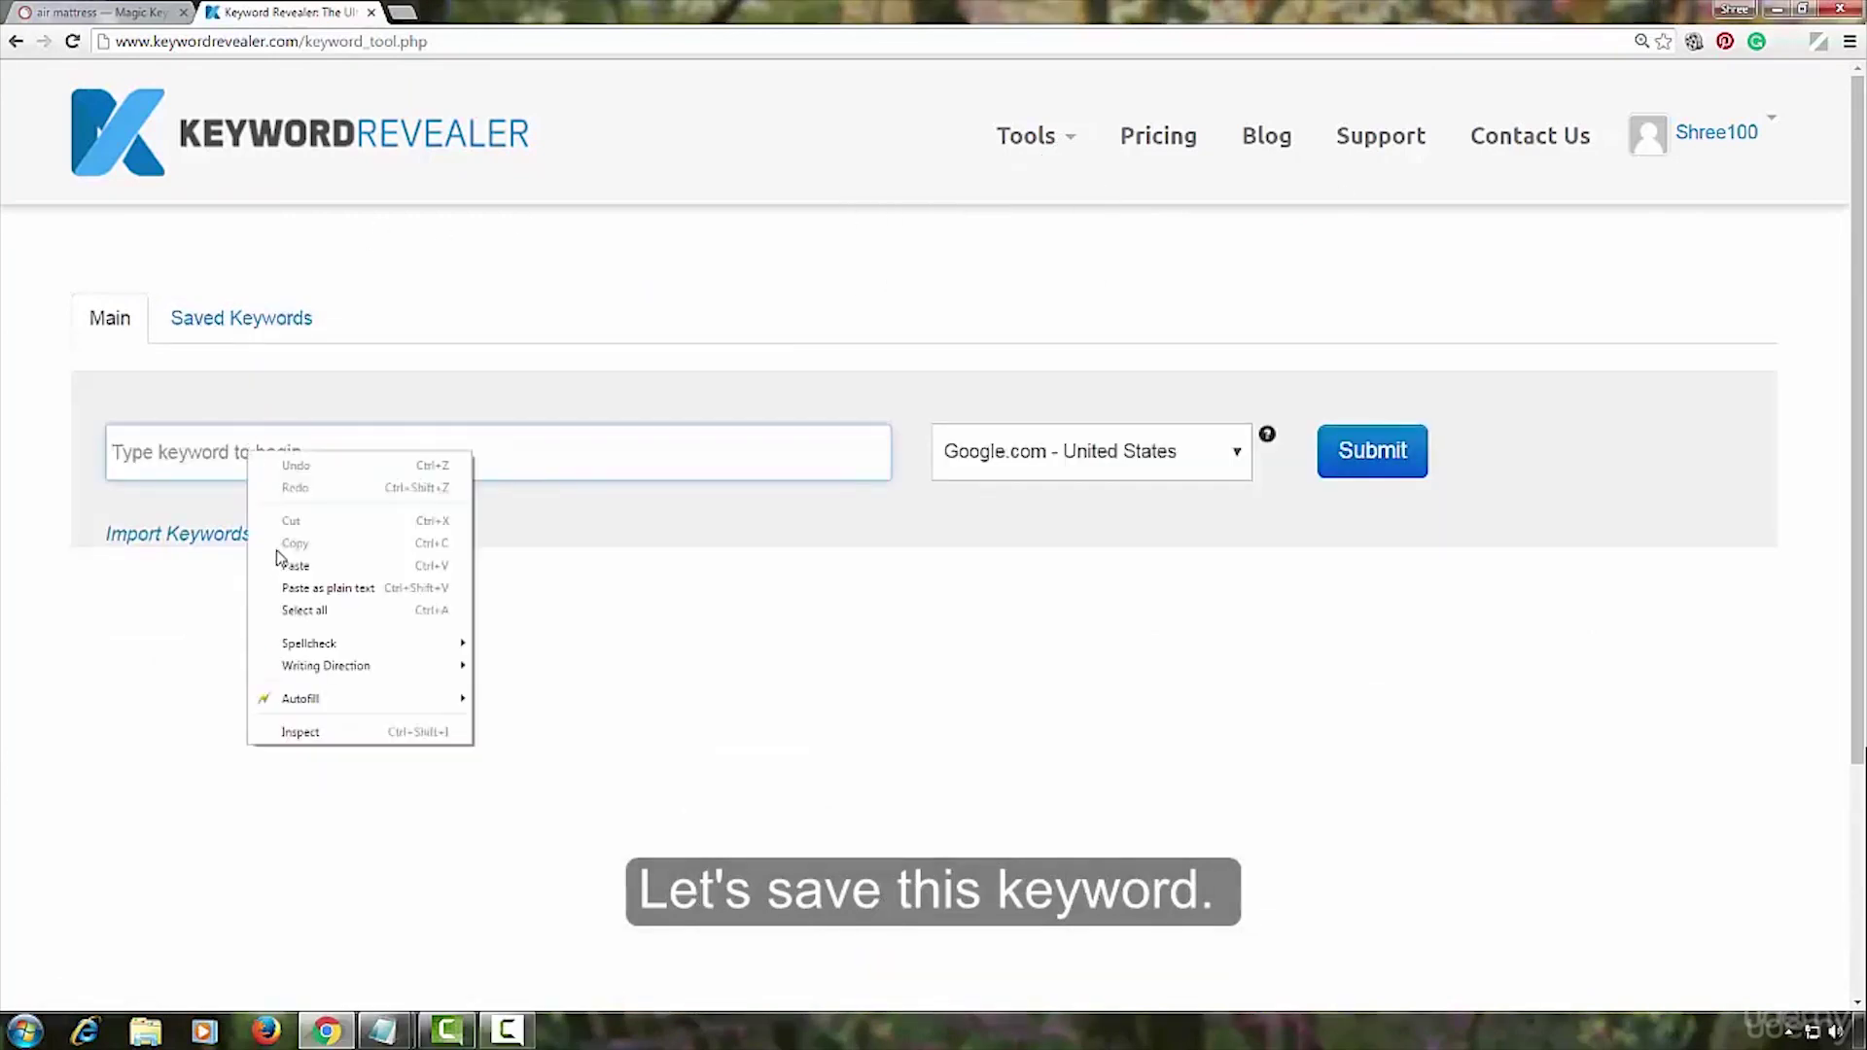
click(258, 562)
click(1374, 450)
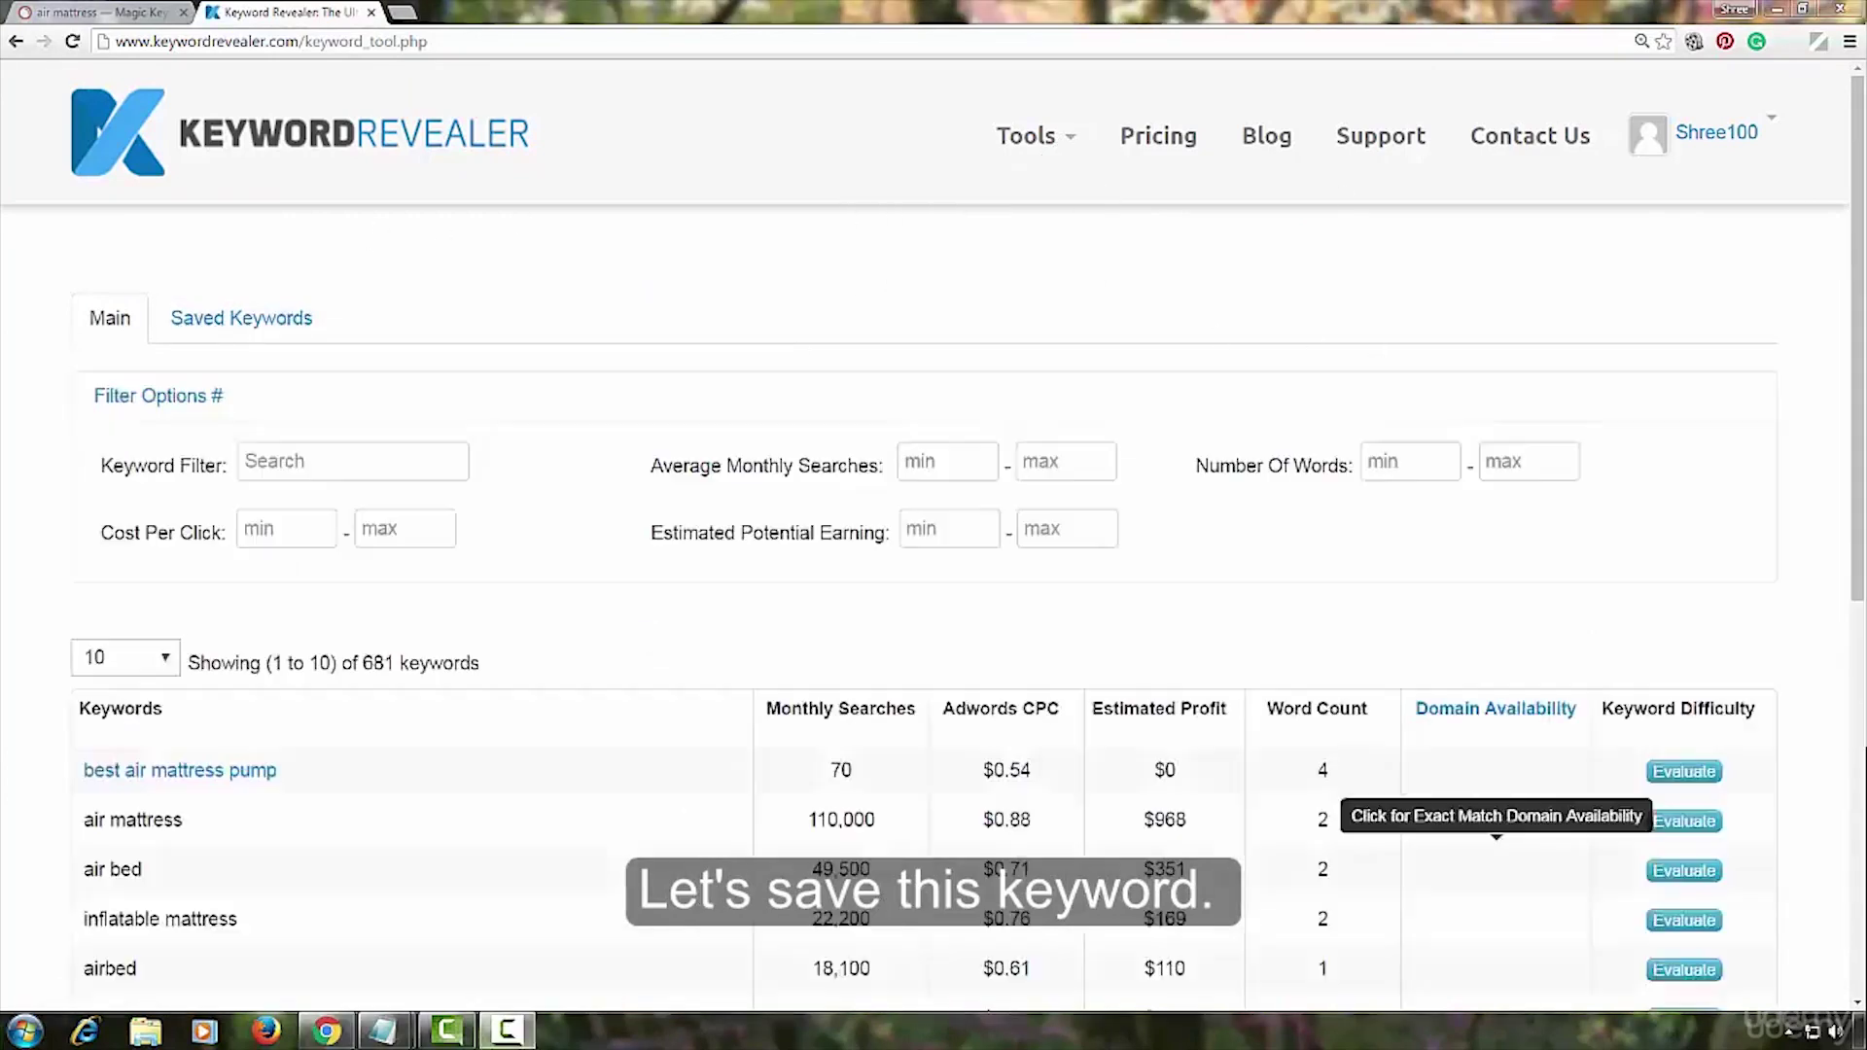
Evaluate the difficulty of "best air mattress pump", review its top ten ranking sites and save the keyword.
click(1677, 773)
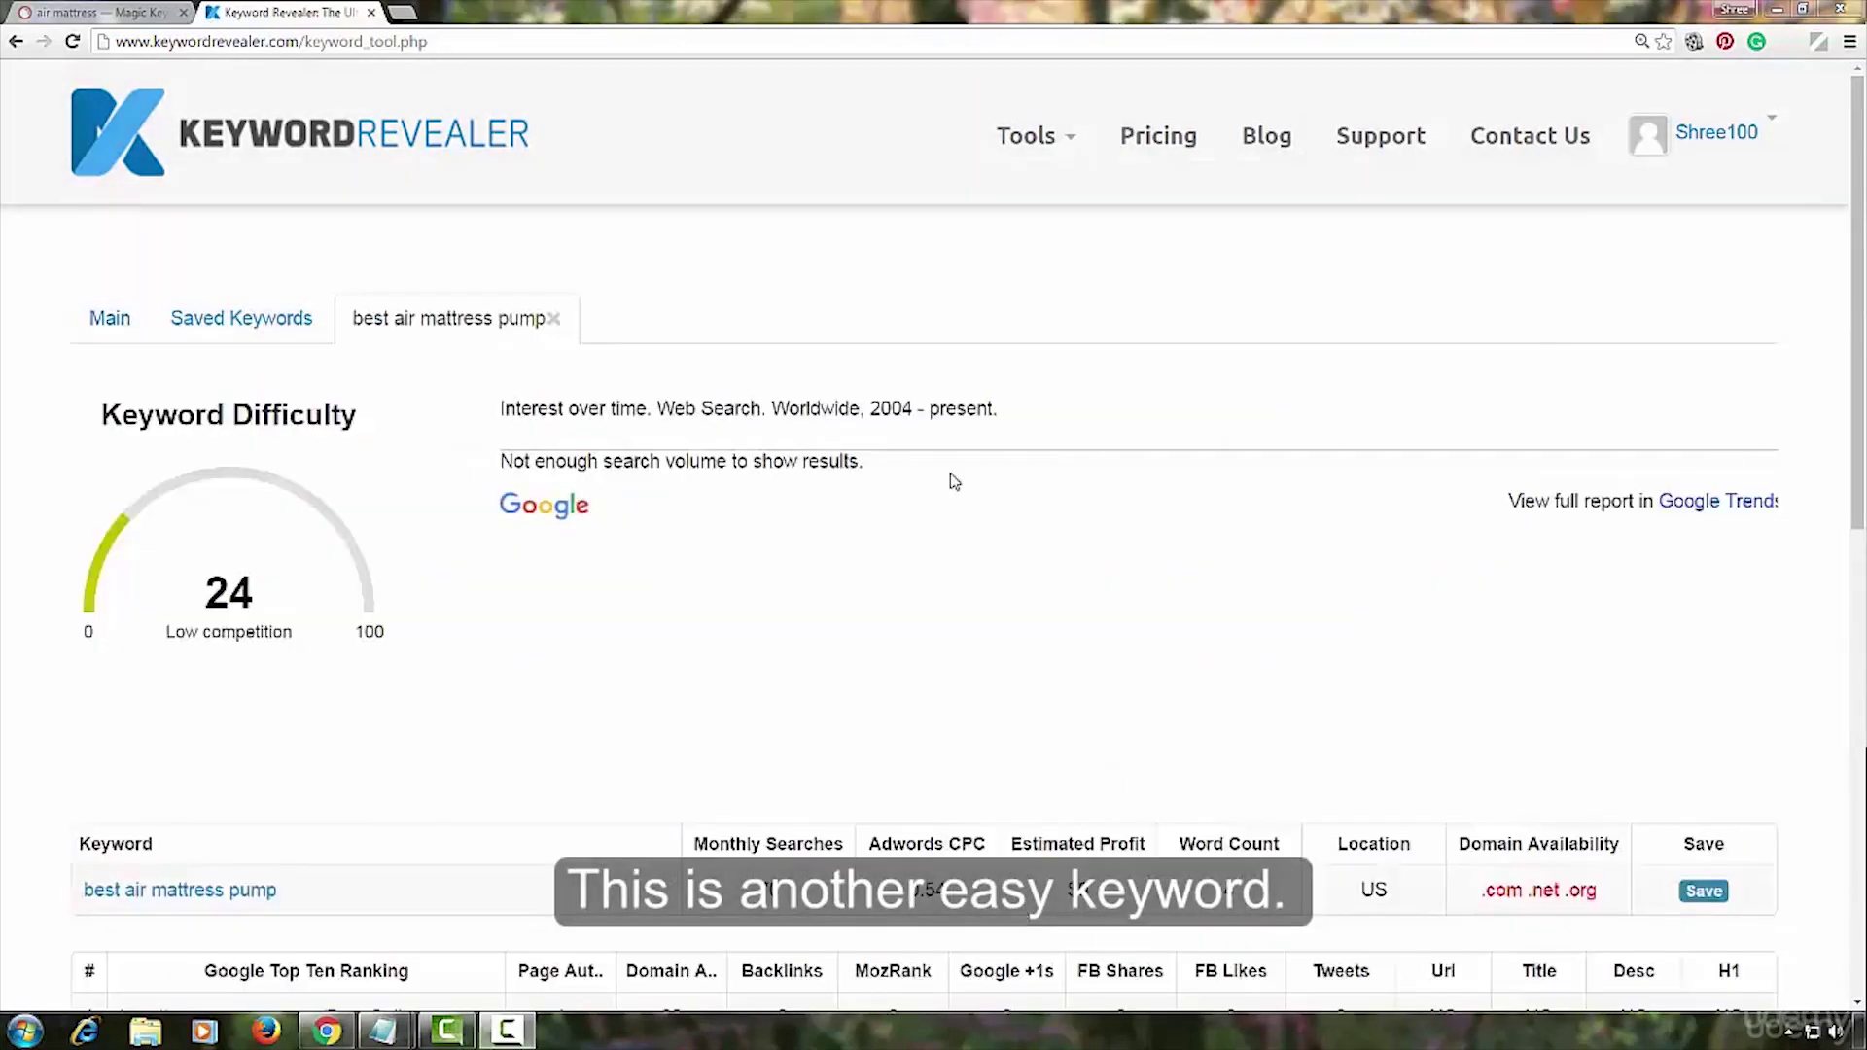
scroll(888, 613, down, 9)
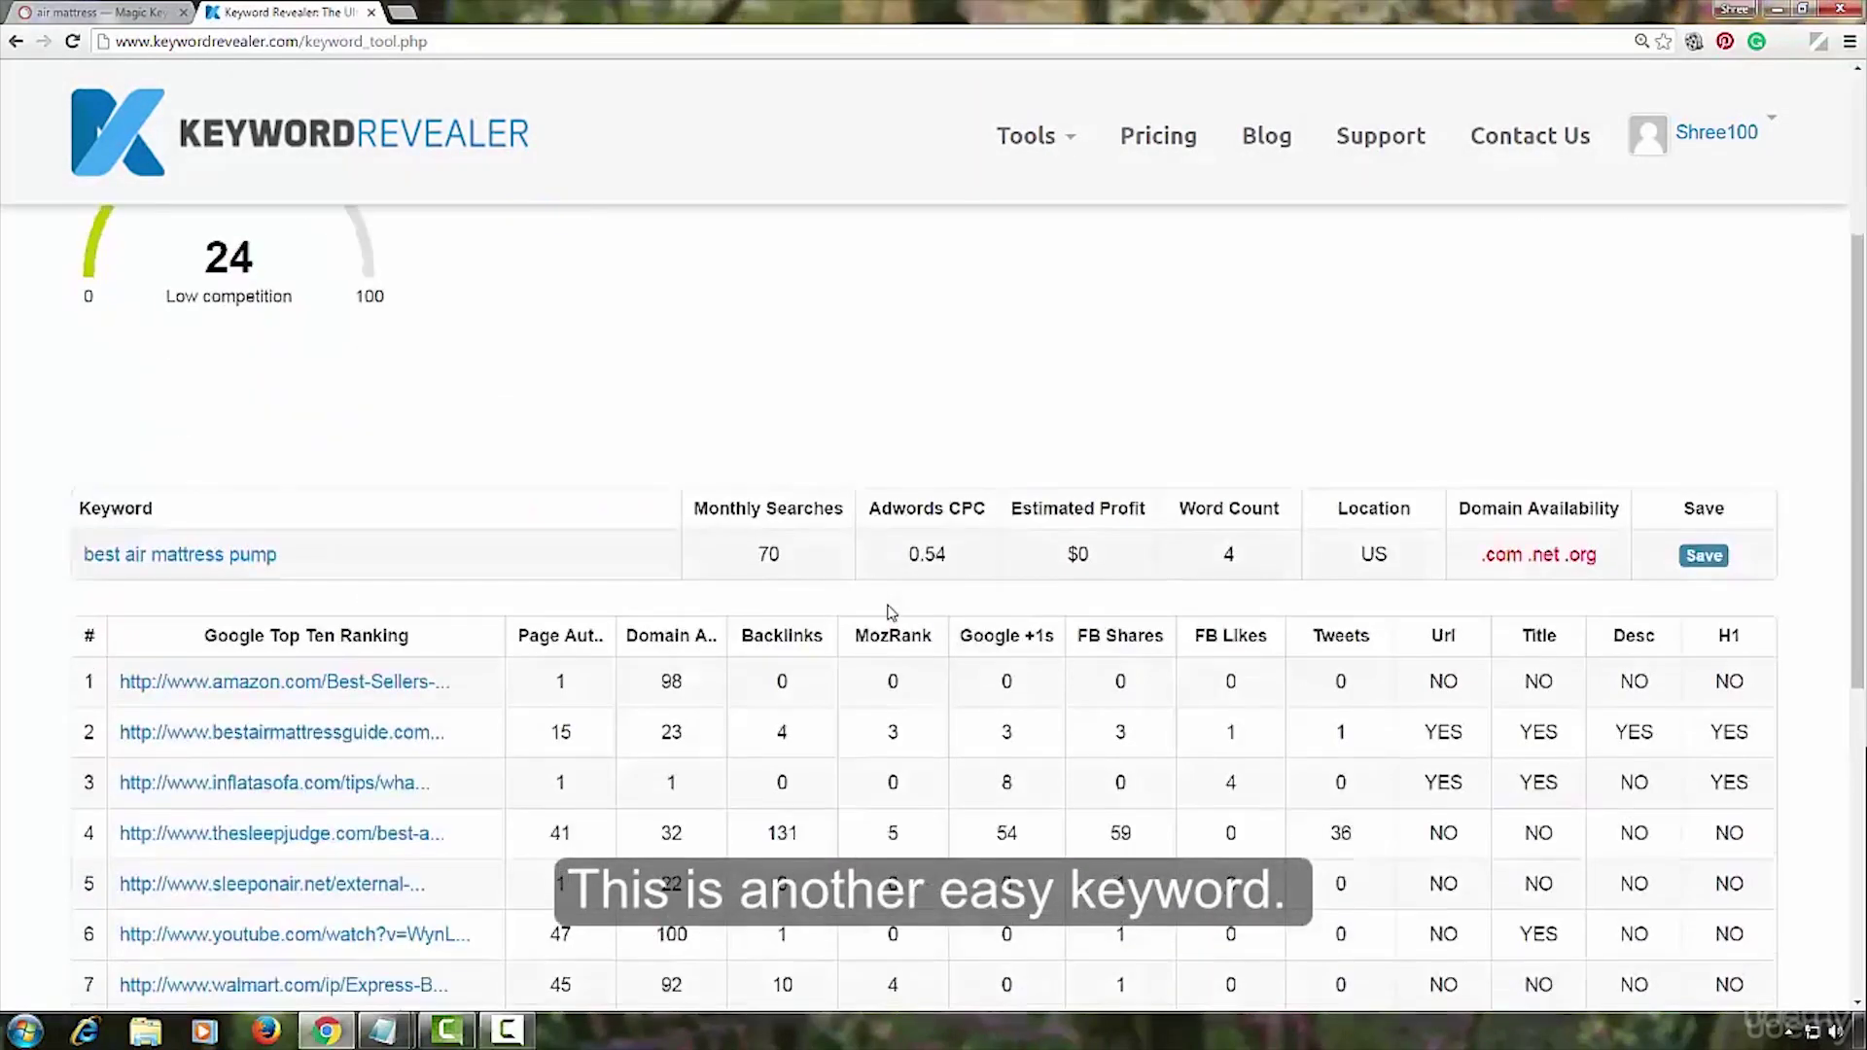
scroll(892, 610, up, 2)
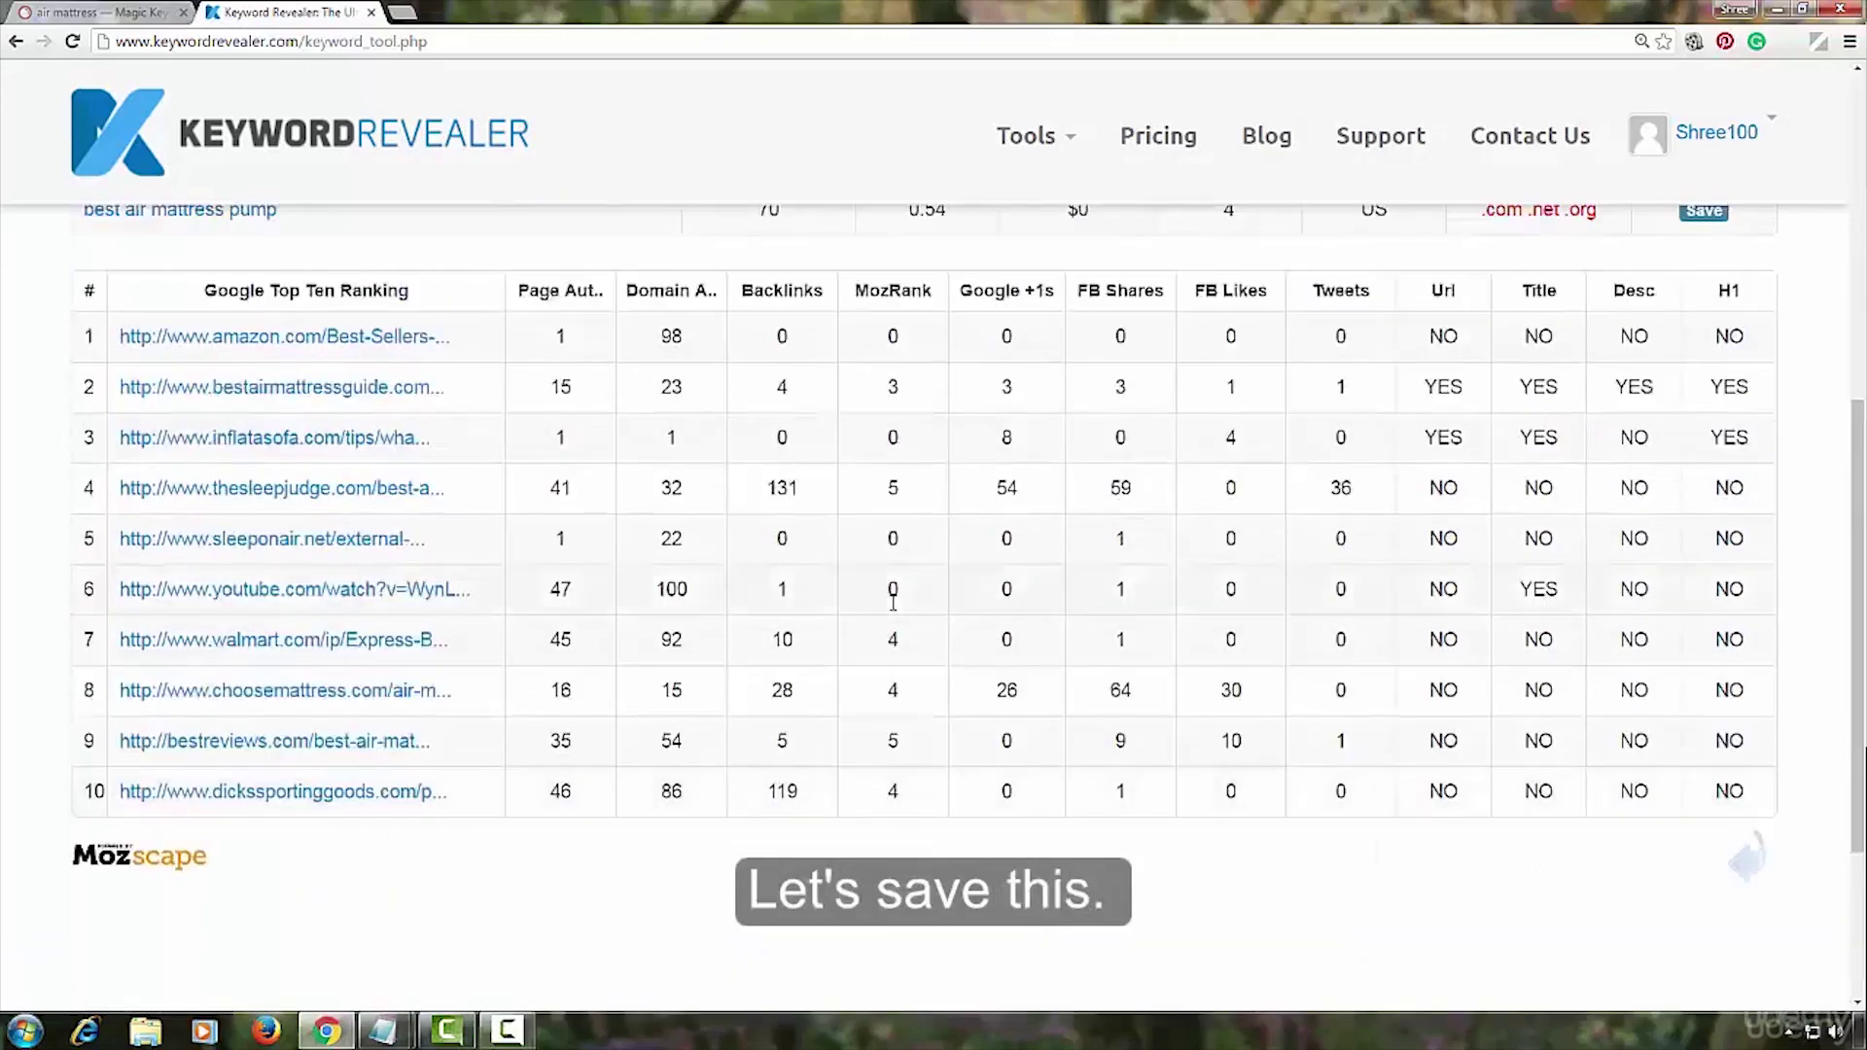
scroll(893, 610, up, 6)
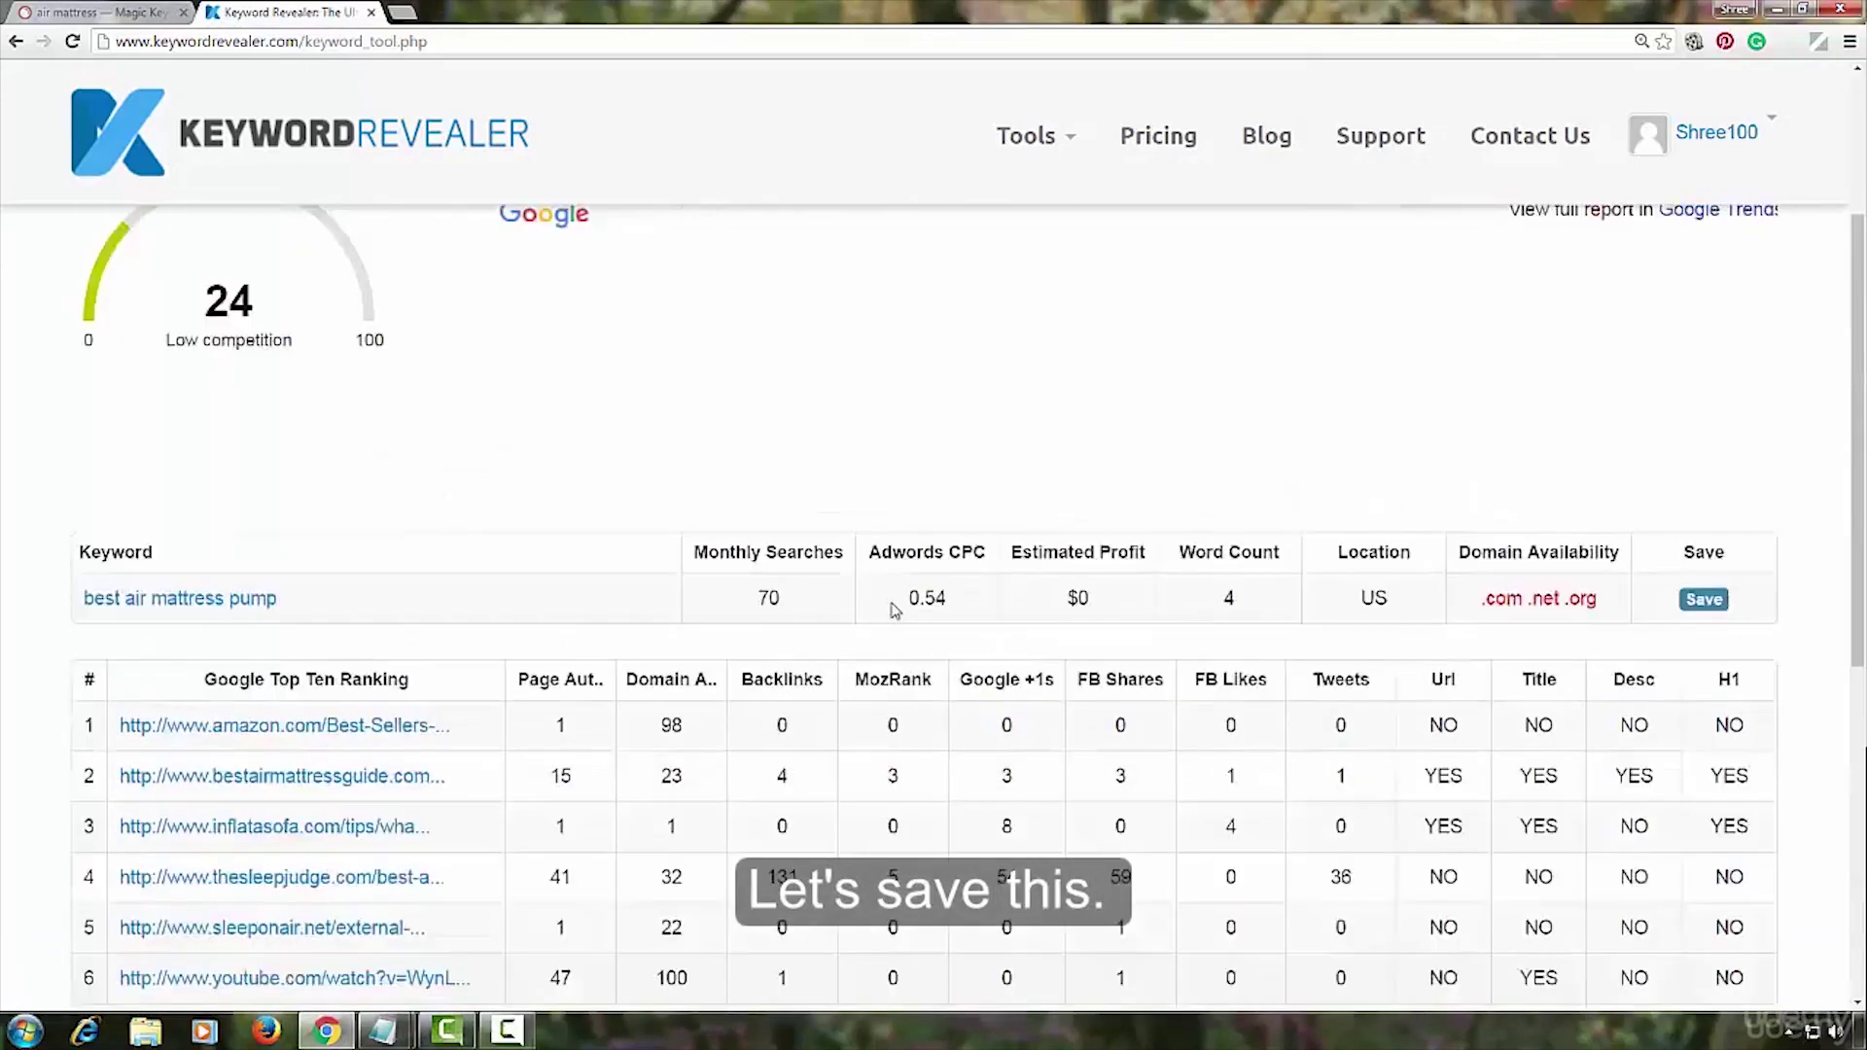
click(1704, 794)
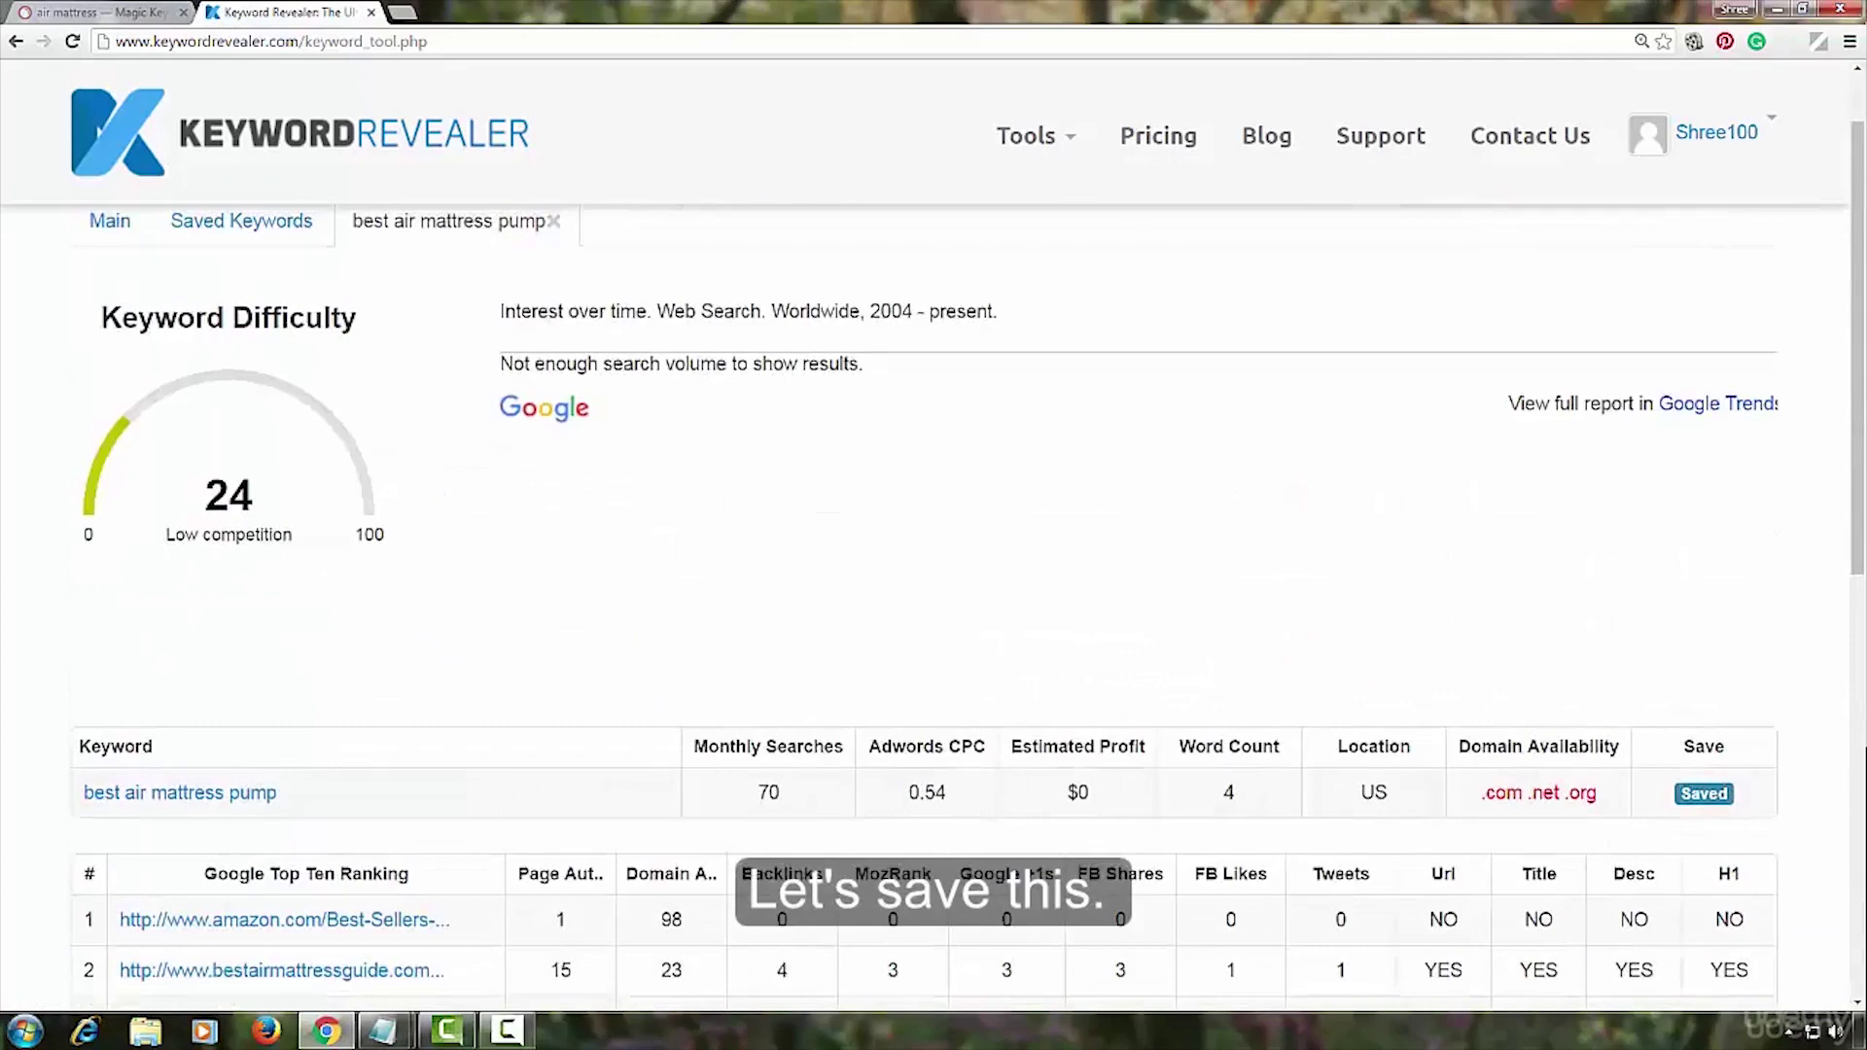
Close the "best air mattress pump" report and run a new keyword search for "best self inflating air mattress".
click(553, 221)
right_click(365, 447)
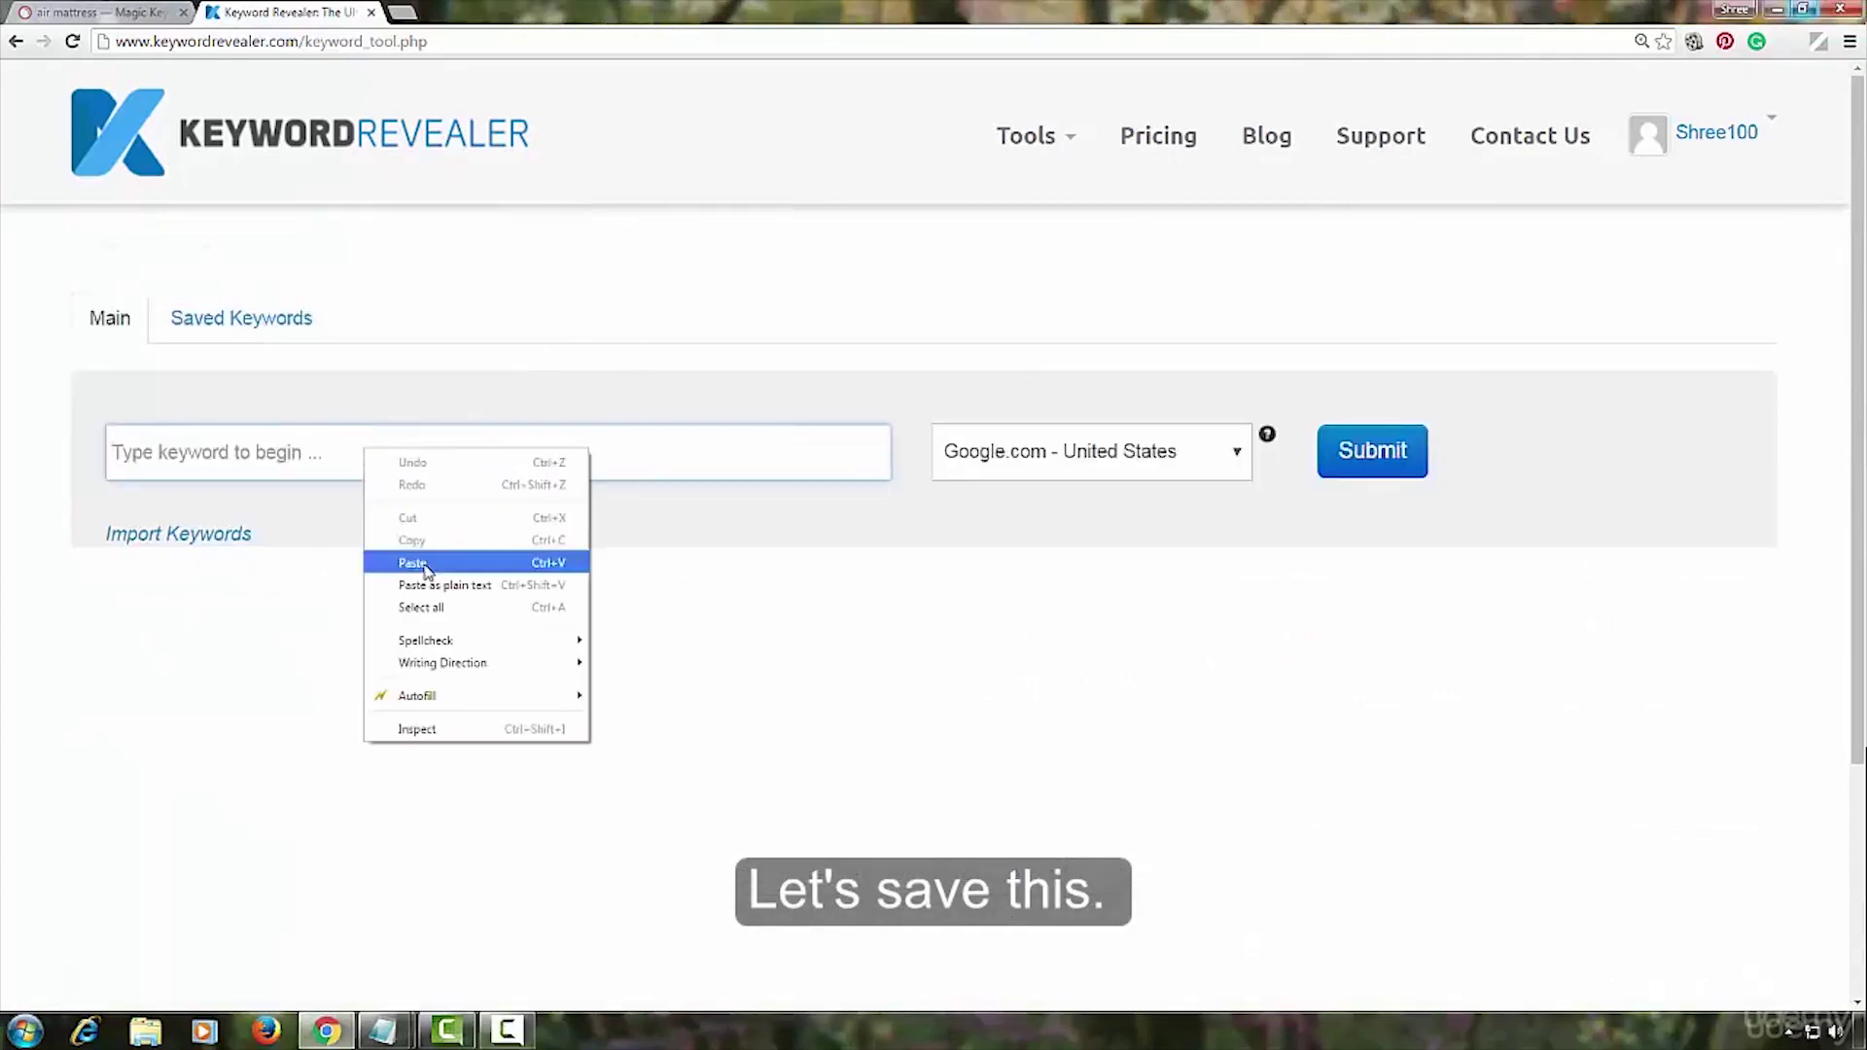
click(425, 567)
click(1410, 448)
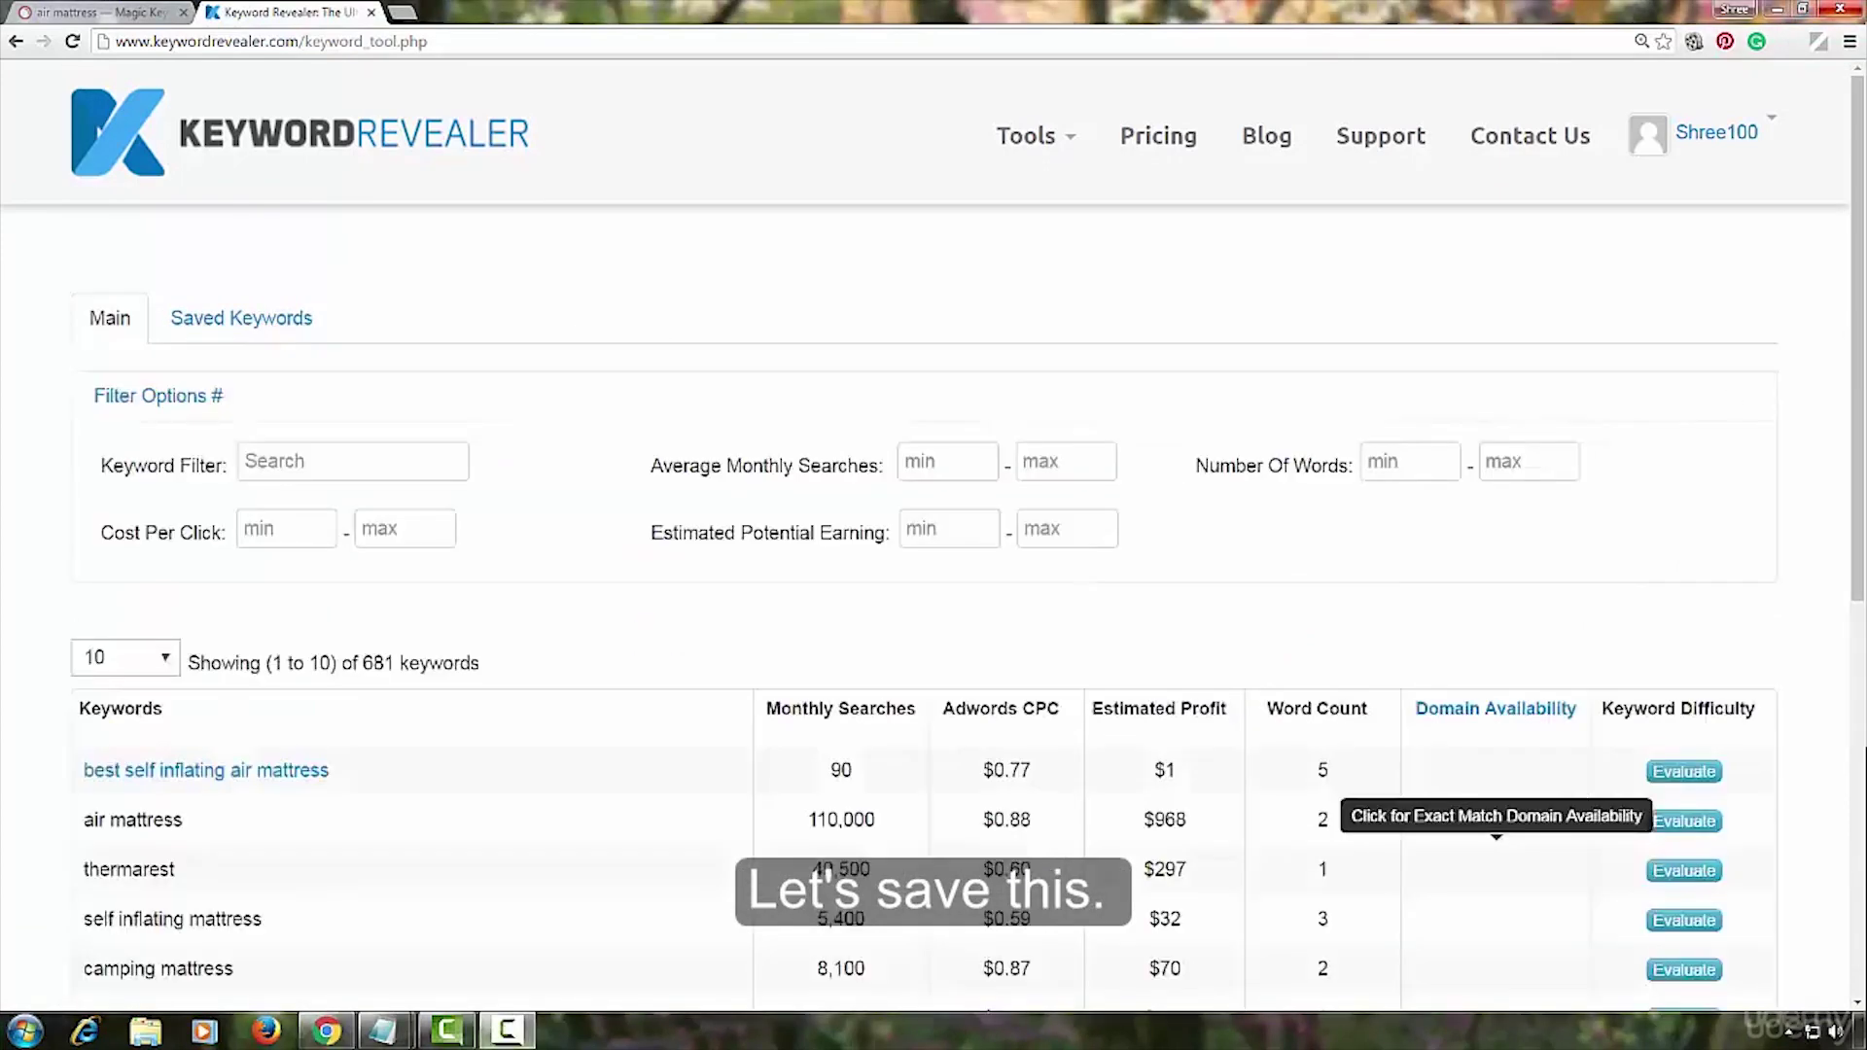
Evaluate the difficulty of "best self inflating air mattress", review its top ten ranking sites and save the keyword.
click(1685, 771)
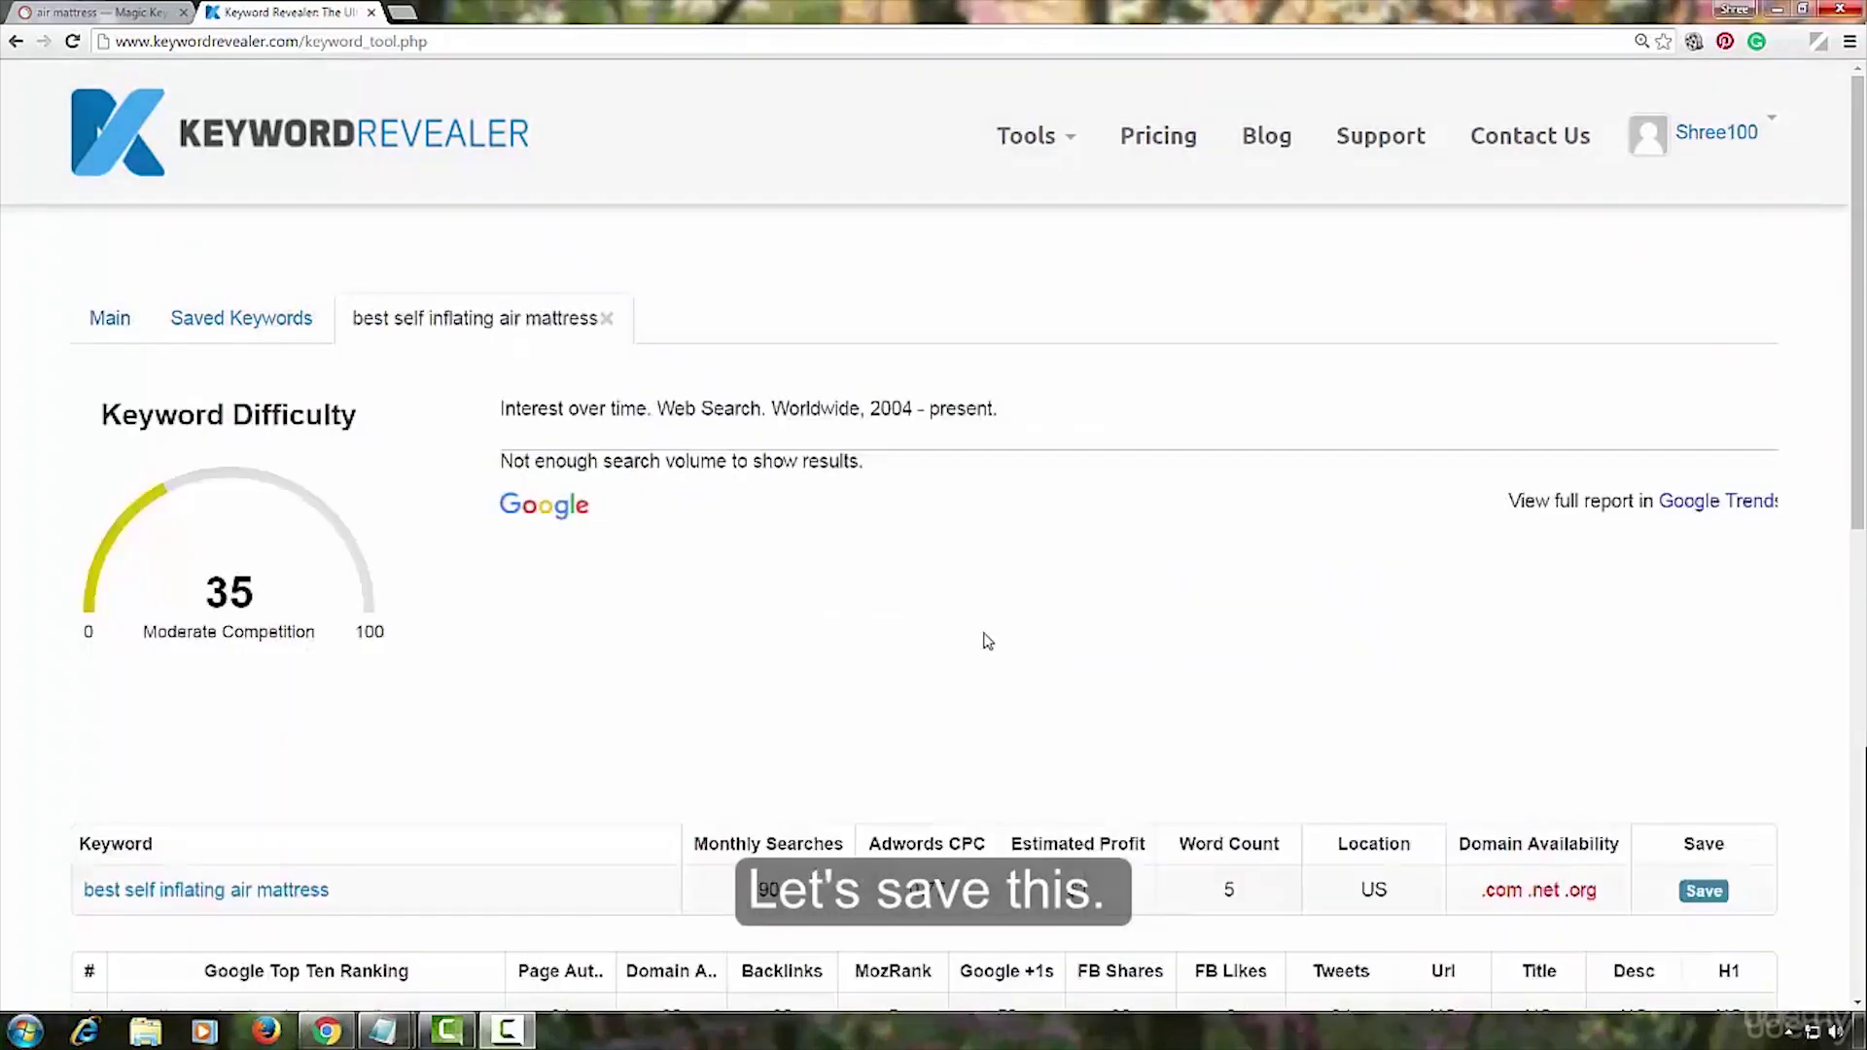
scroll(1043, 626, down, 5)
scroll(1044, 627, down, 3)
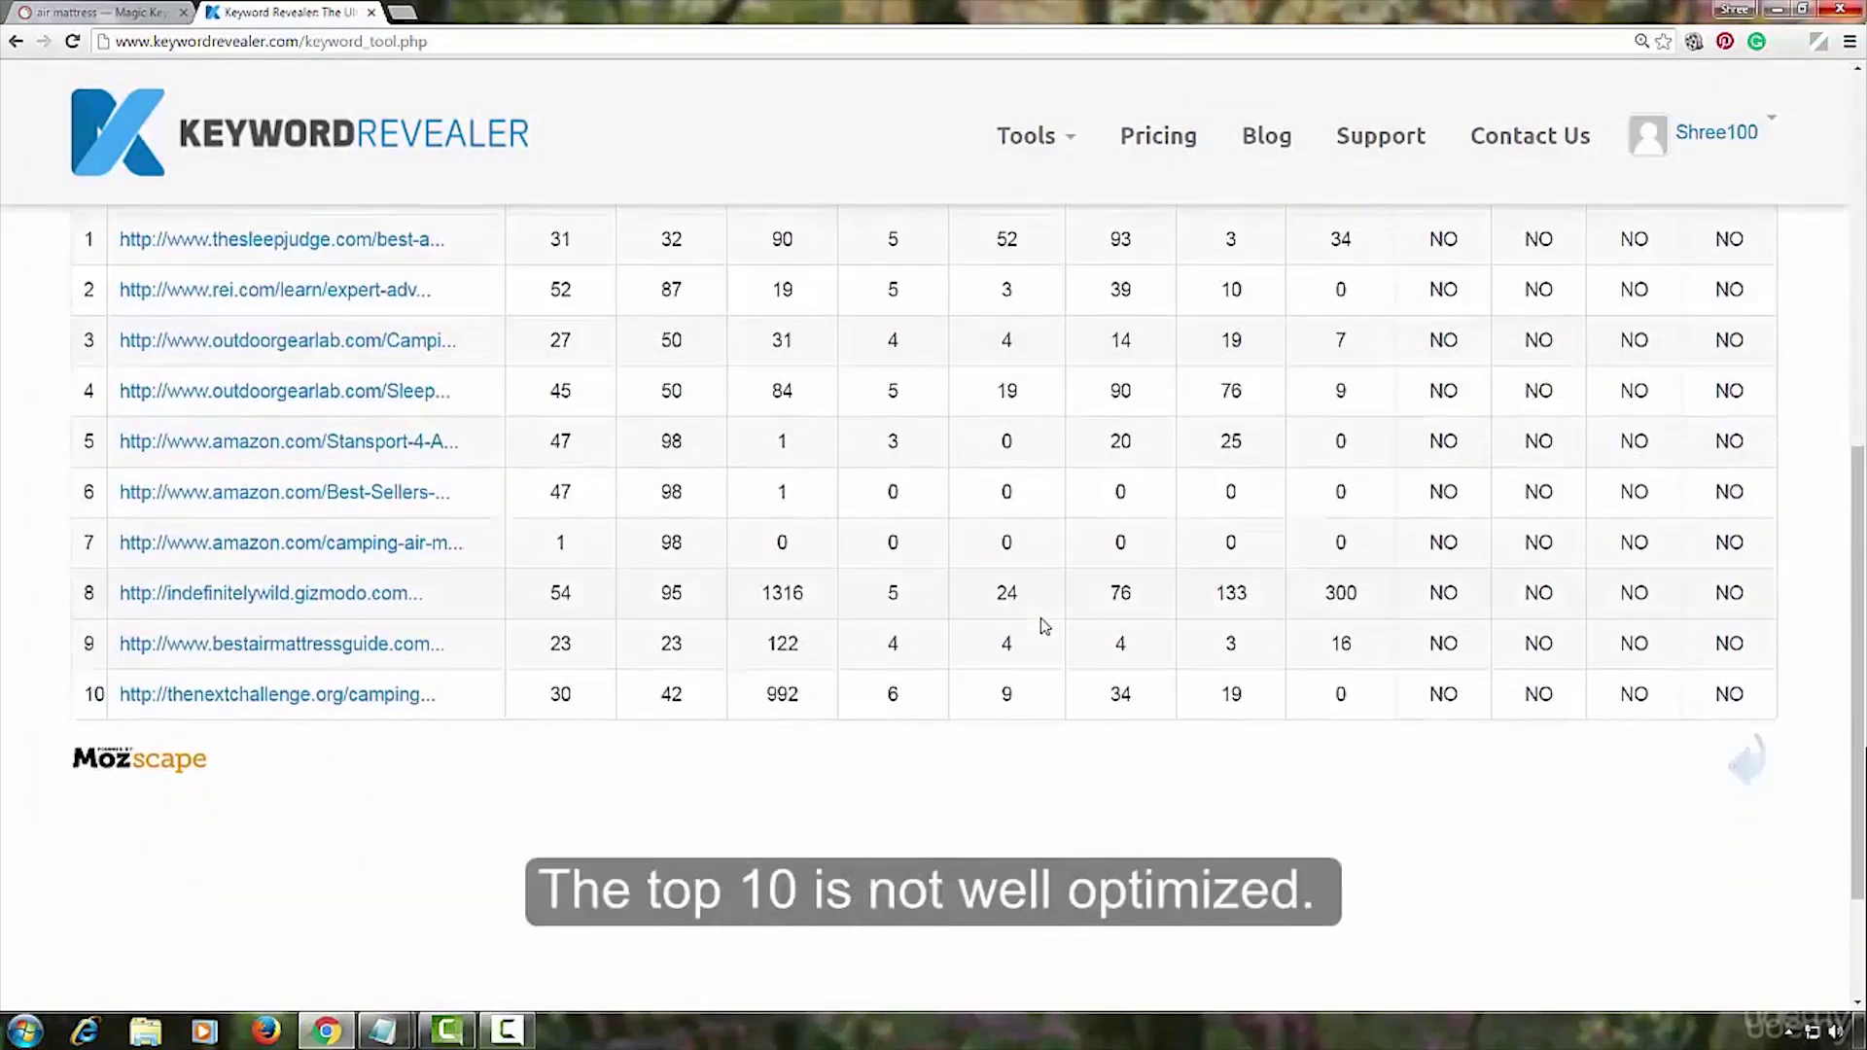
scroll(1042, 626, up, 2)
scroll(1043, 627, up, 1)
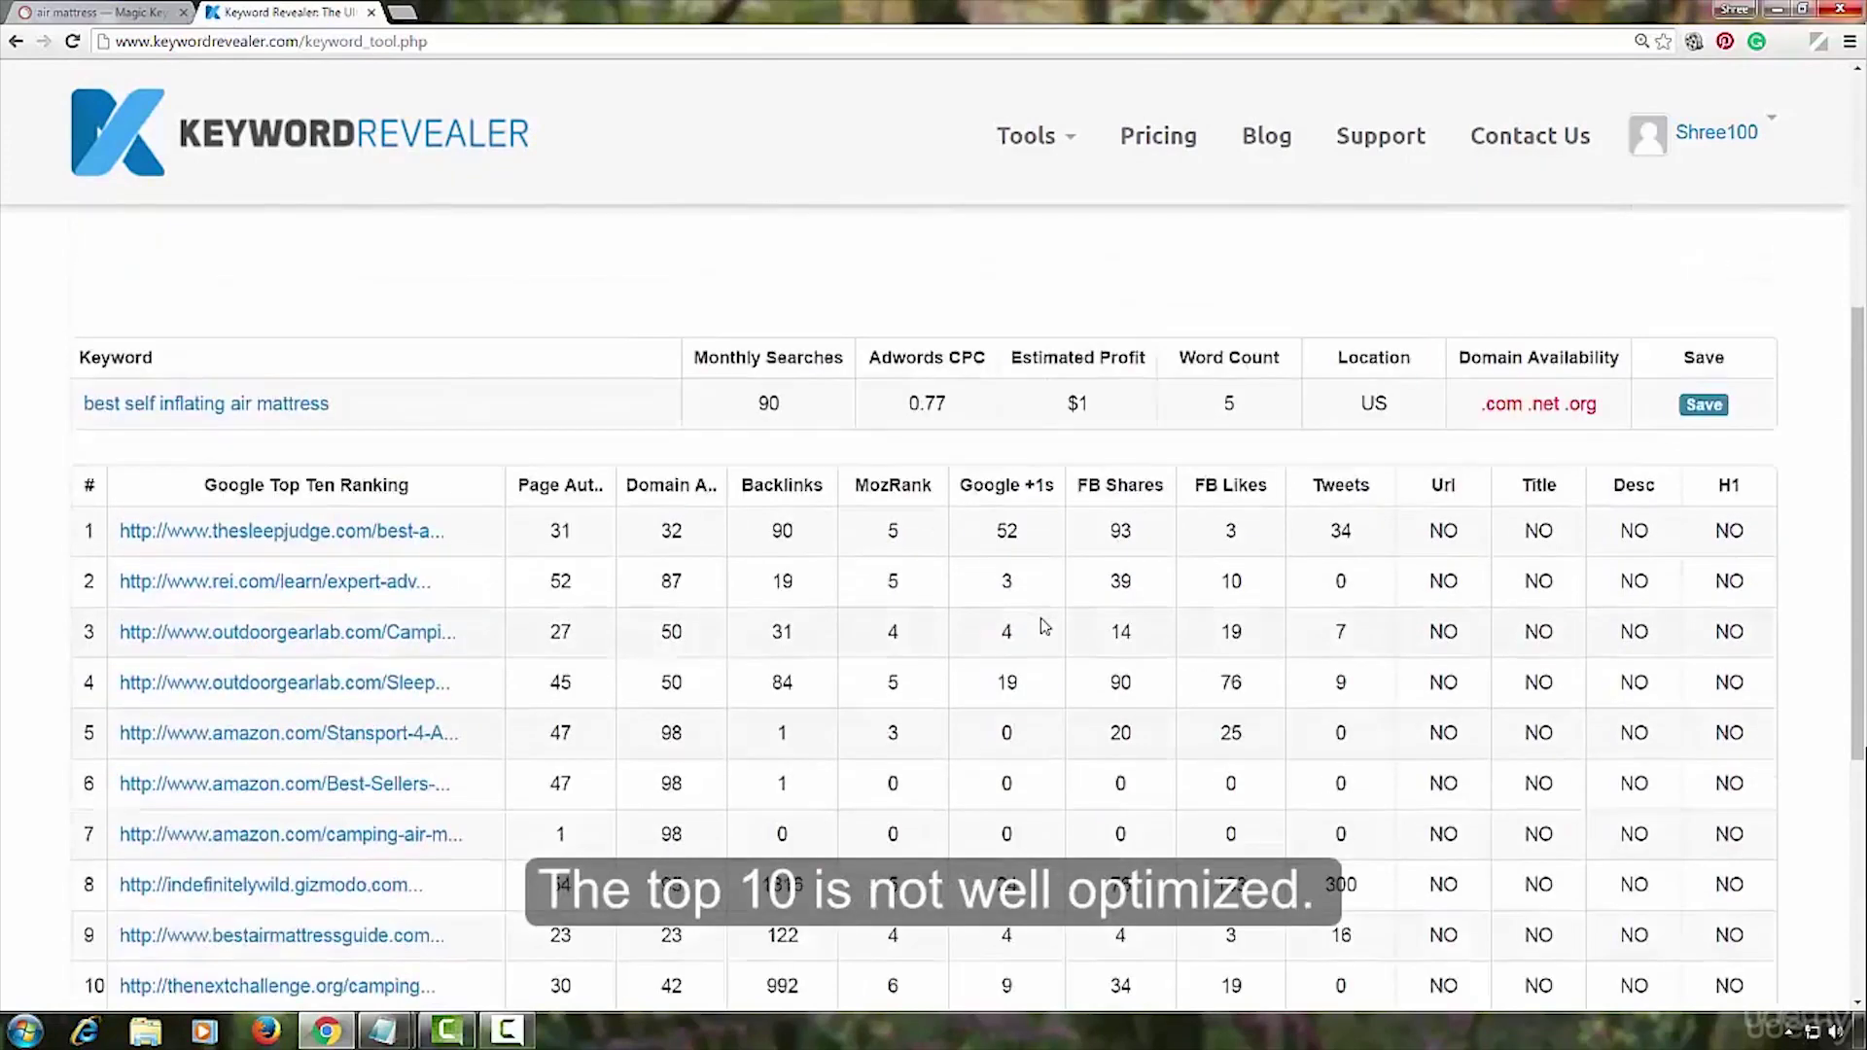
scroll(1134, 733, down, 2)
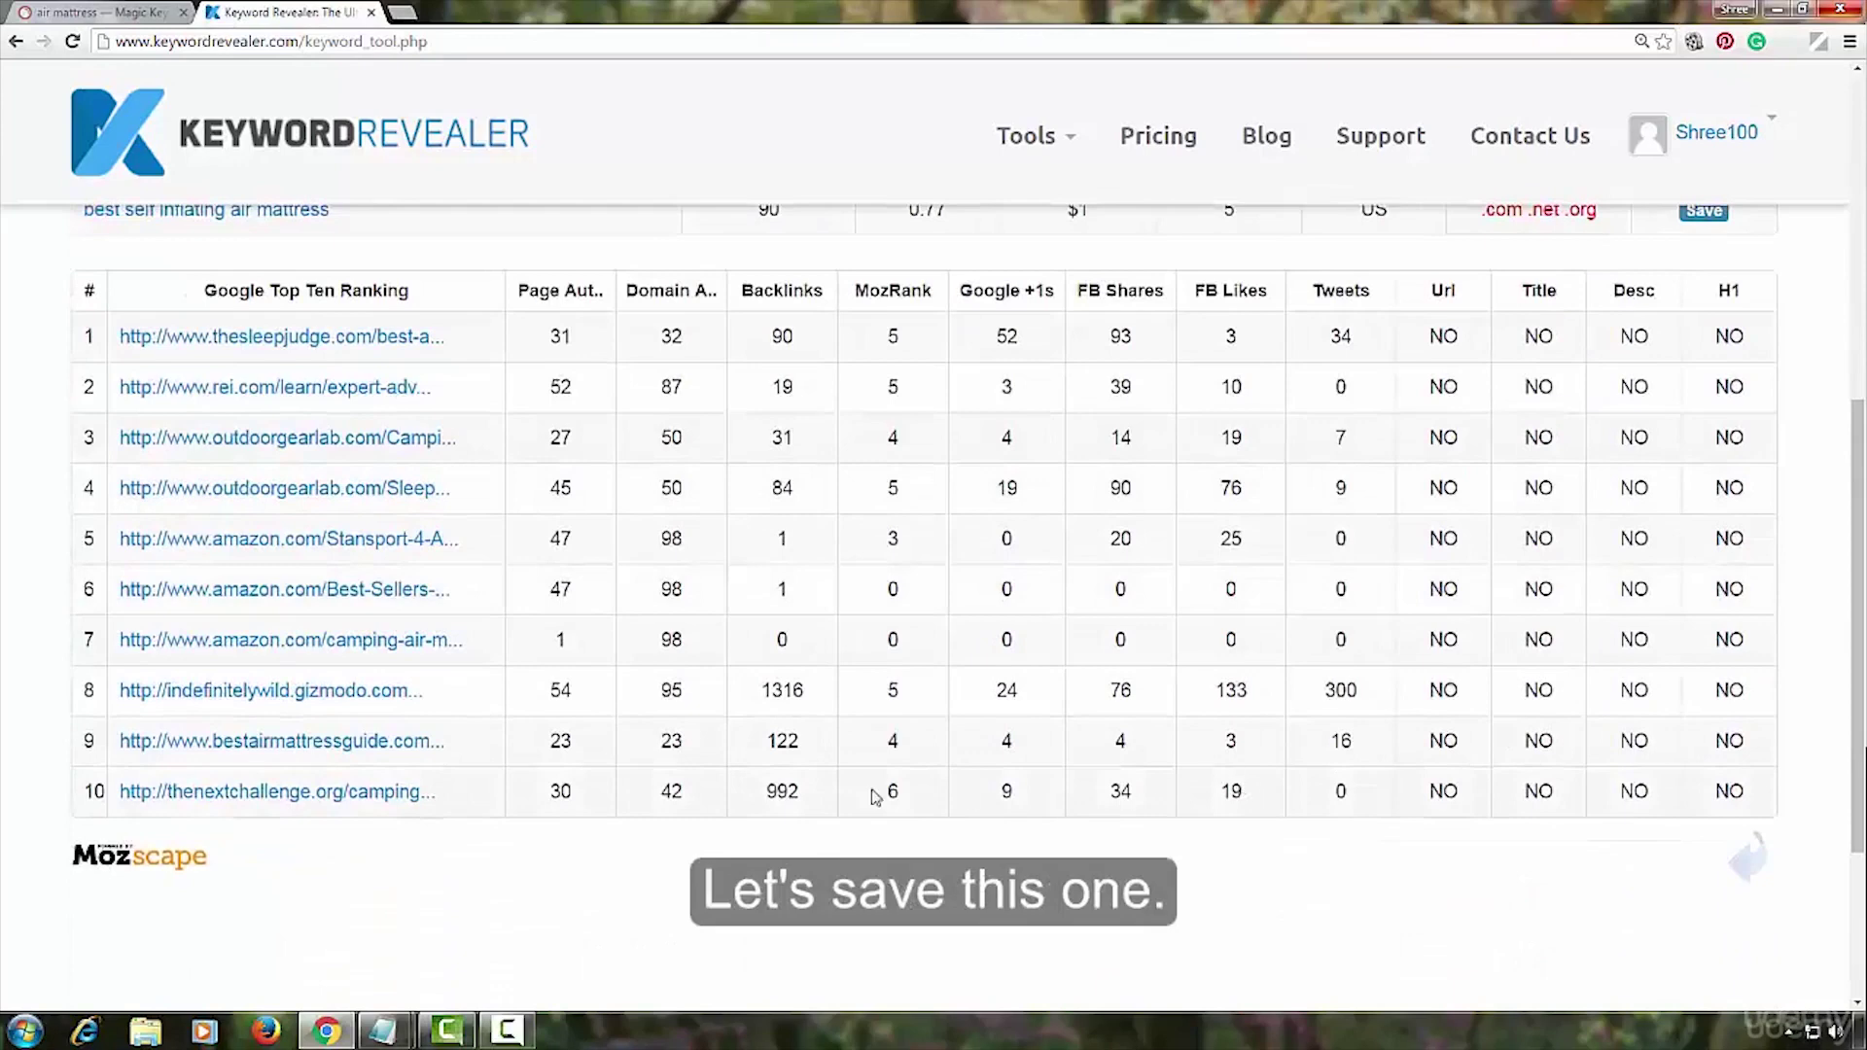
scroll(1213, 718, up, 7)
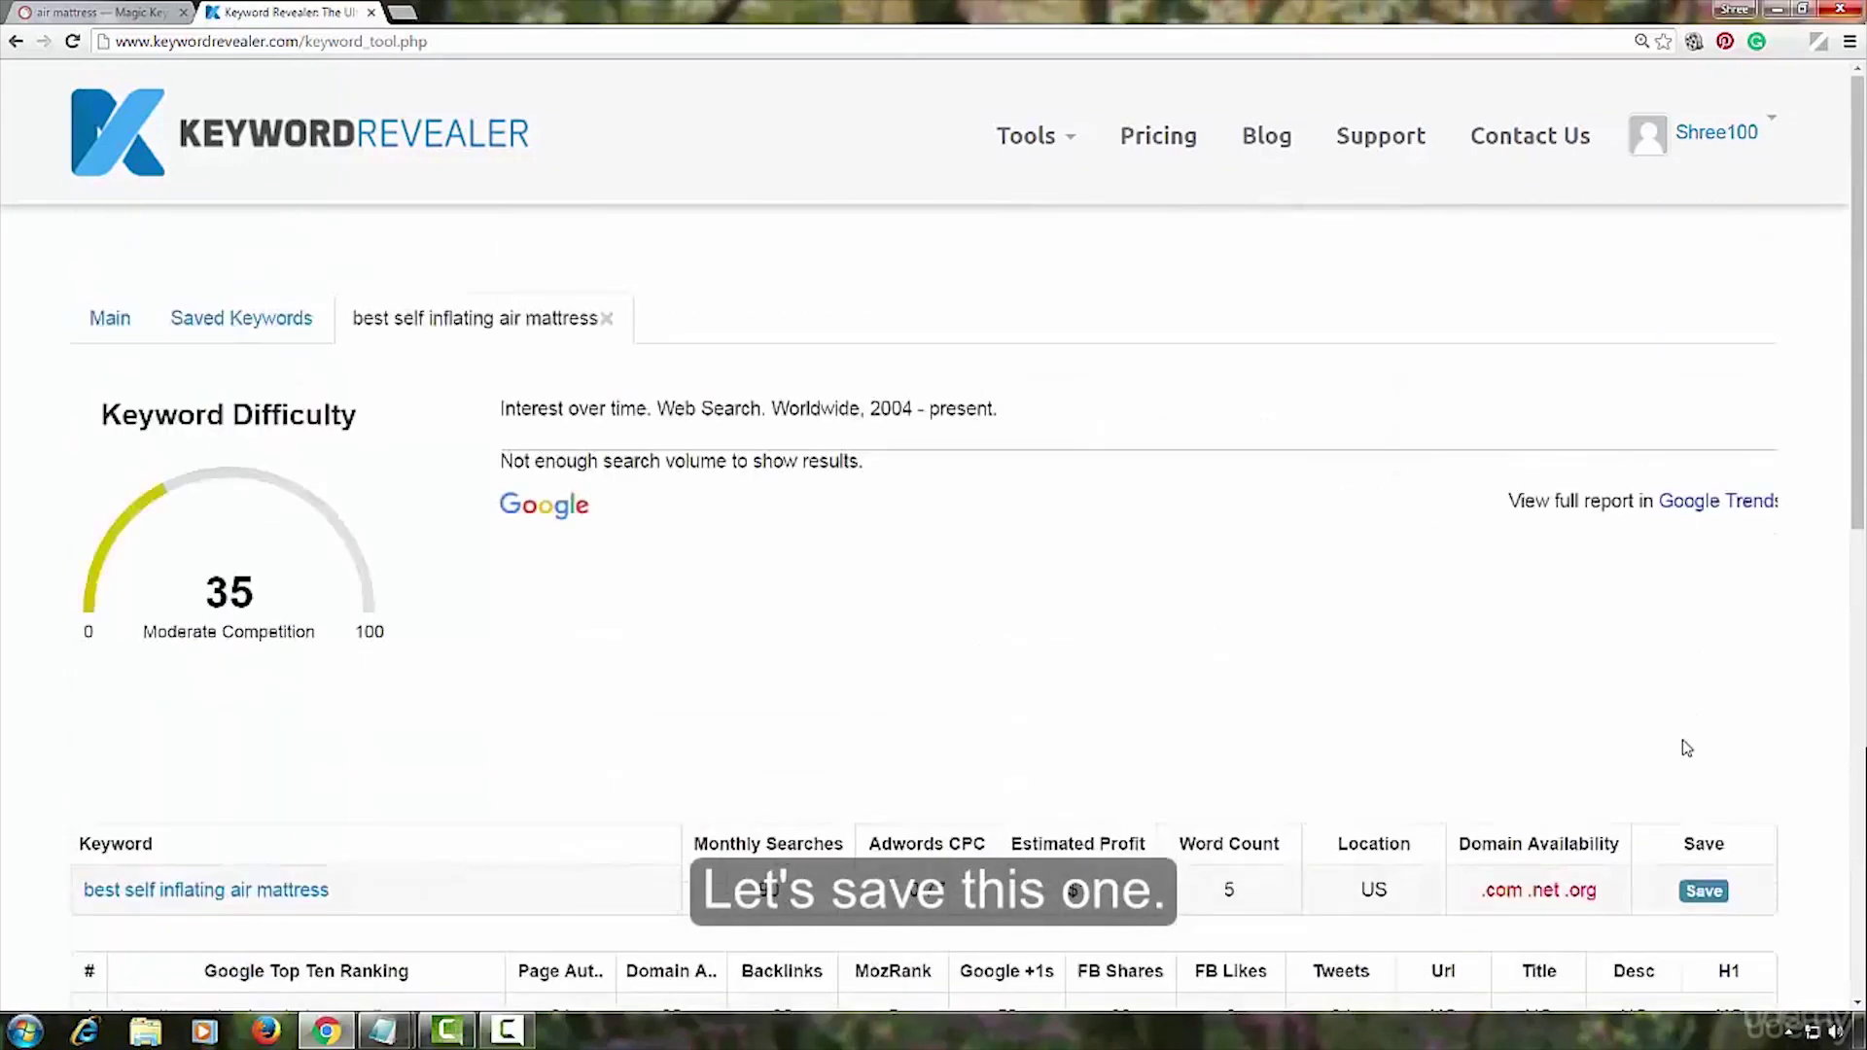
click(1705, 895)
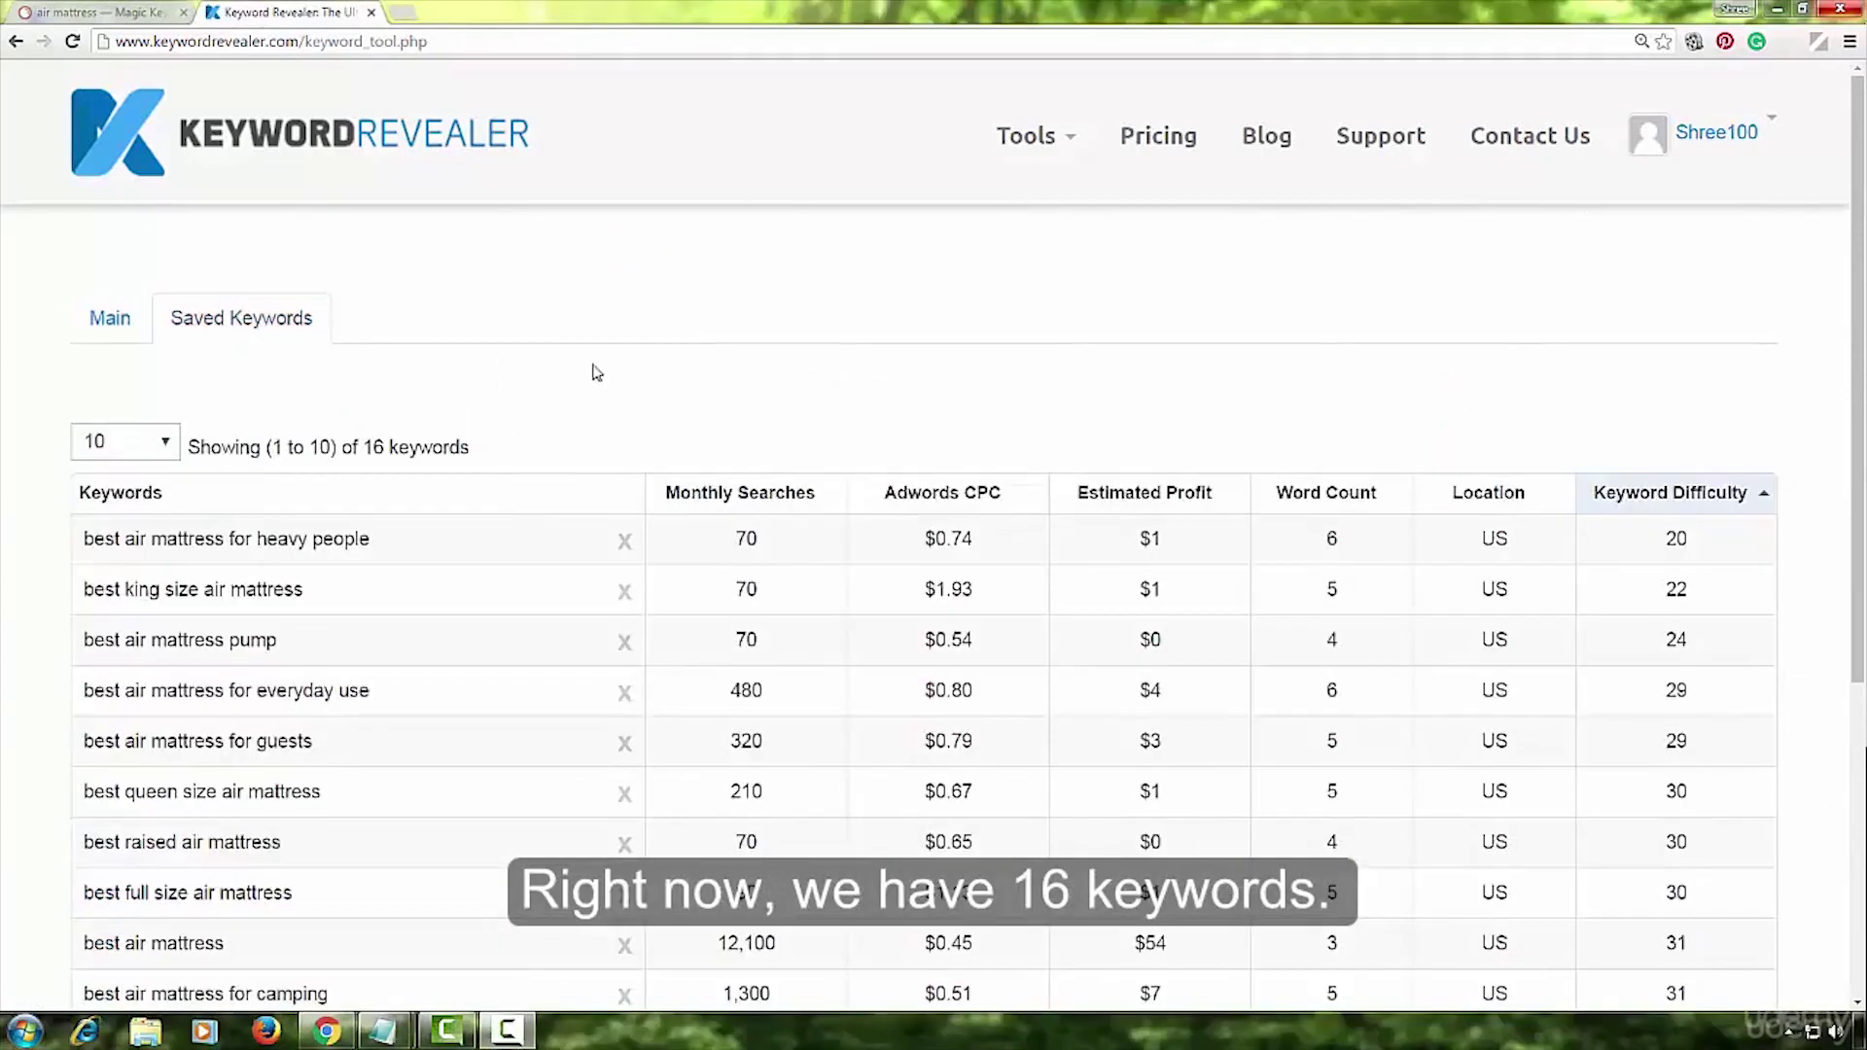
drag(369, 443, 380, 440)
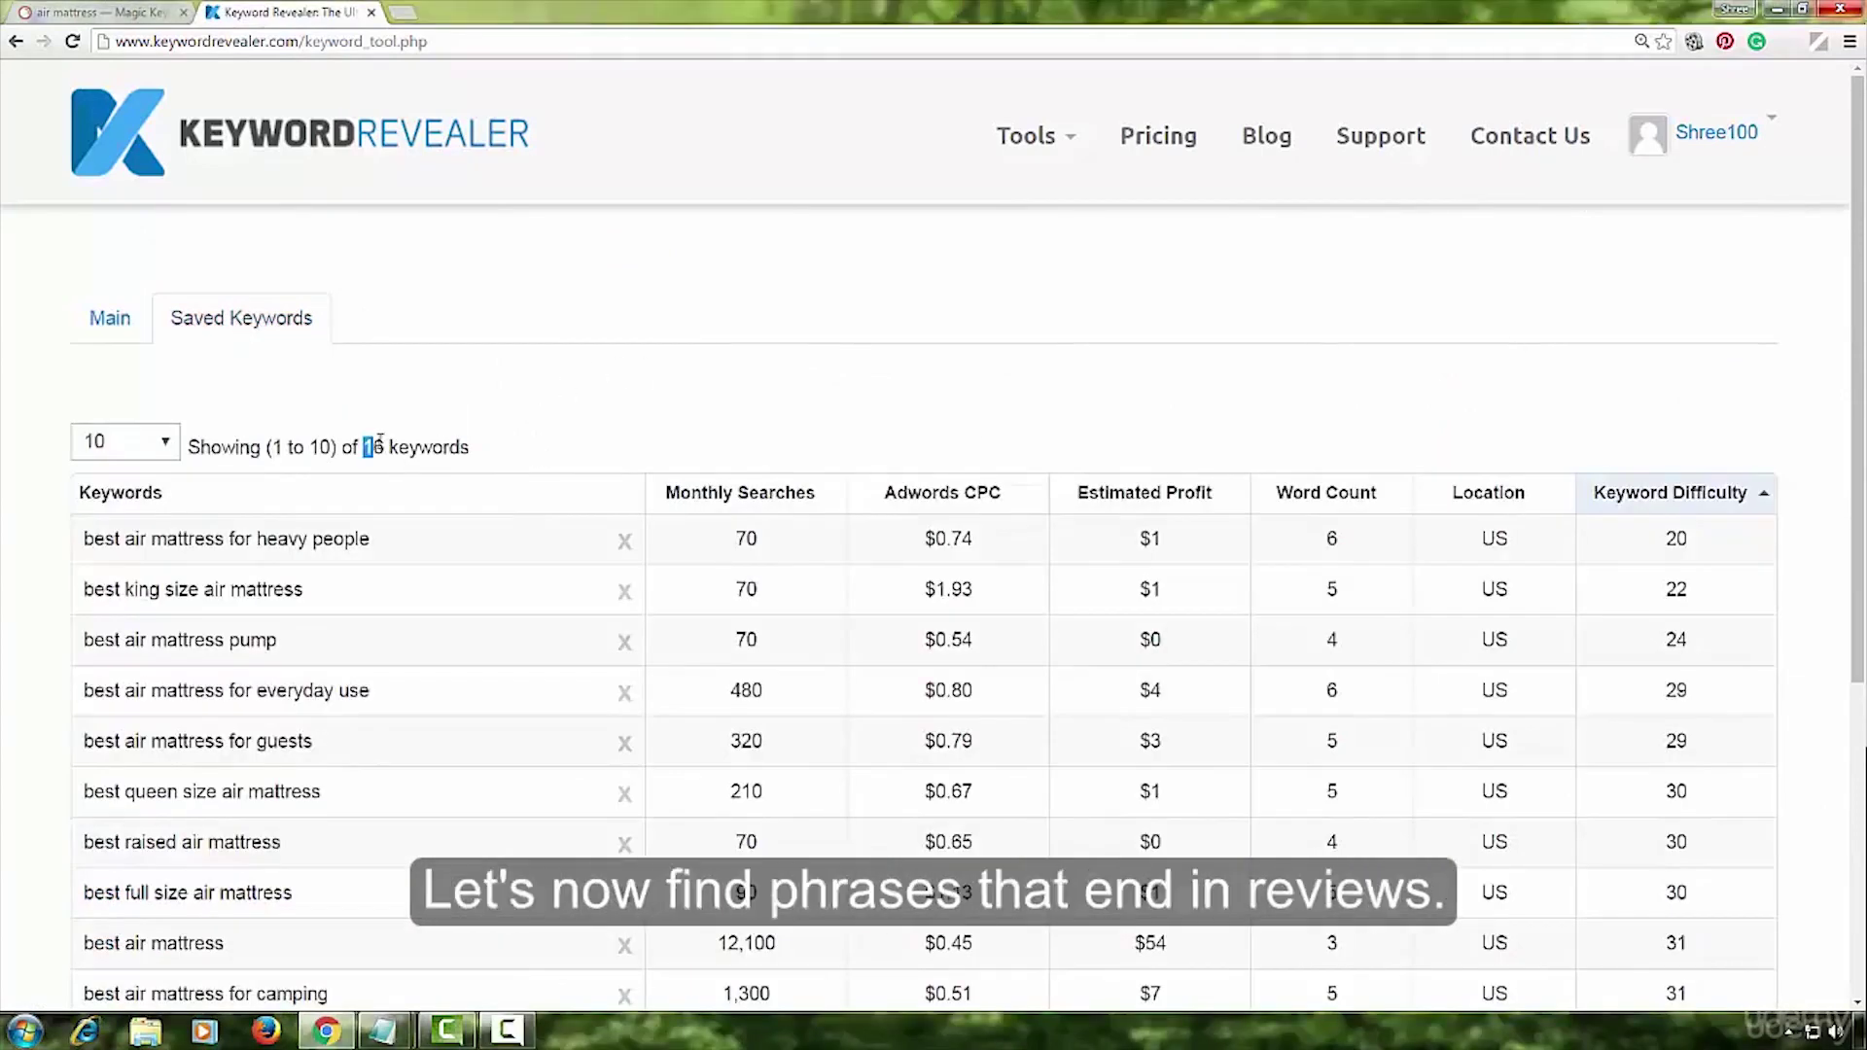
Switch to SEMrush, filter the "air mattress" keywords to those including "review," and look through the list.
click(124, 10)
scroll(734, 650, up, 20)
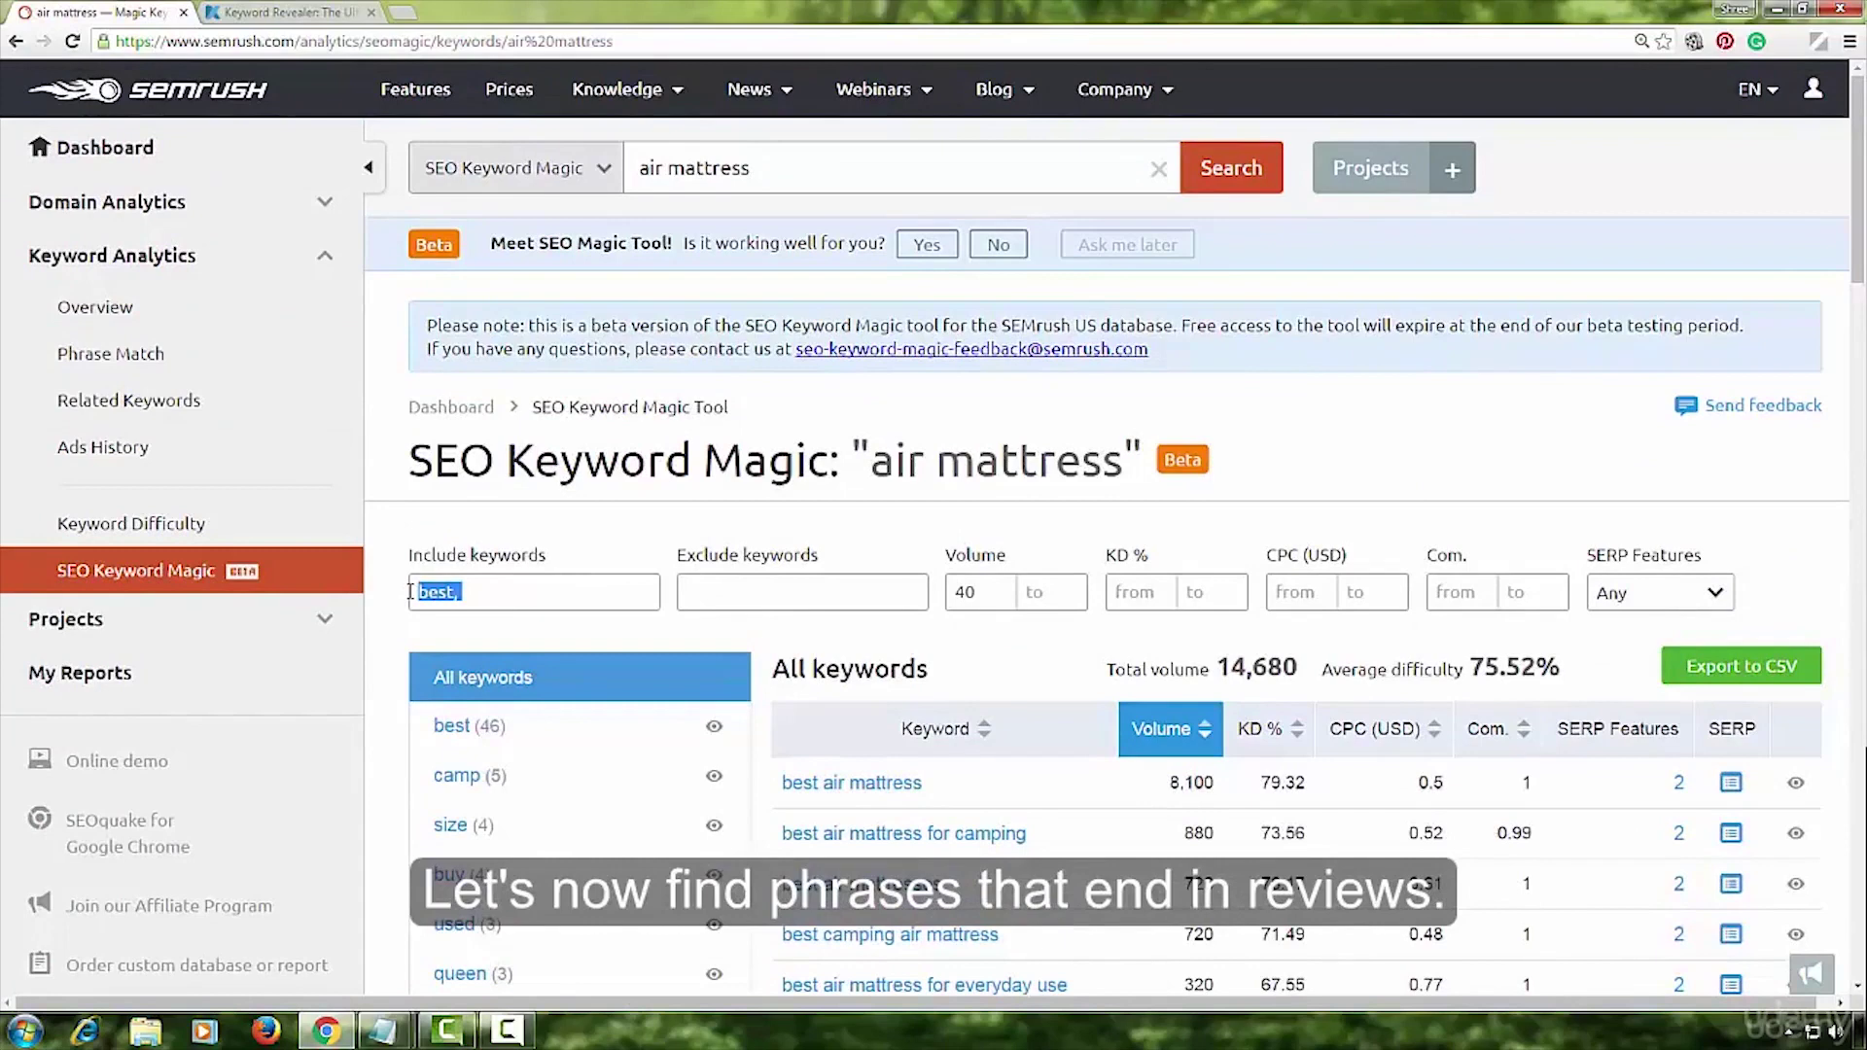
text(revi)
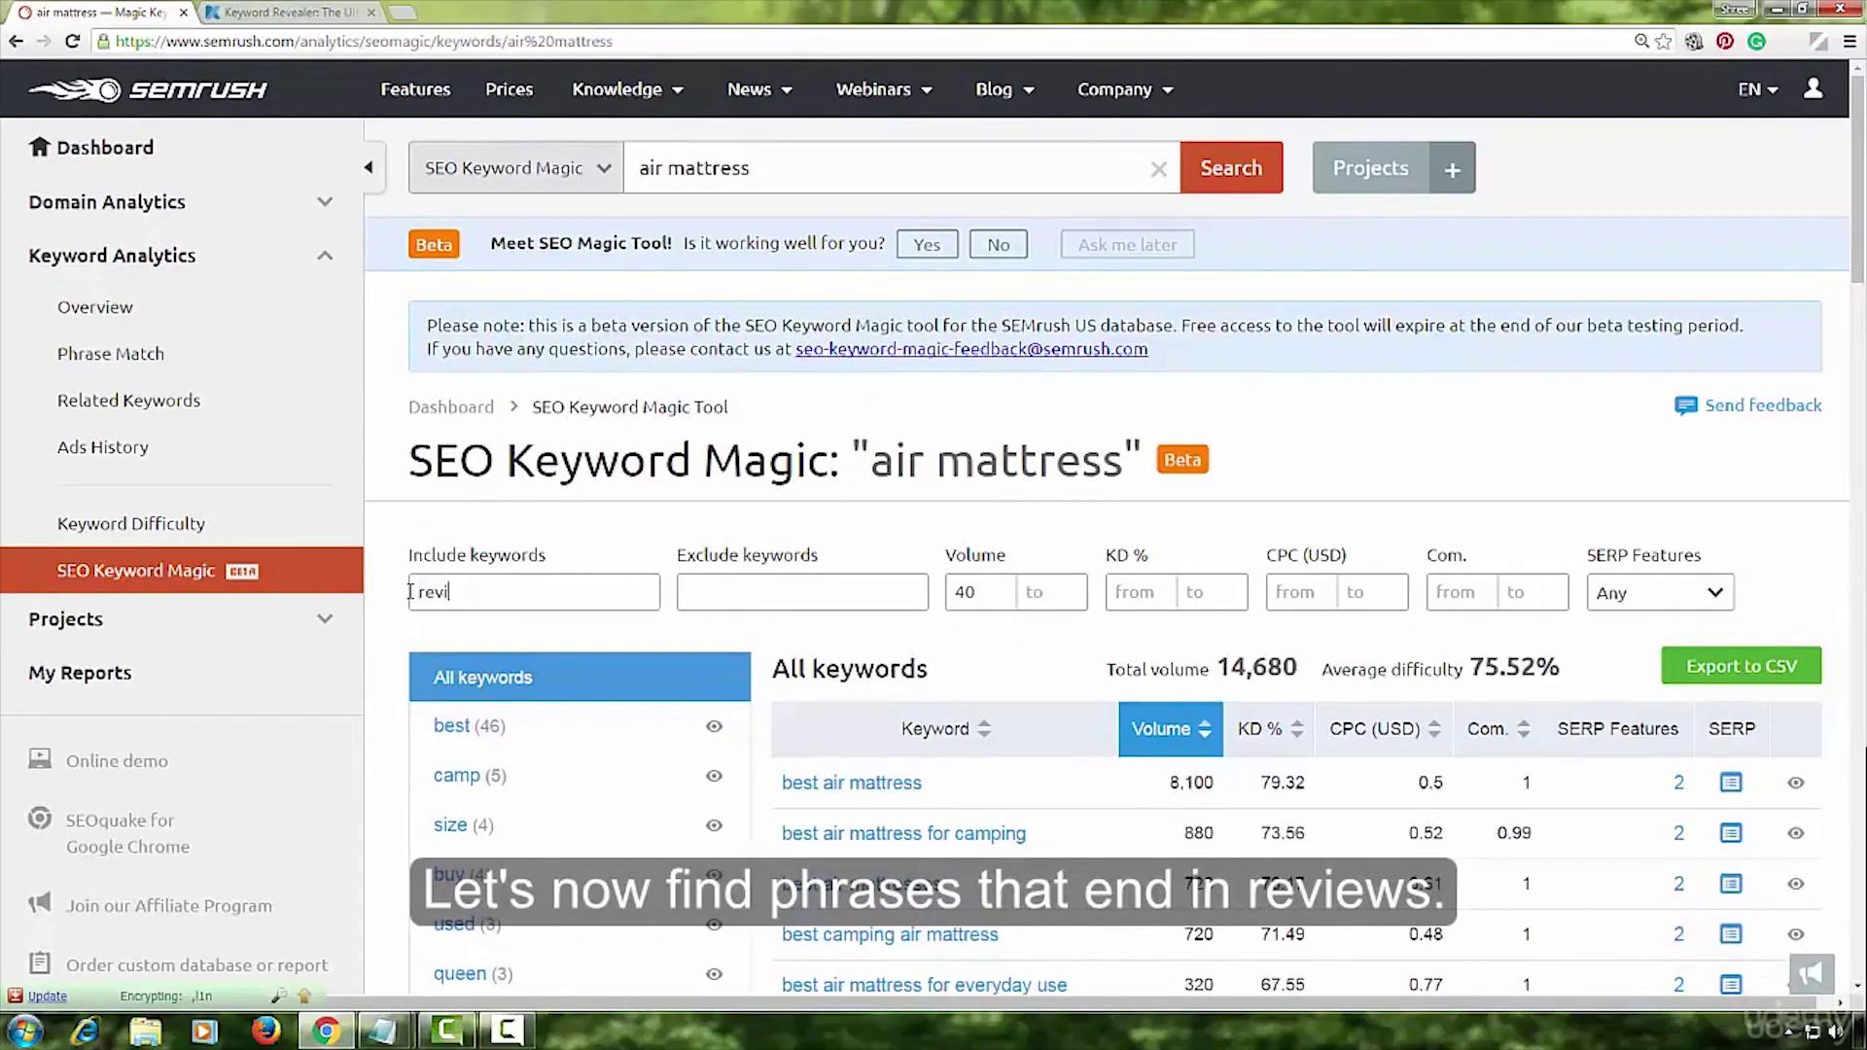
text(ew,)
scroll(533, 546, down, 1)
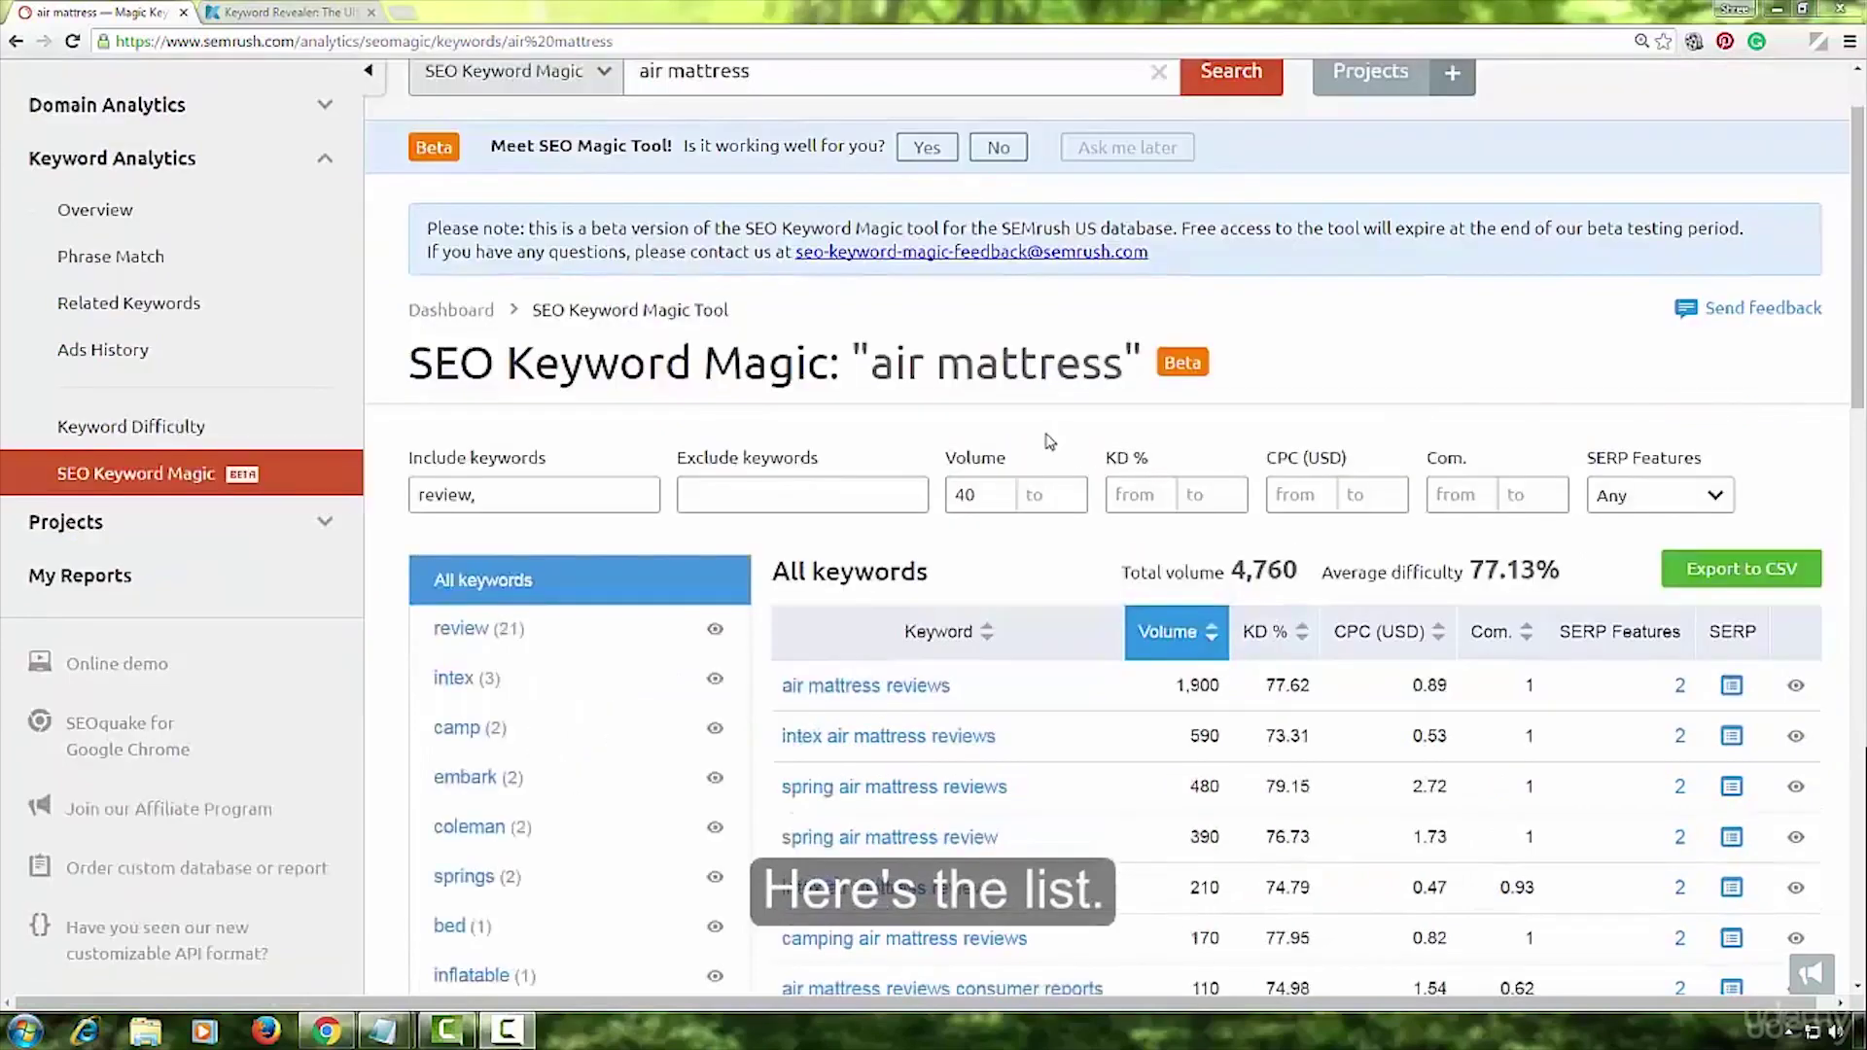
scroll(1032, 543, down, 9)
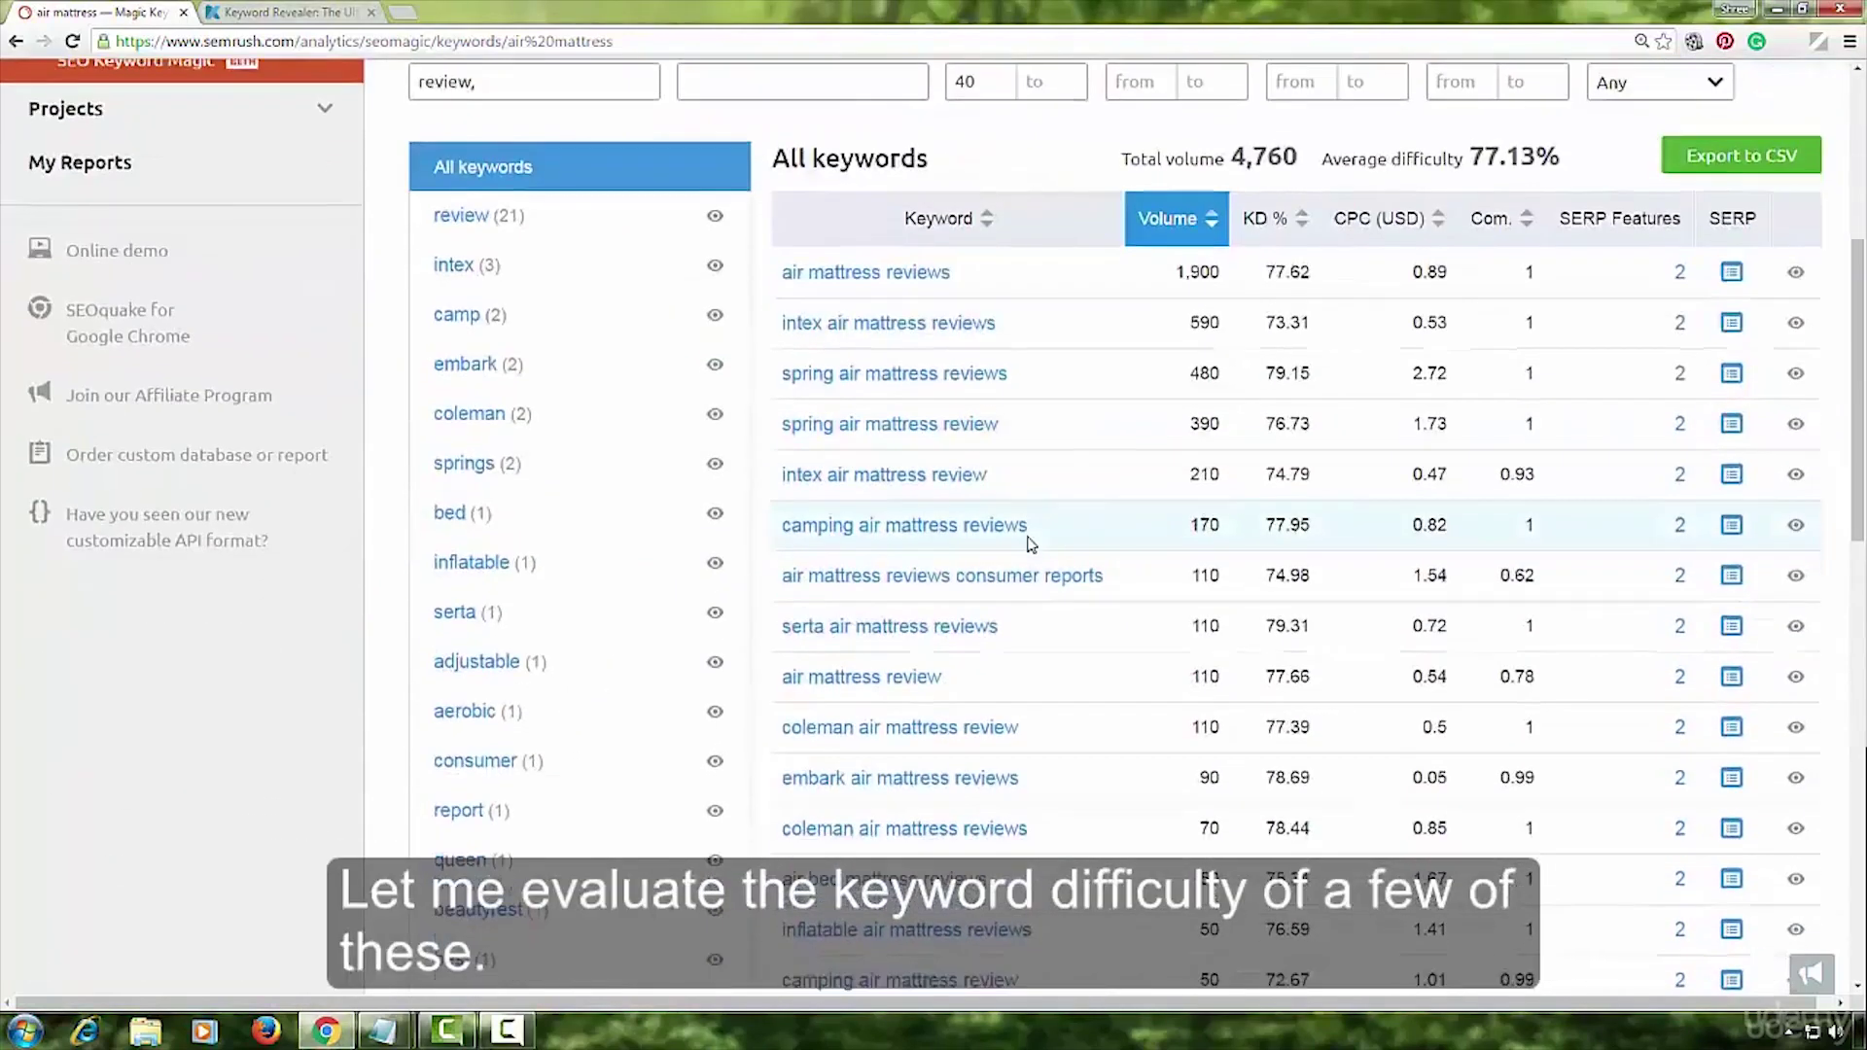
scroll(1031, 544, up, 9)
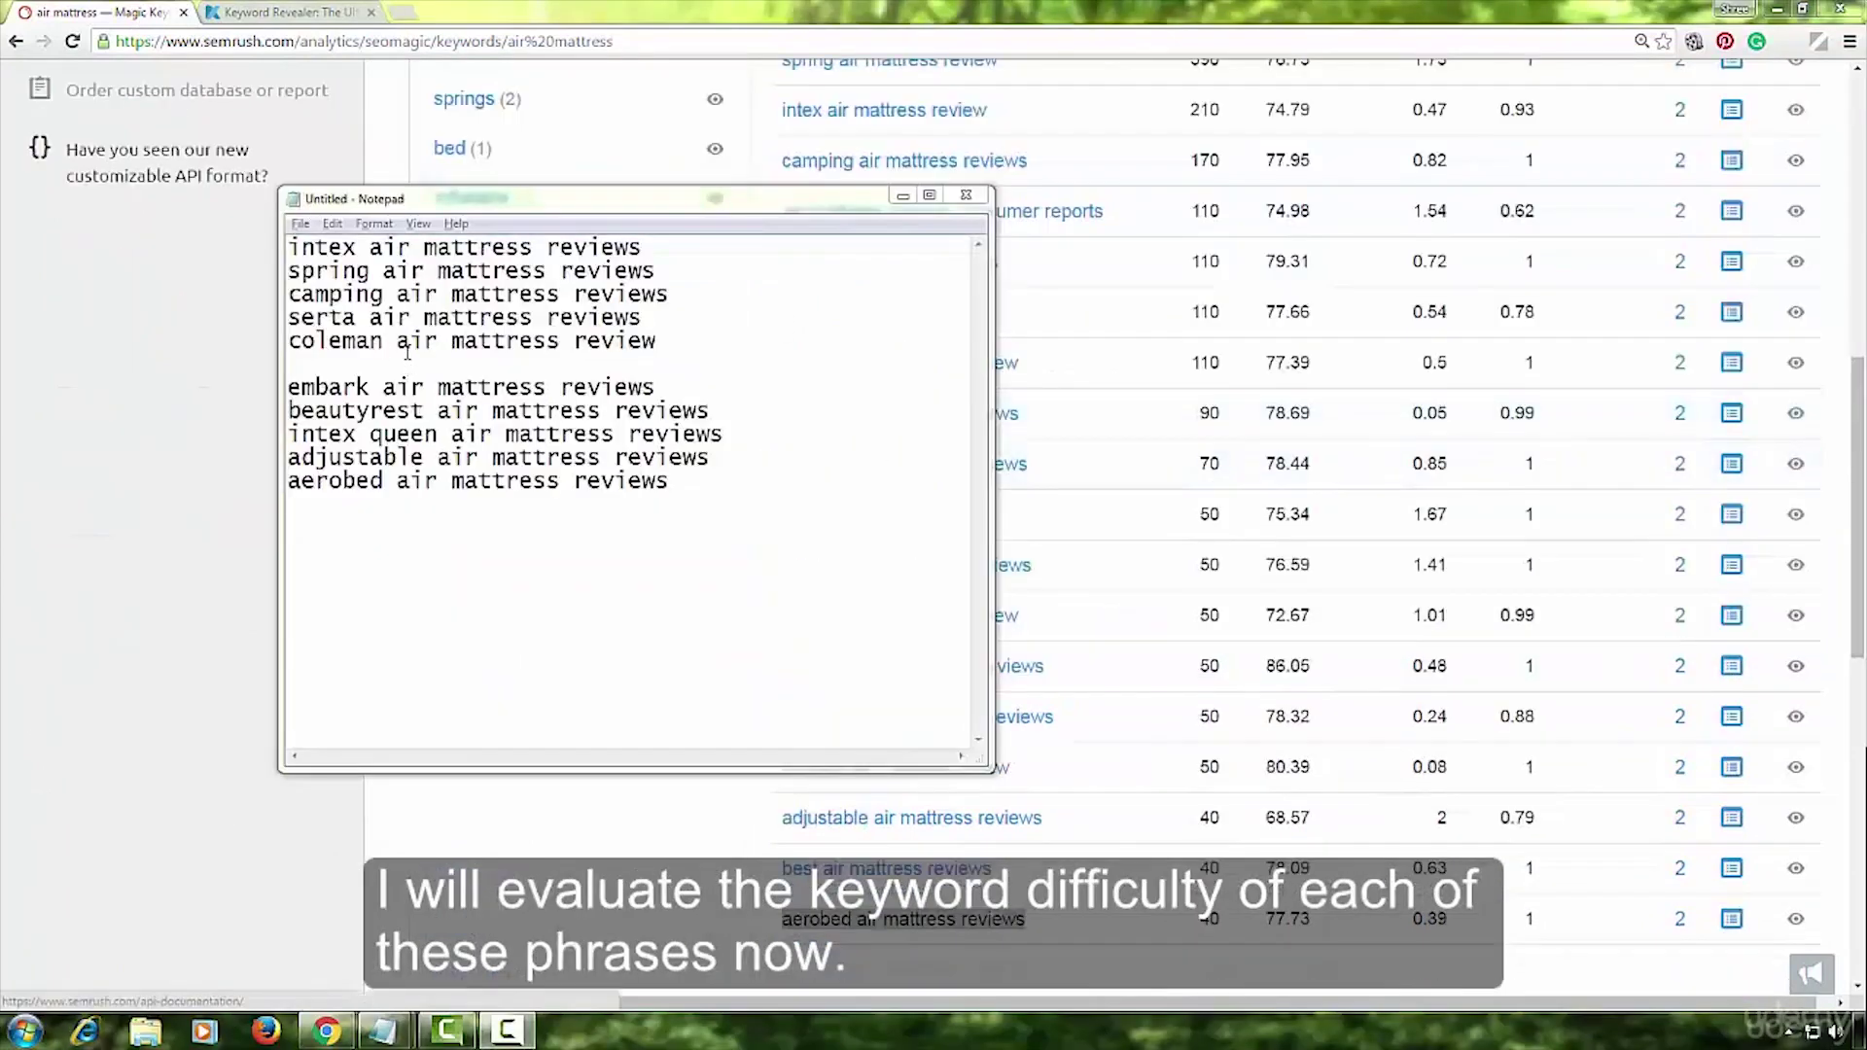
Review the collected air mattress review phrases in the Notepad list and minimize its window.
click(407, 351)
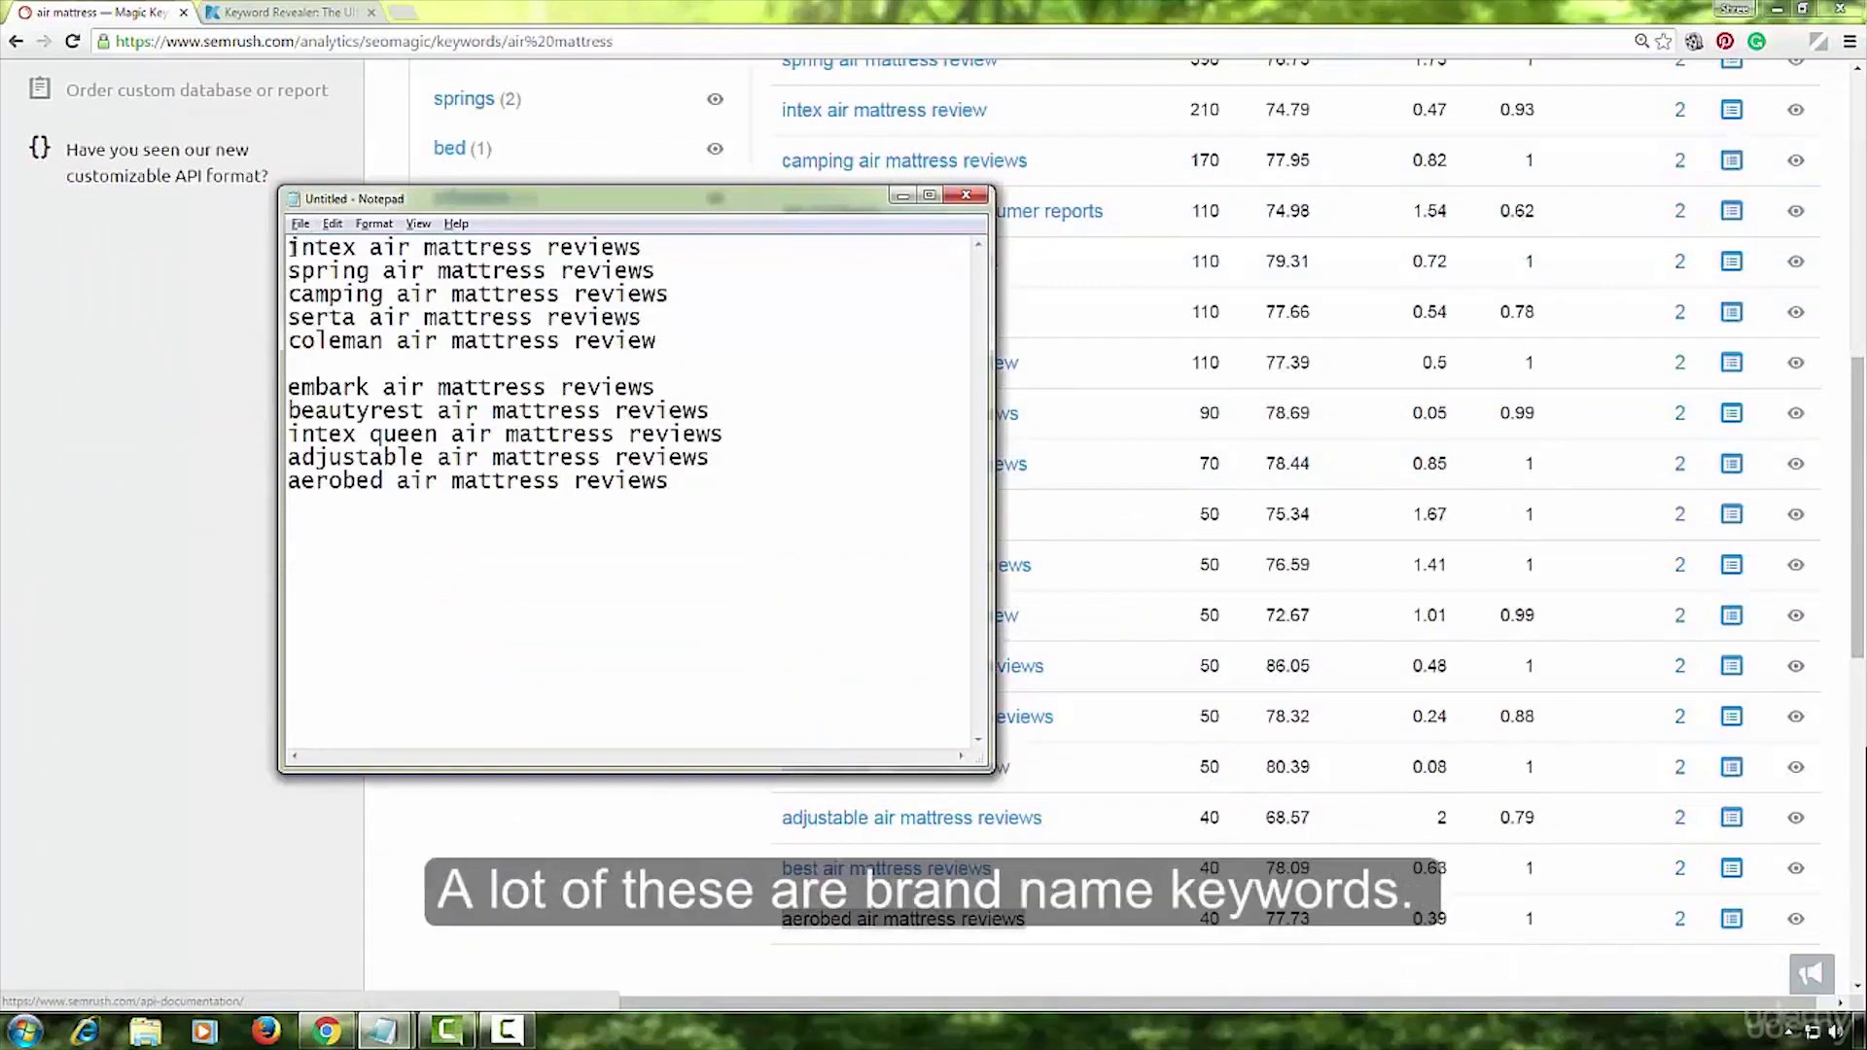
drag(289, 248, 772, 467)
click(773, 467)
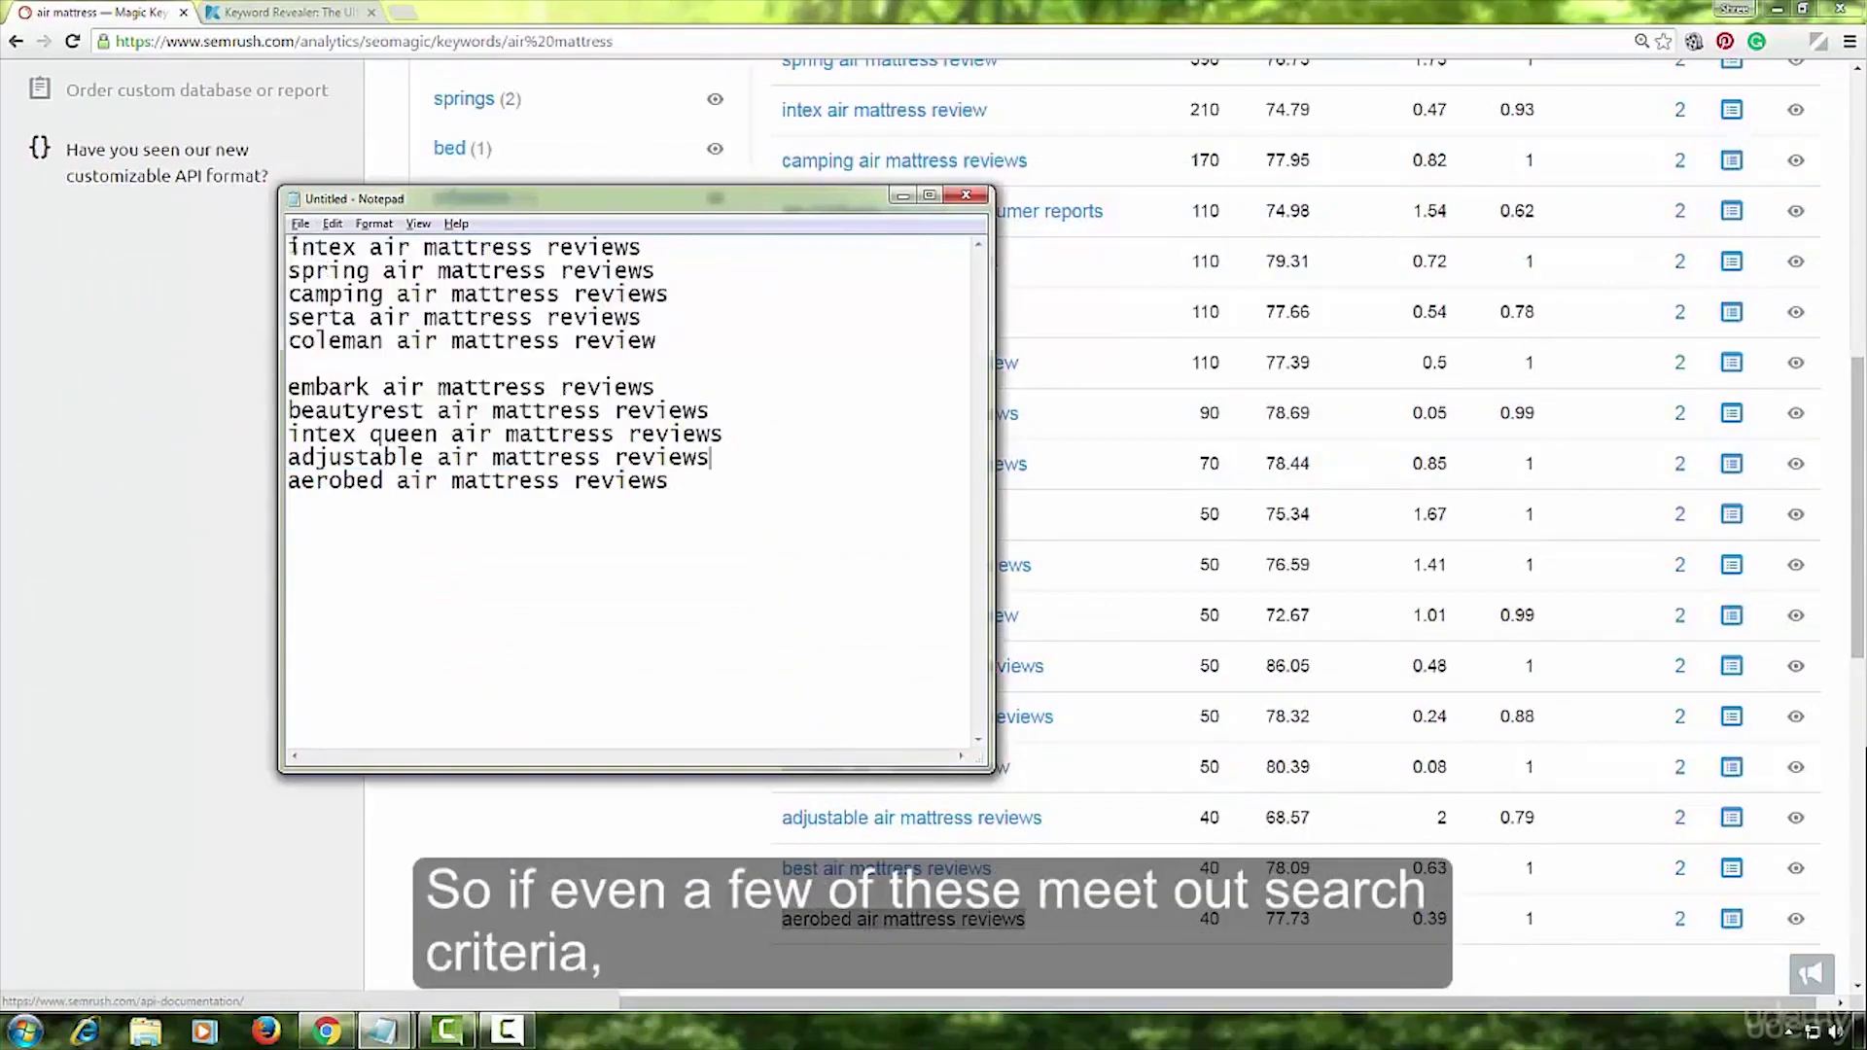
drag(289, 248, 658, 345)
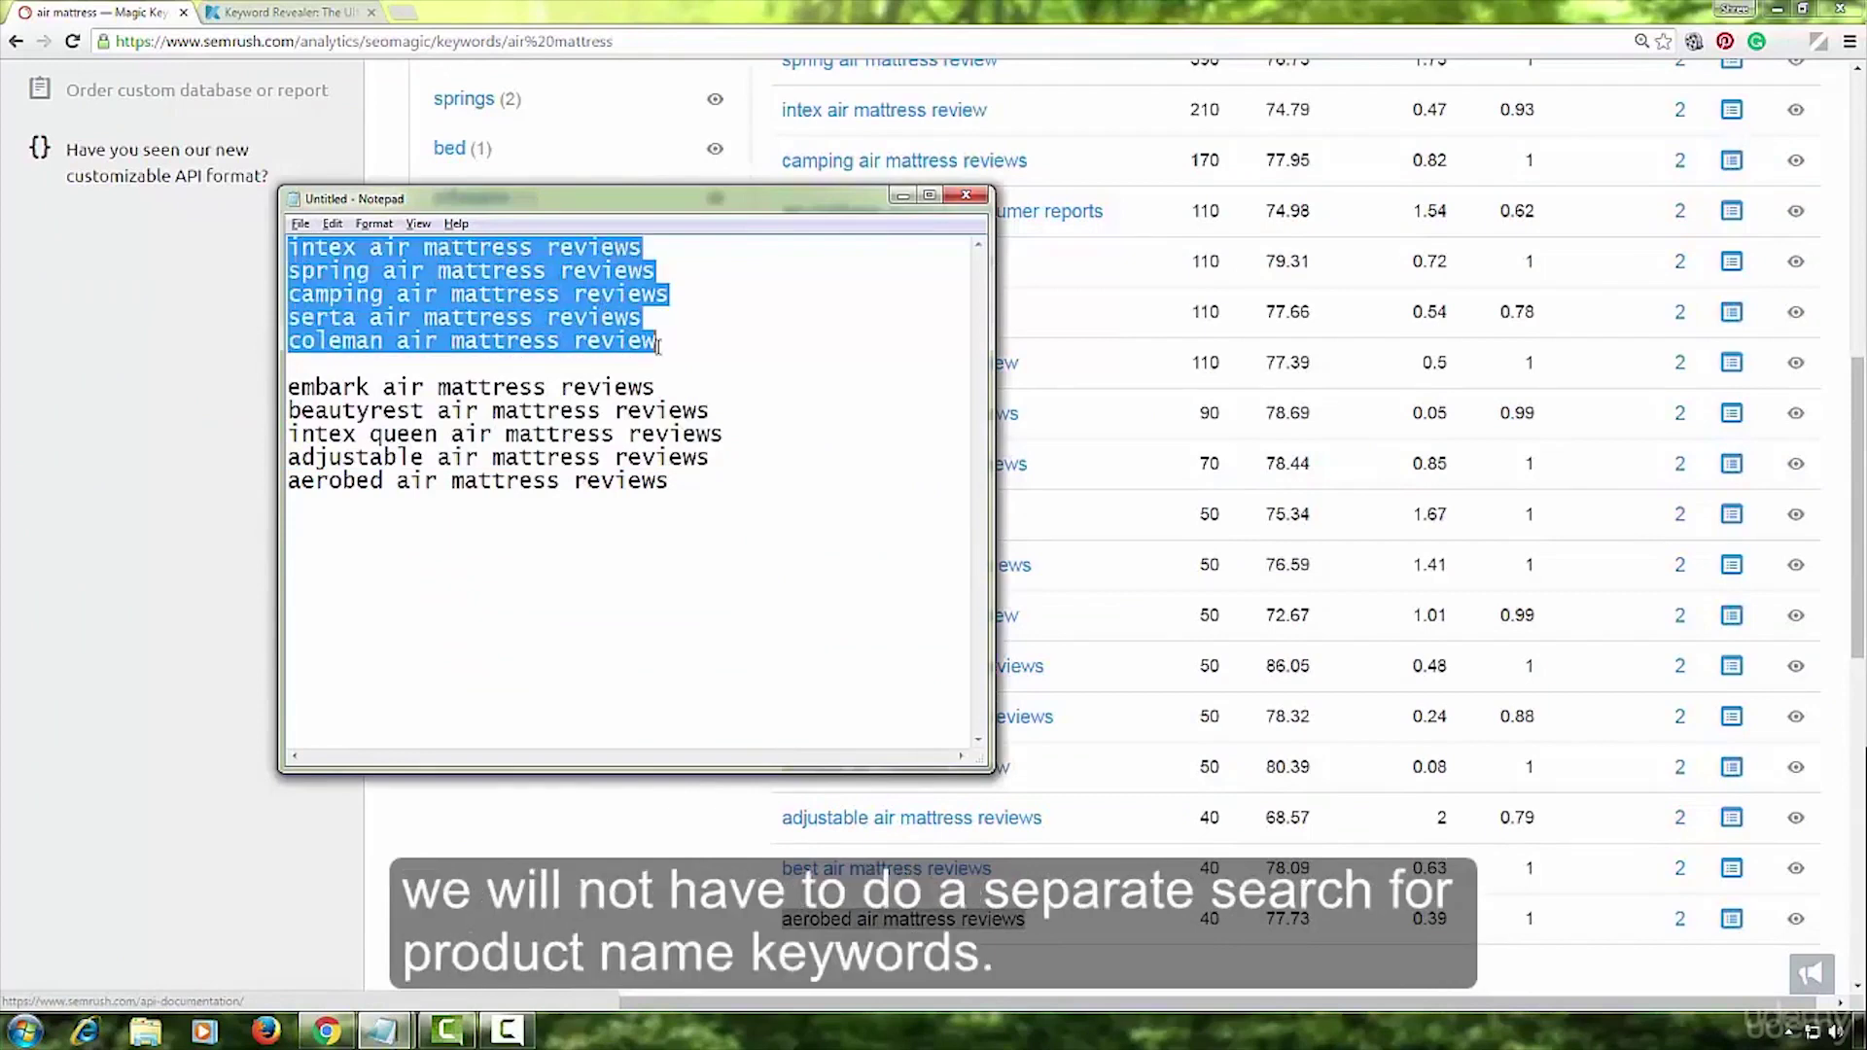
click(696, 323)
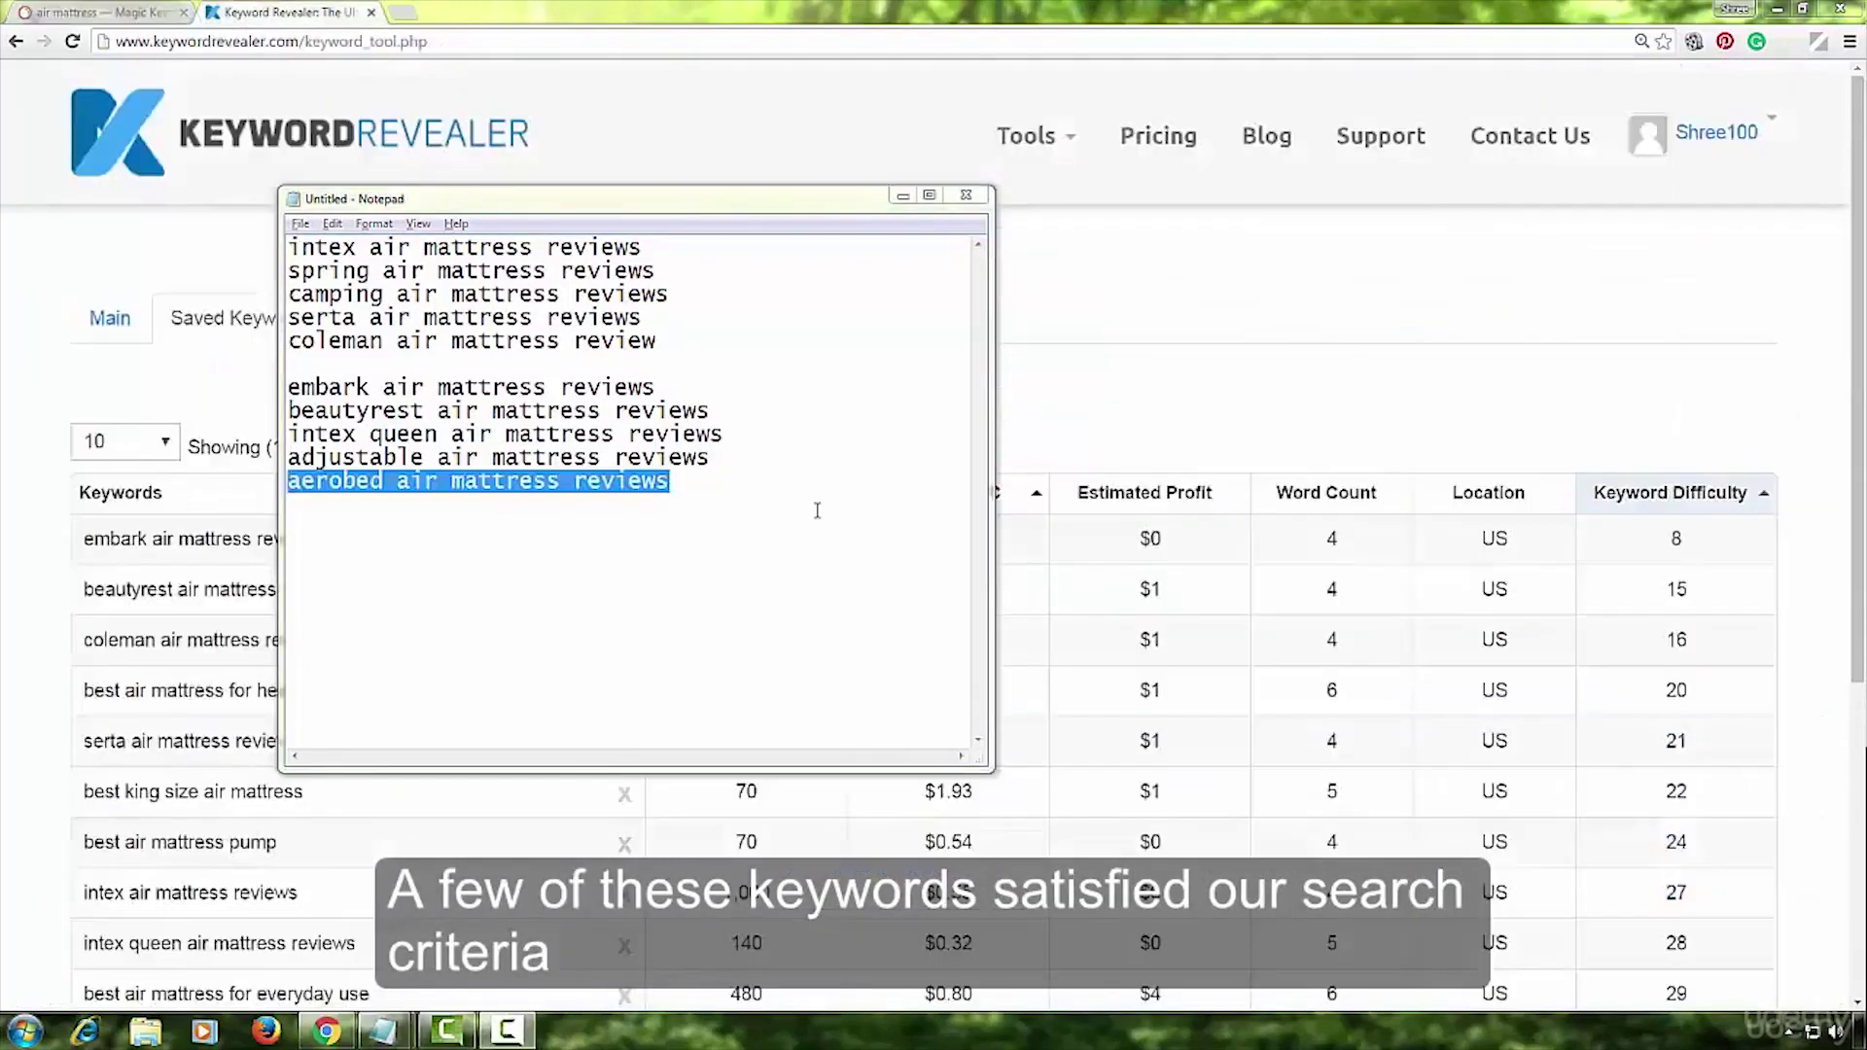
click(600, 294)
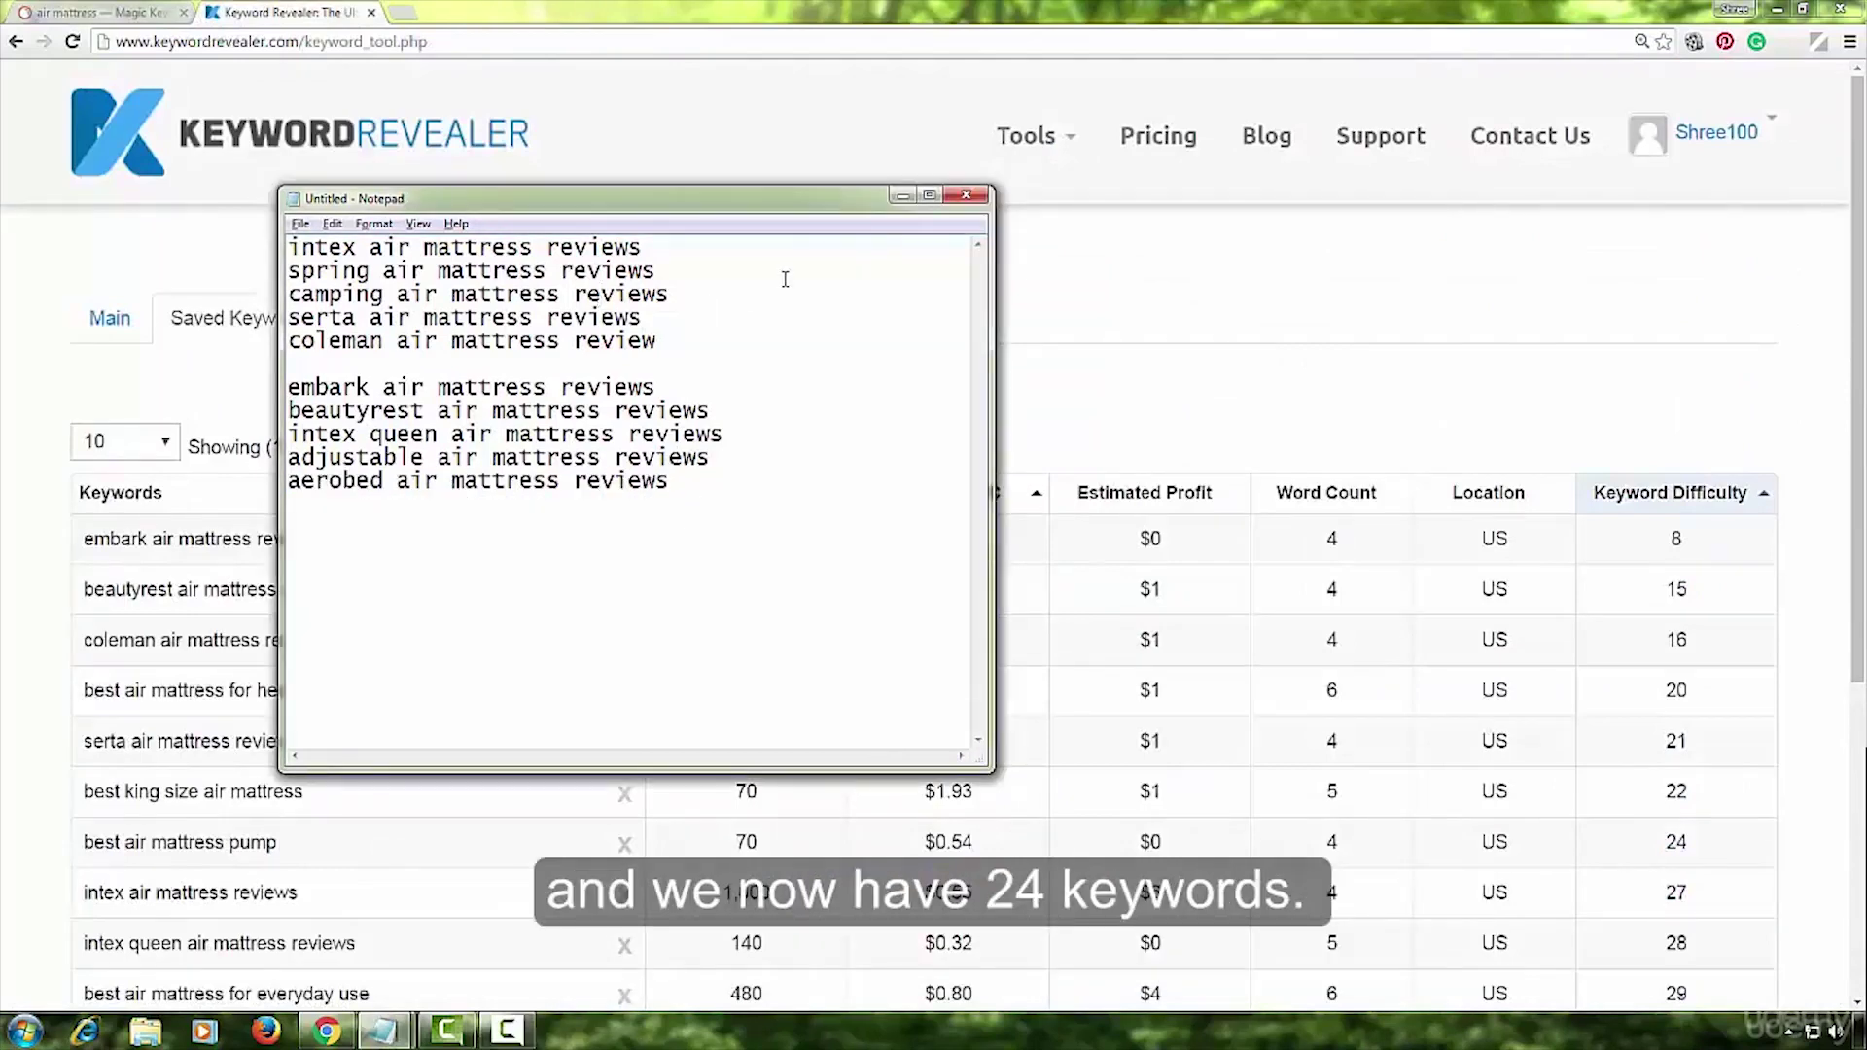
click(904, 197)
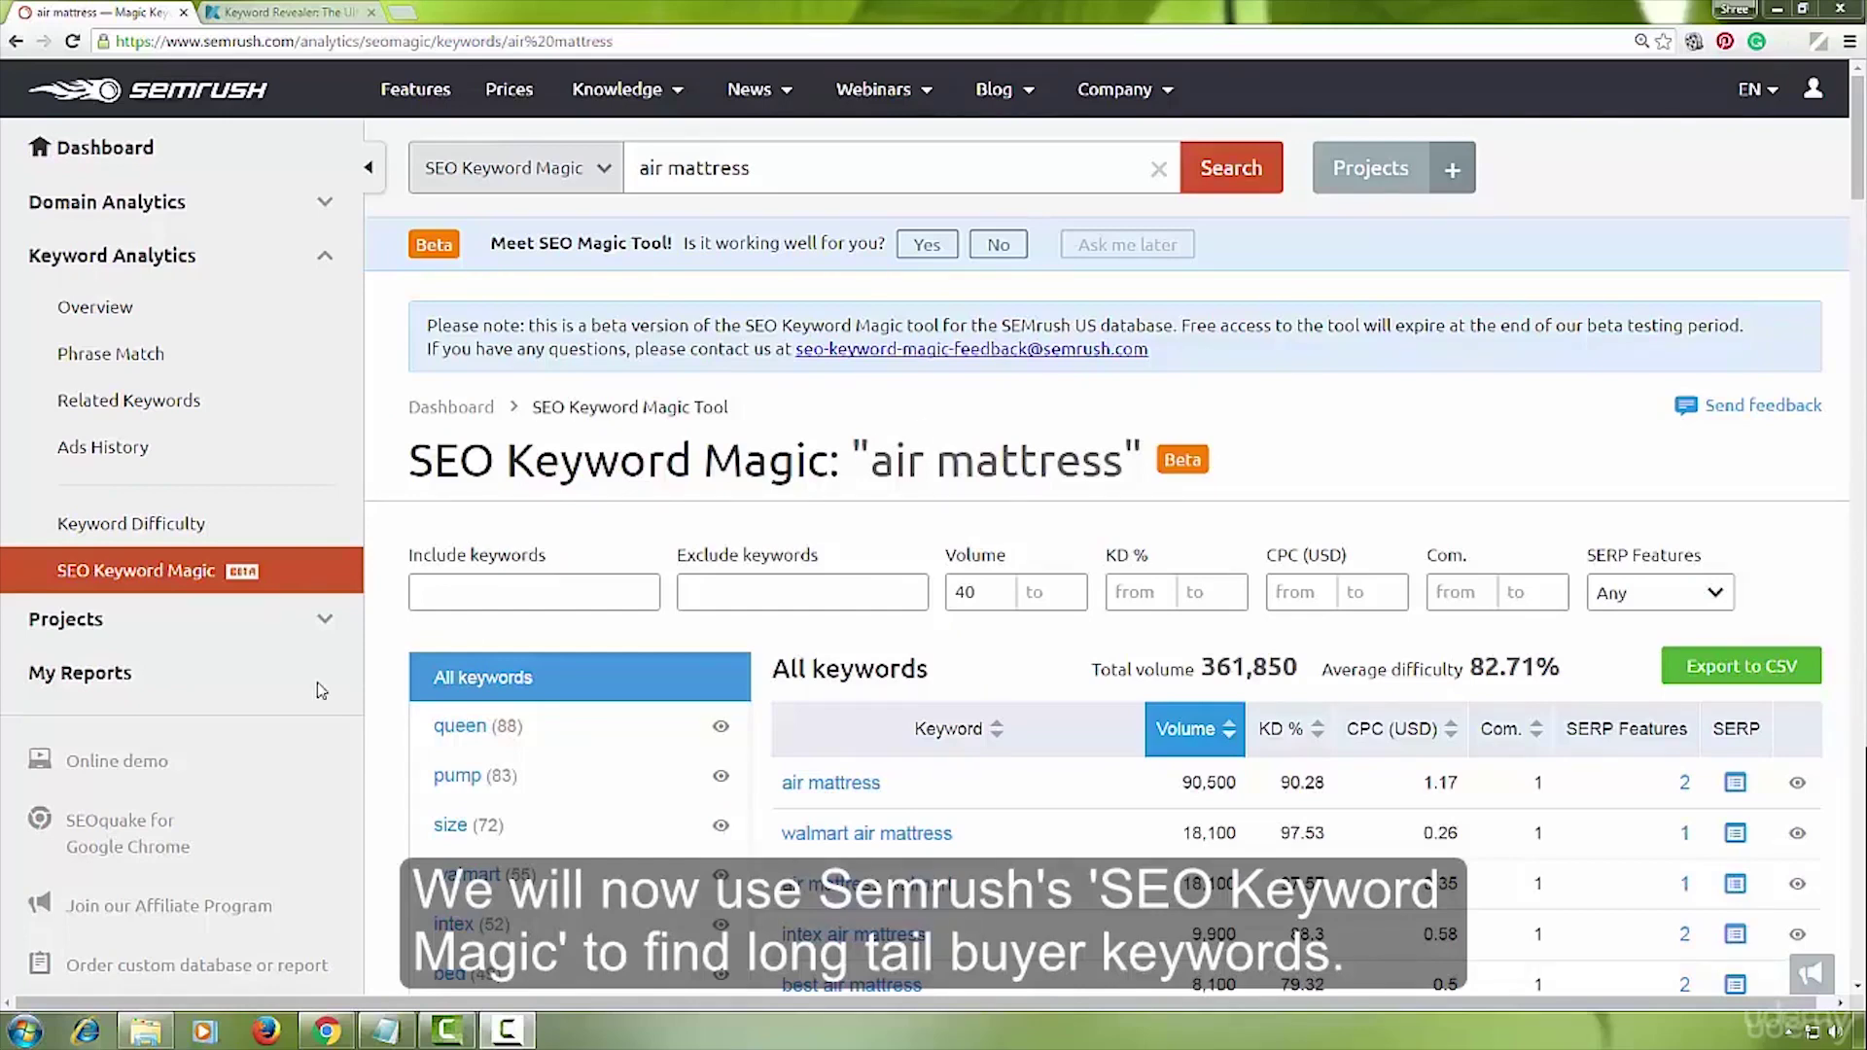
Filter the "air mattress" keywords in SEO Keyword Magic to those including "for,".
click(421, 595)
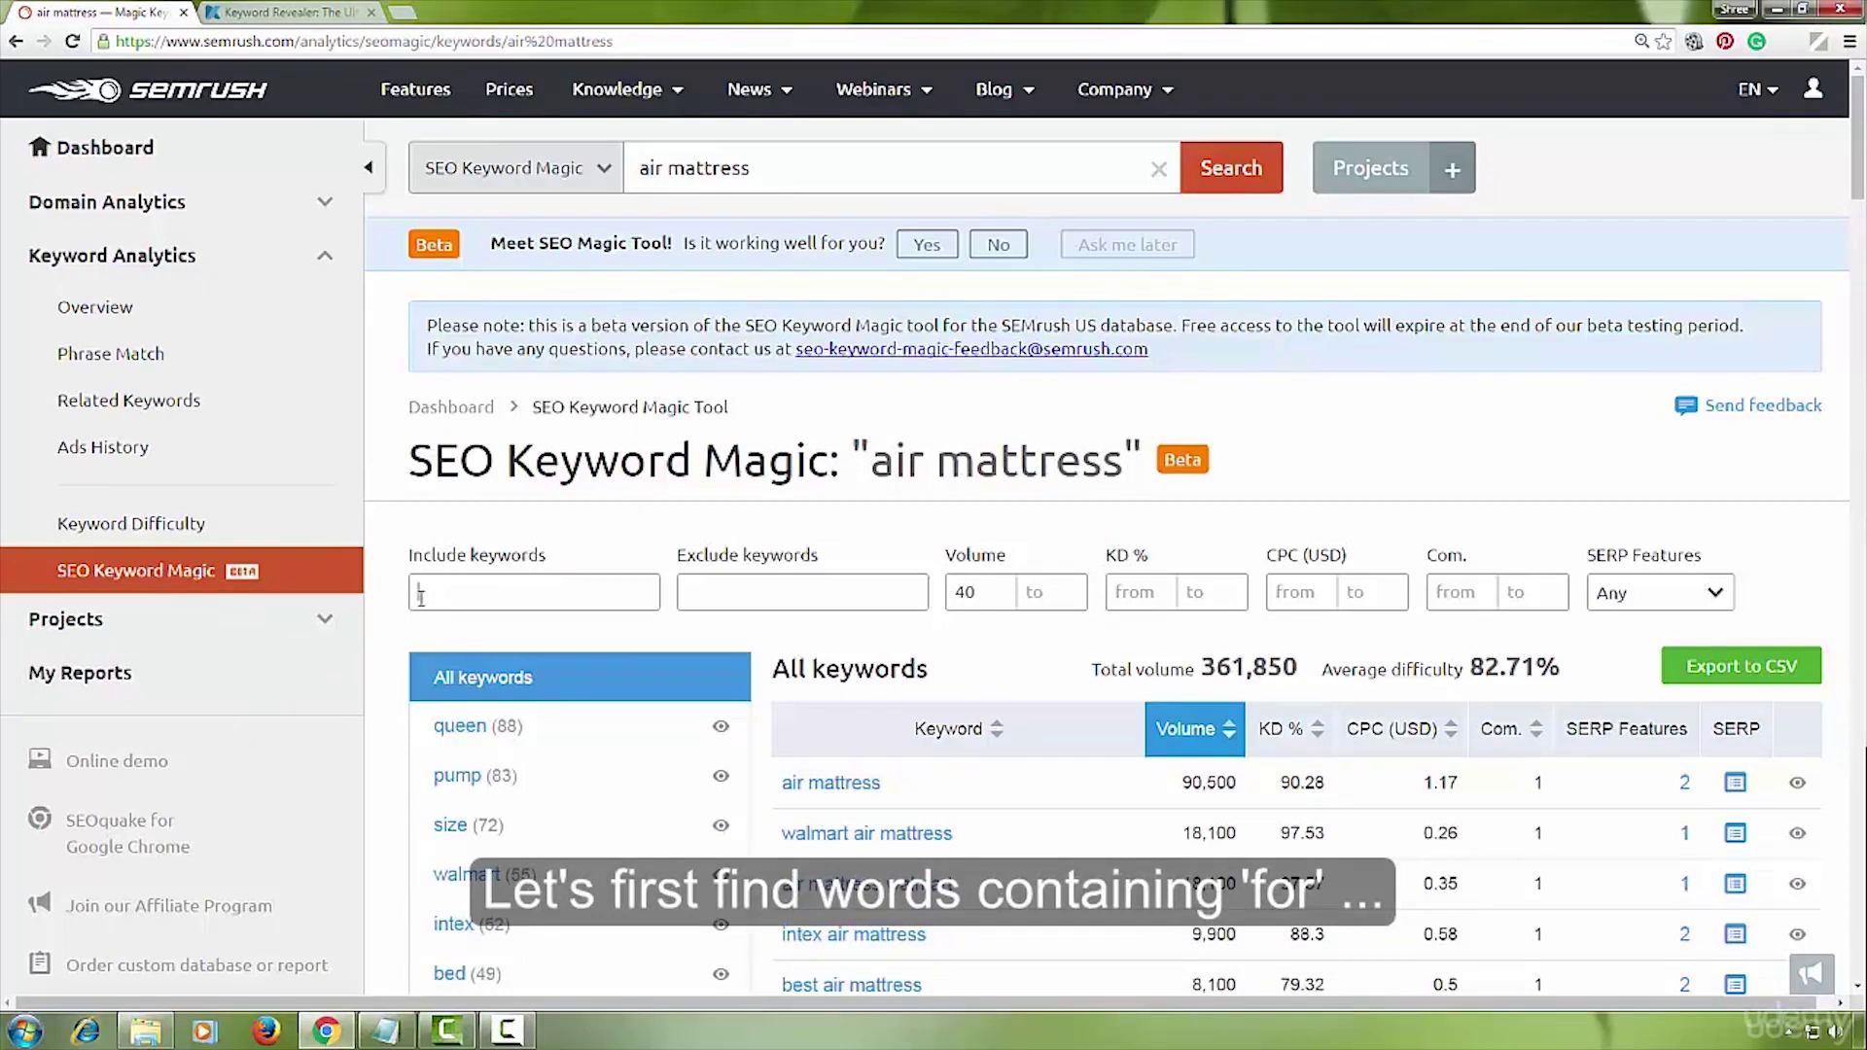
text(for)
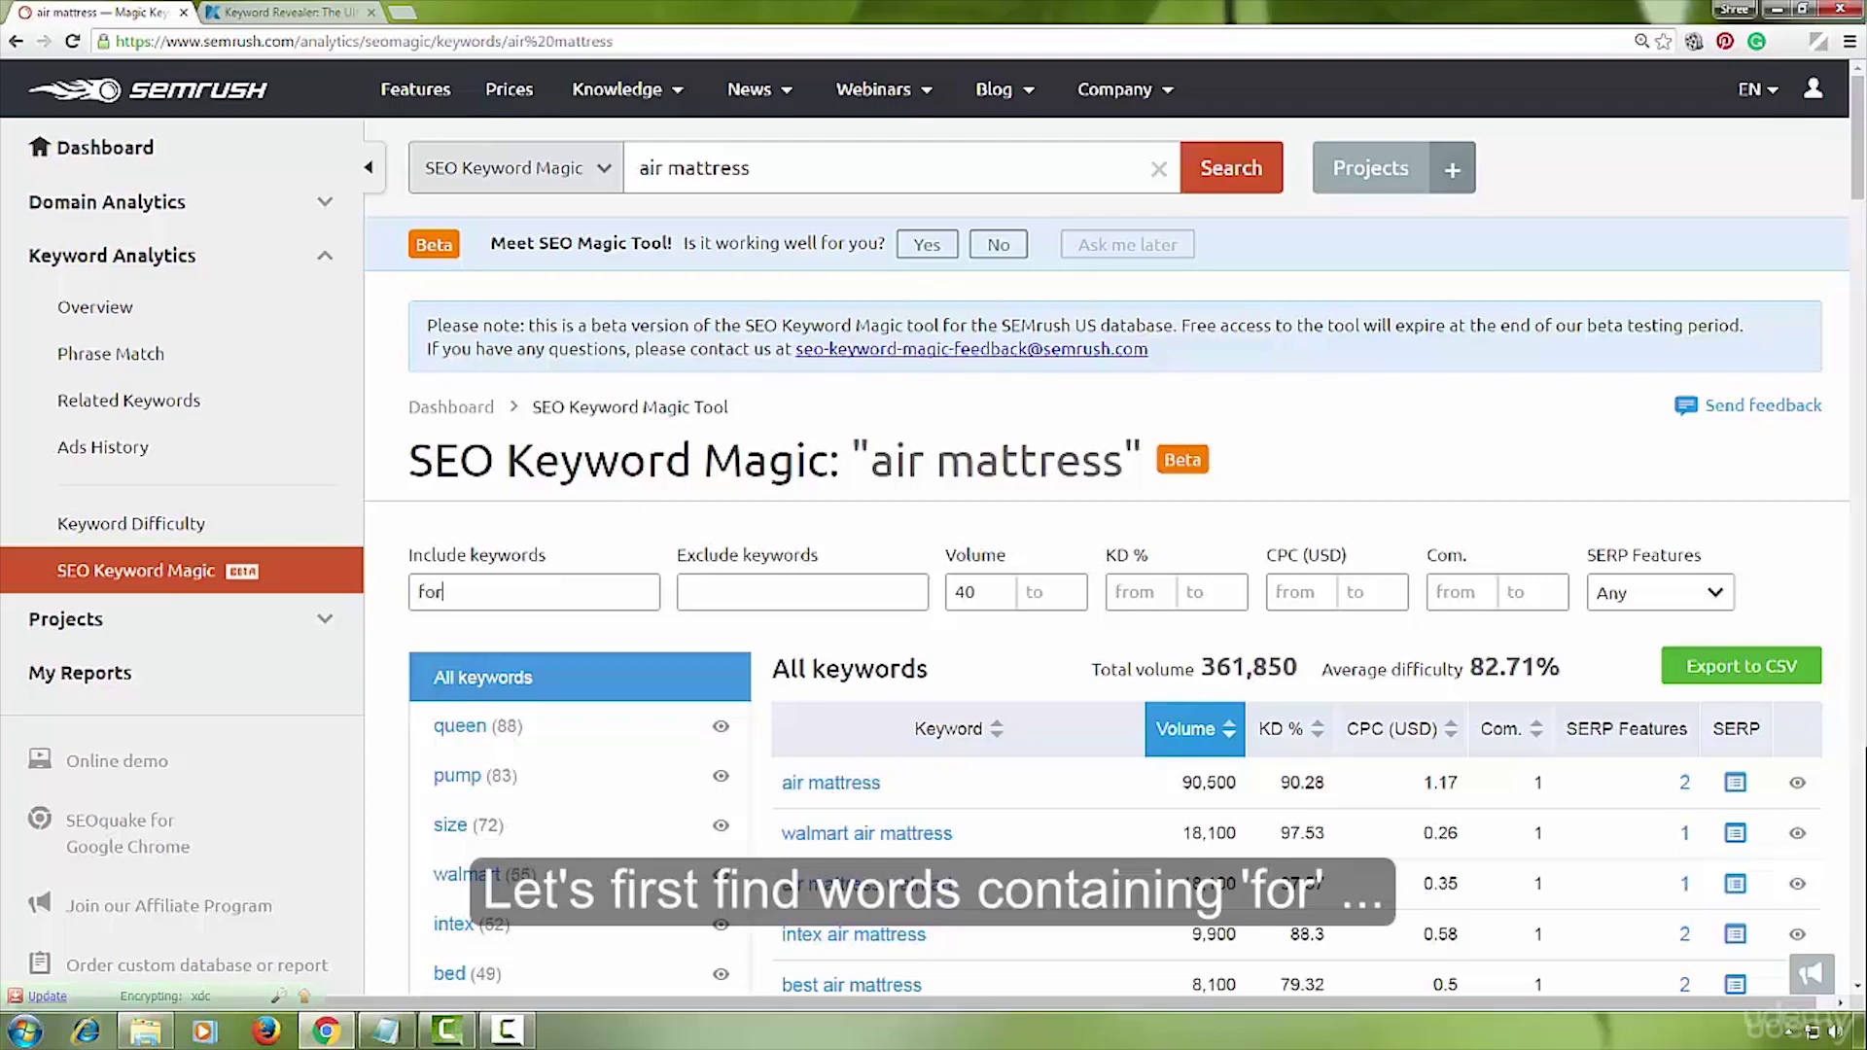
text(,)
scroll(953, 402, down, 3)
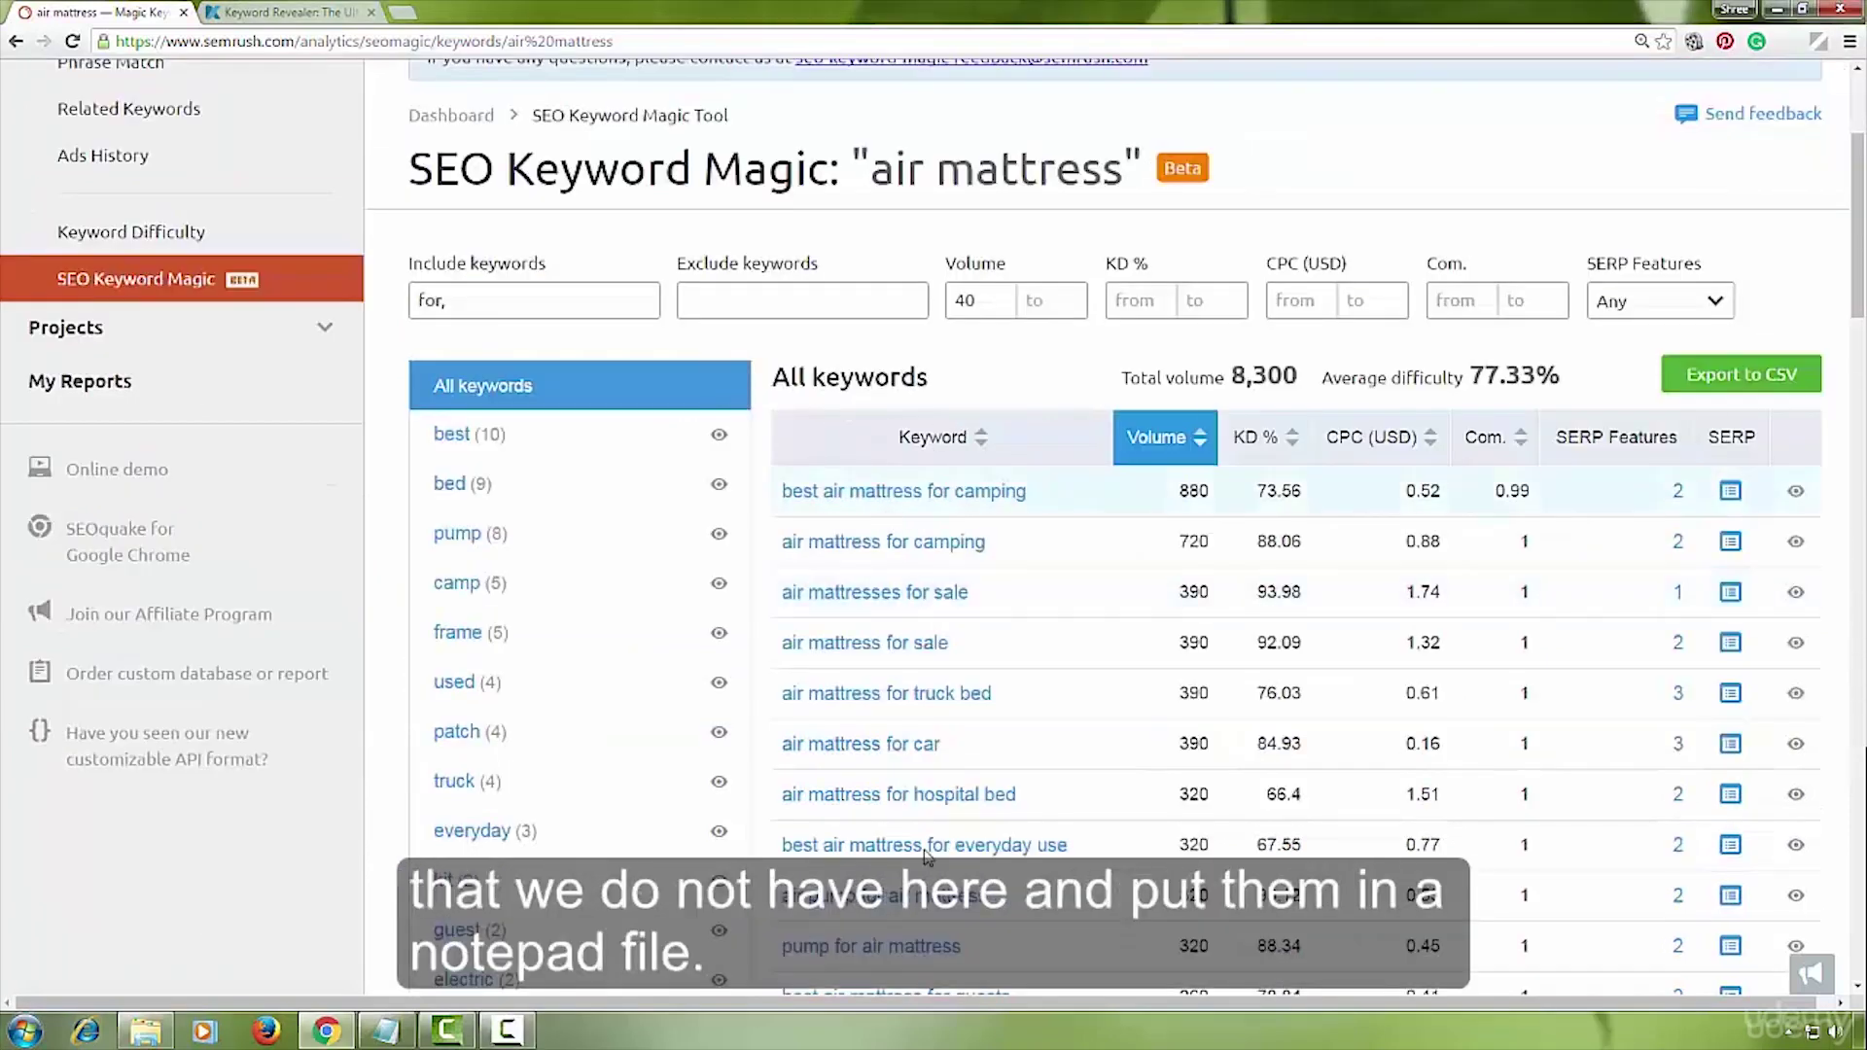
Check the saved keywords in Keyword Revealer, select "air mattress for truck bed" in the Notepad list and minimize Notepad.
click(249, 14)
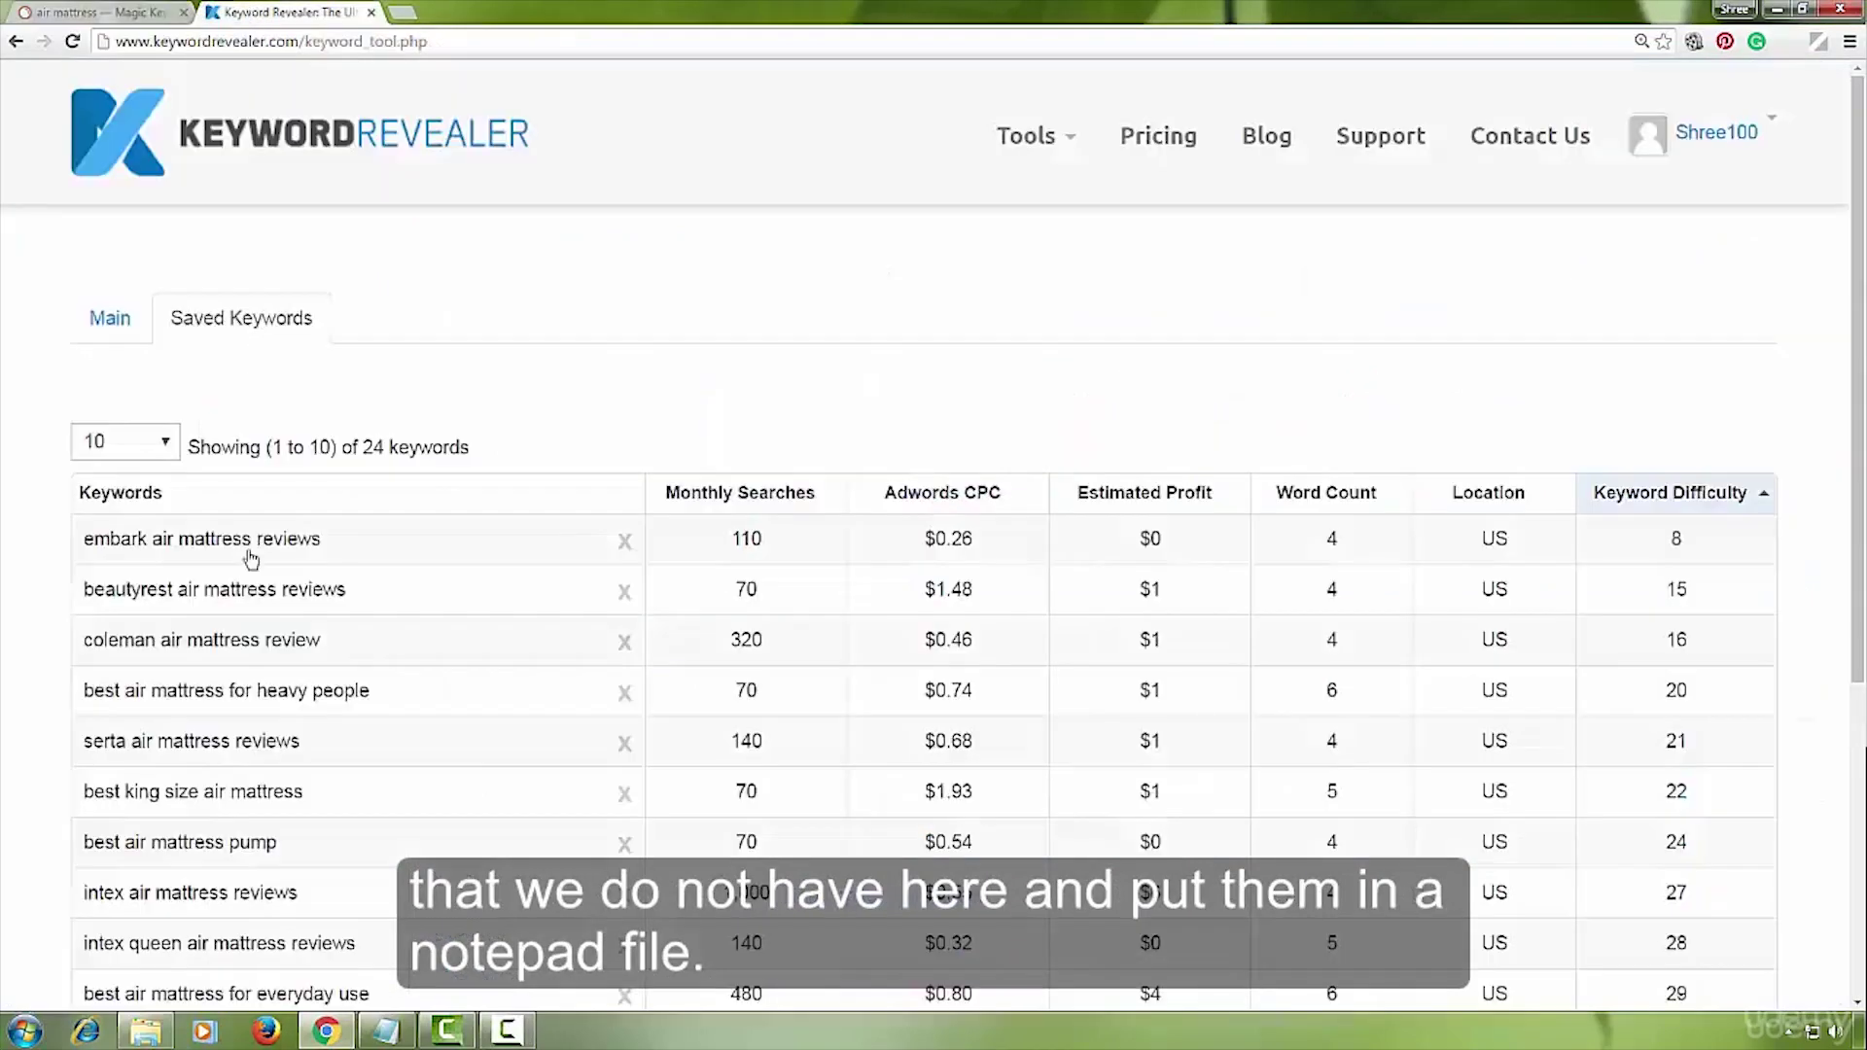
click(144, 12)
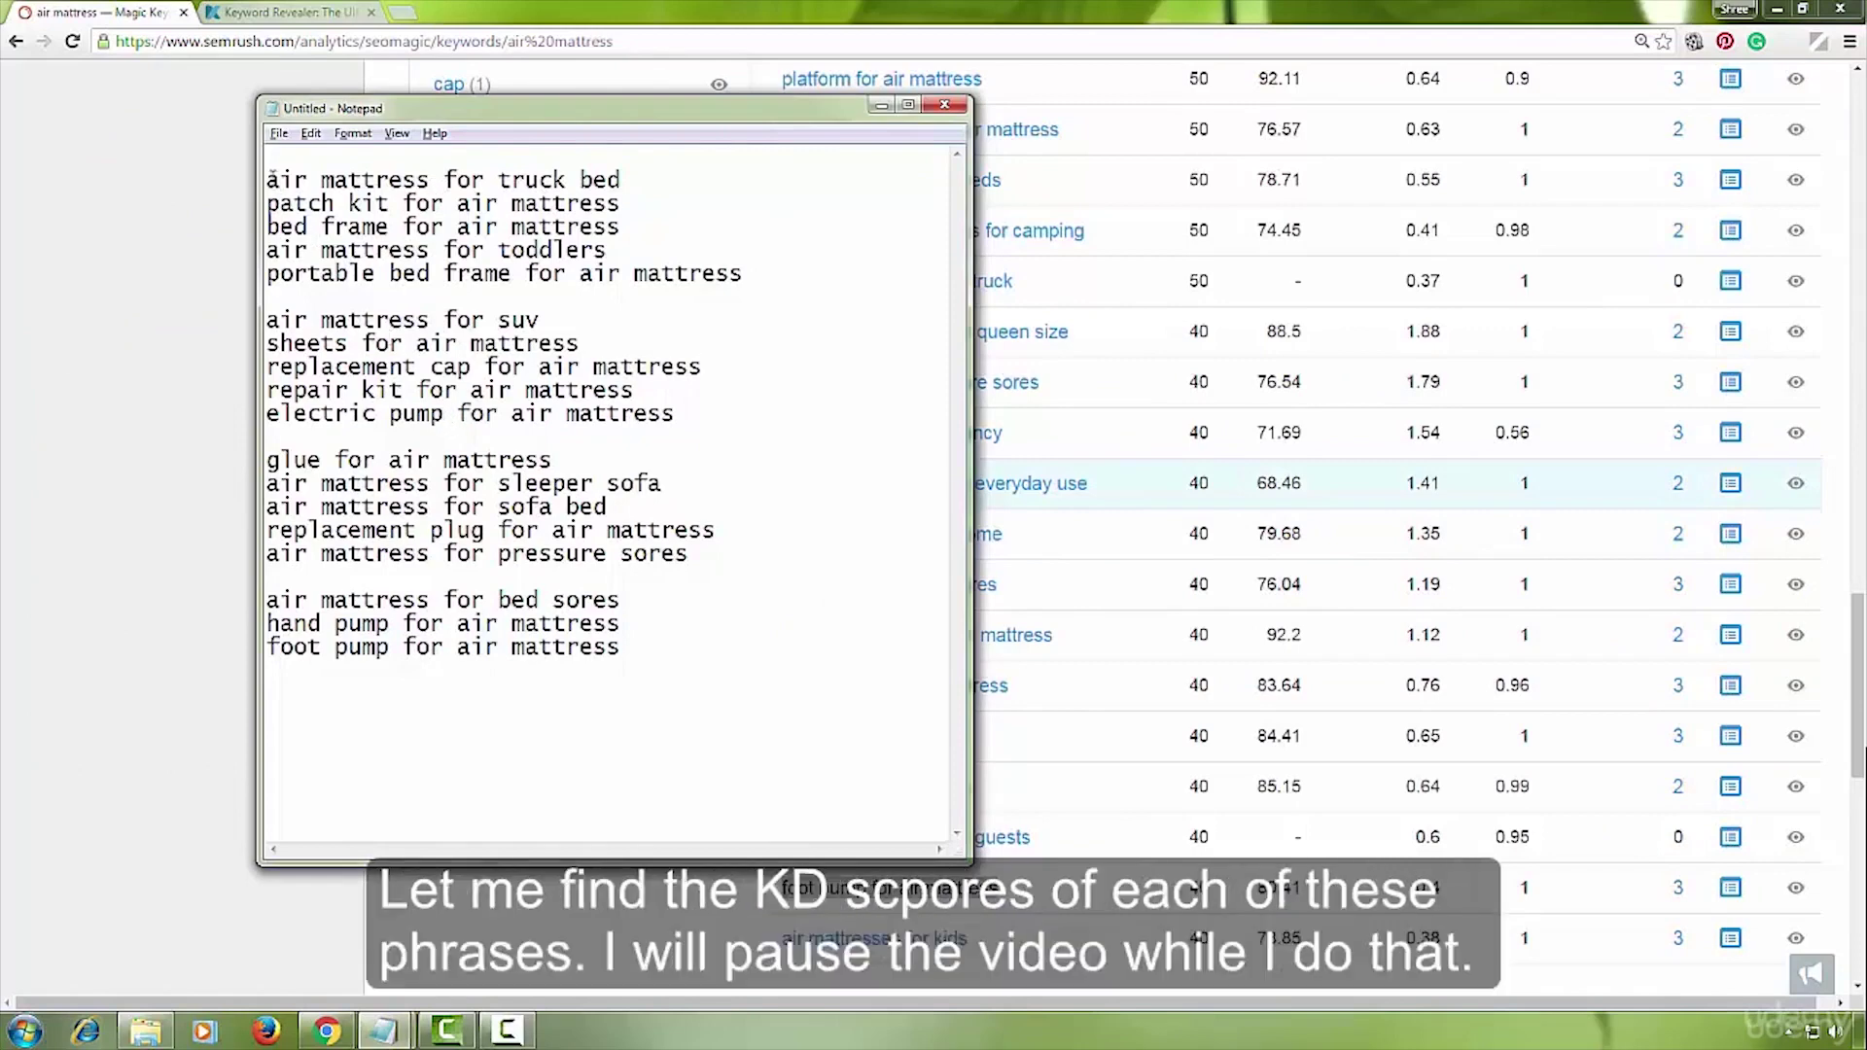
drag(272, 179, 620, 179)
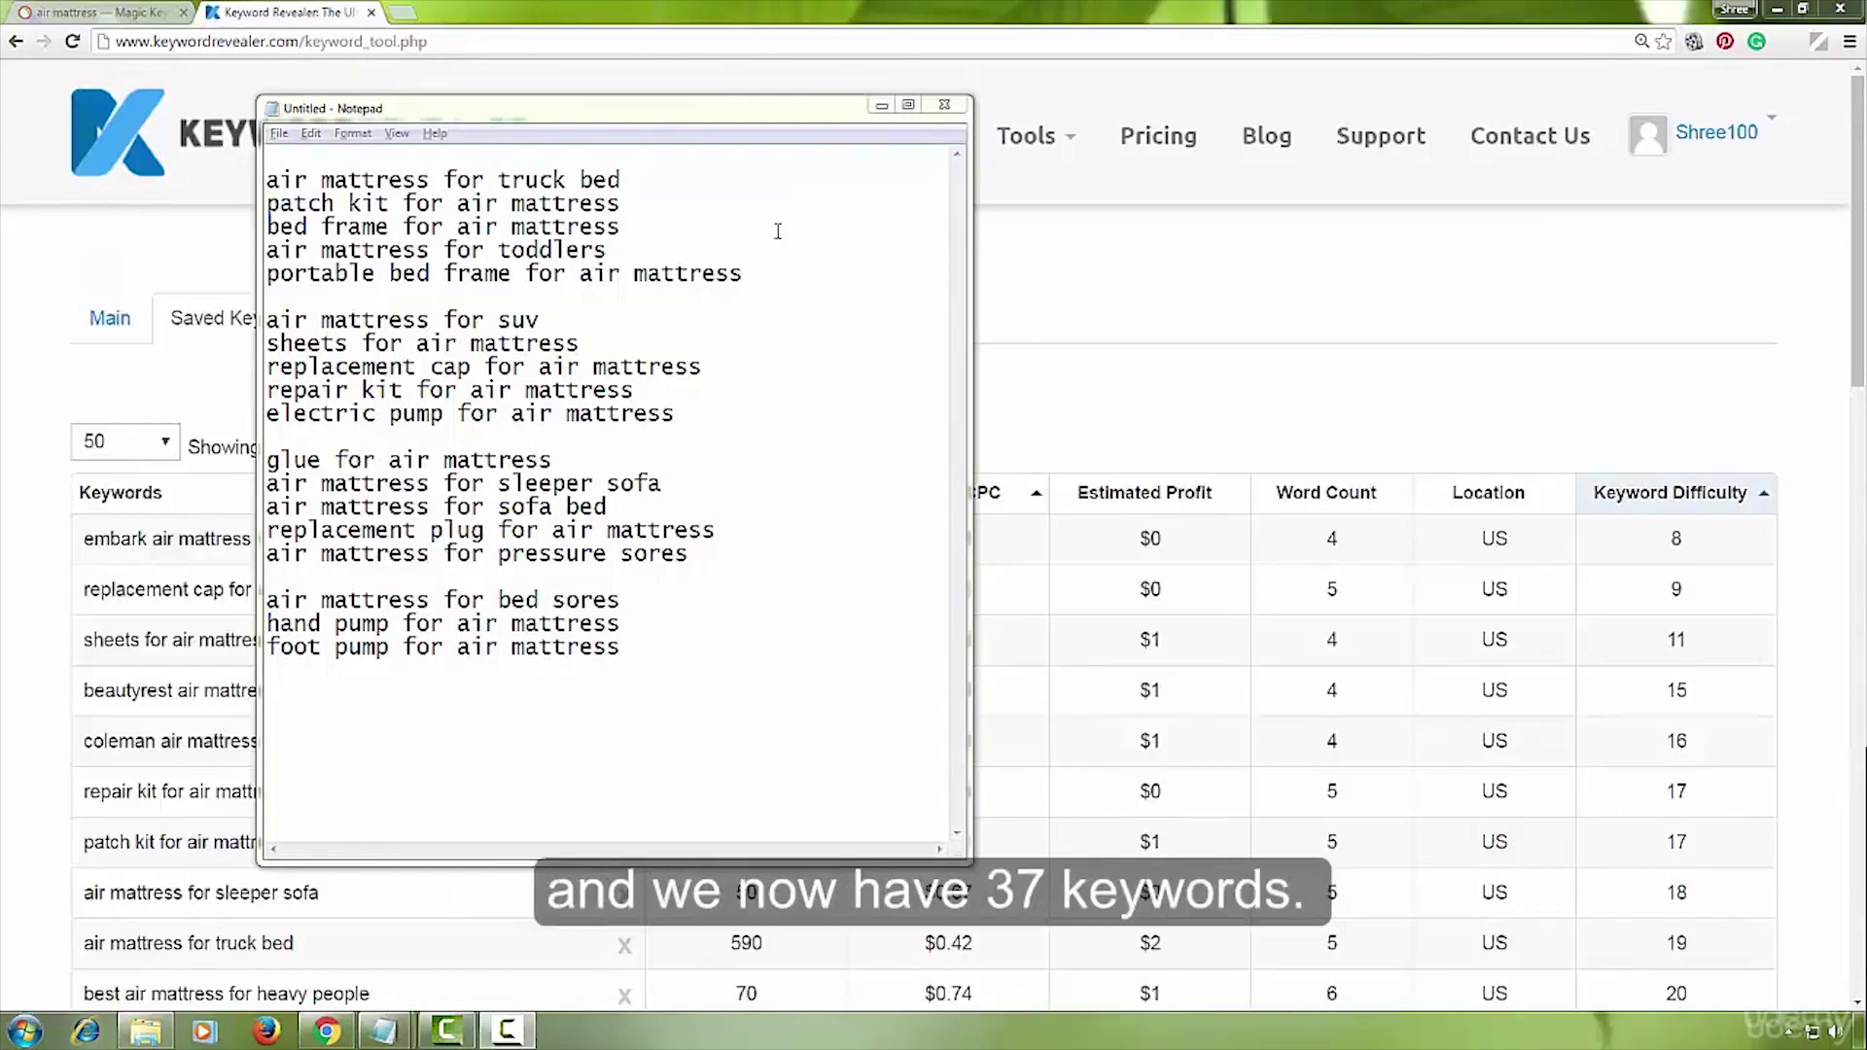
click(881, 105)
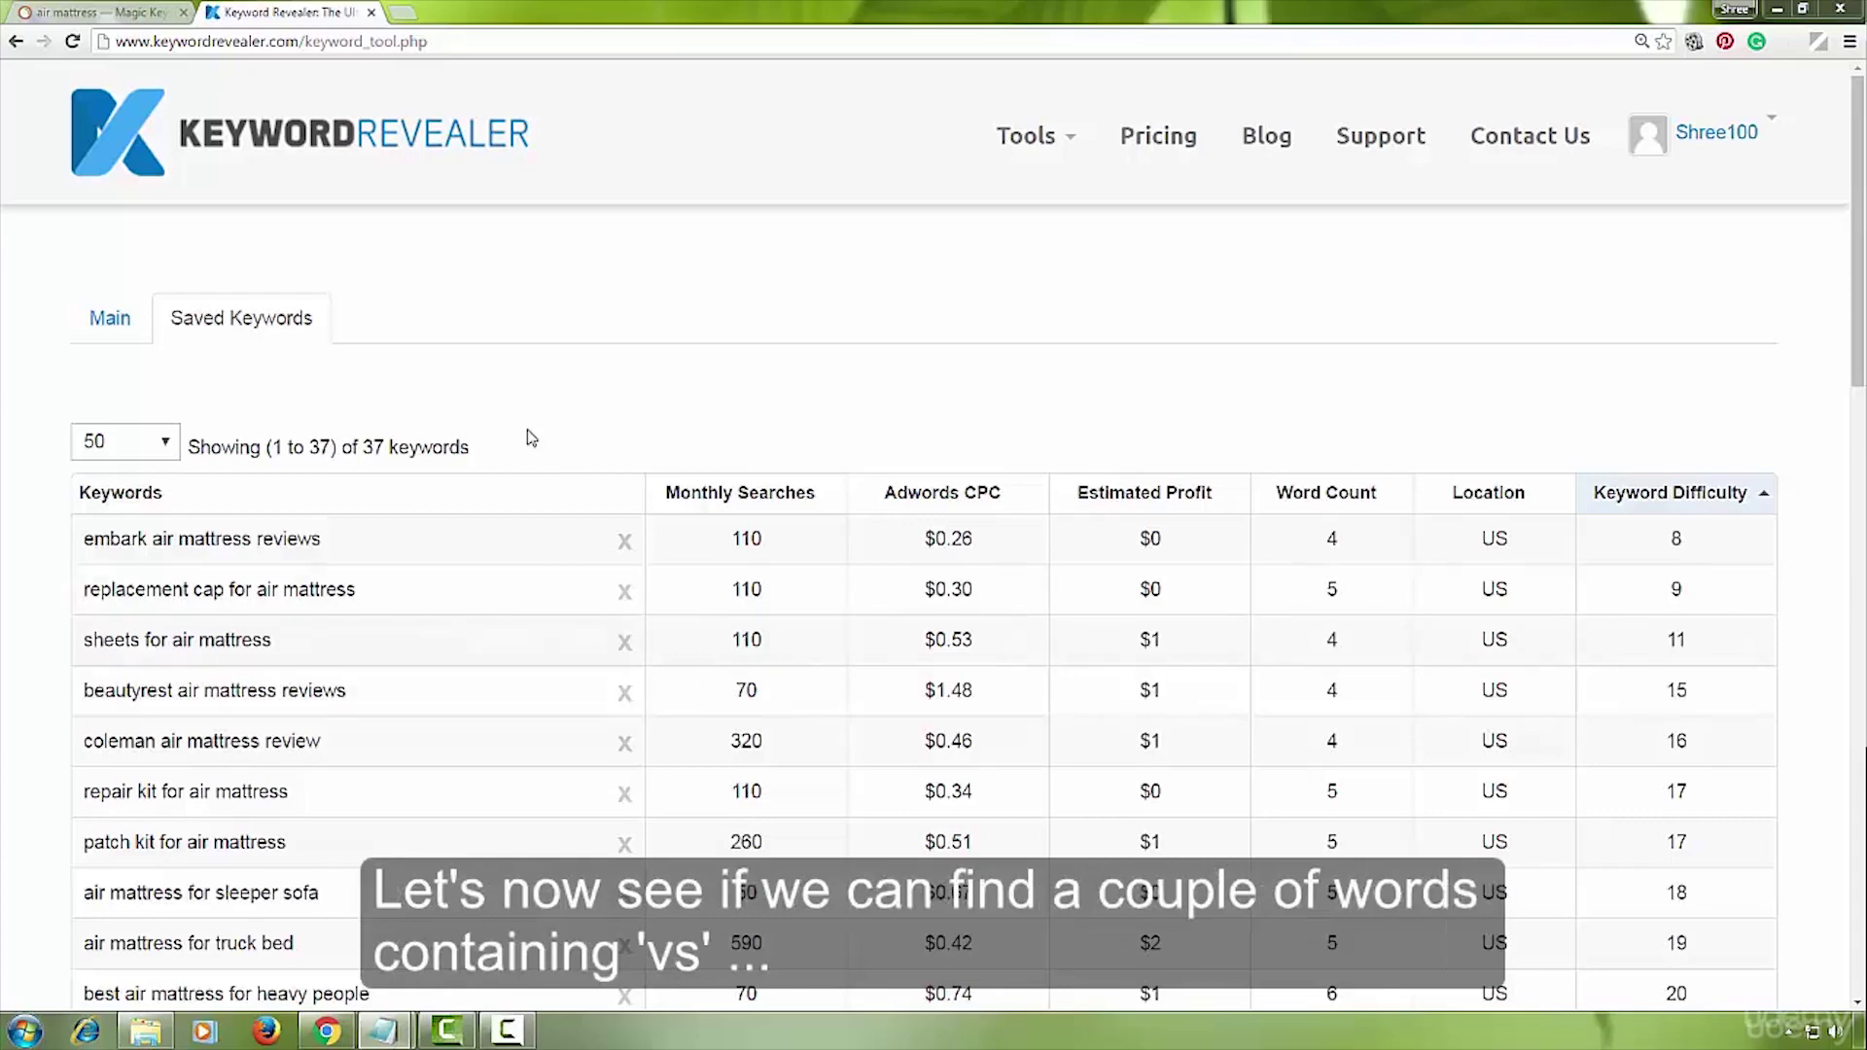
Return to SEMrush and change the included keyword filter for "air mattress" to "vs,".
click(136, 11)
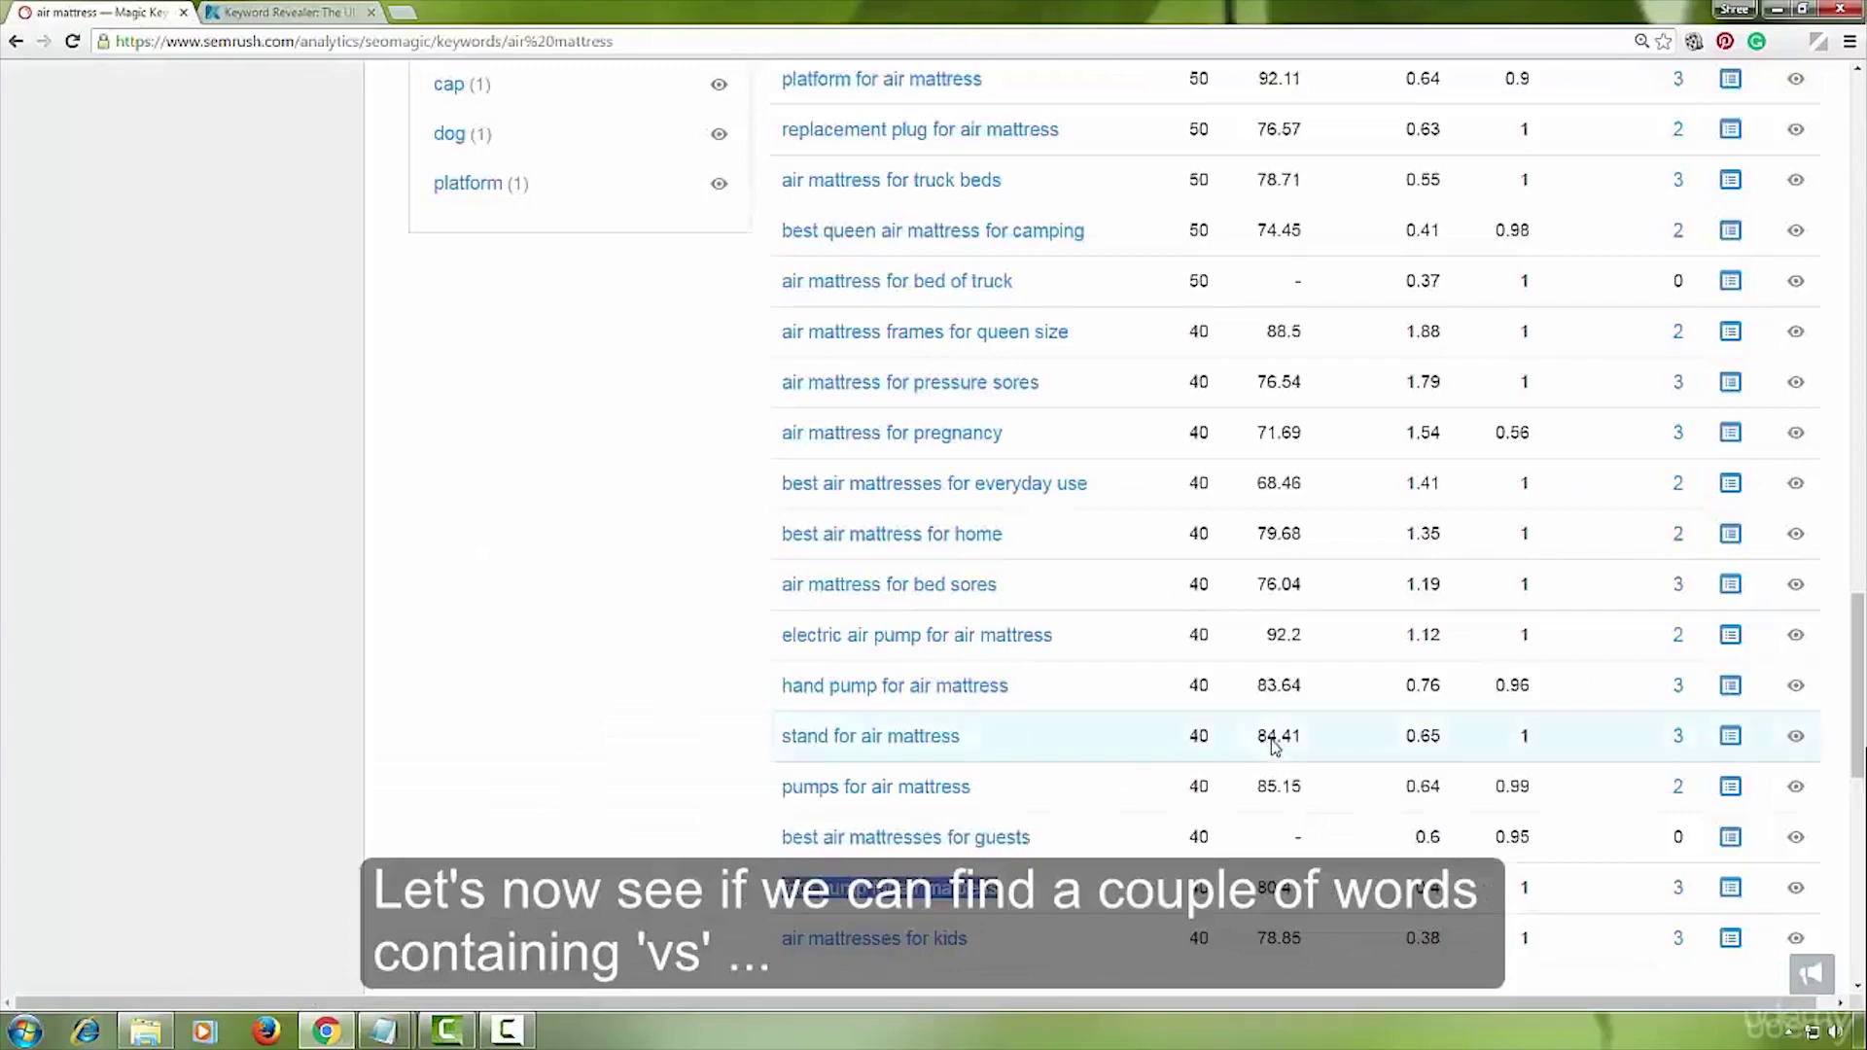
scroll(1197, 681, up, 20)
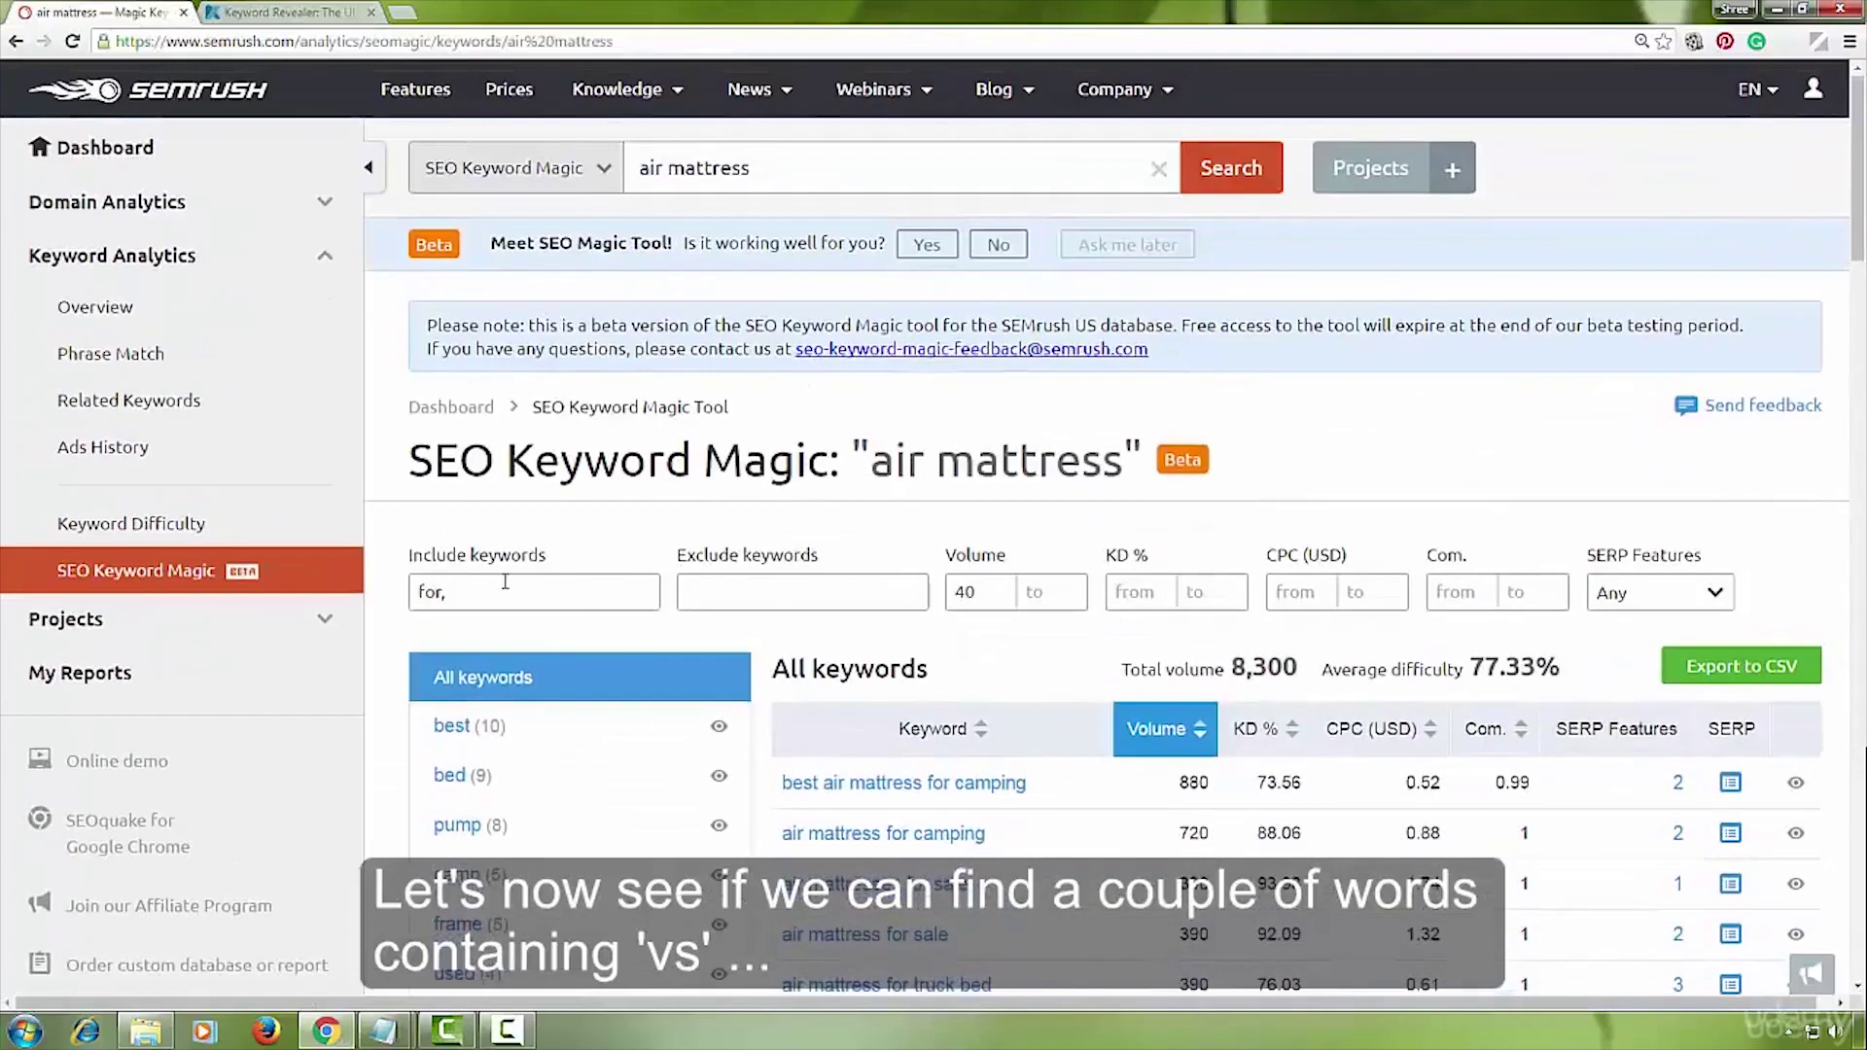
triple_click(487, 584)
text(vs,)
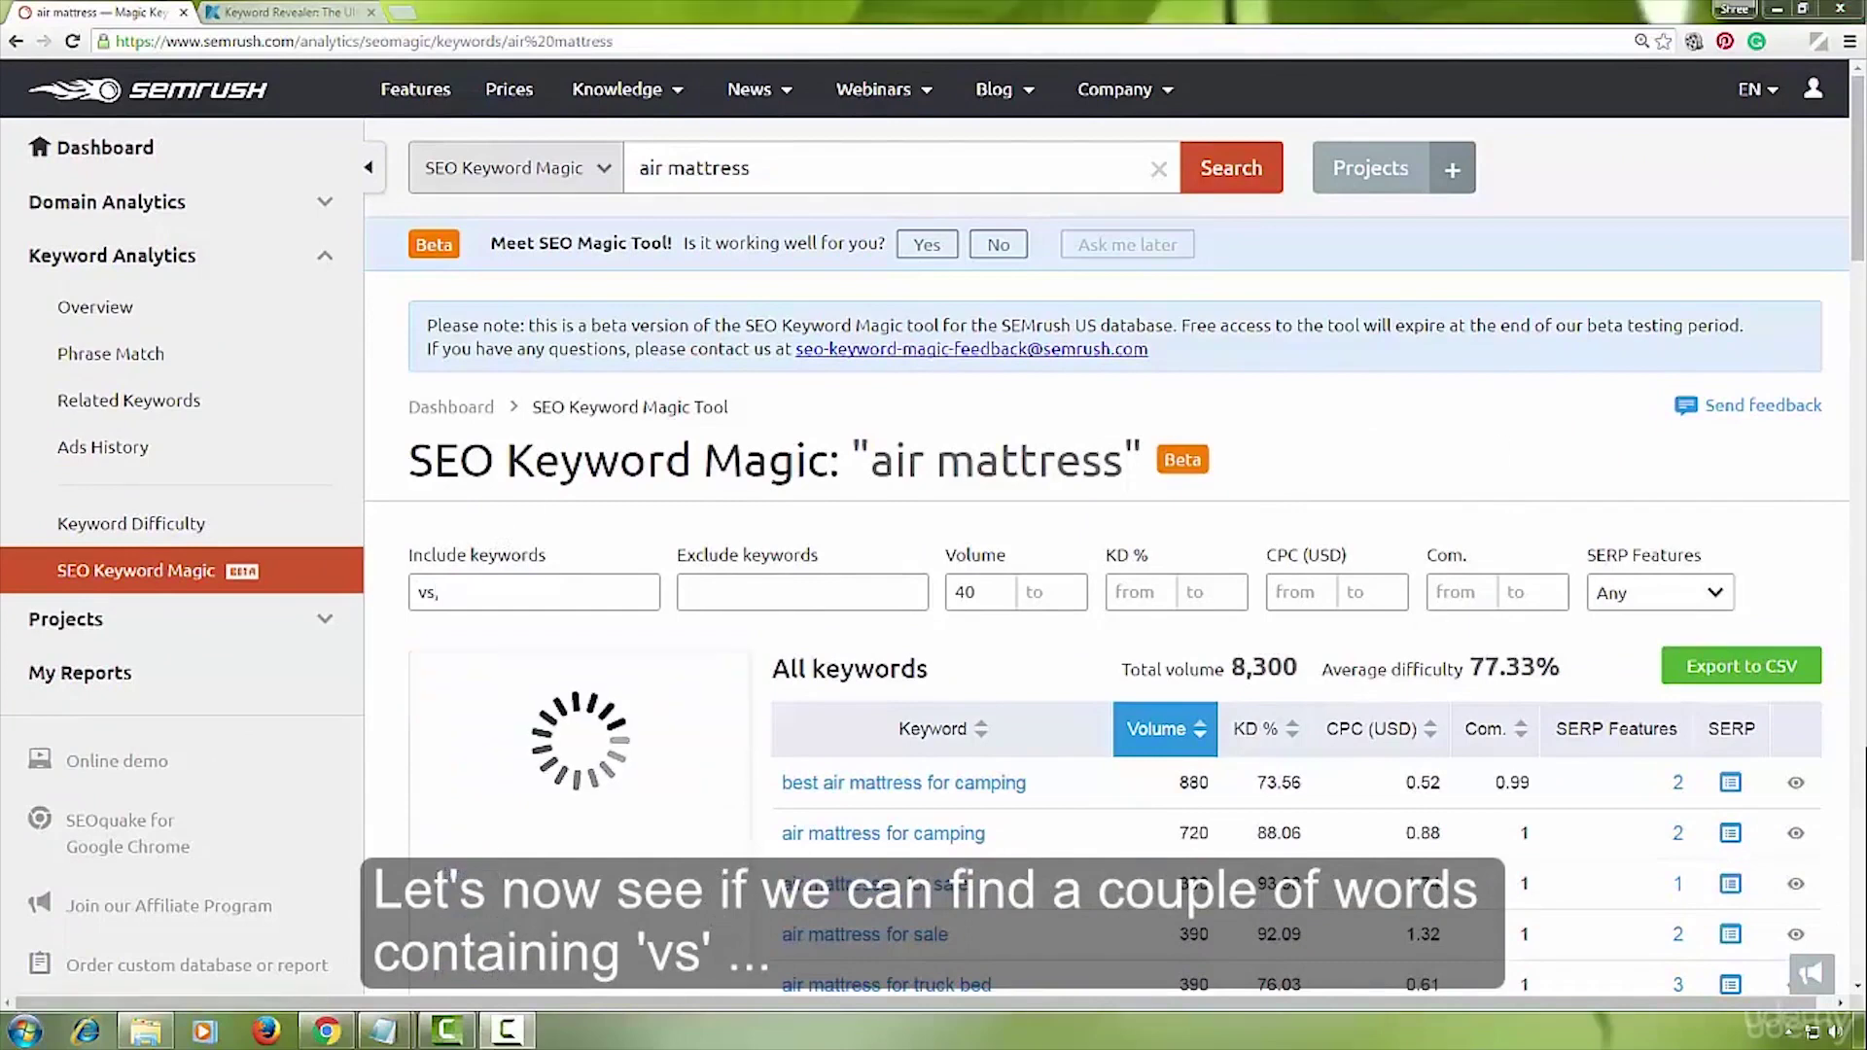
scroll(1070, 535, down, 4)
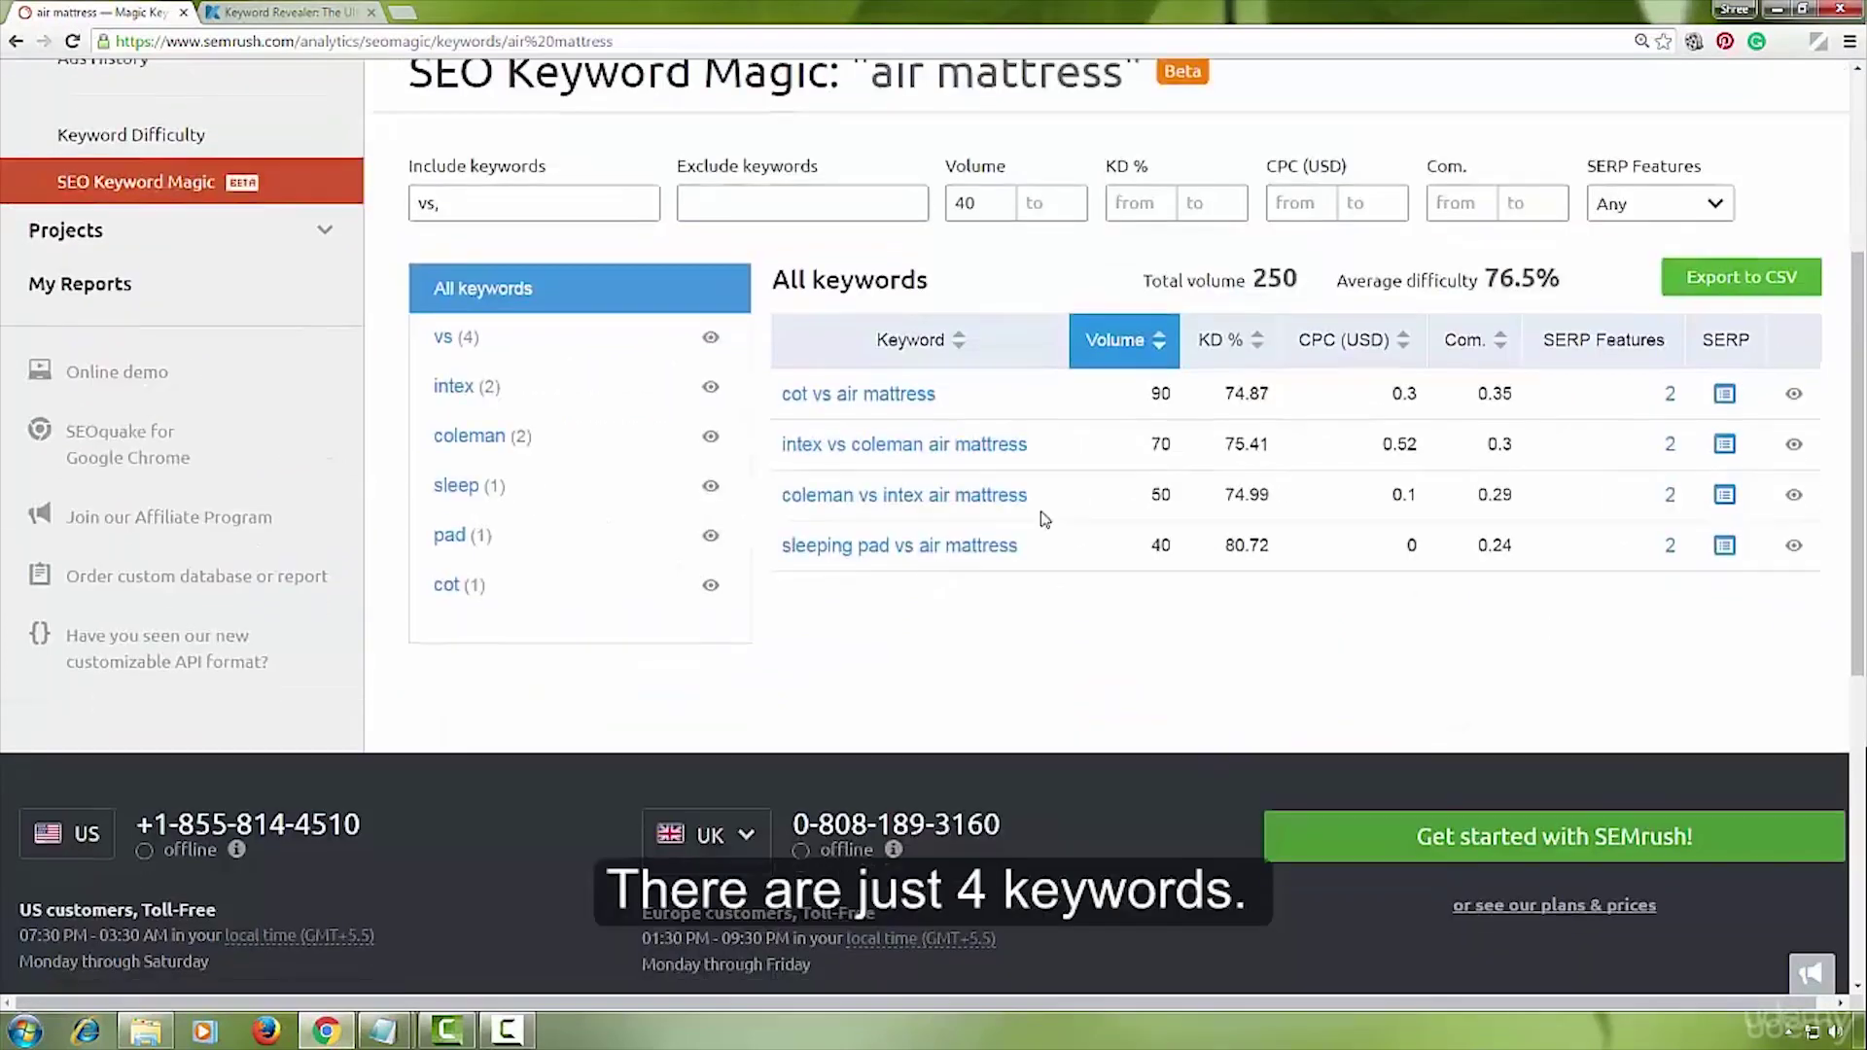
Copy "cot vs air mattress" from the SEMrush results and run a Keyword Revealer search for it.
drag(958, 399, 780, 396)
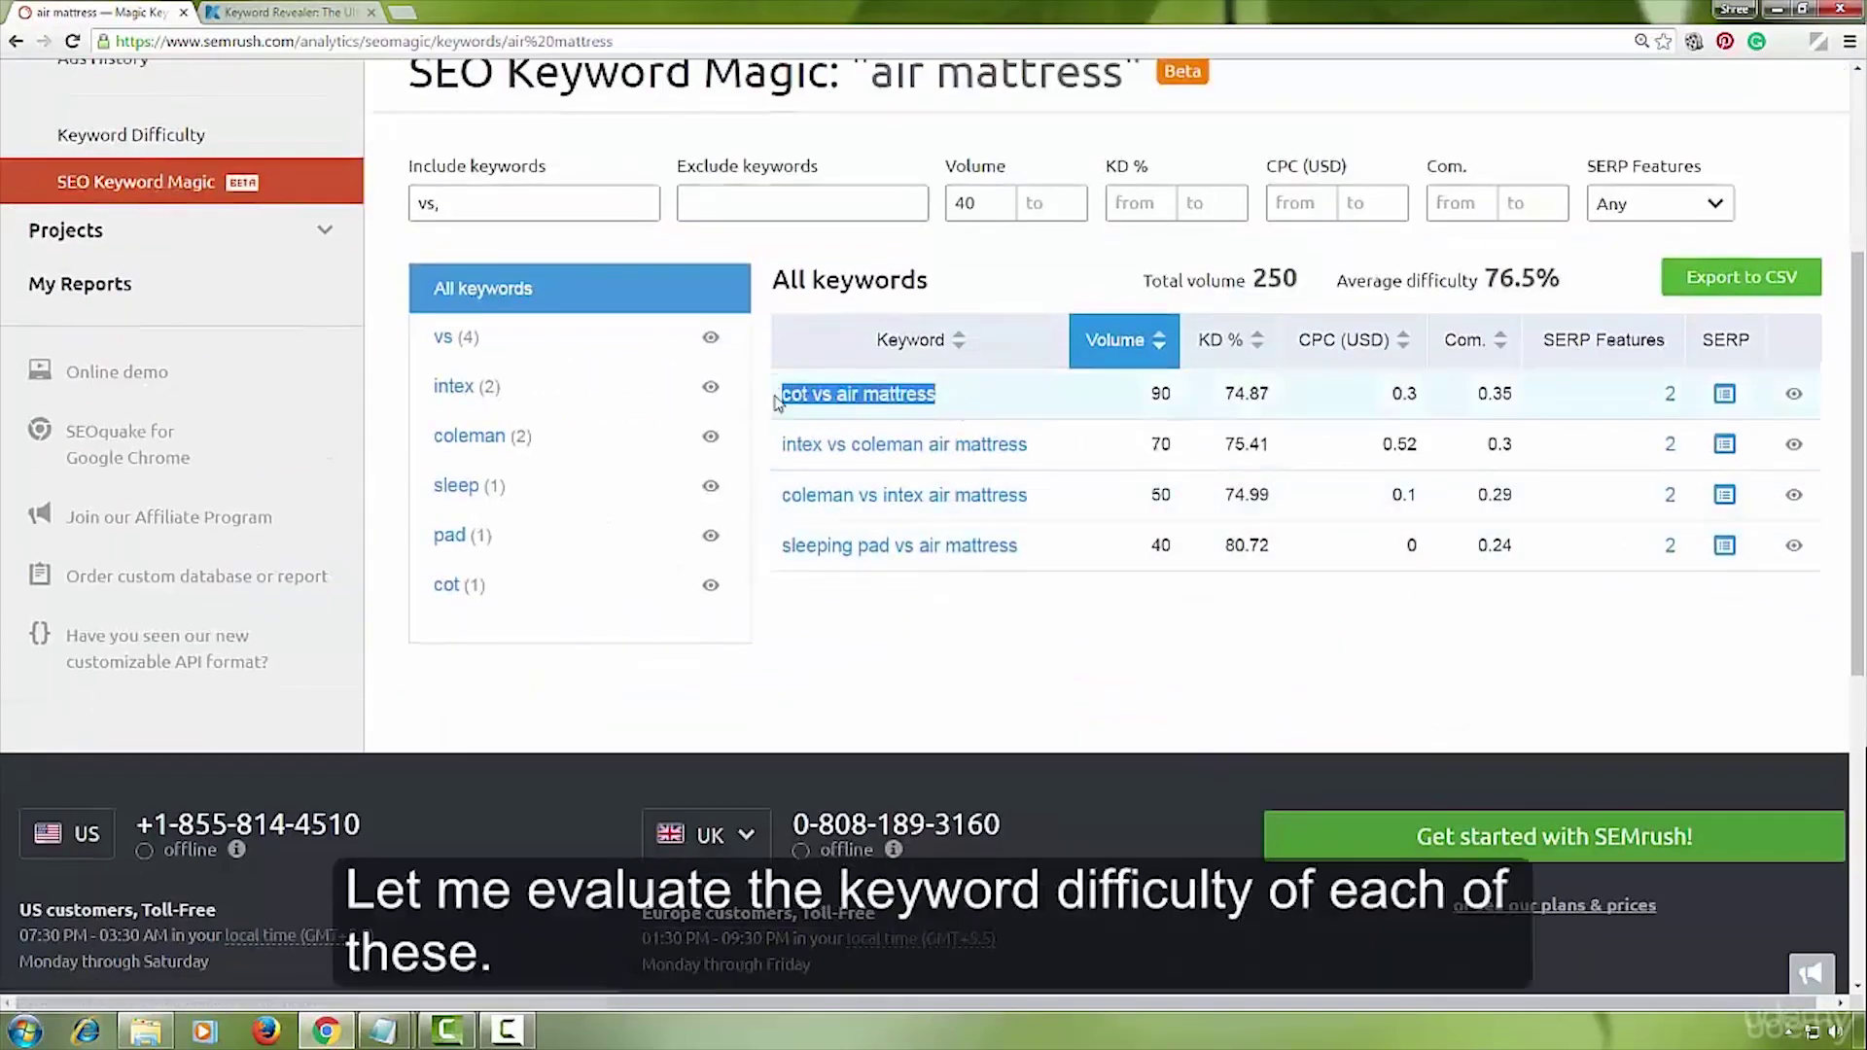
right_click(790, 394)
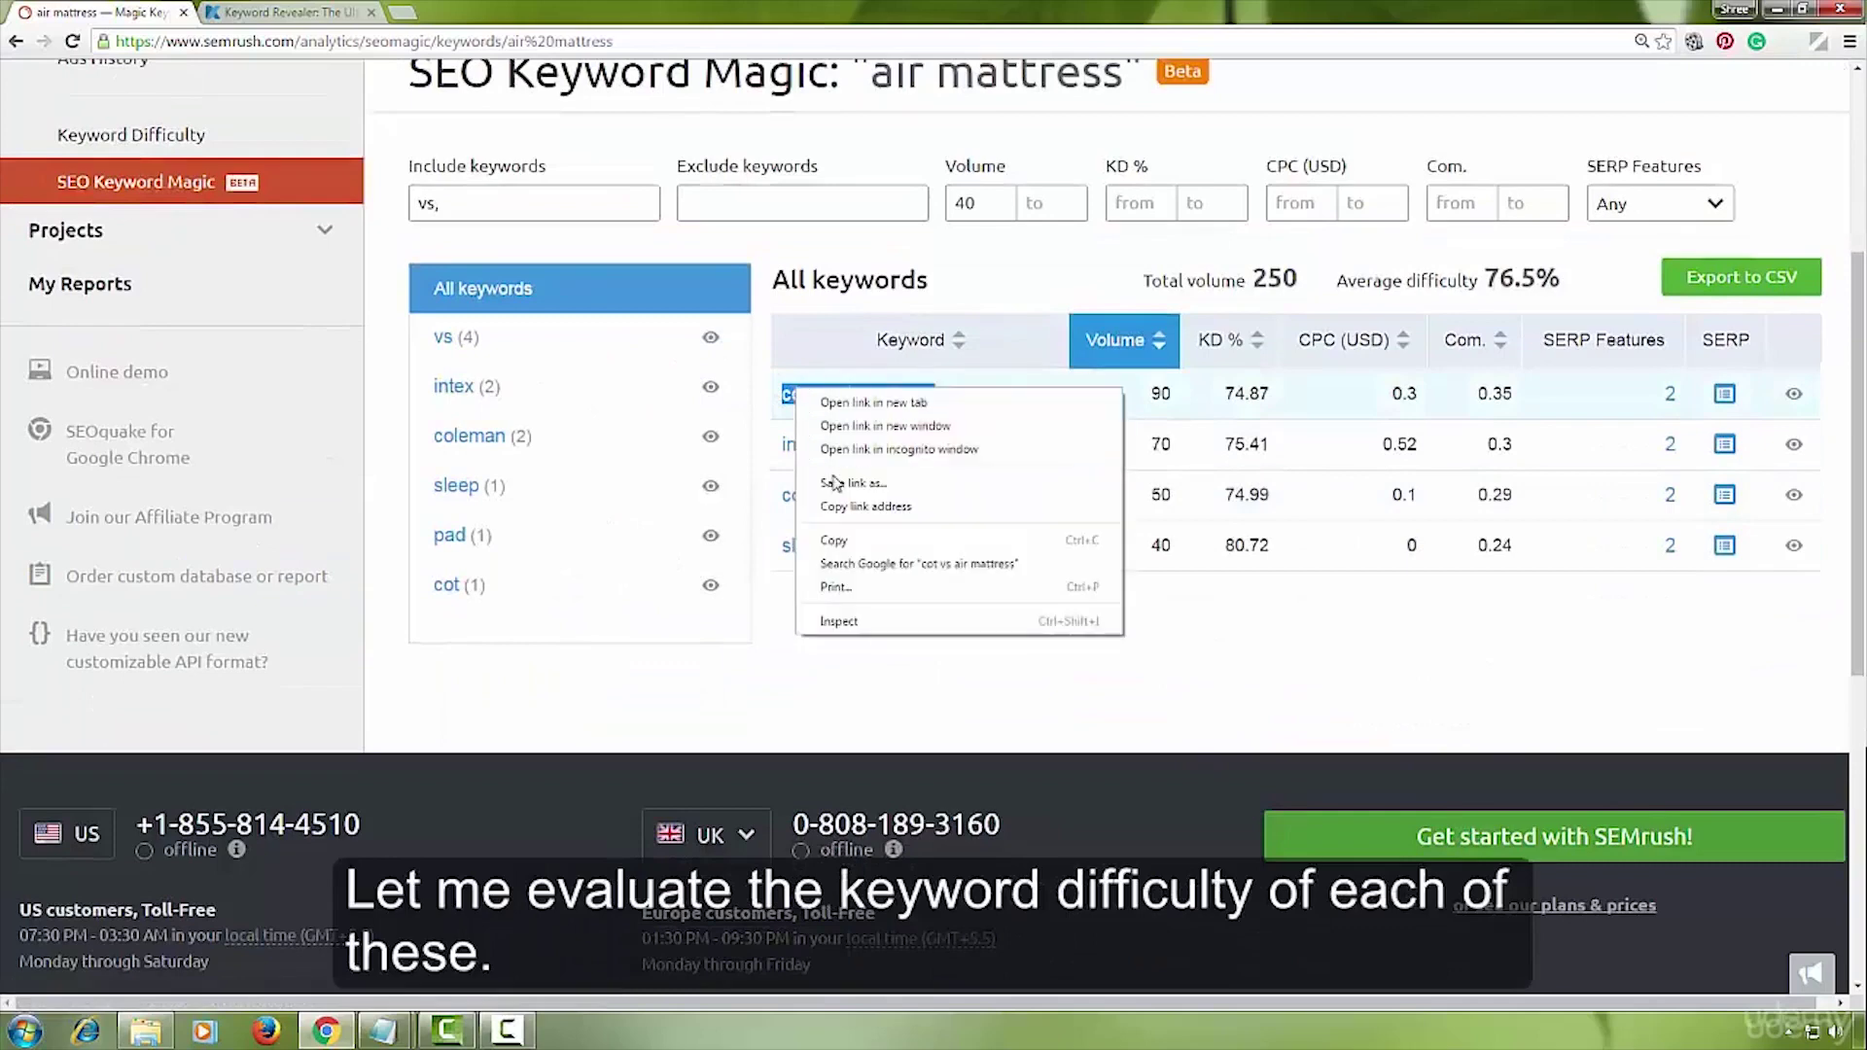
click(832, 540)
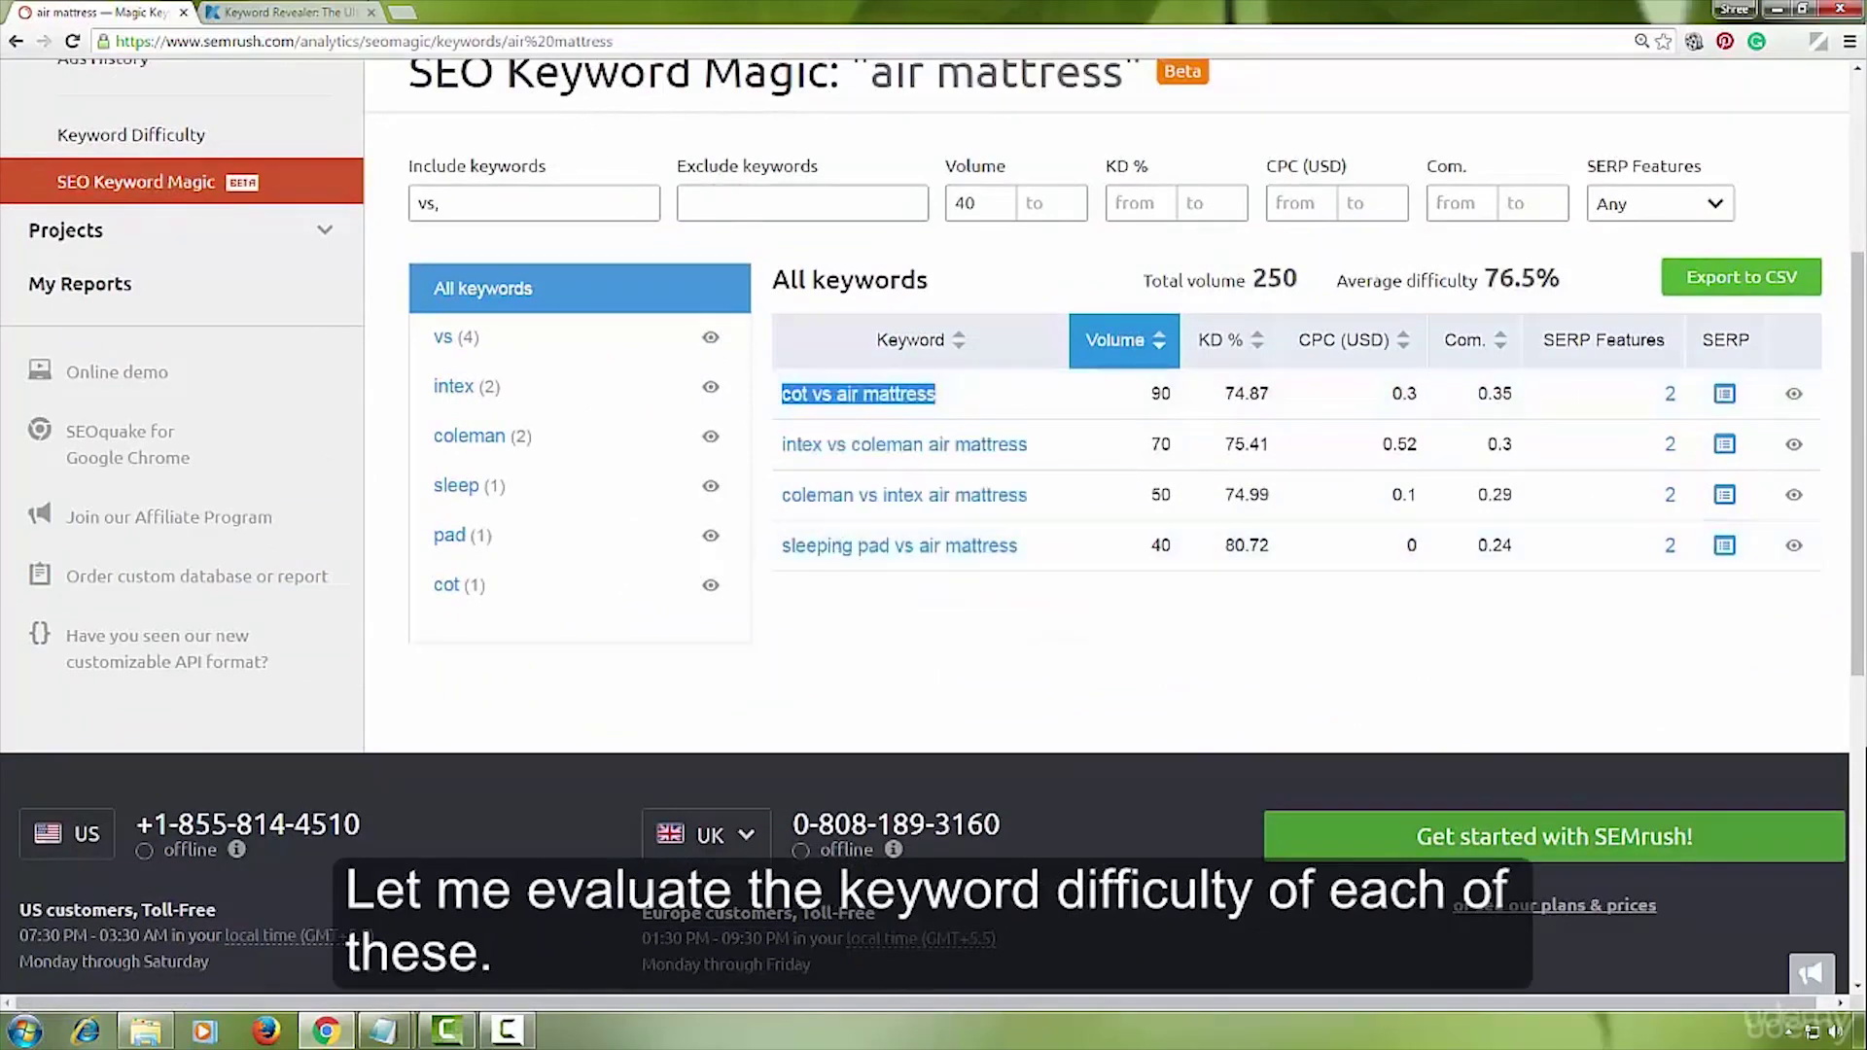
click(282, 12)
click(1387, 450)
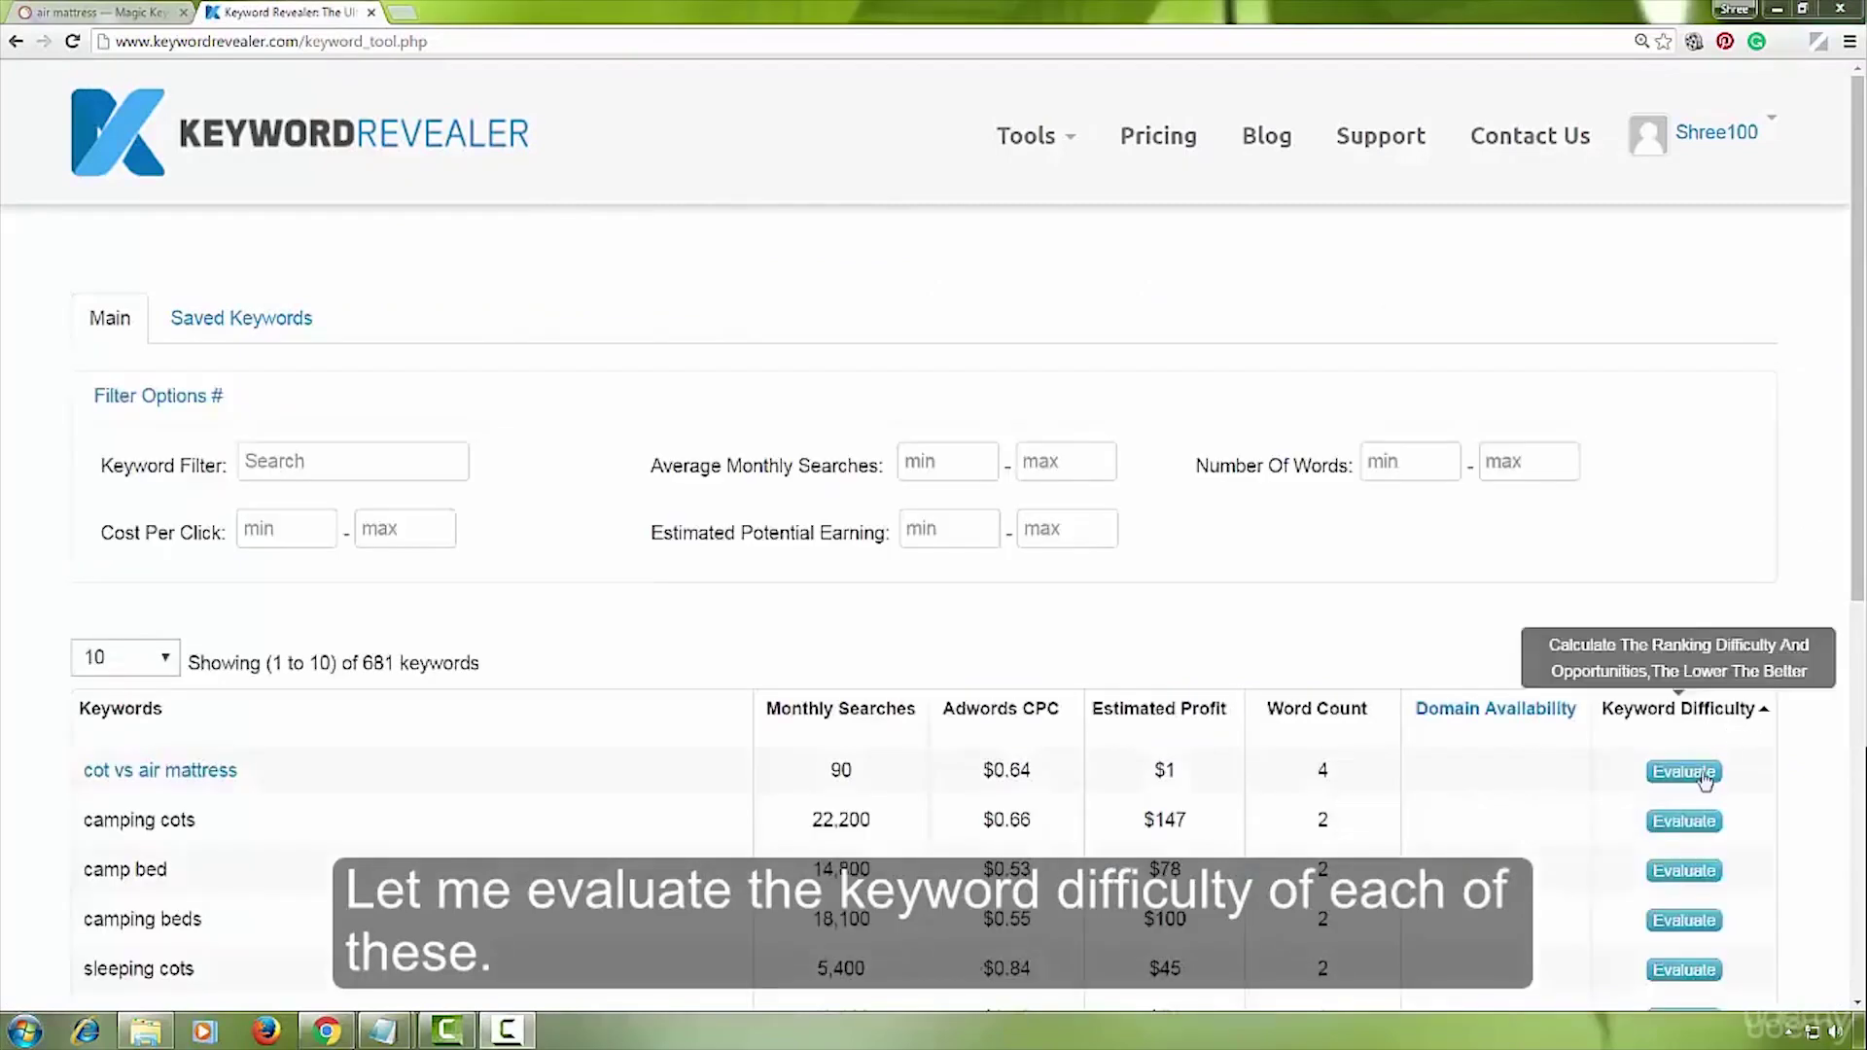
Evaluate the keyword difficulty of "cot vs air mattress", review its top ten rankings, save the keyword and close its report.
click(1704, 775)
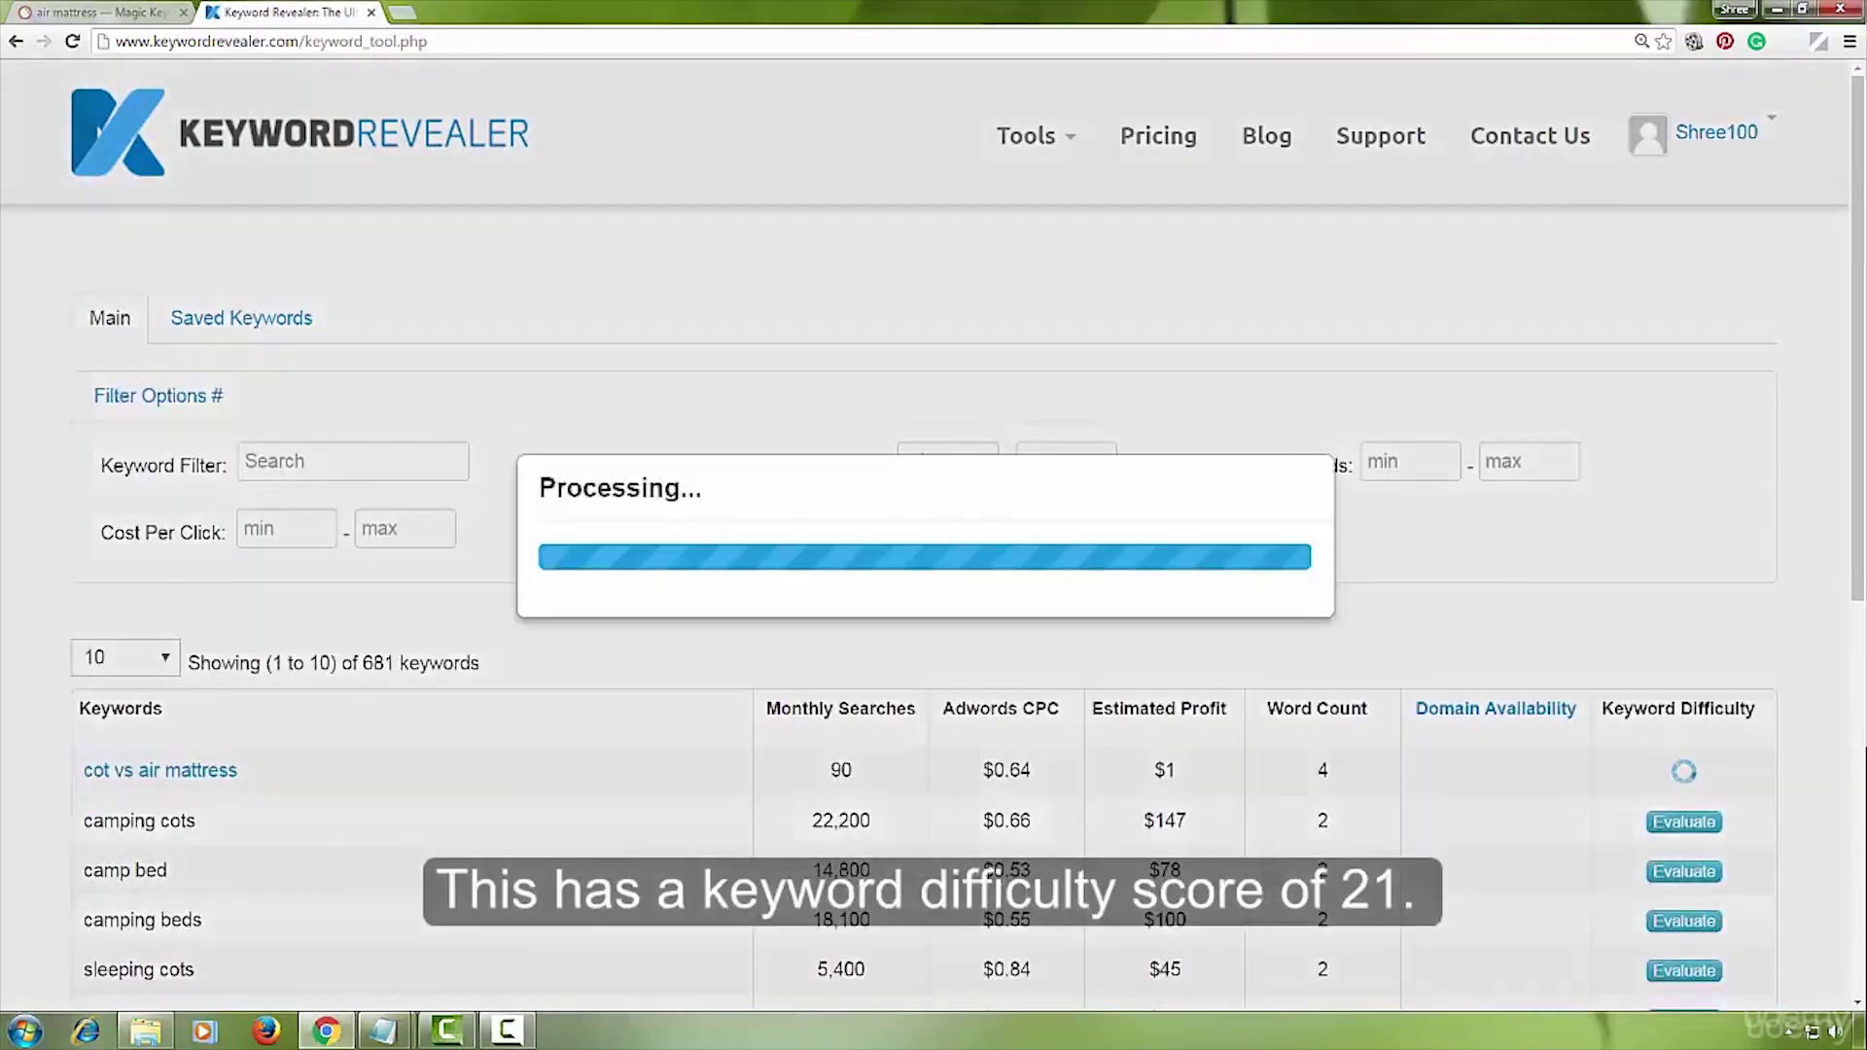
scroll(1119, 546, down, 3)
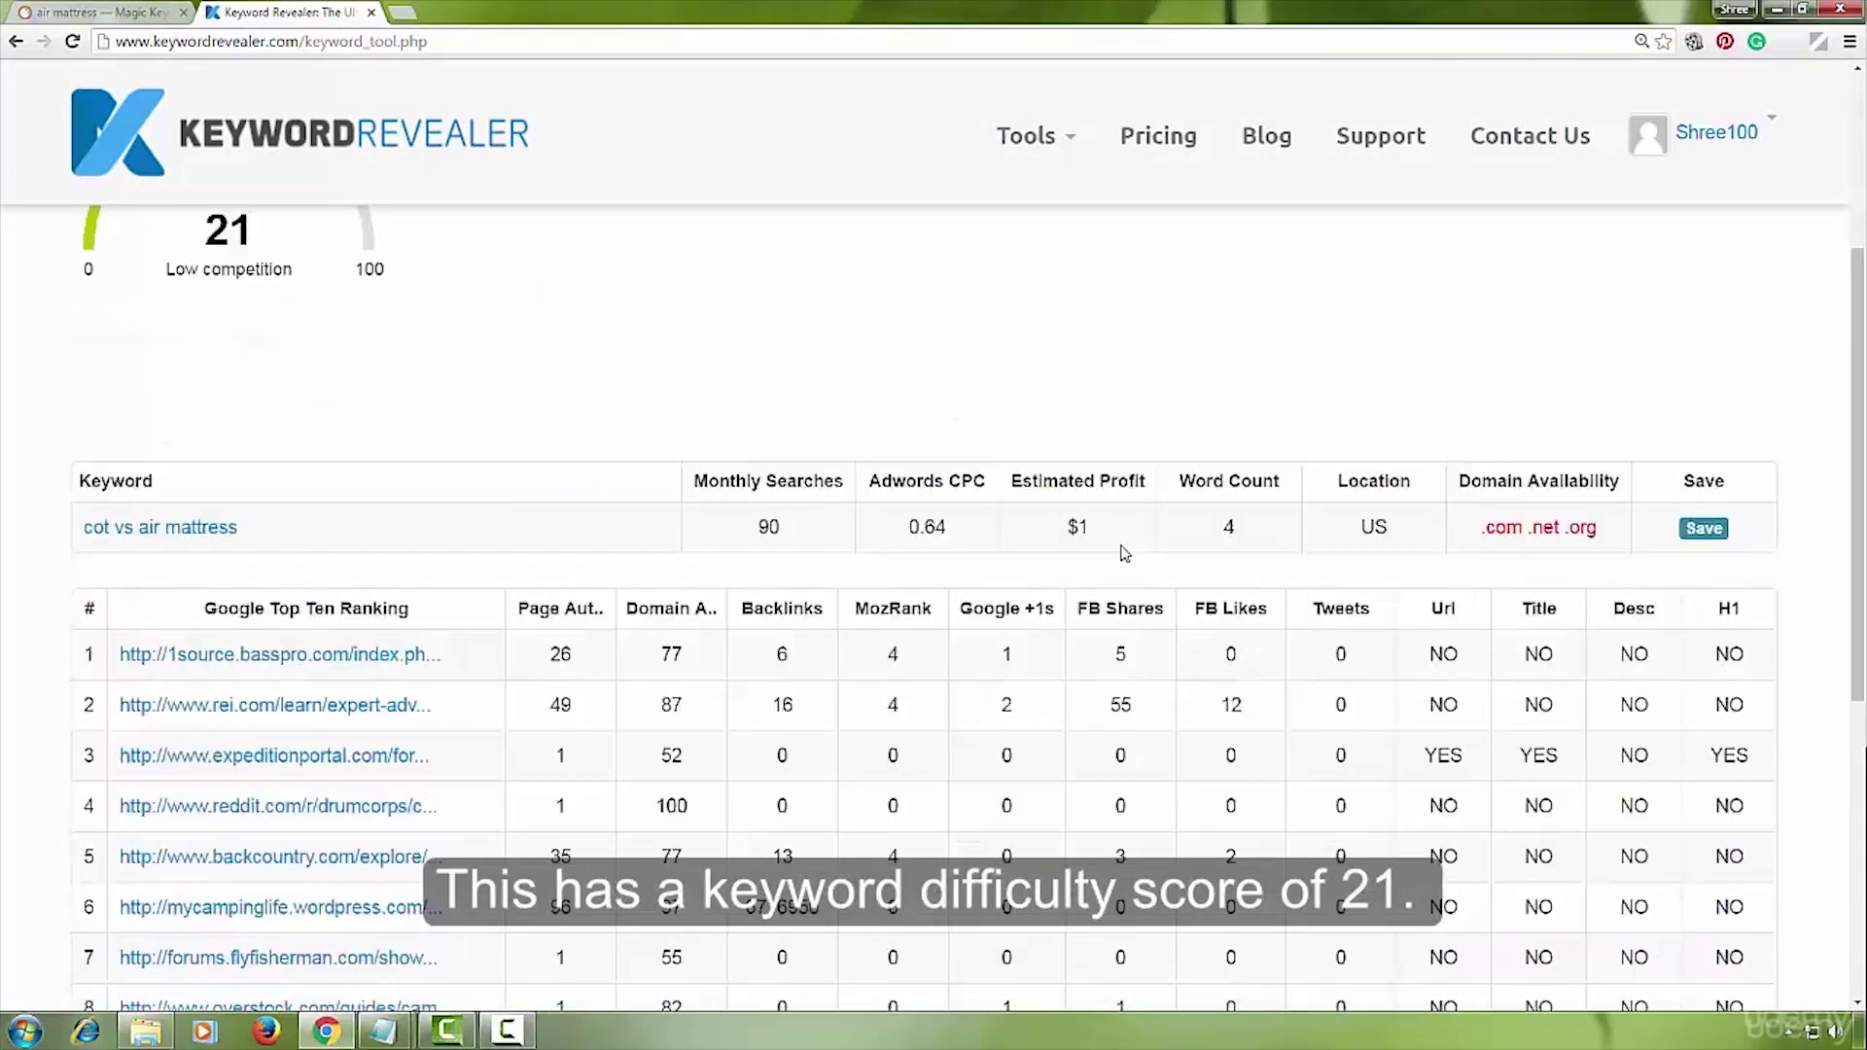
scroll(1126, 553, down, 2)
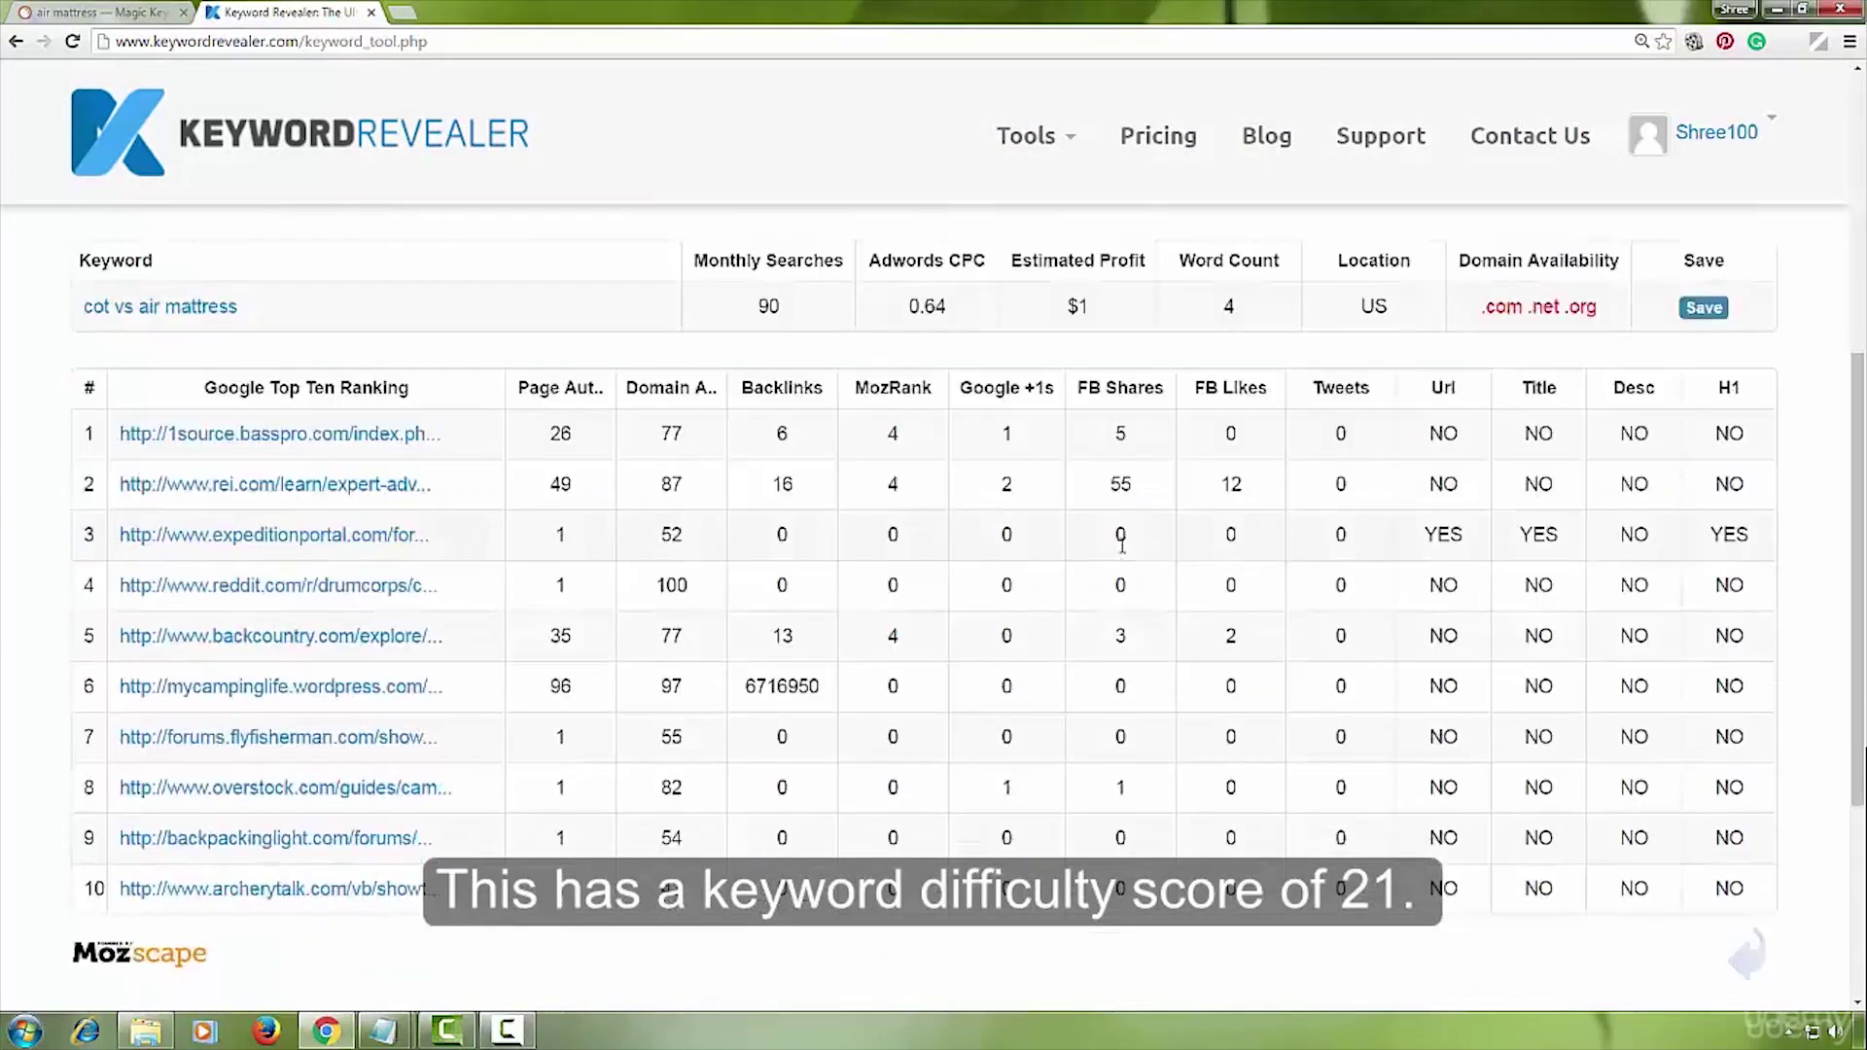
scroll(1118, 548, up, 5)
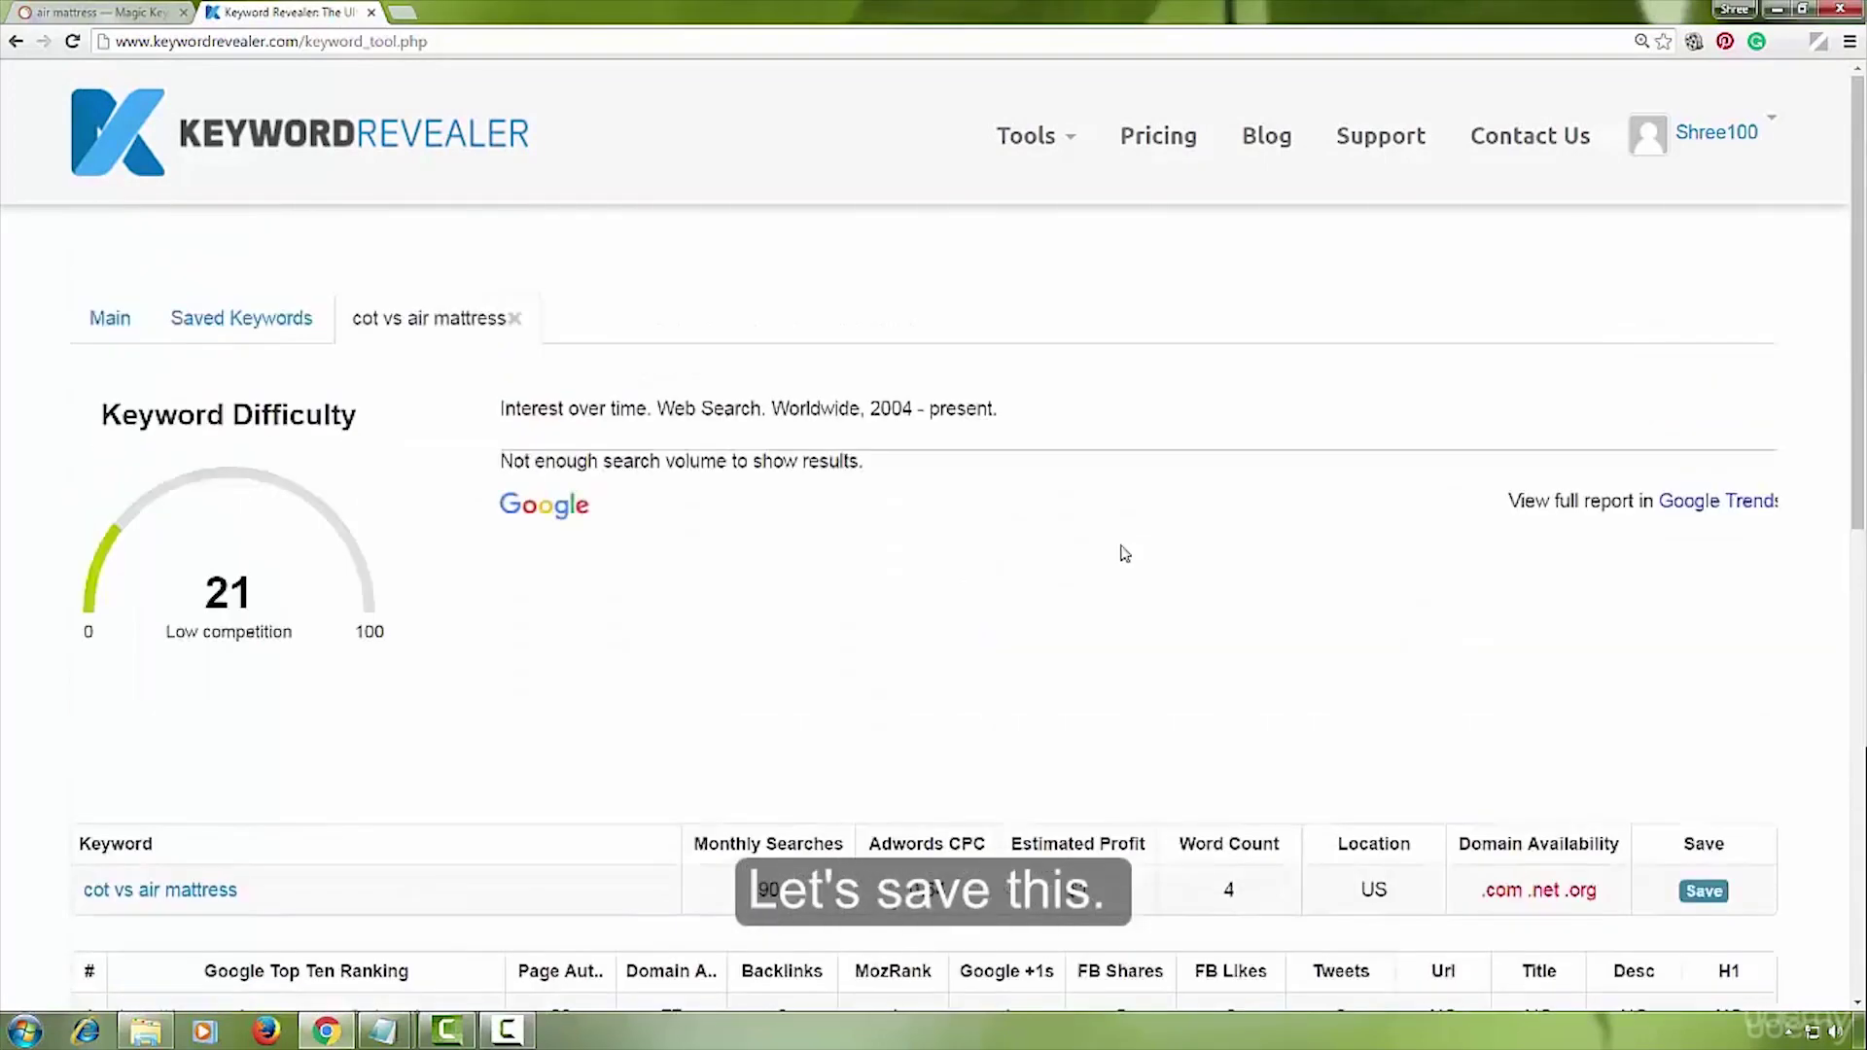
click(1702, 892)
click(514, 319)
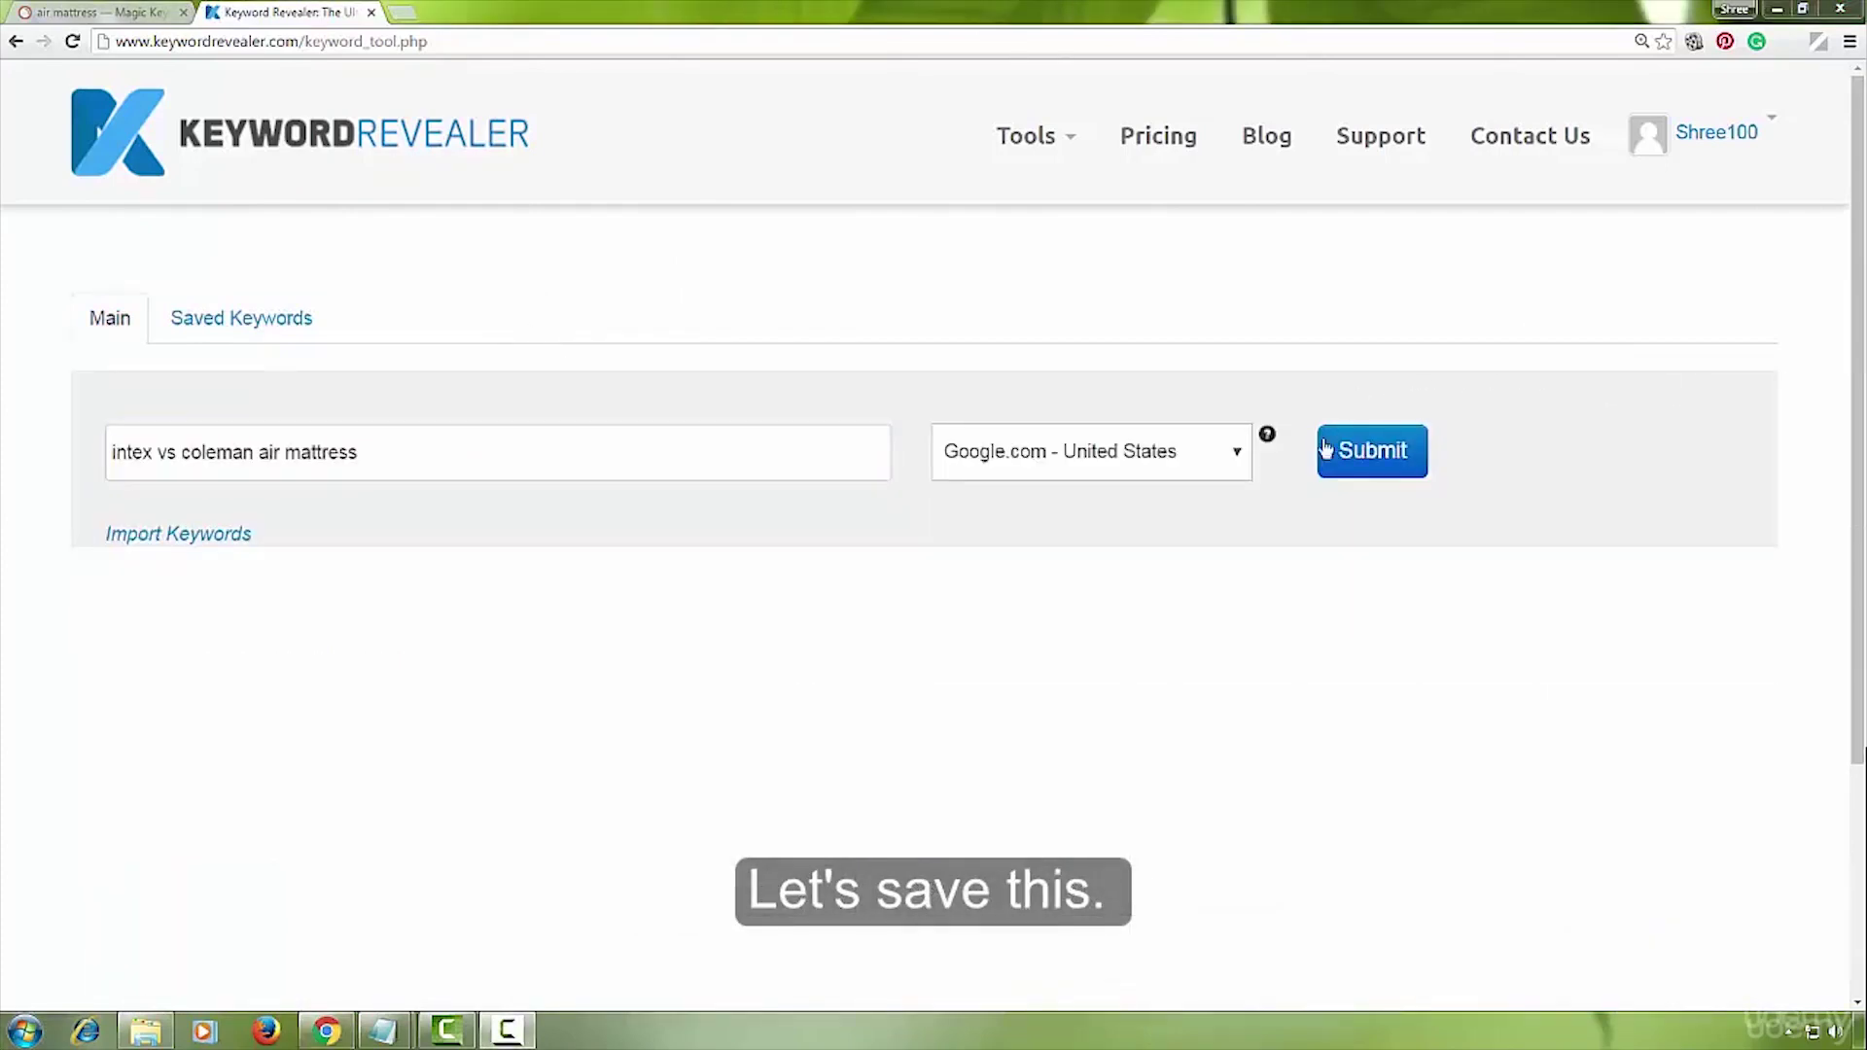
Run a search for "intex vs coleman air mattress", evaluate its keyword difficulty and save the keyword.
click(1383, 459)
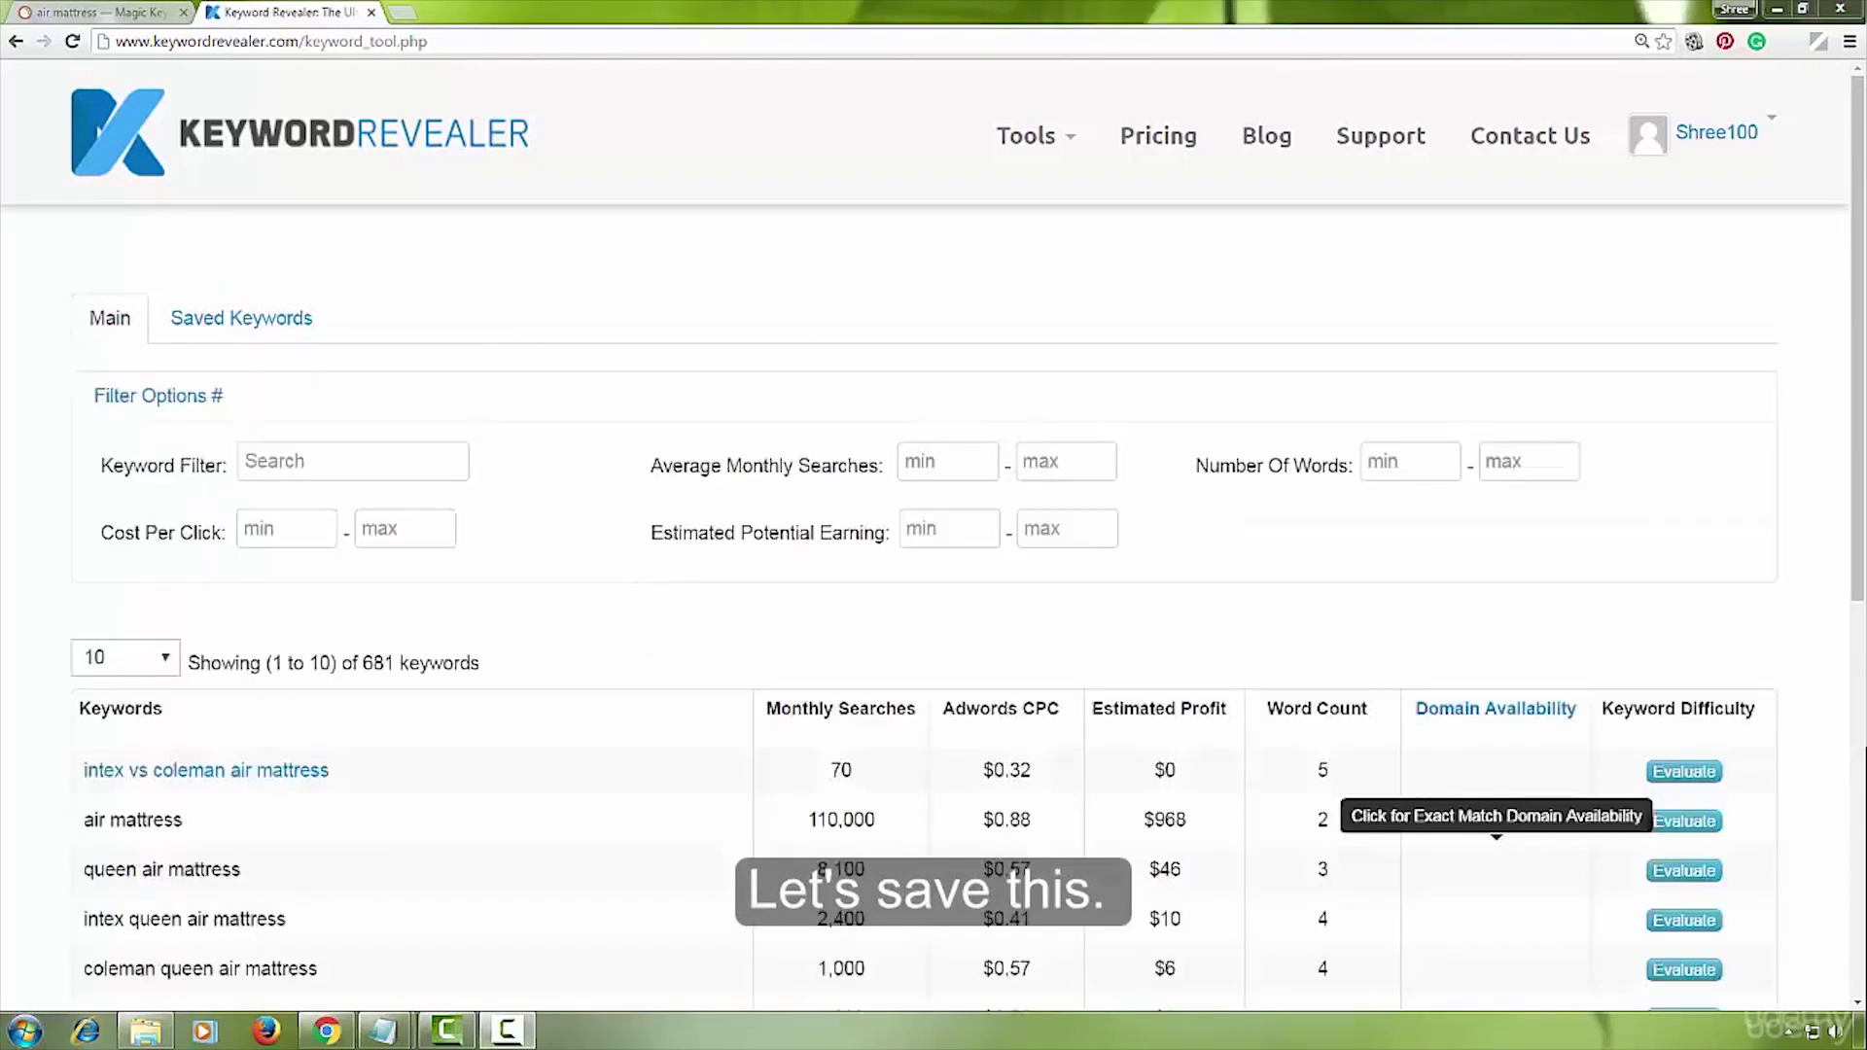
click(1684, 771)
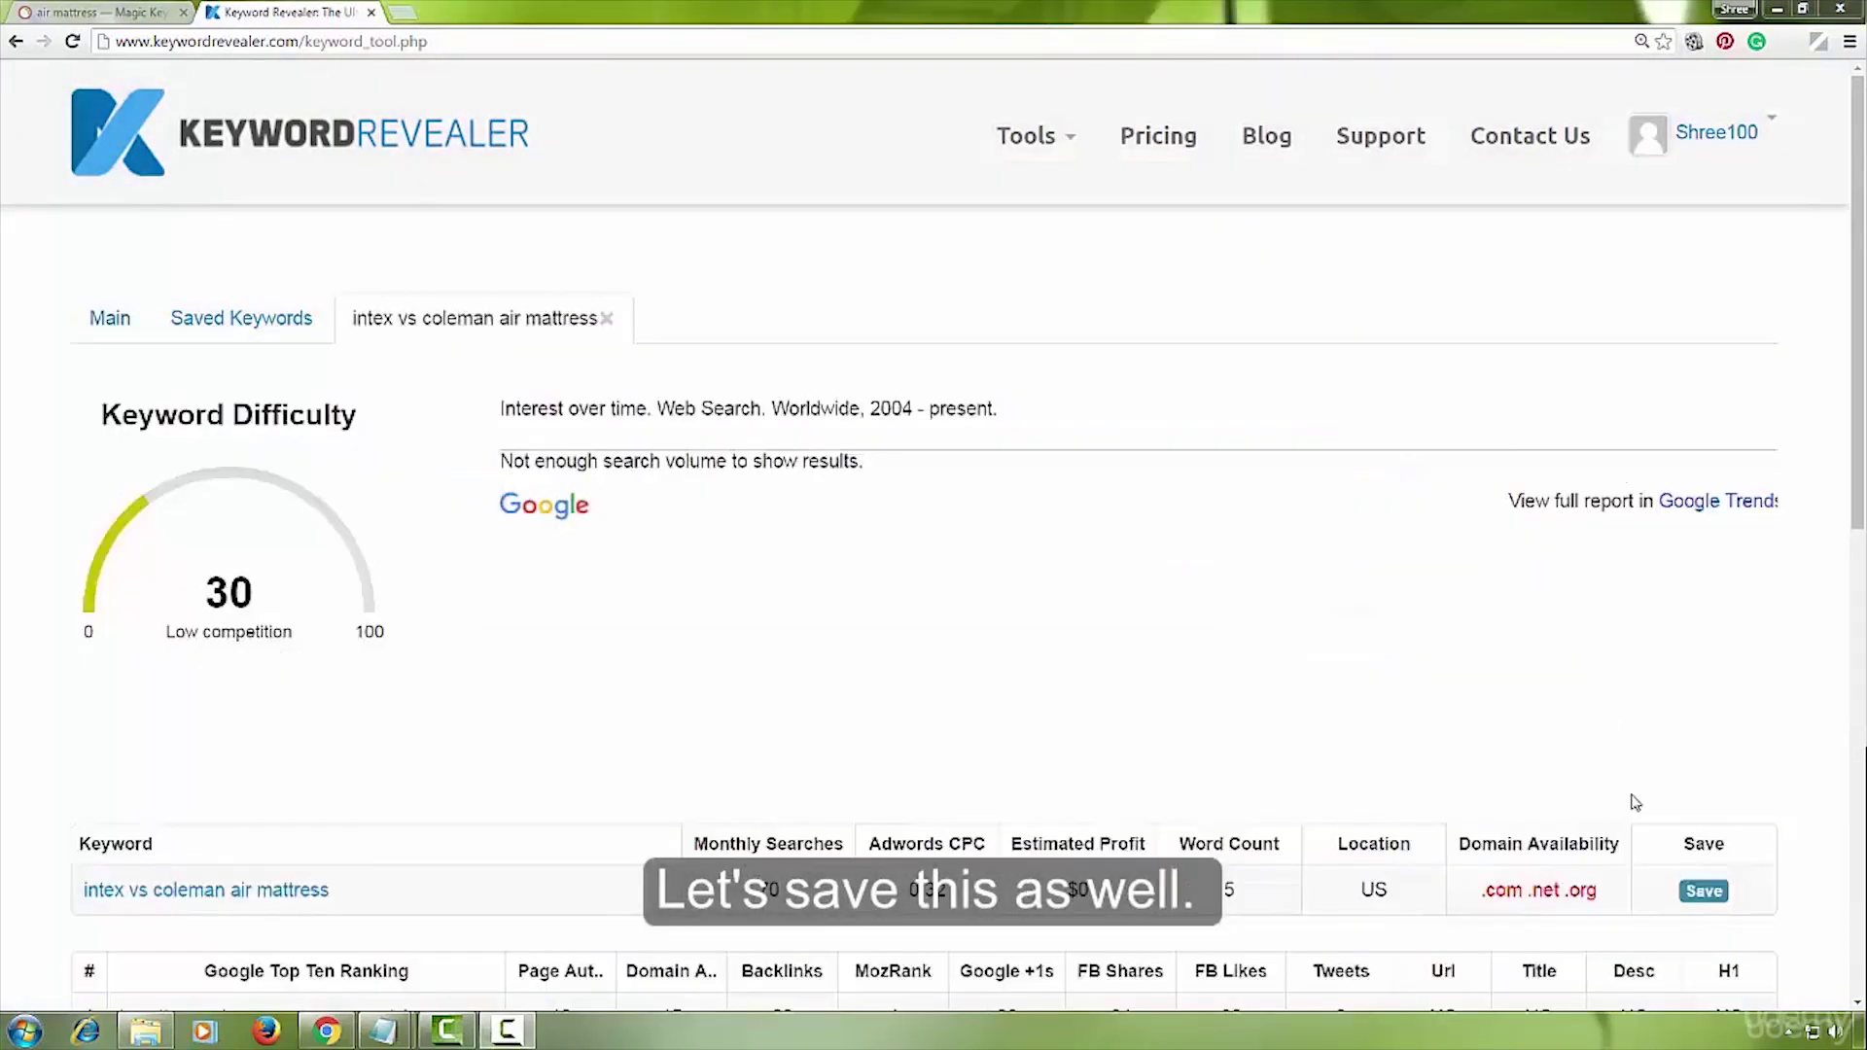
click(1704, 891)
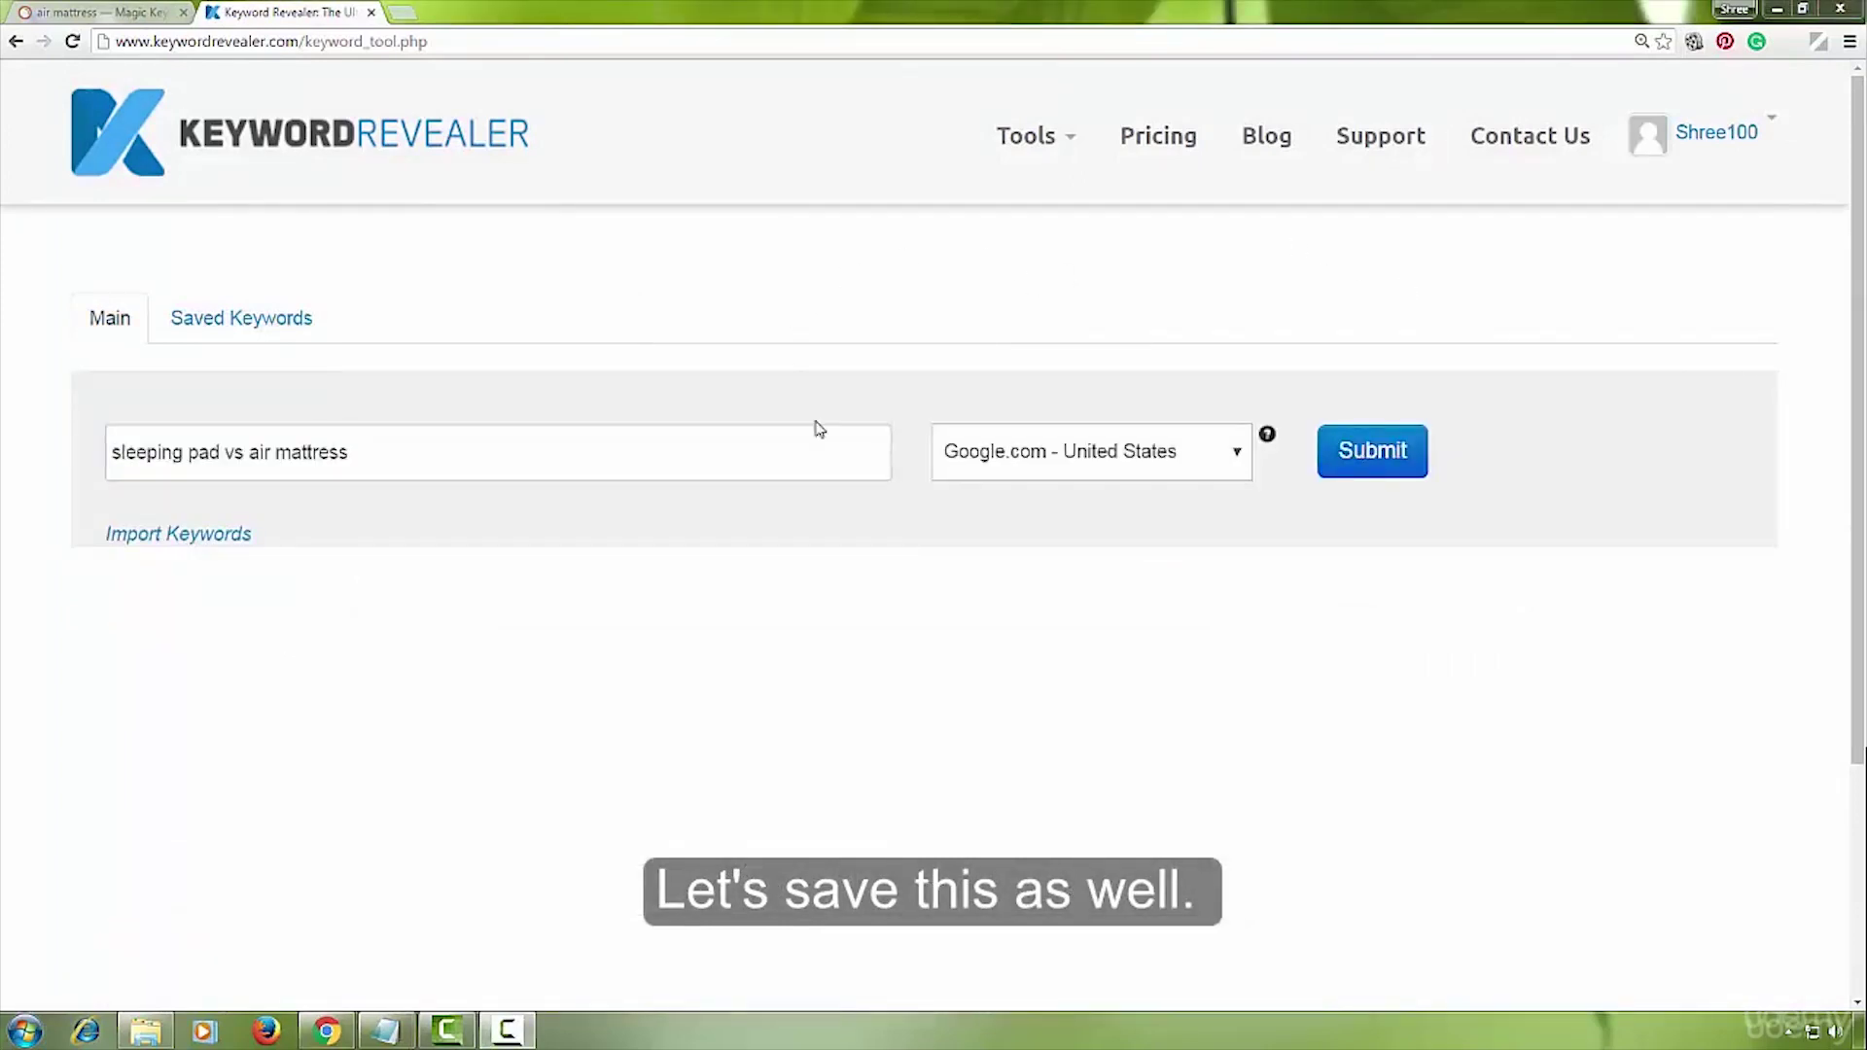
Search for "sleeping pad vs air mattress", evaluate its difficulty and rankings, close the report unsaved and check the saved keywords.
click(1361, 482)
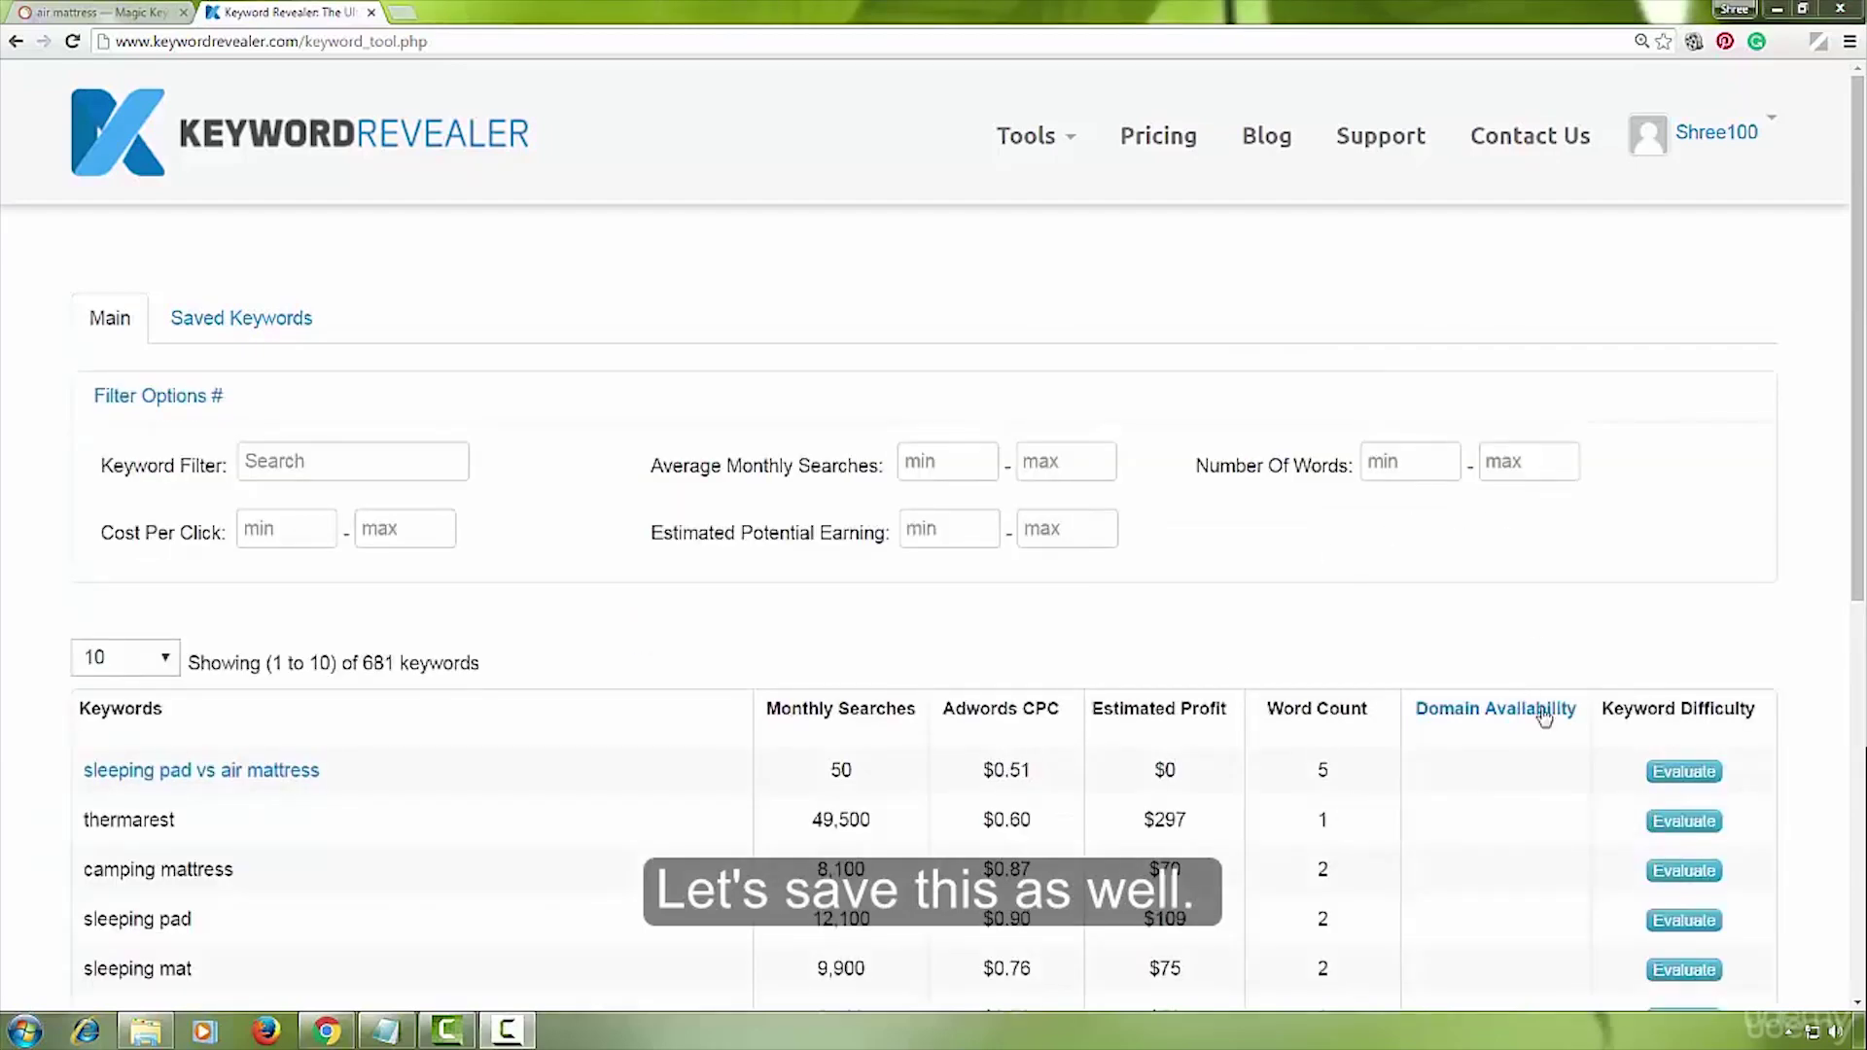
click(1684, 771)
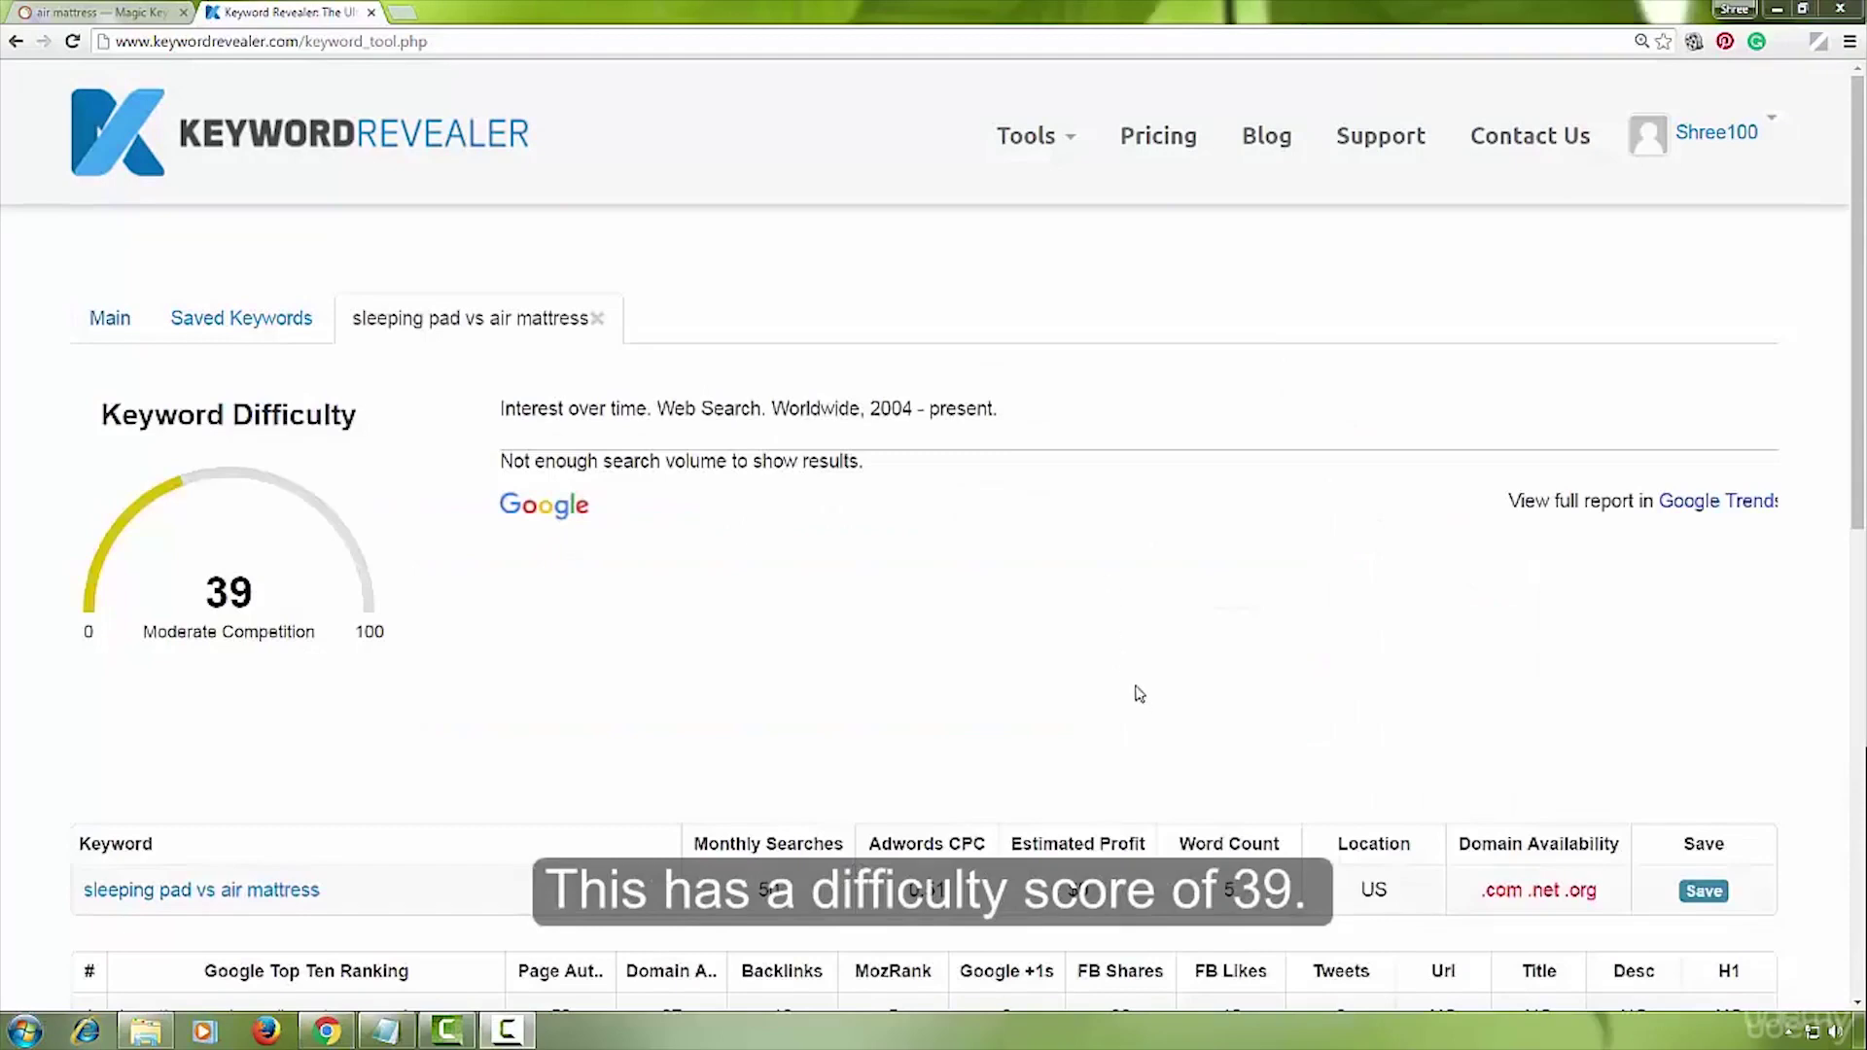
scroll(1080, 653, down, 3)
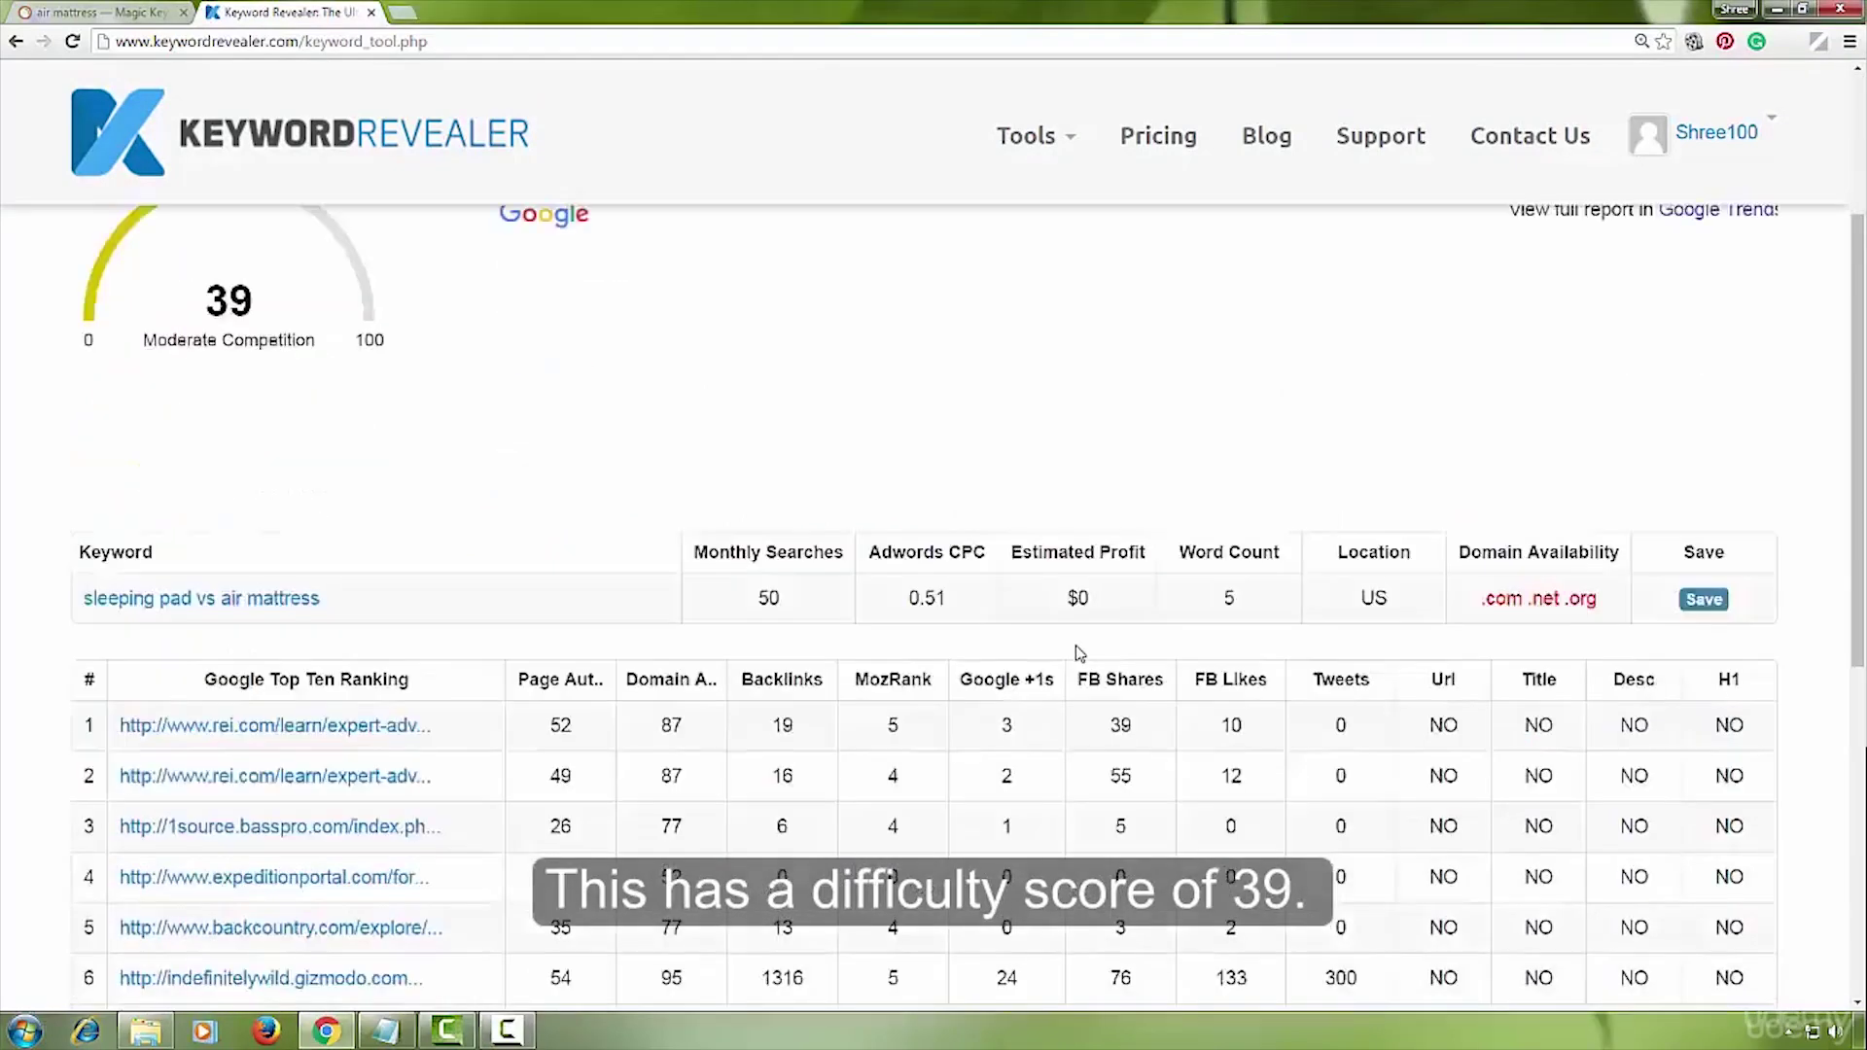
scroll(1080, 654, down, 4)
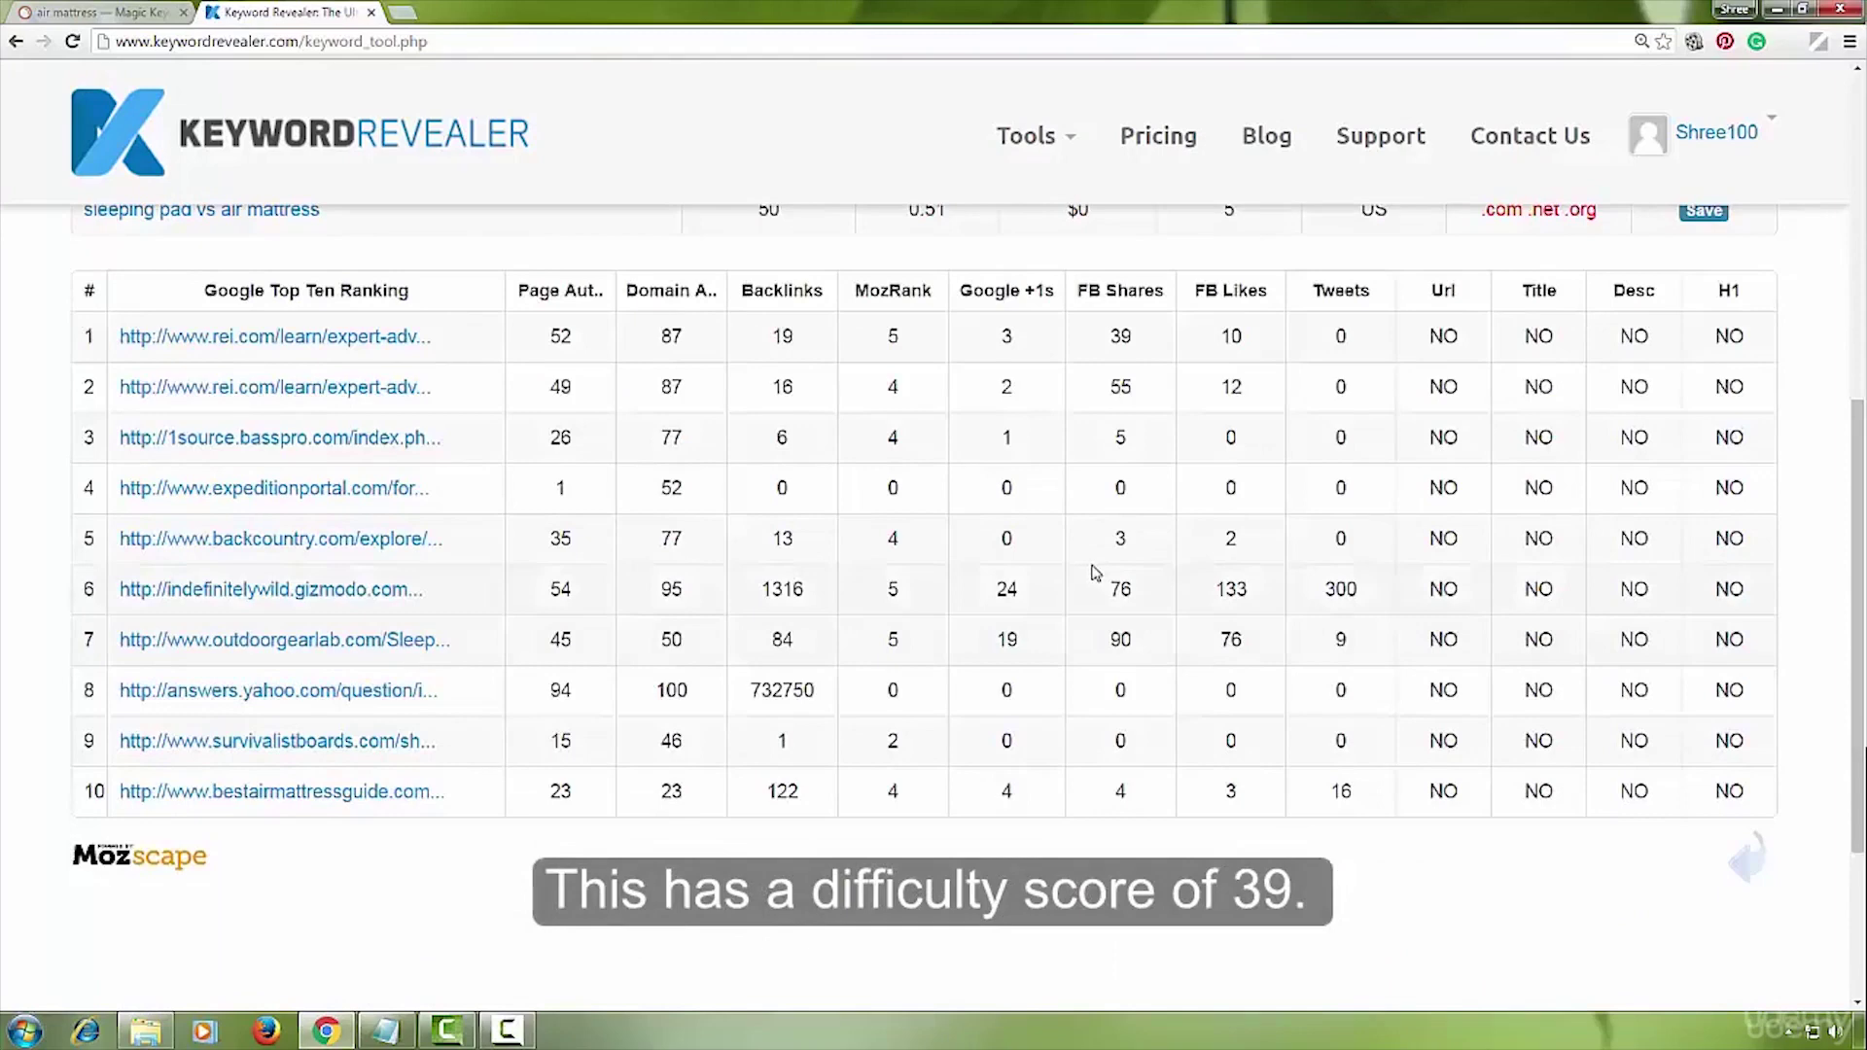
scroll(1092, 572, up, 7)
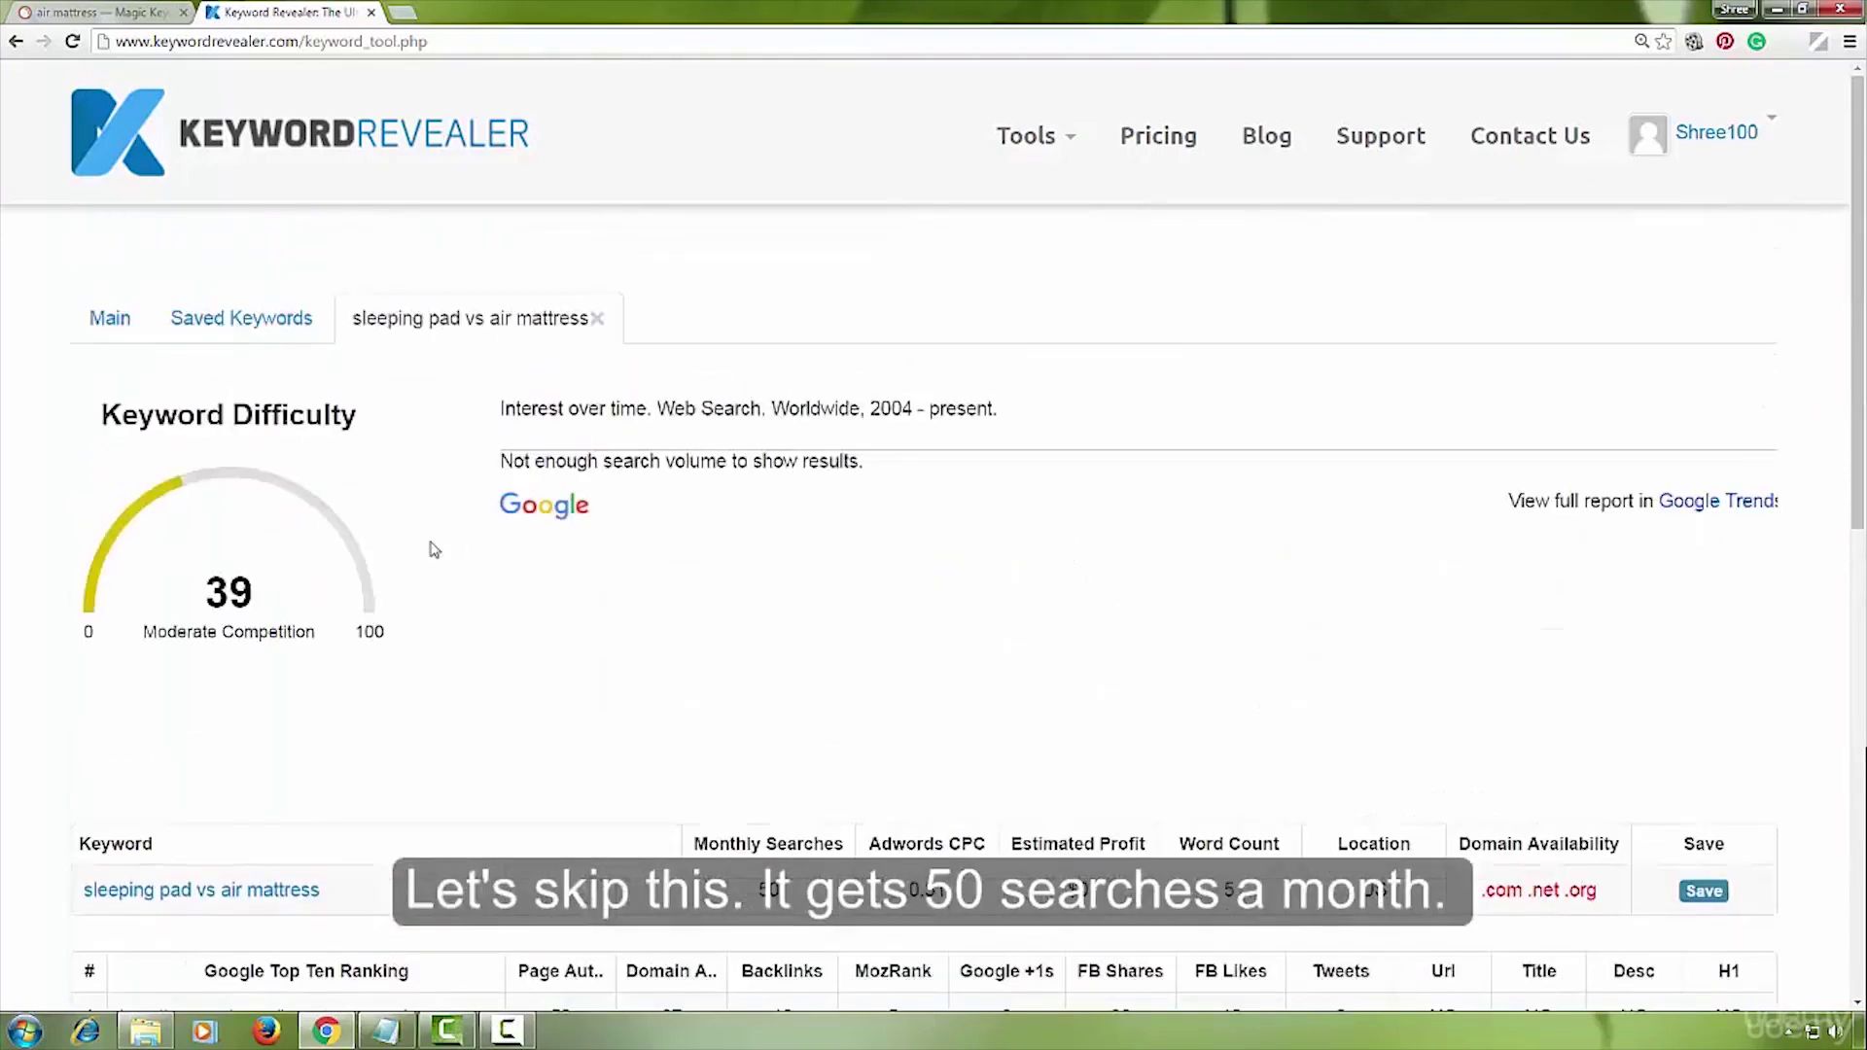
click(597, 318)
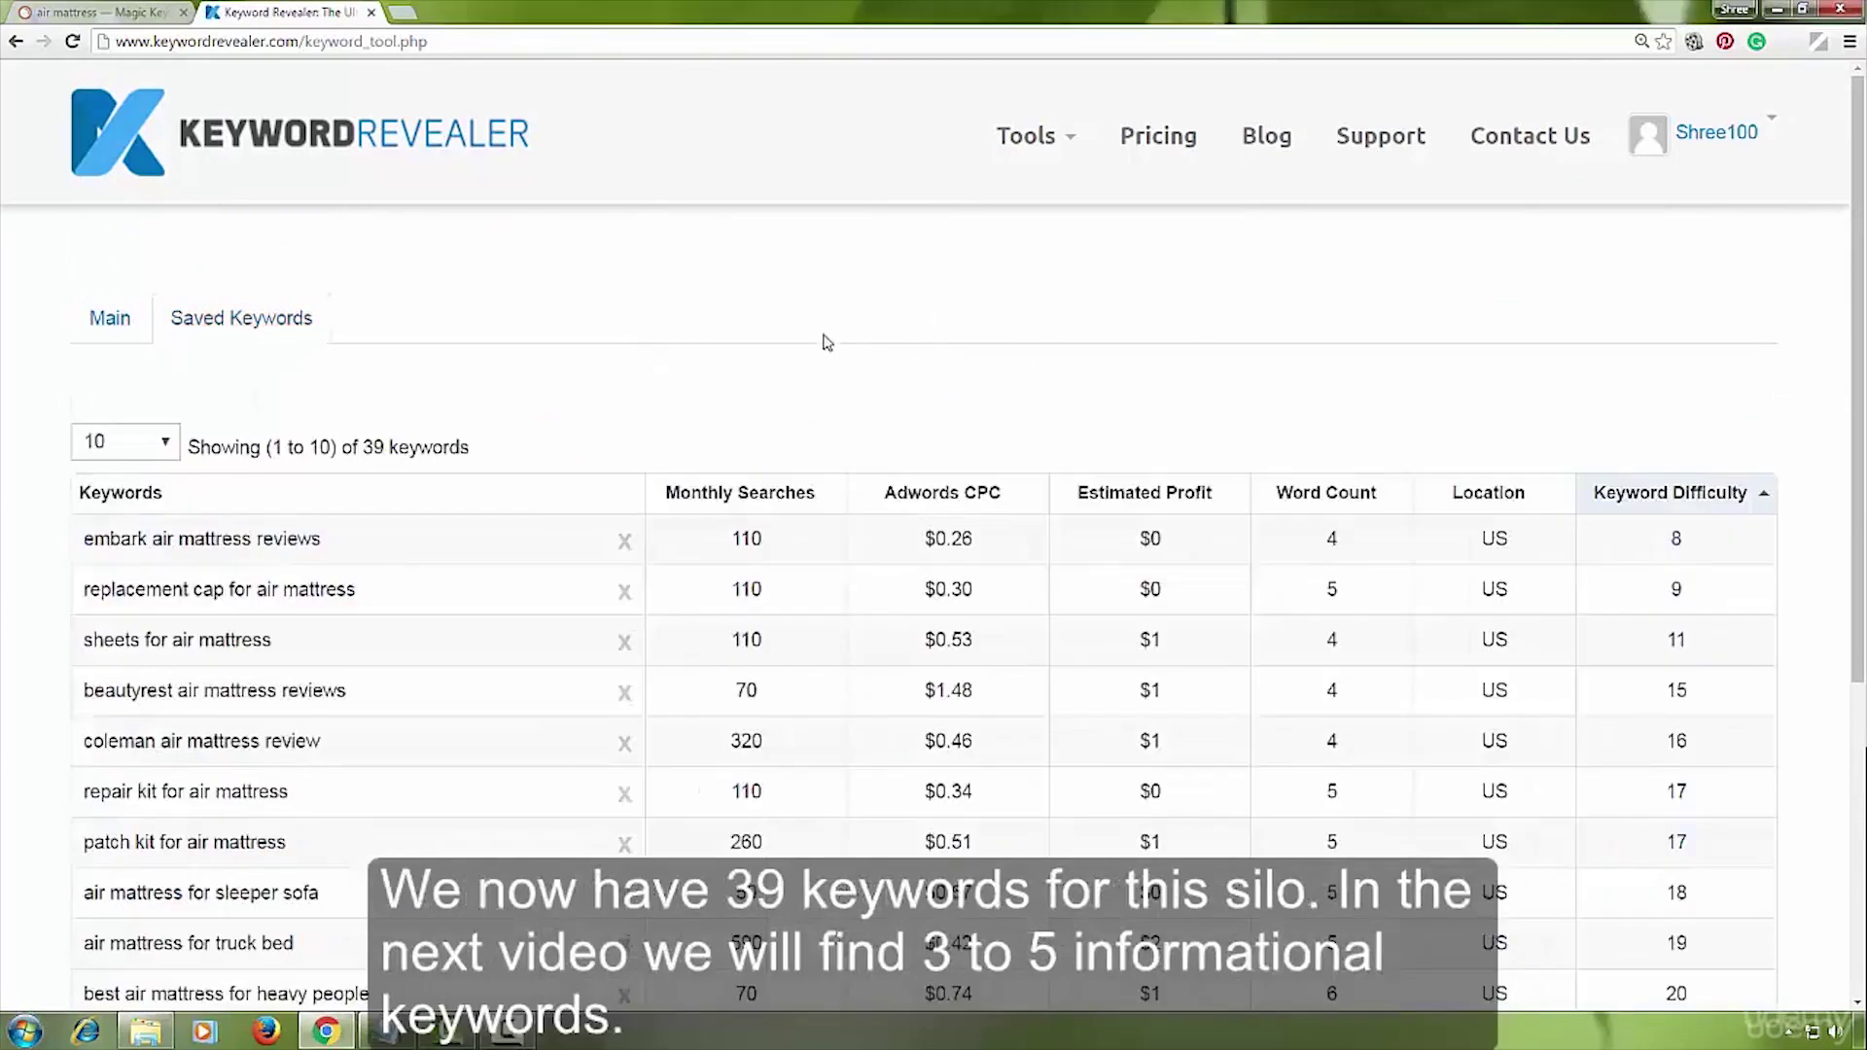
double_click(372, 447)
click(596, 313)
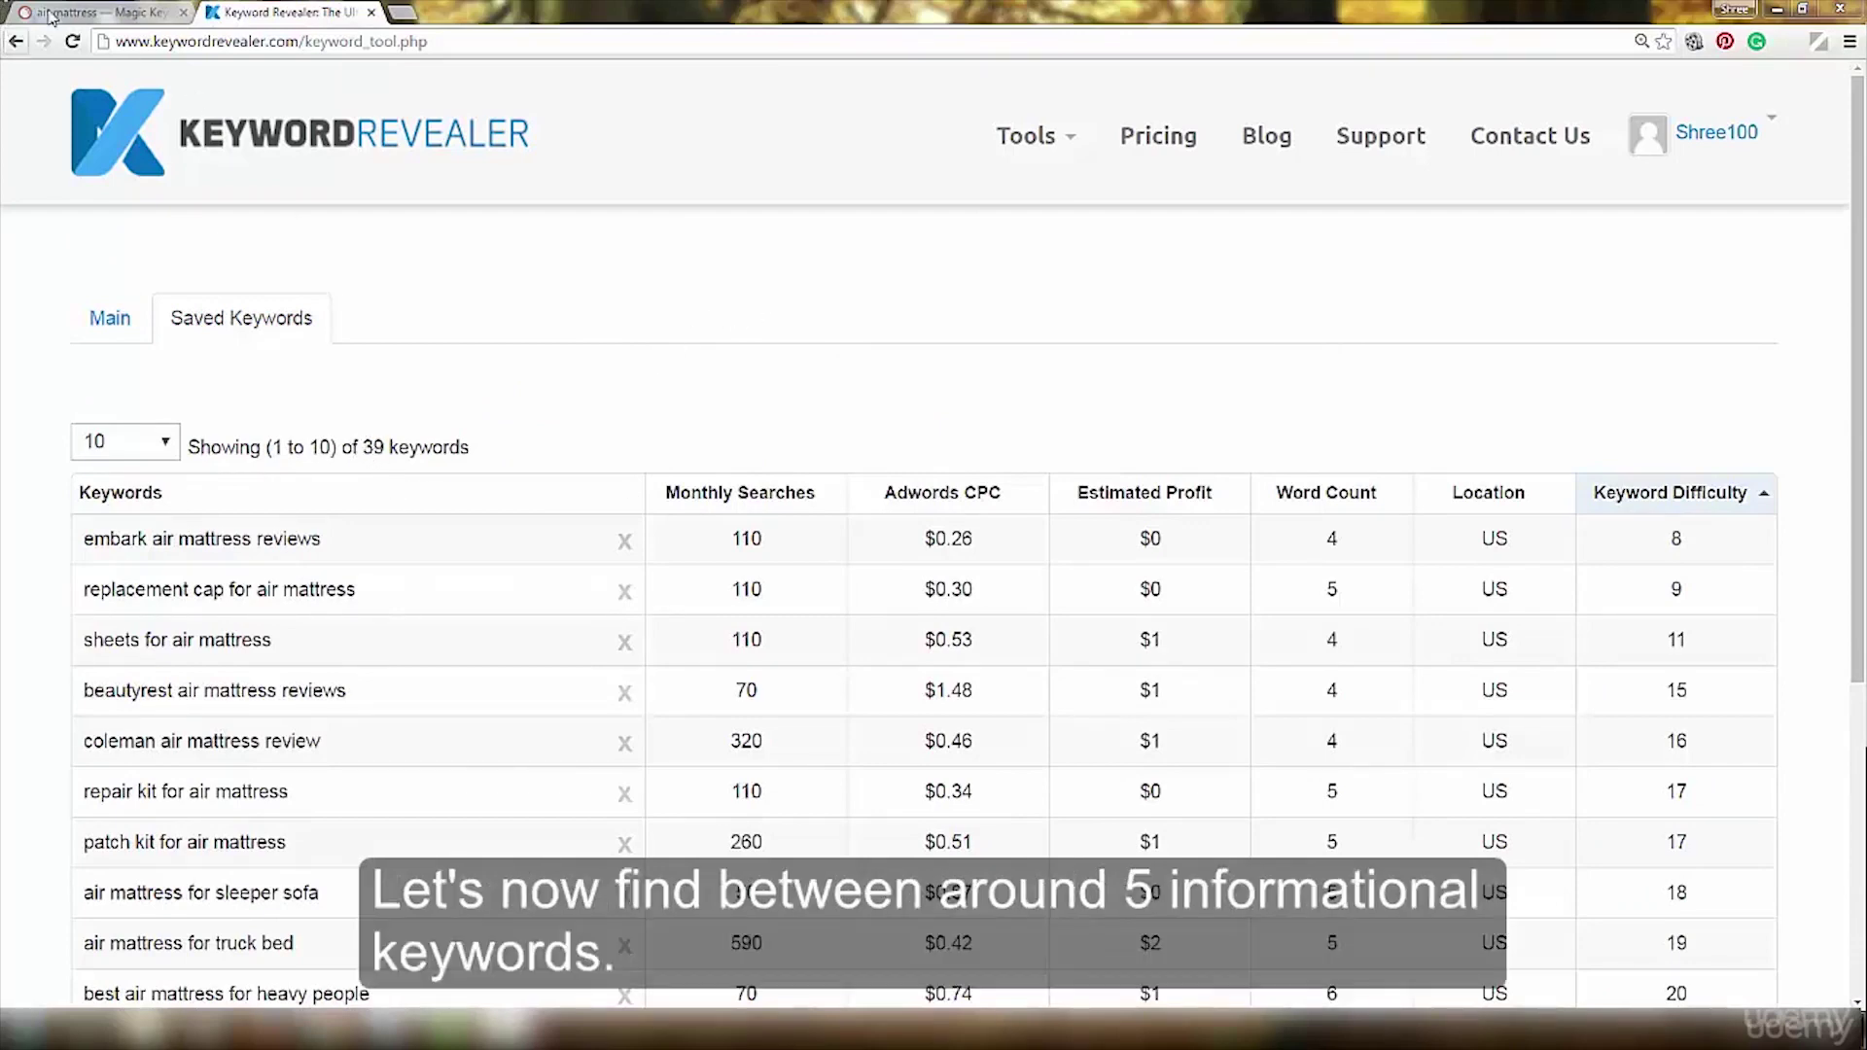
Switch to SEMrush, filter the "air mattress" keywords to those including "of," and examine the results.
click(78, 13)
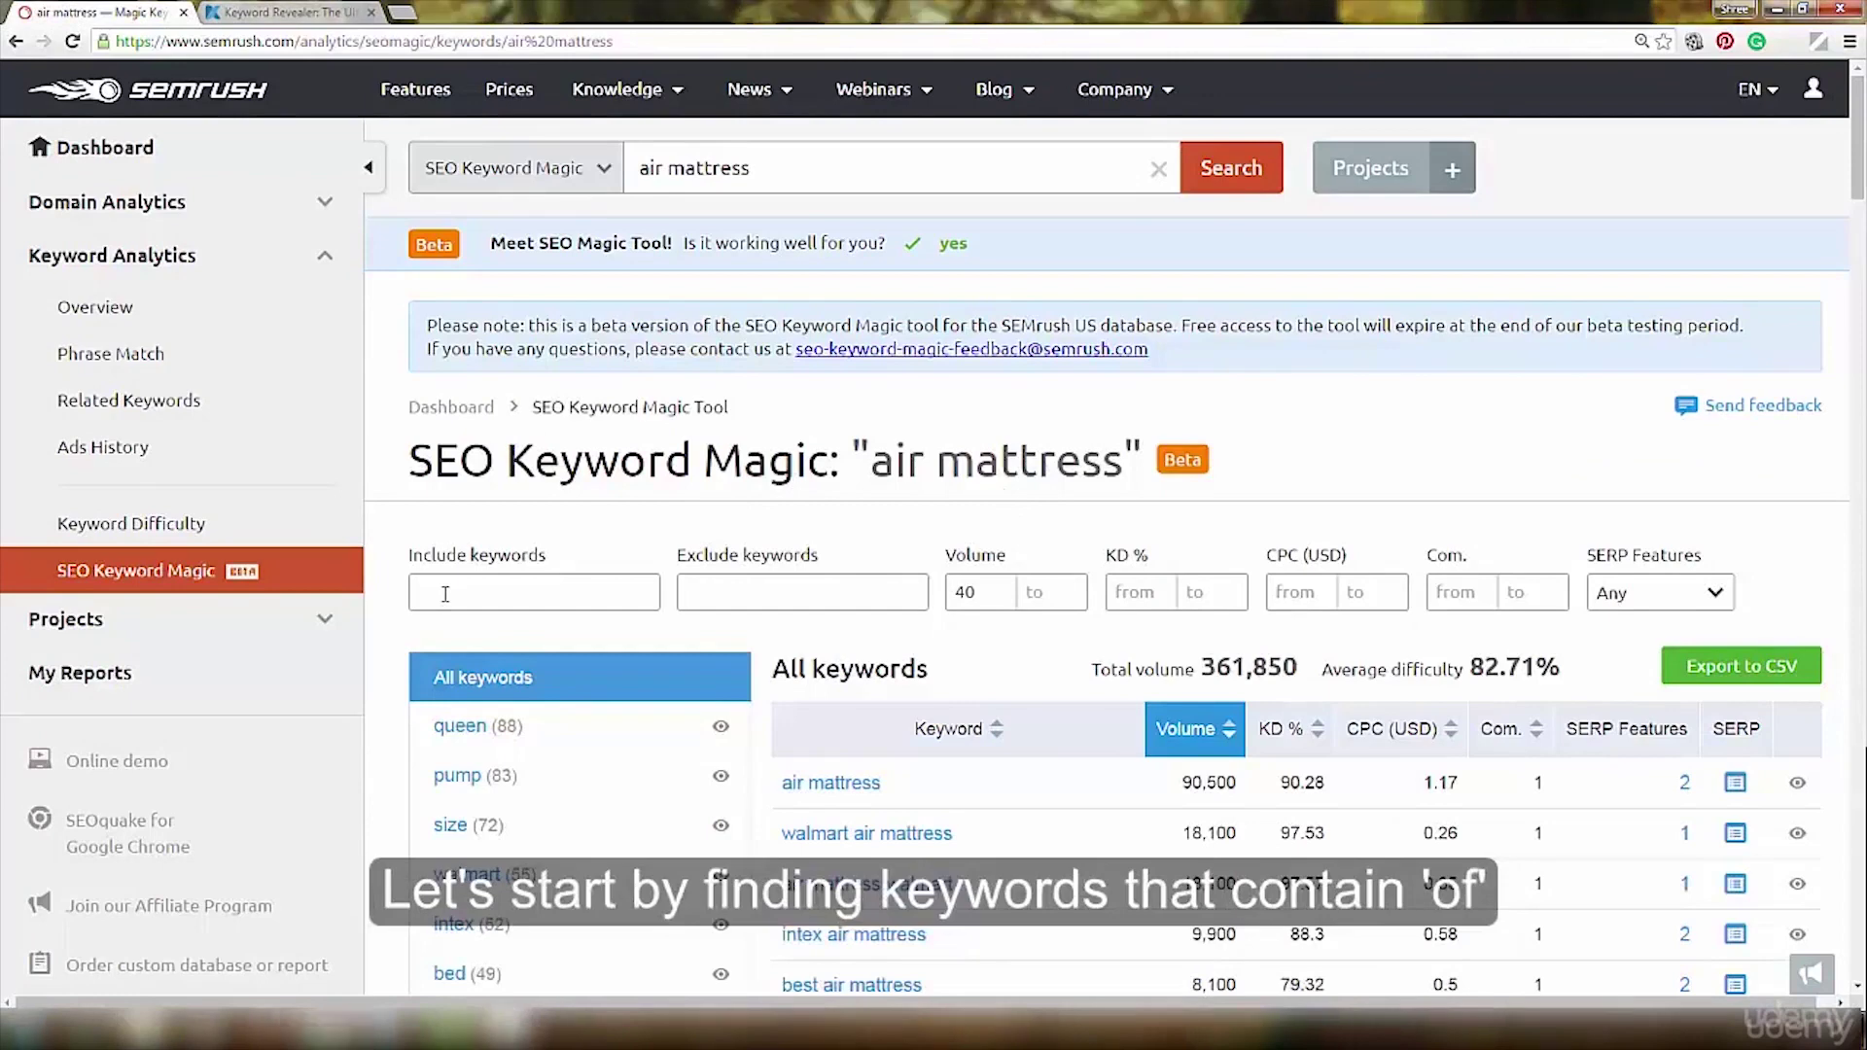
text(o)
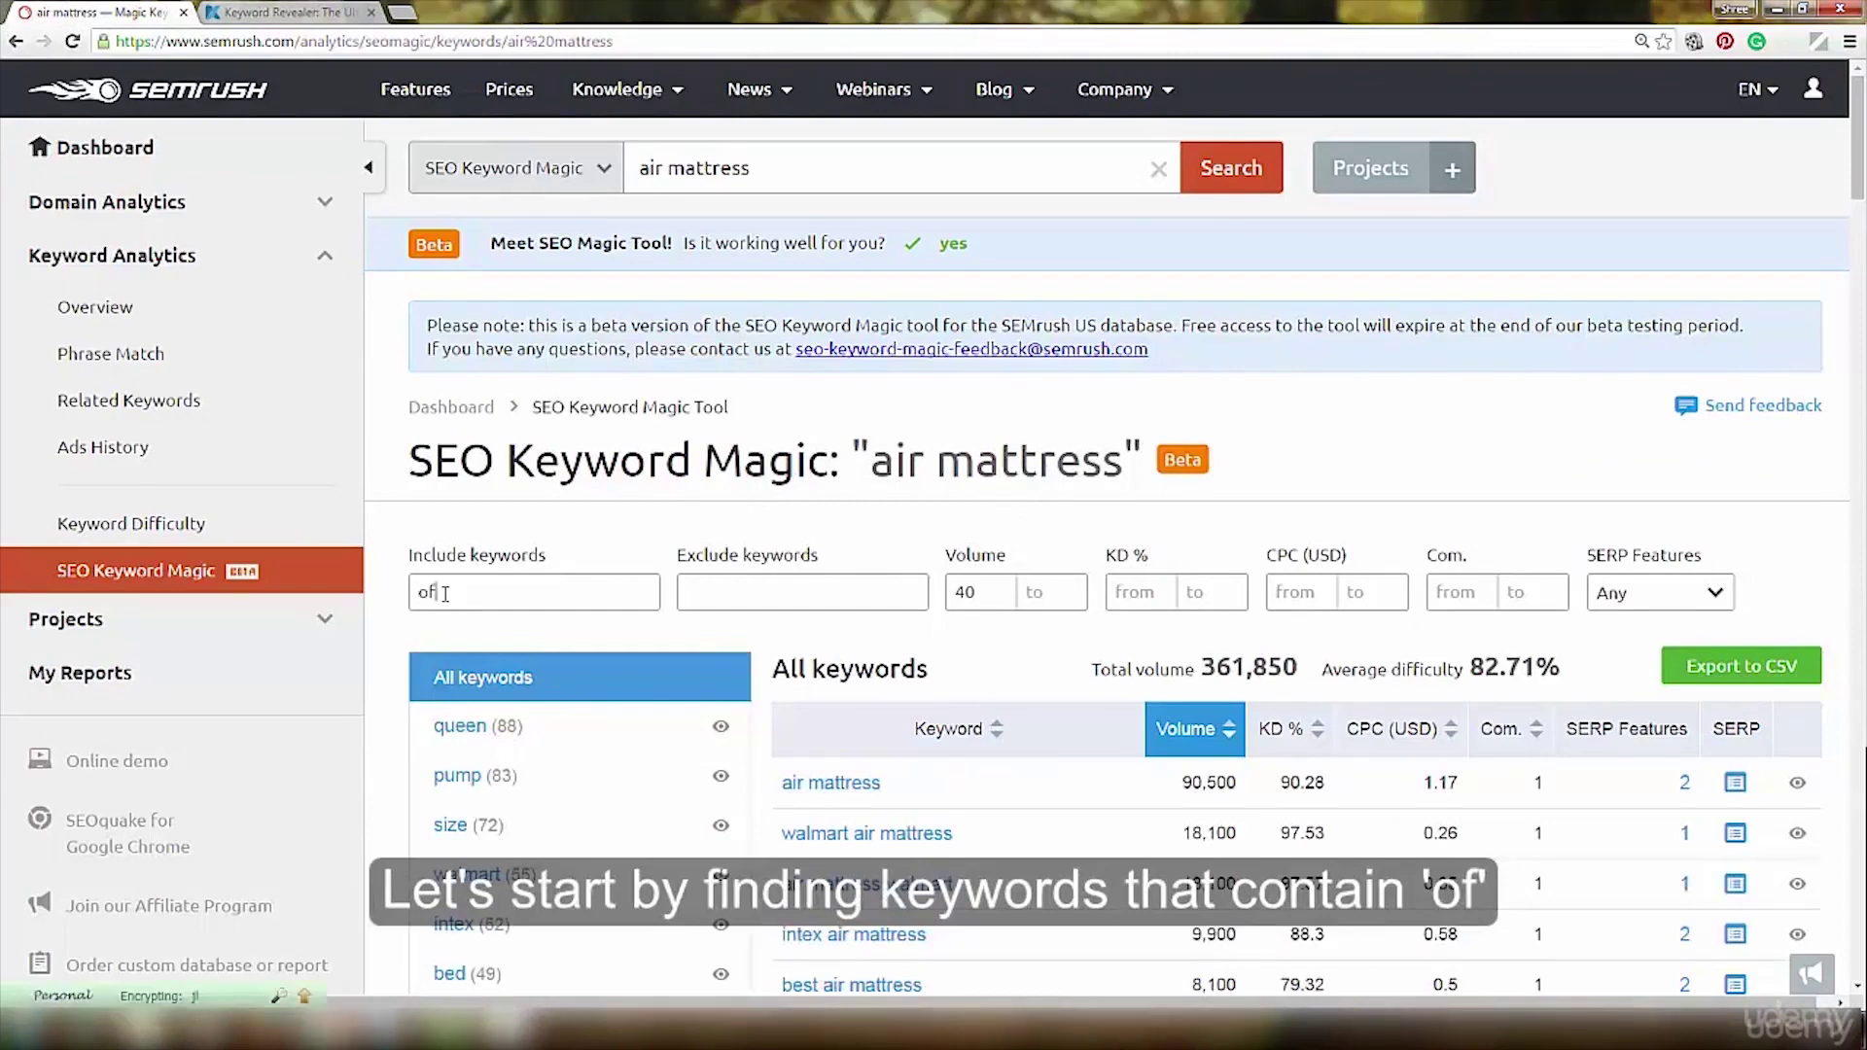
text(f,)
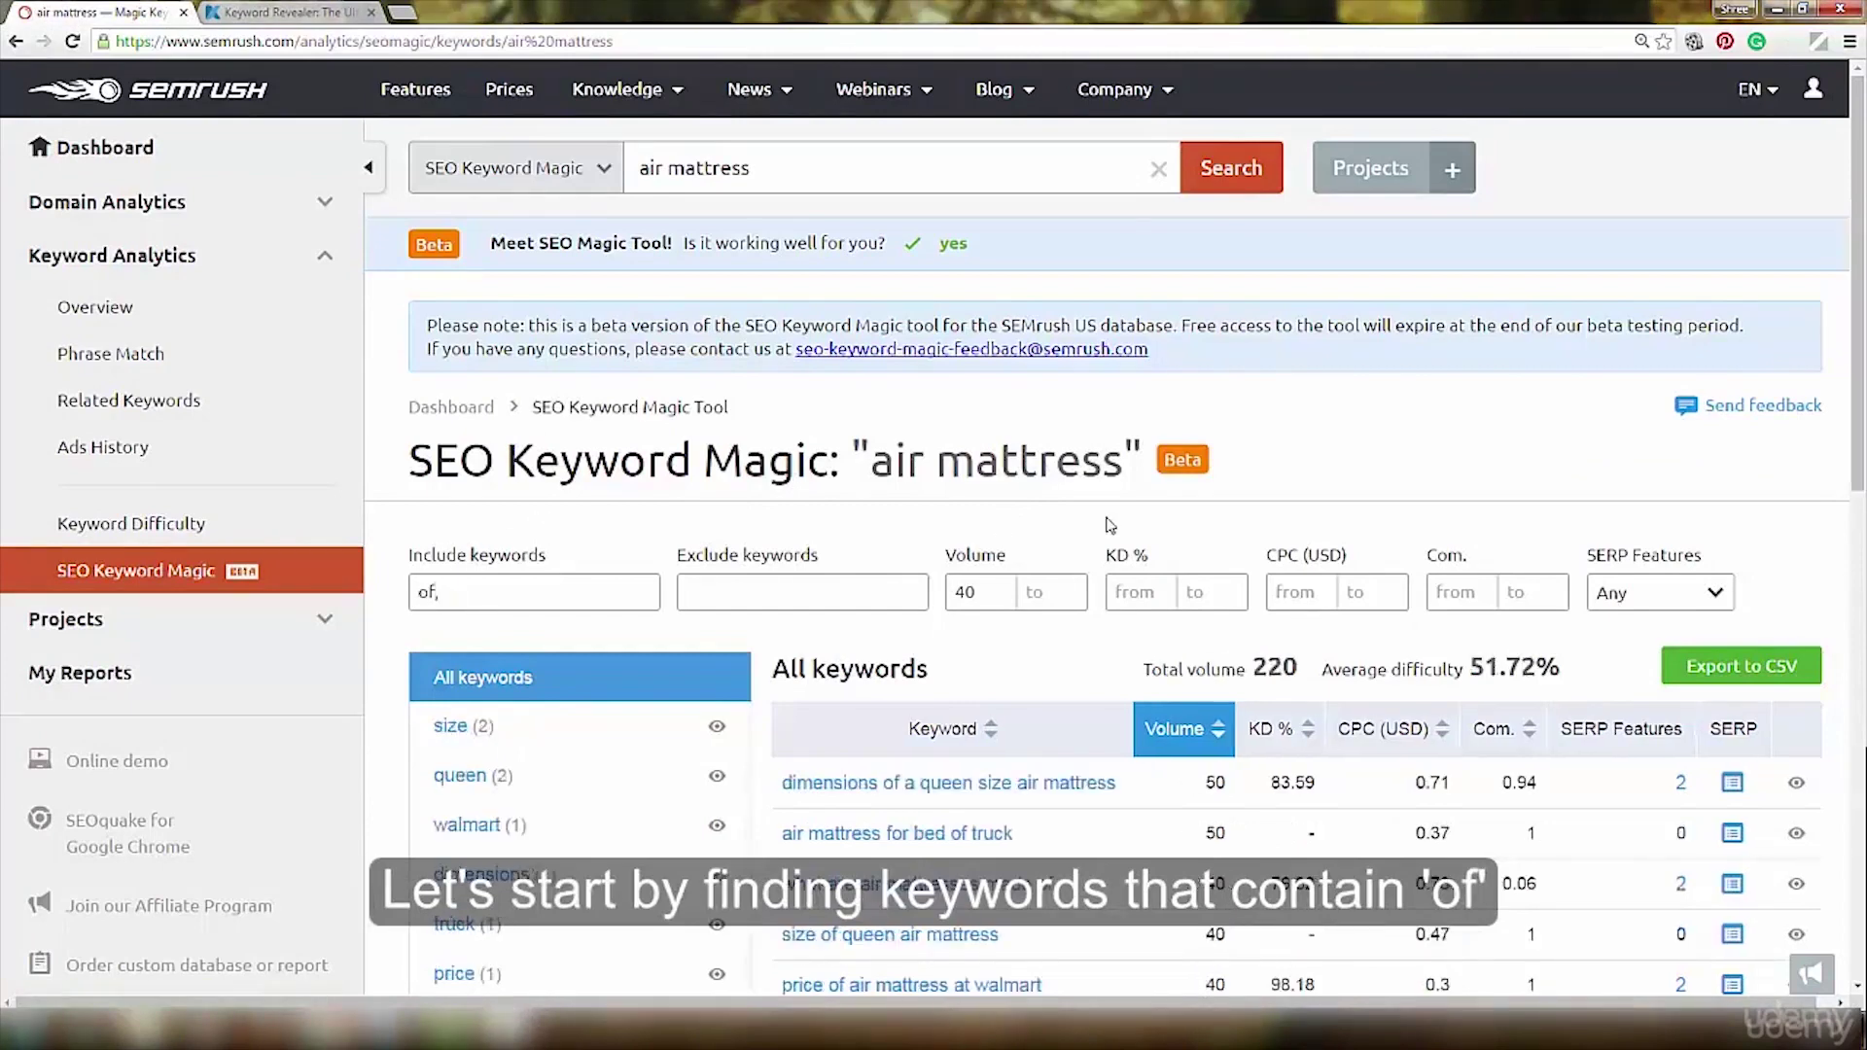
scroll(1111, 525, down, 3)
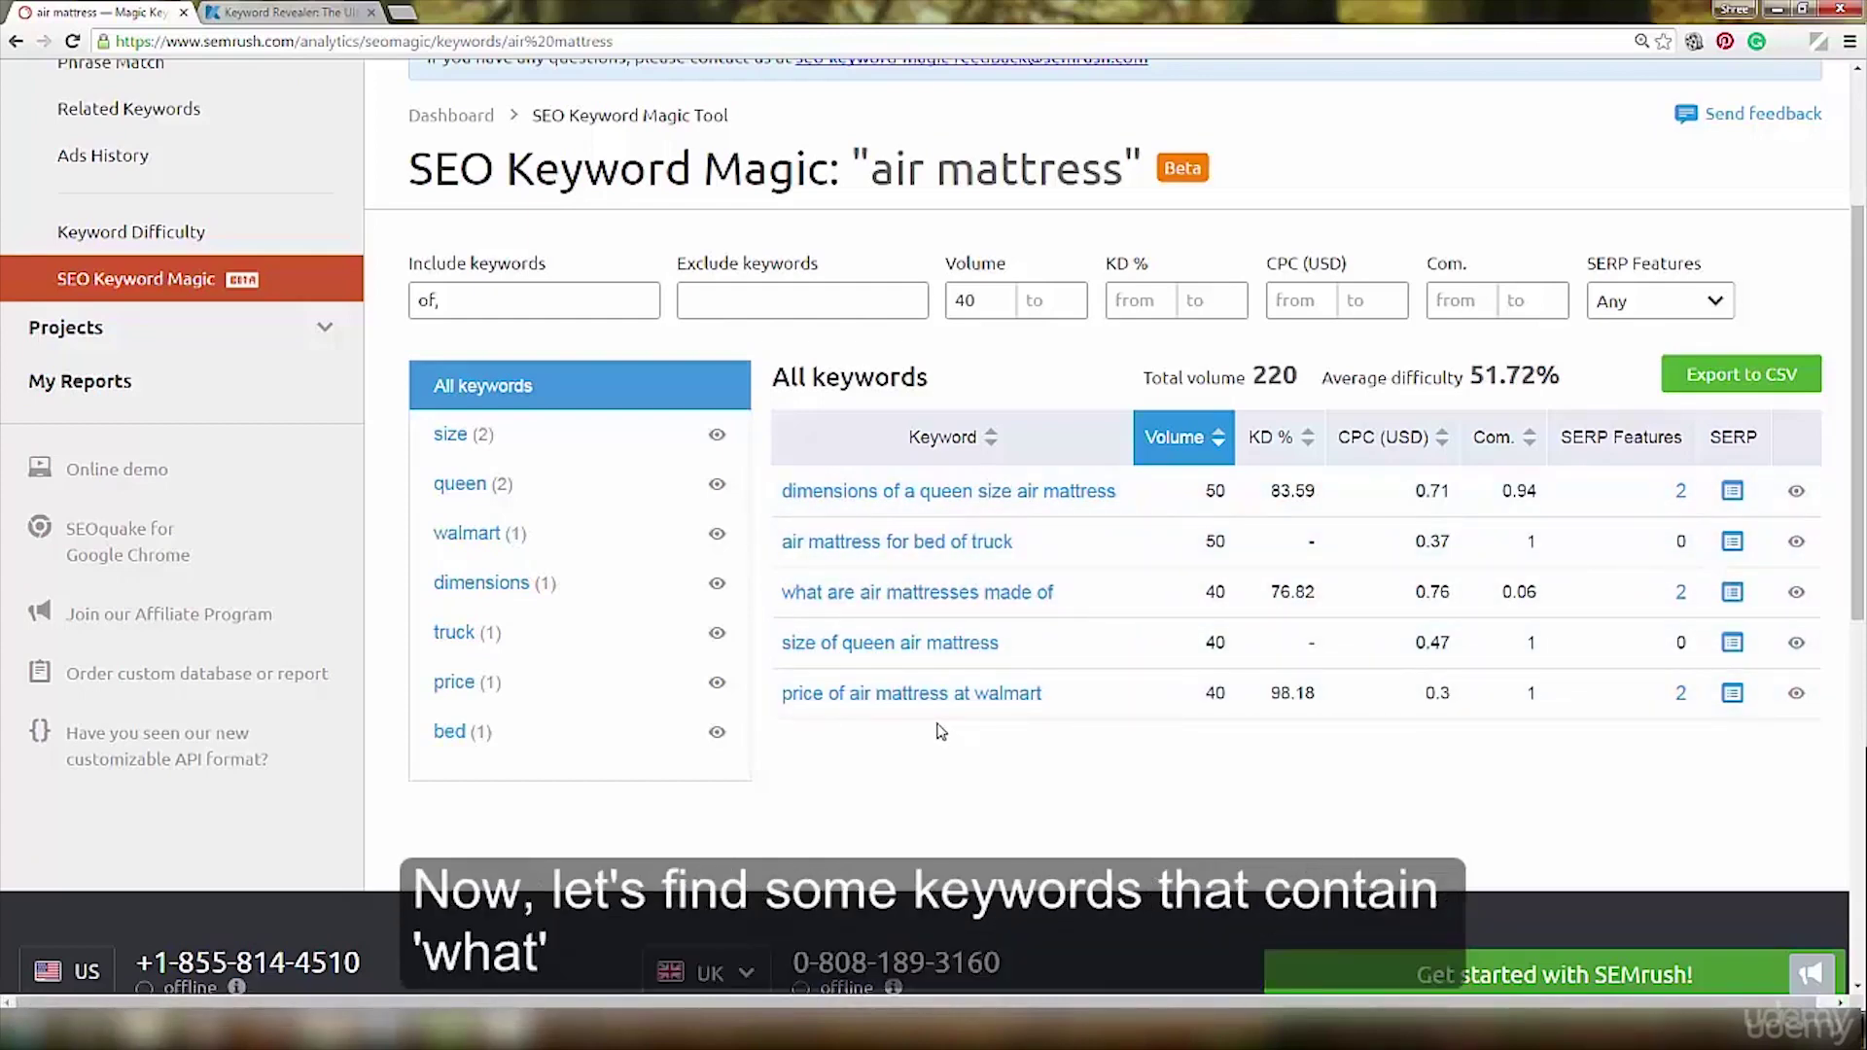
Change the included keyword filter for "air mattress" to "what,".
scroll(941, 731, up, 3)
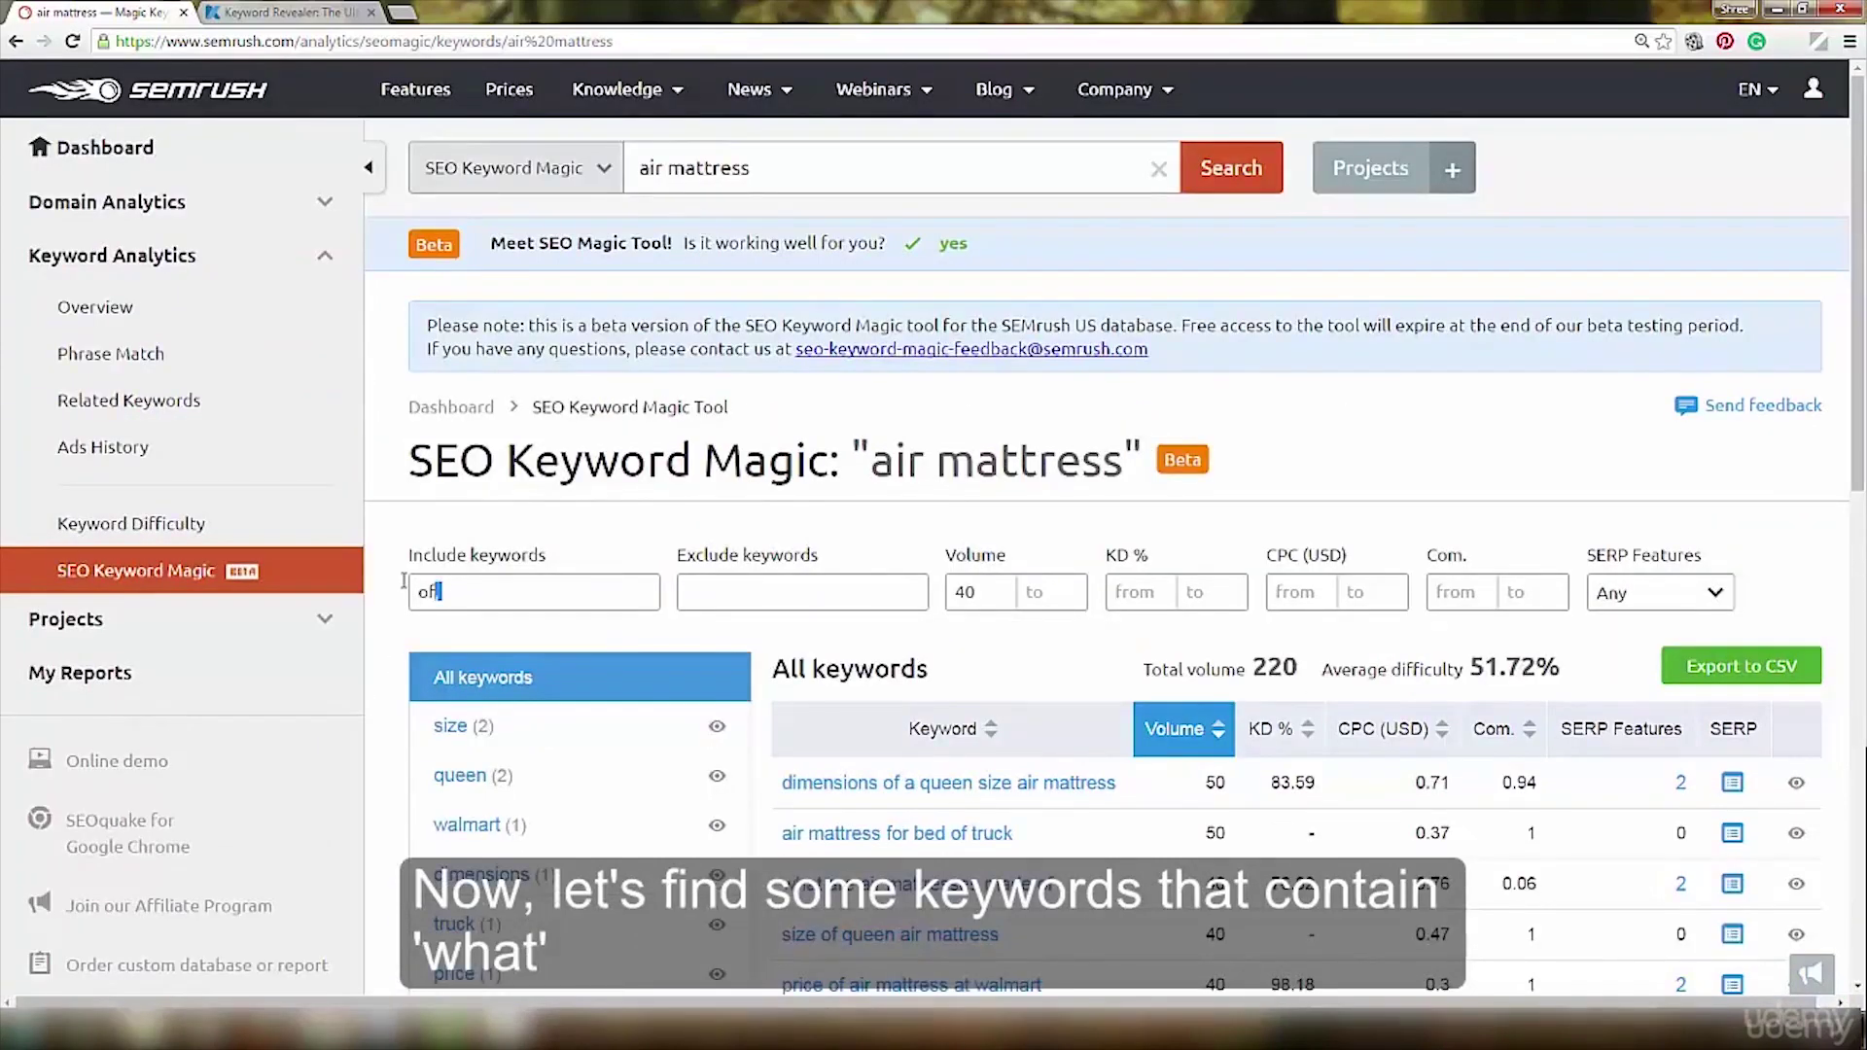
key(ctrl+a)
text(w)
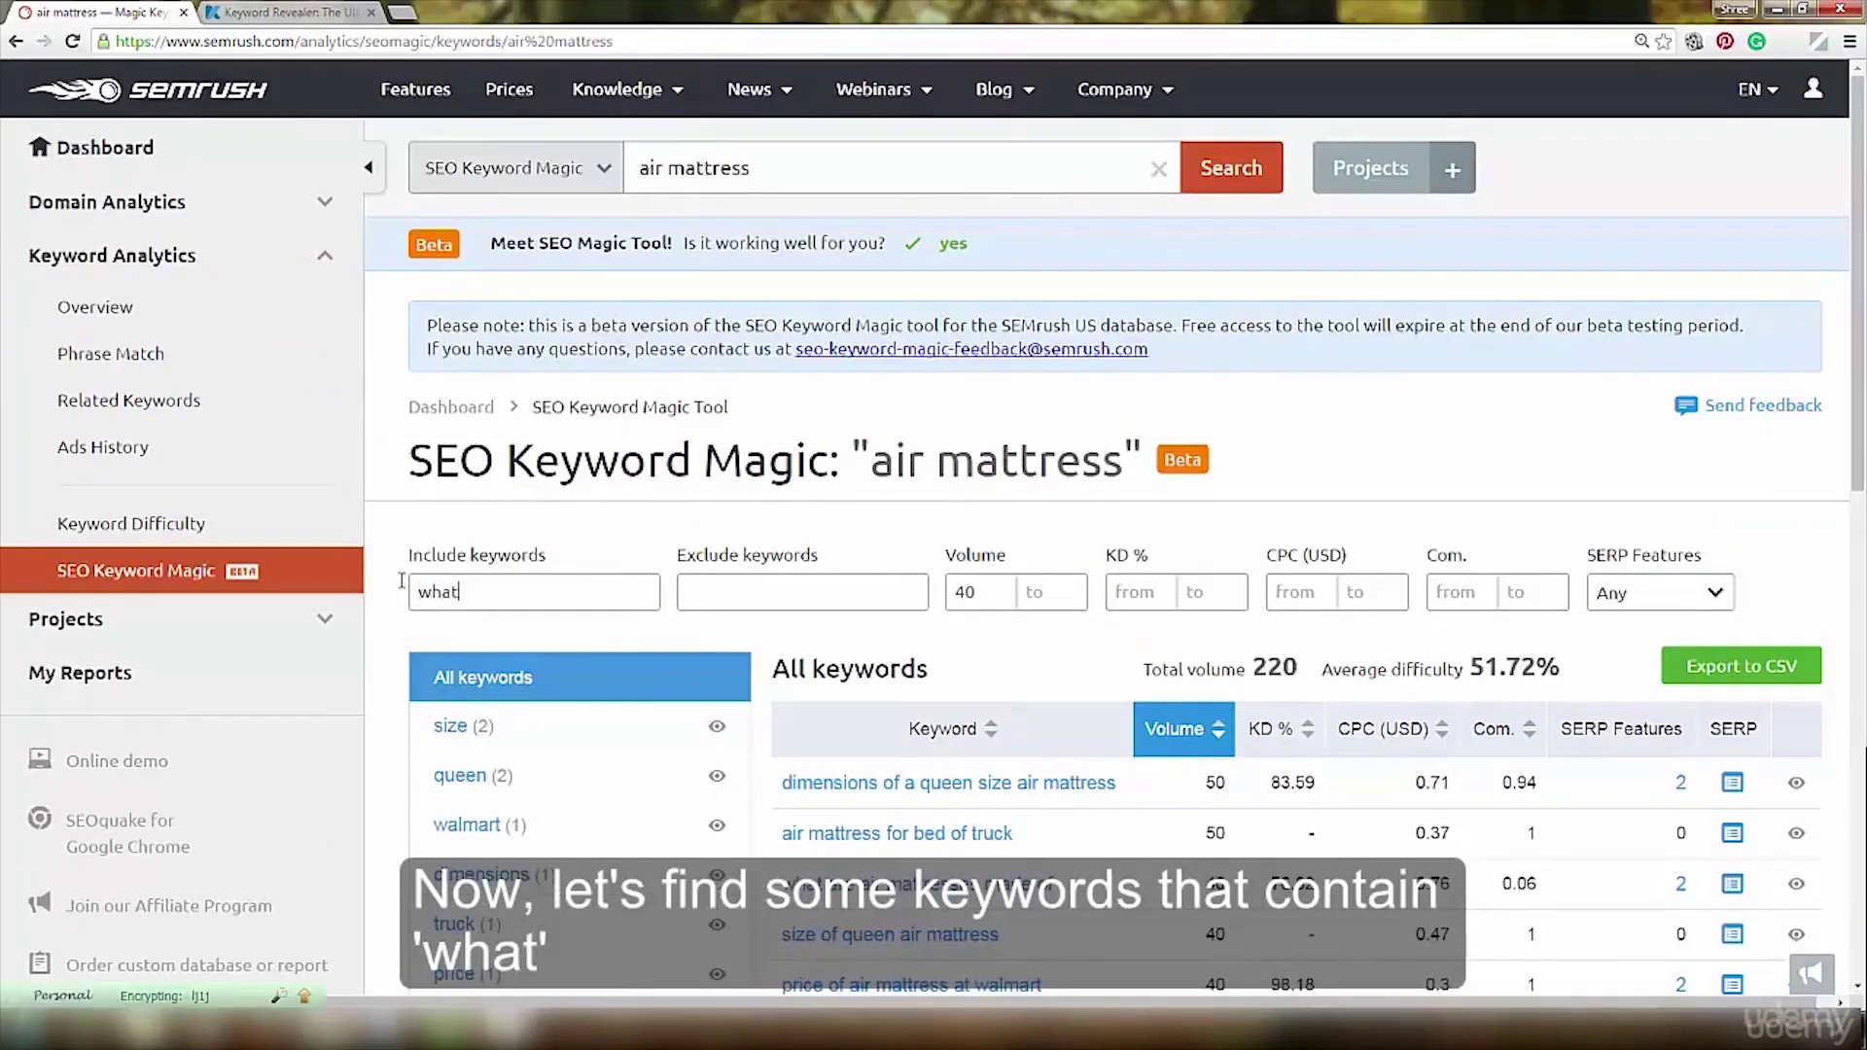
text(hat,)
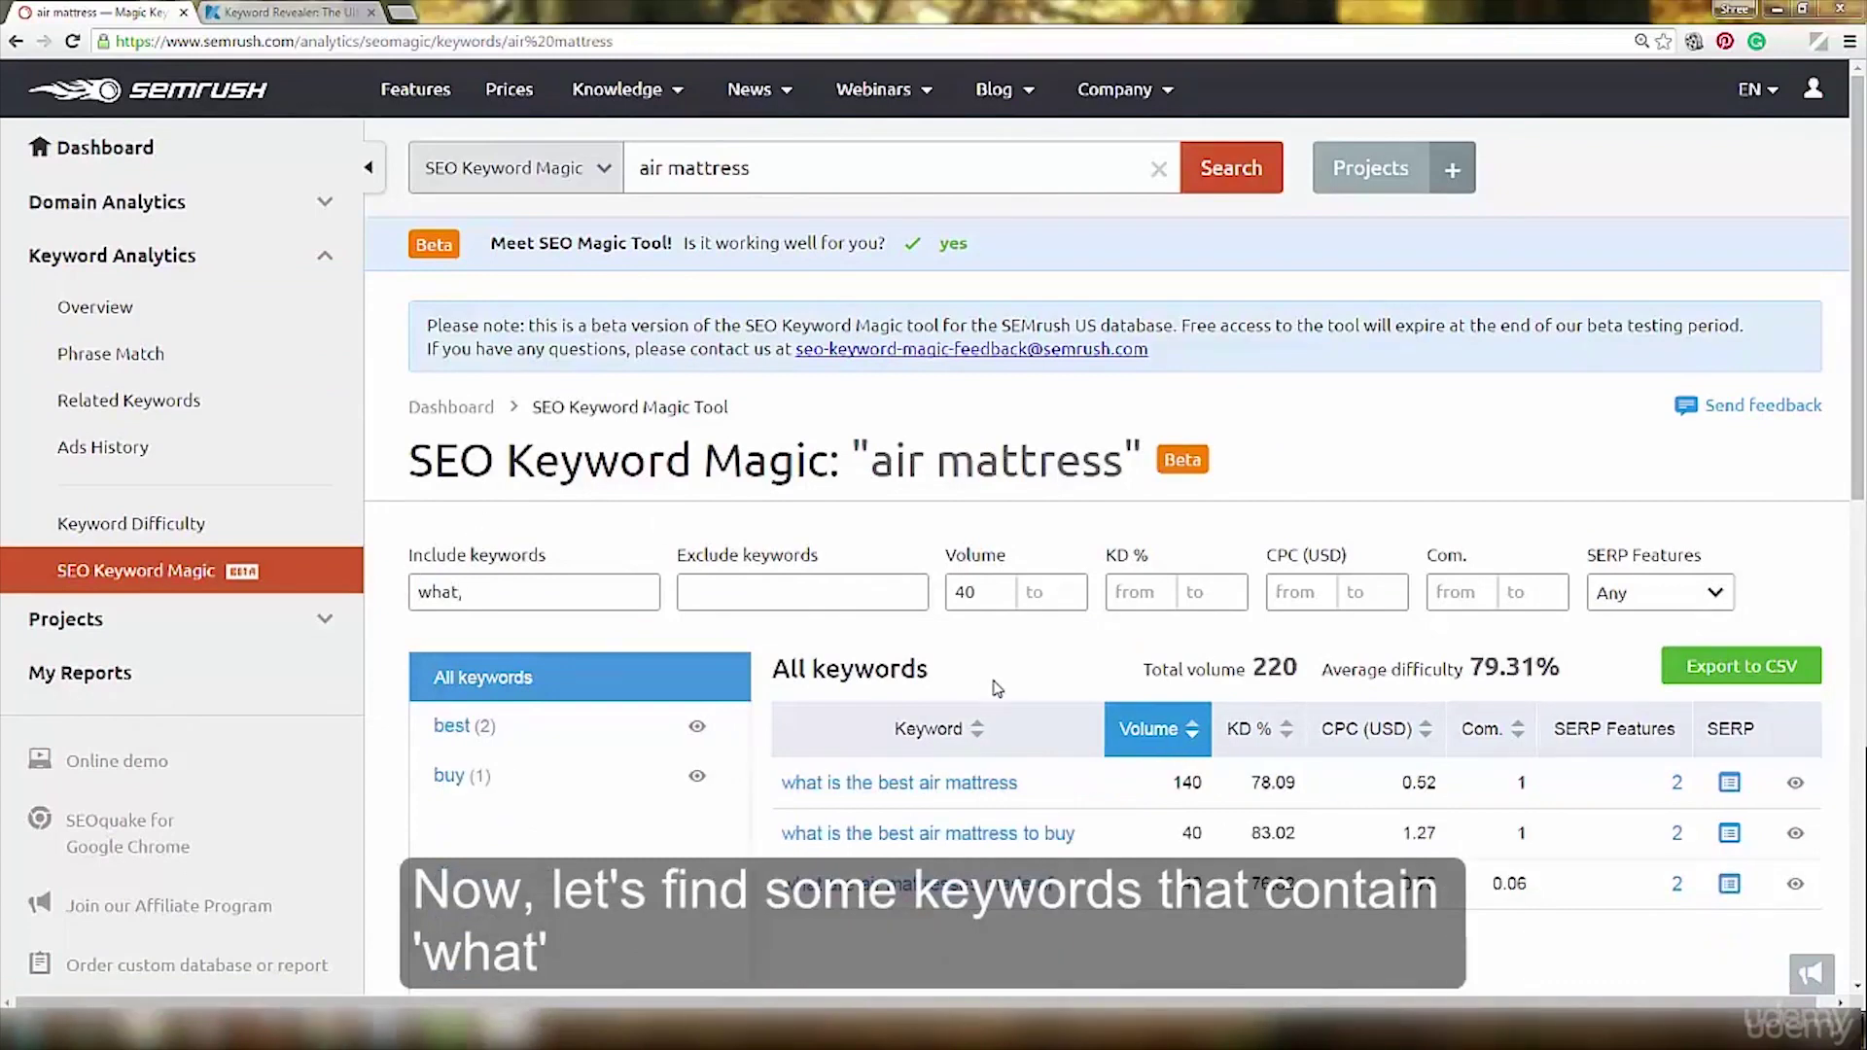
Copy "what are air mattresses made of" from the results, paste it into the blank Notepad document and minimize Notepad.
drag(1056, 884, 787, 884)
key(ctrl+c)
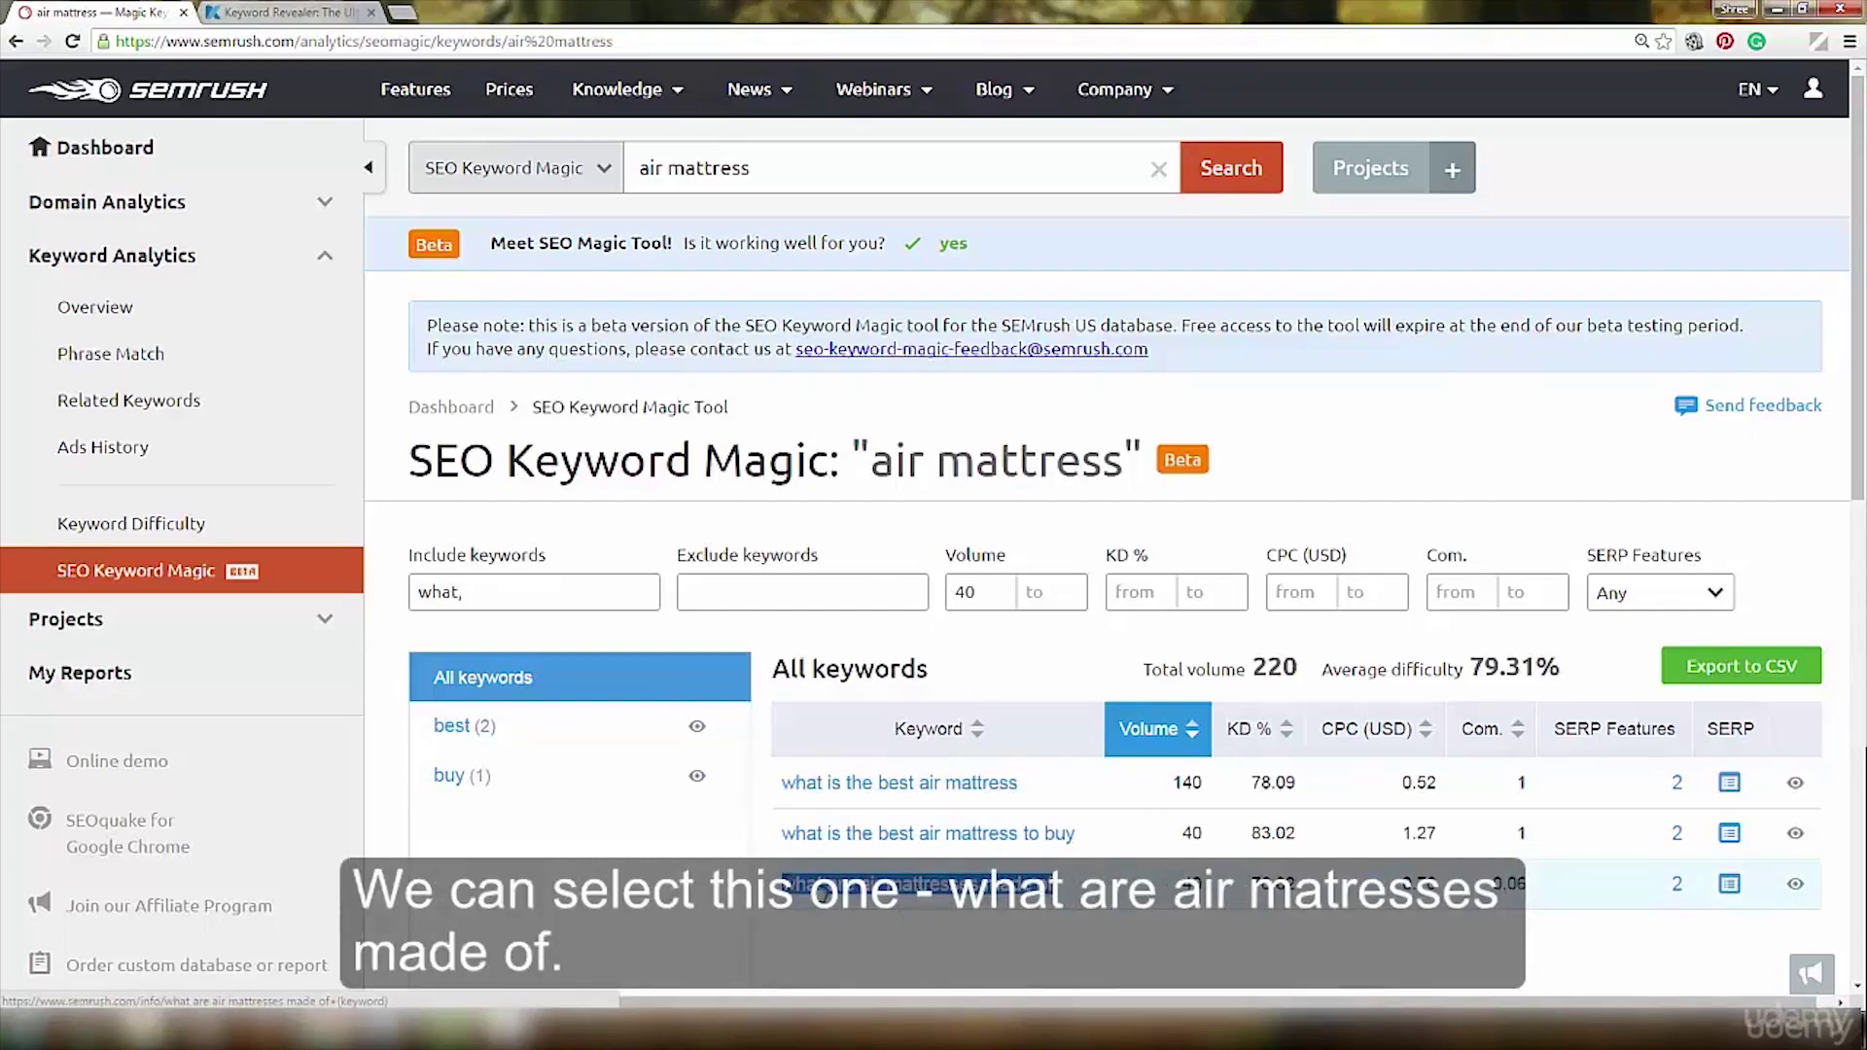
right_click(827, 885)
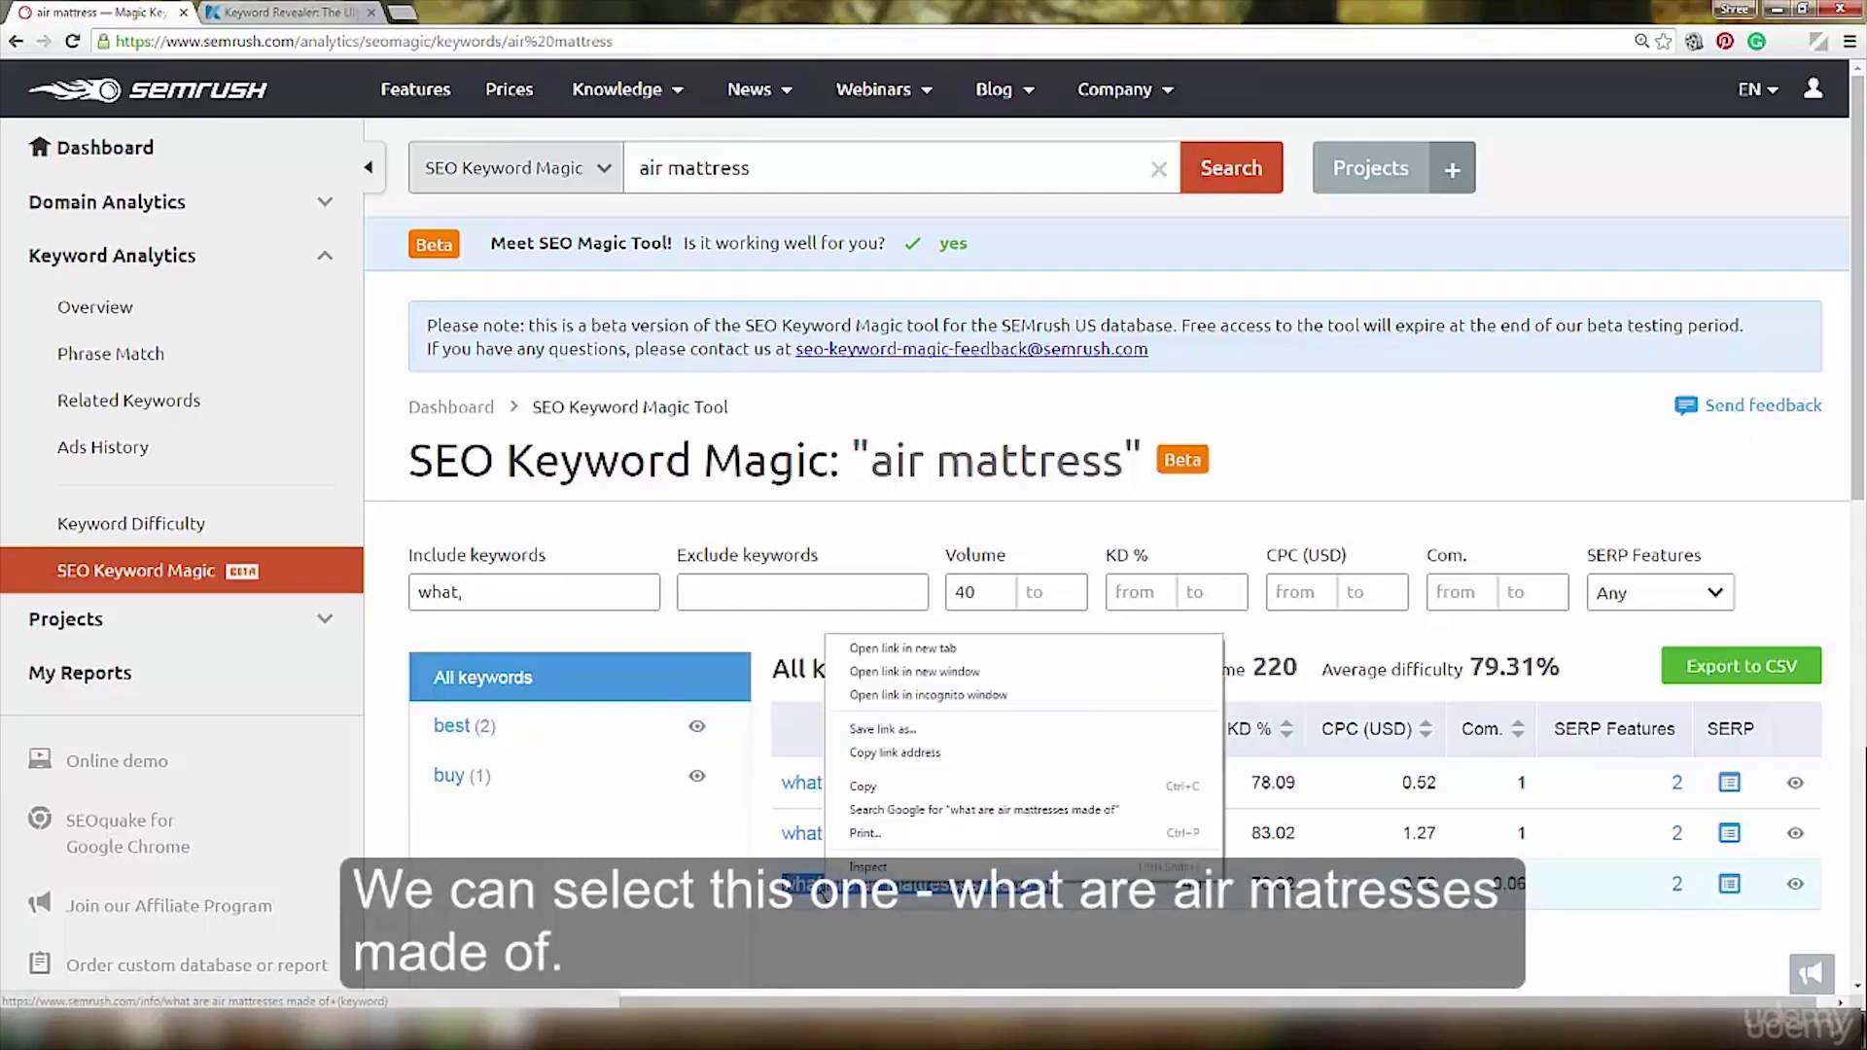
click(869, 786)
mouse_move(385, 1031)
click(501, 920)
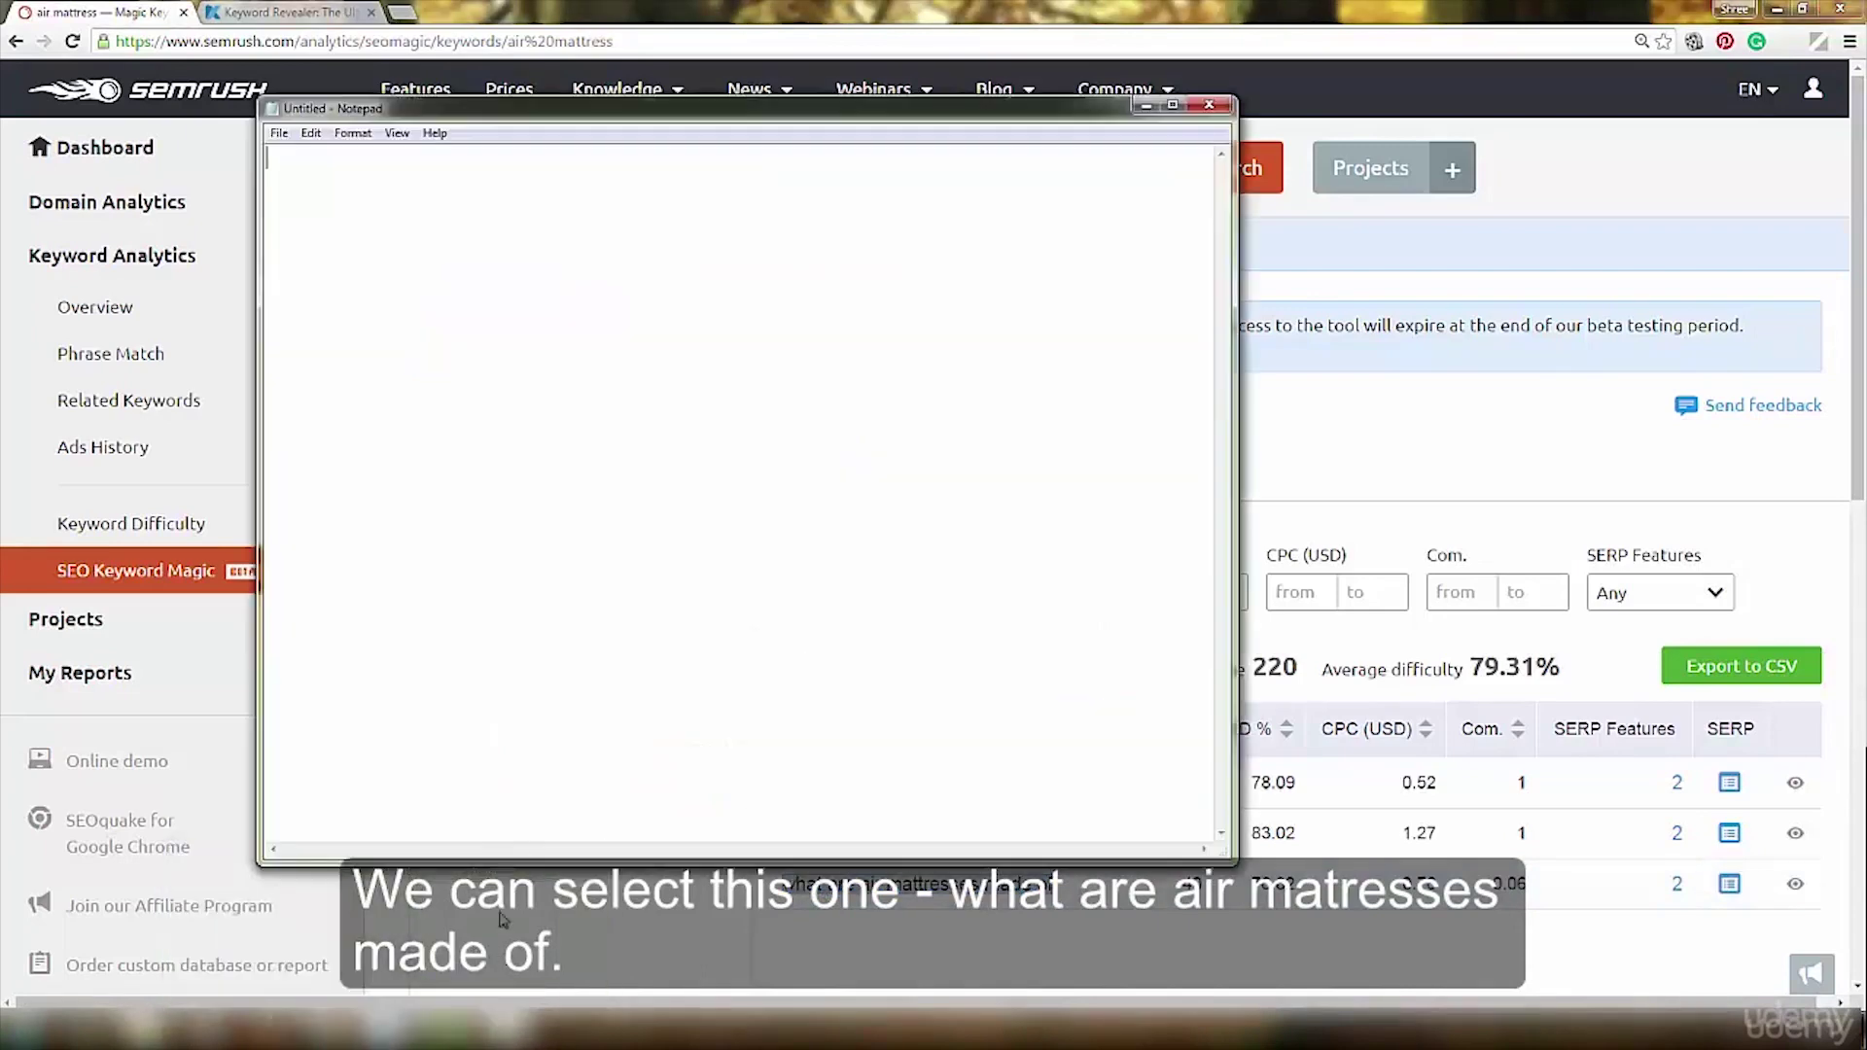
right_click(545, 531)
click(593, 596)
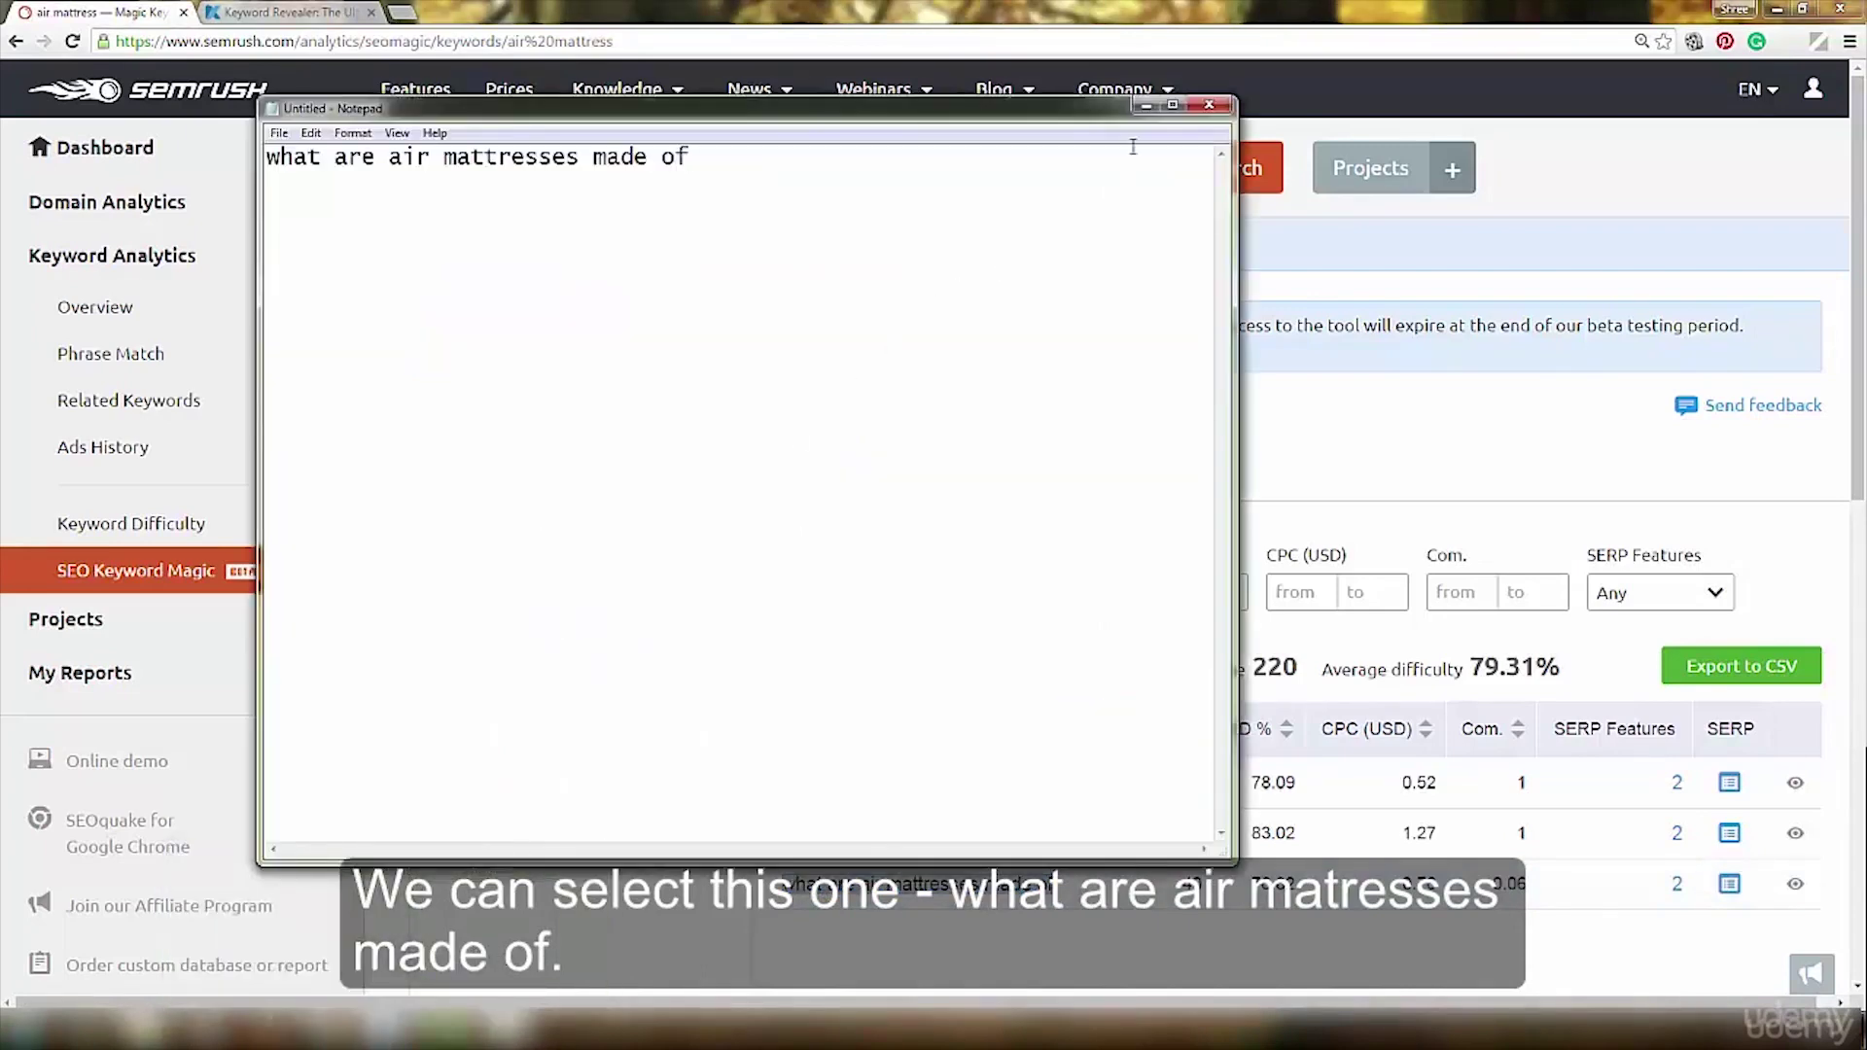
click(1146, 107)
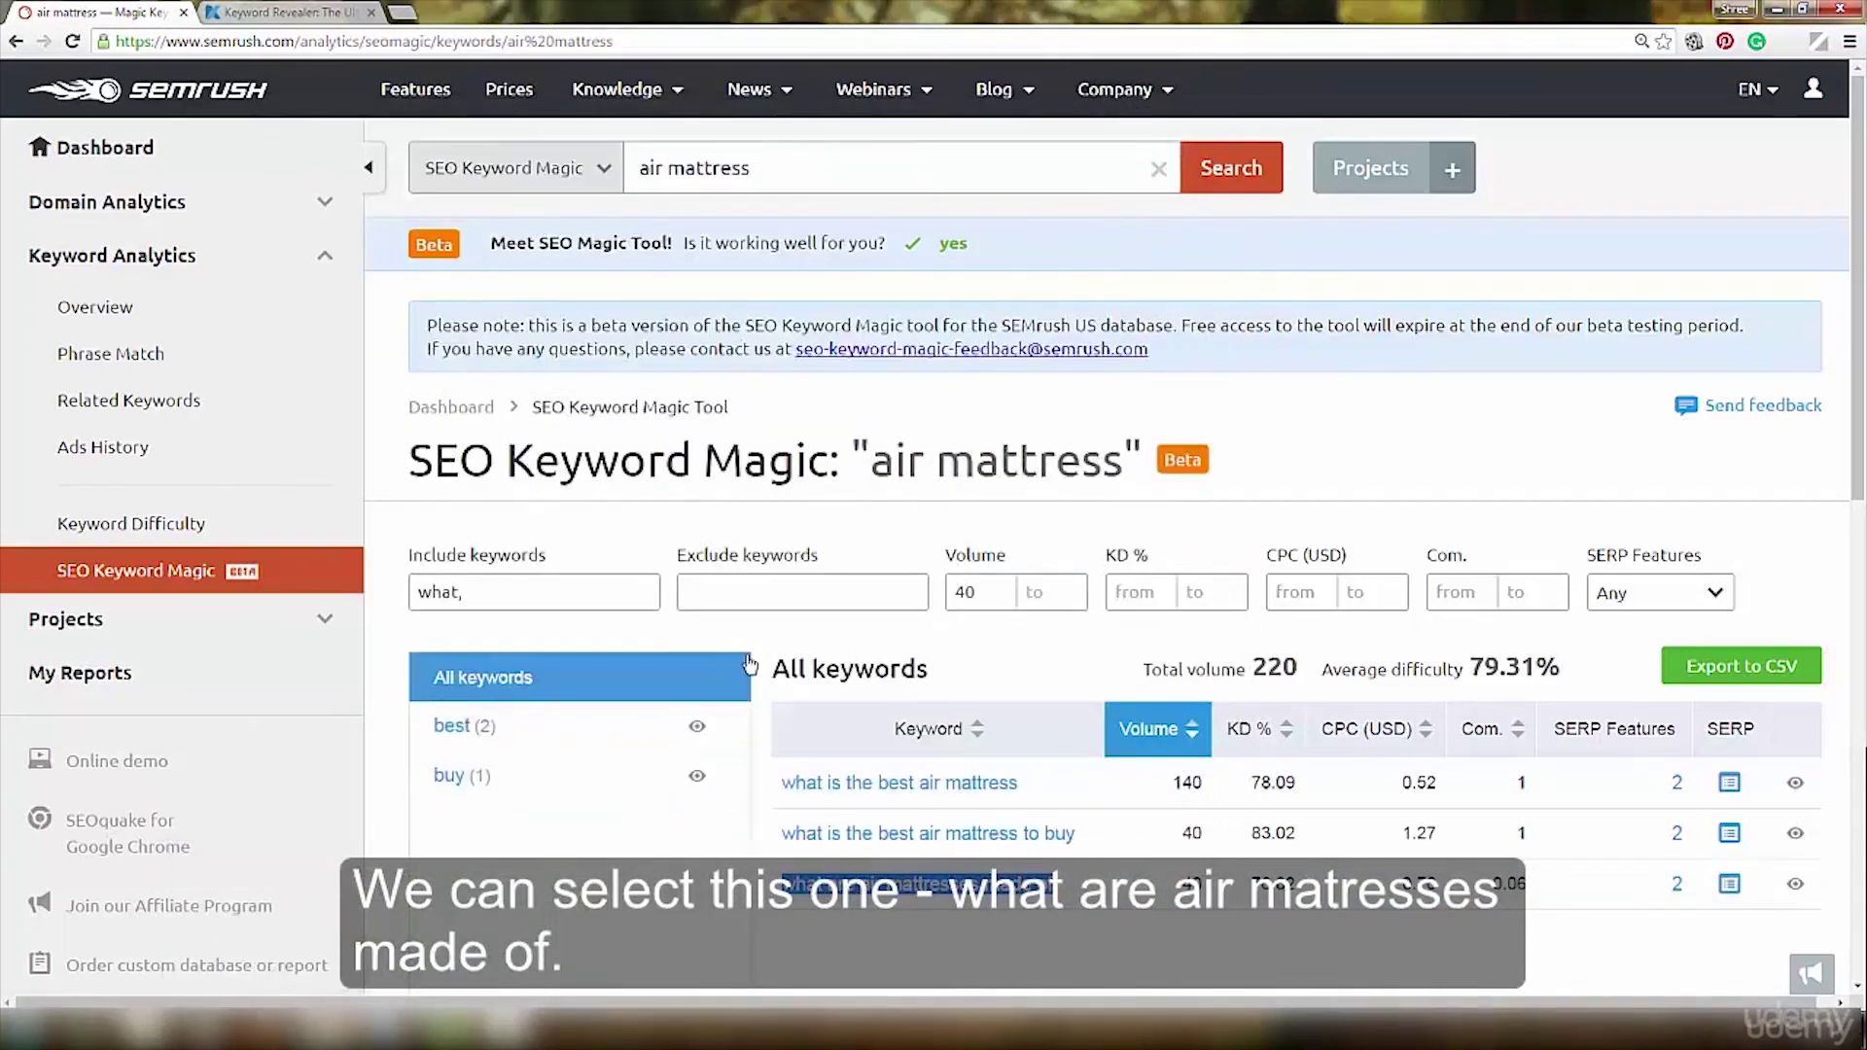
Change the included keyword filter for "air mattress" to "how," and look through the resulting keywords.
drag(470, 592, 414, 592)
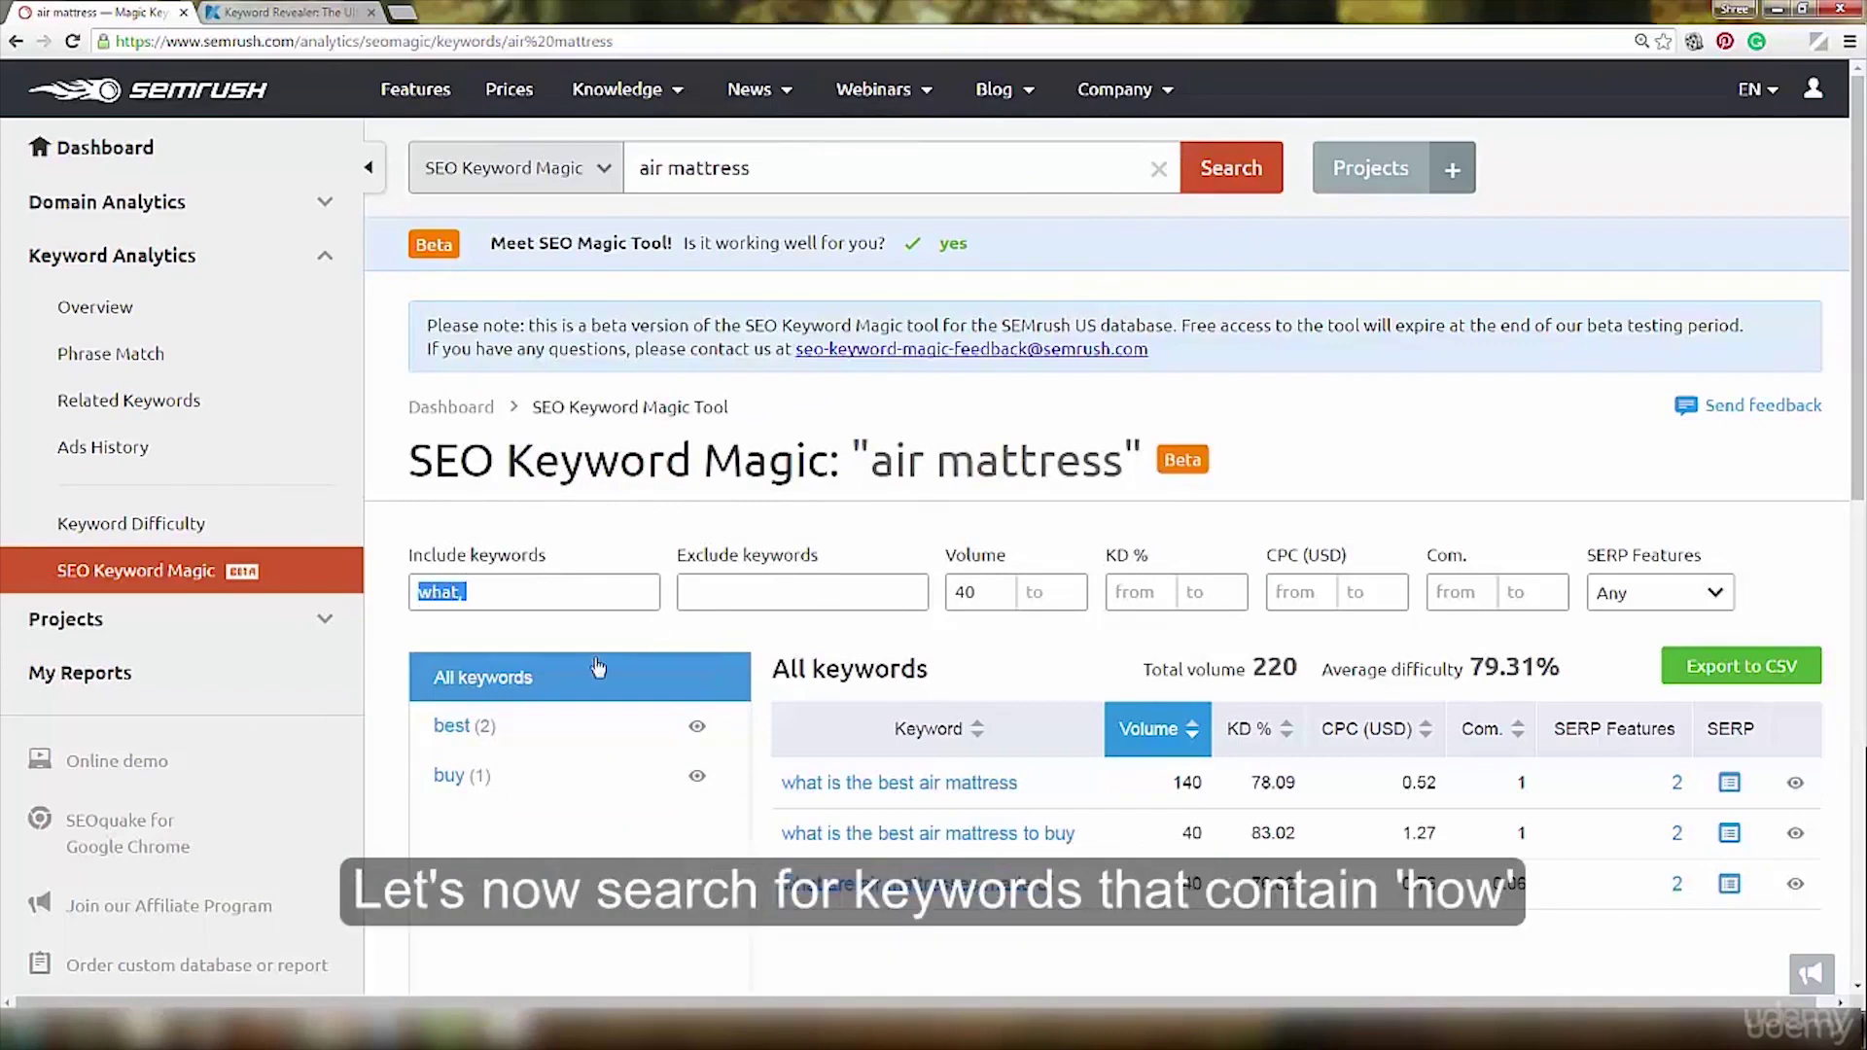
text(h)
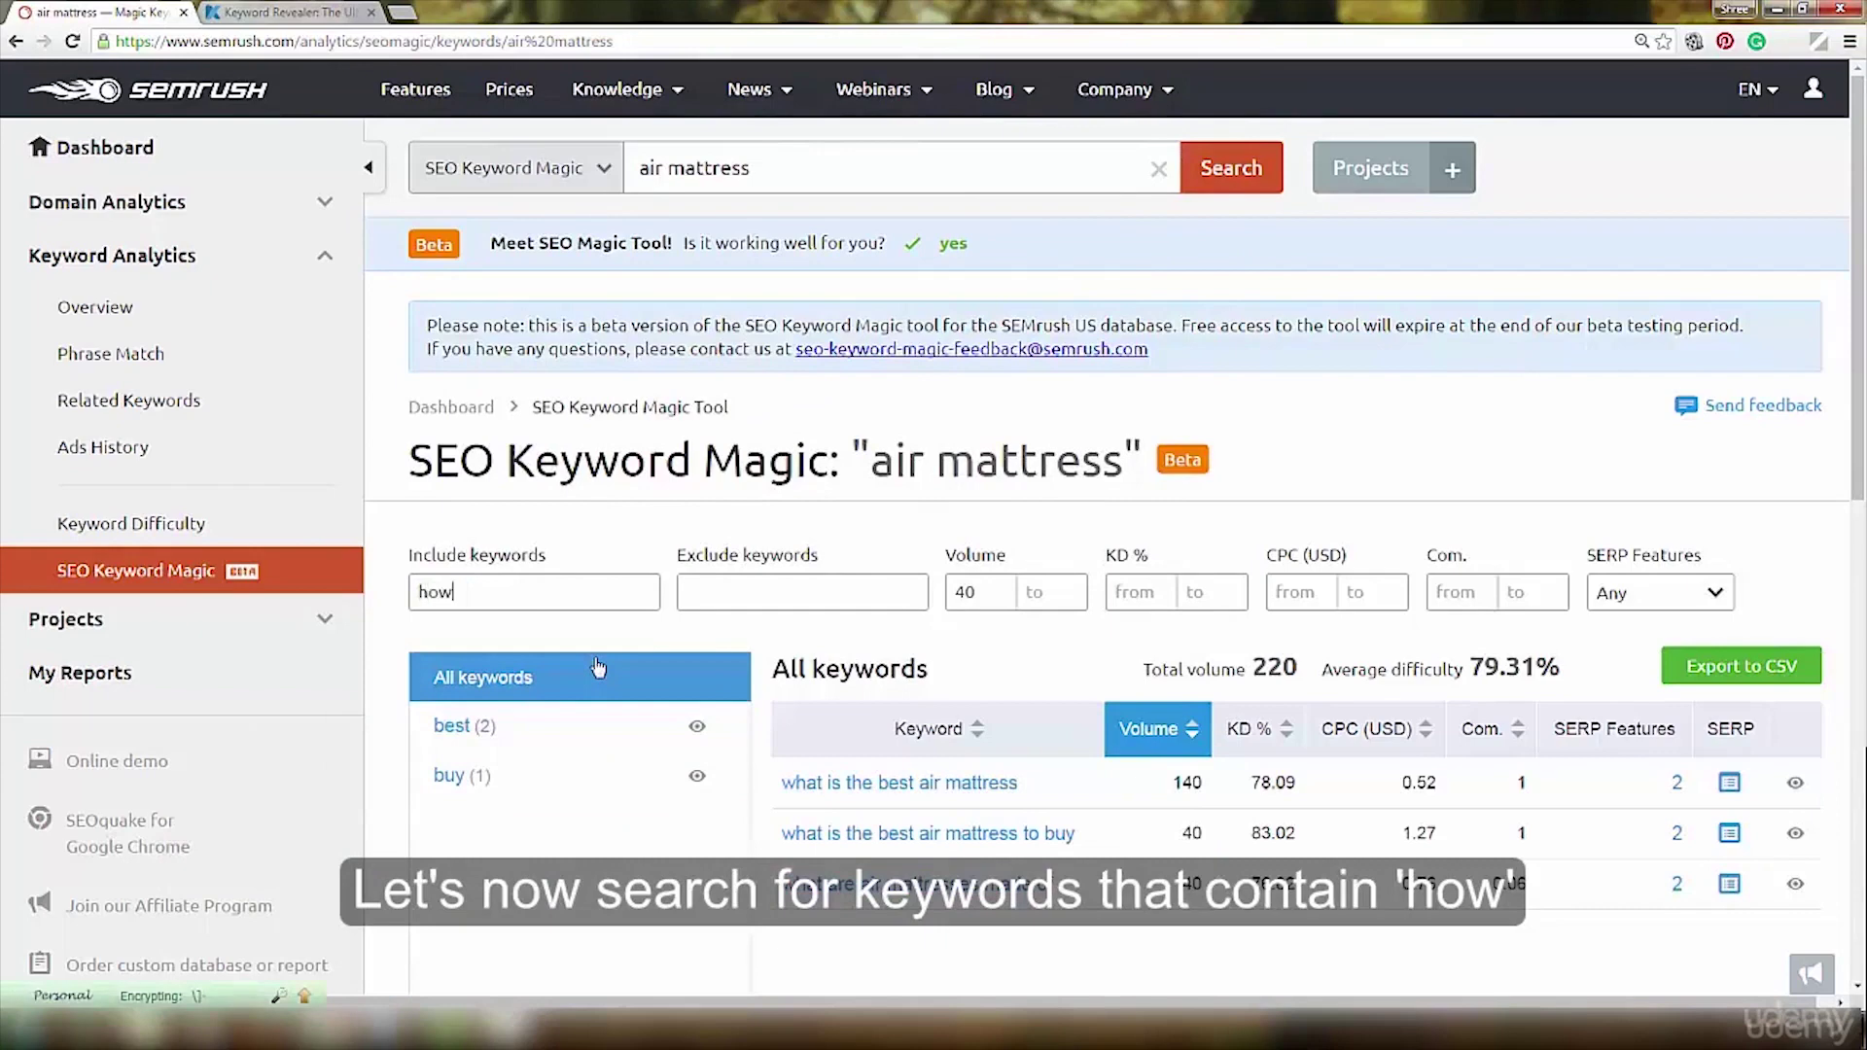
text(ow)
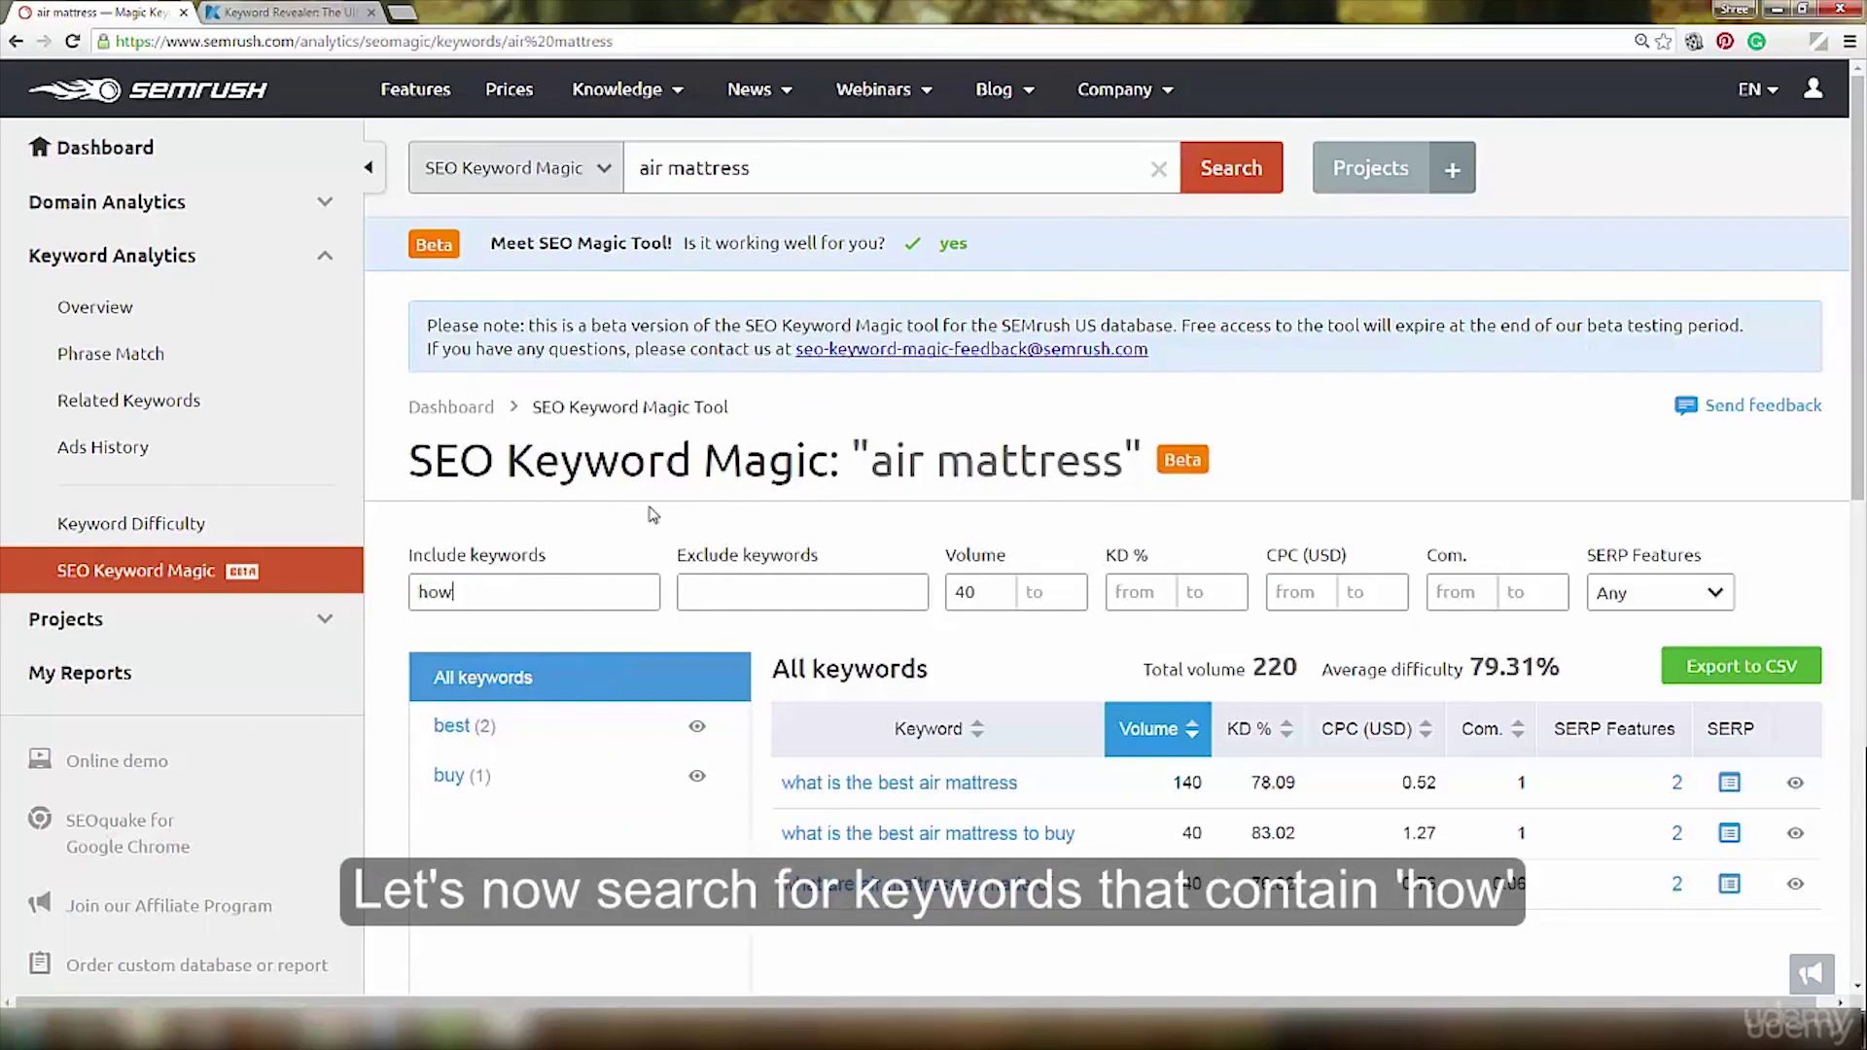
text(,)
scroll(1042, 498, down, 15)
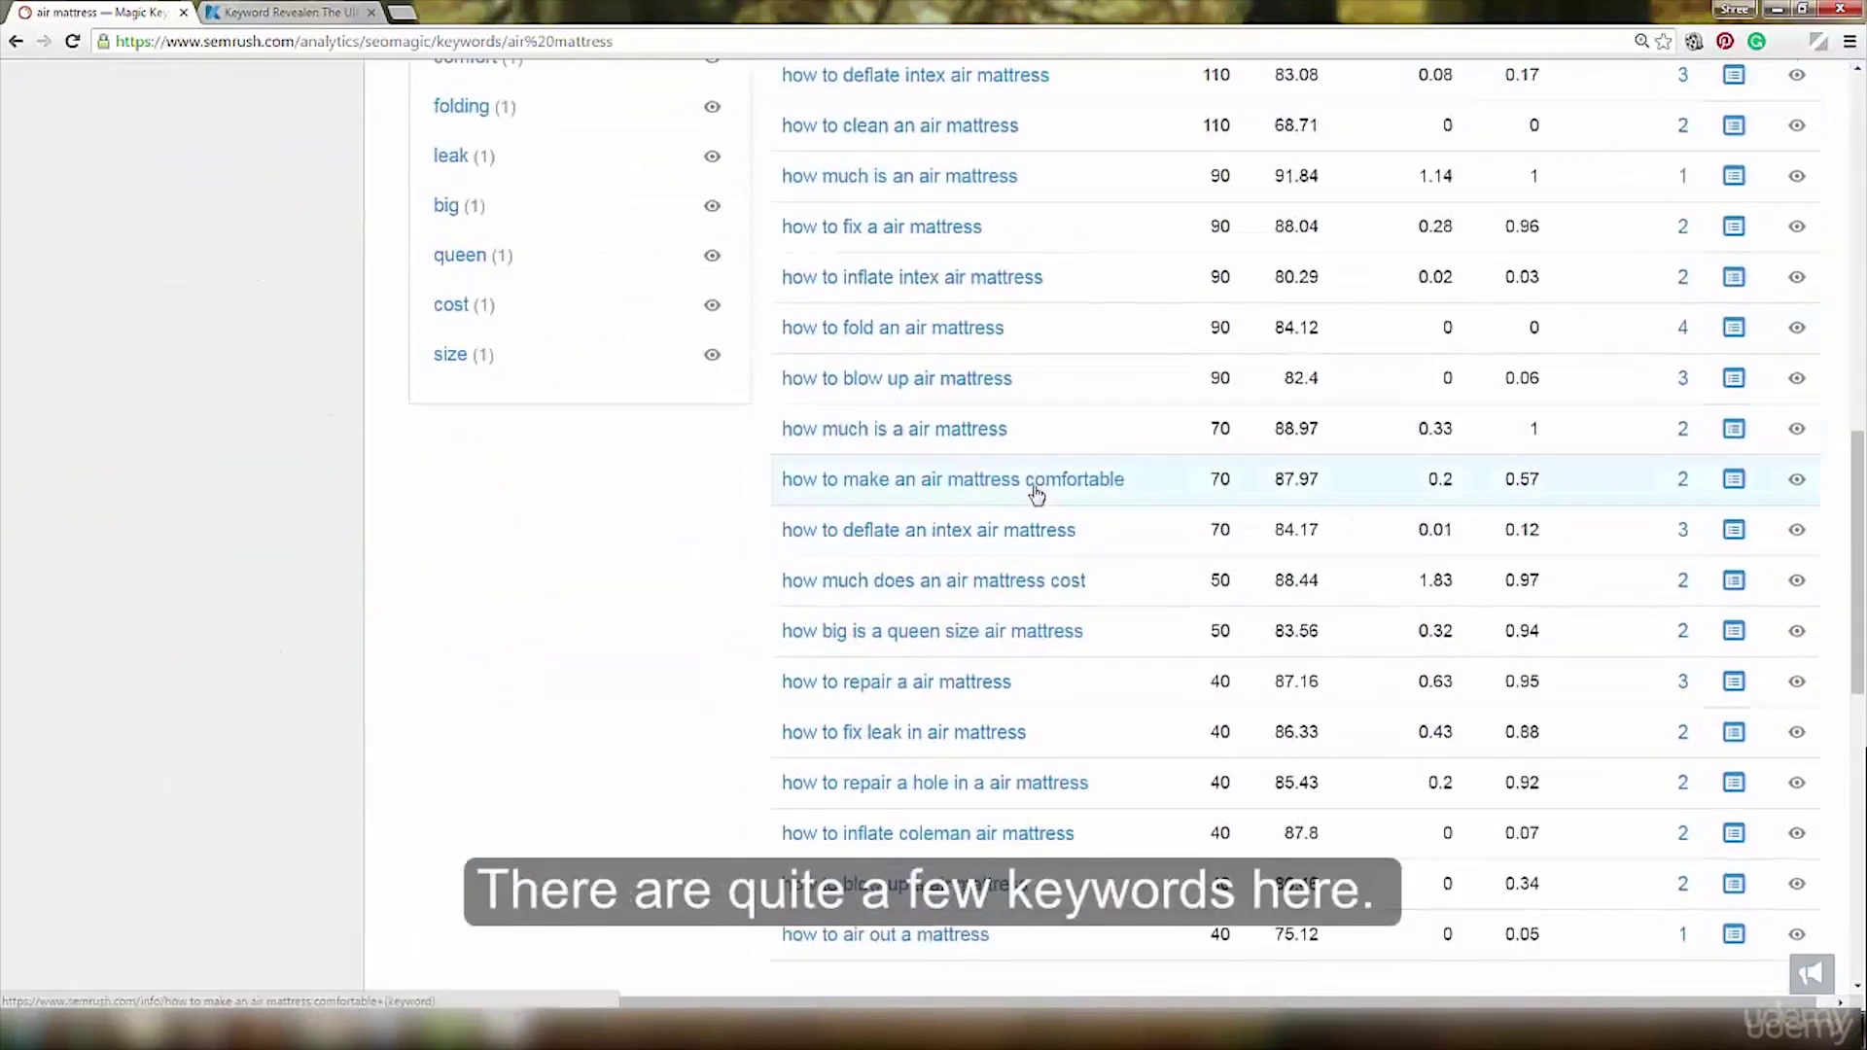
scroll(1037, 493, down, 5)
scroll(1037, 493, up, 14)
scroll(1037, 493, up, 4)
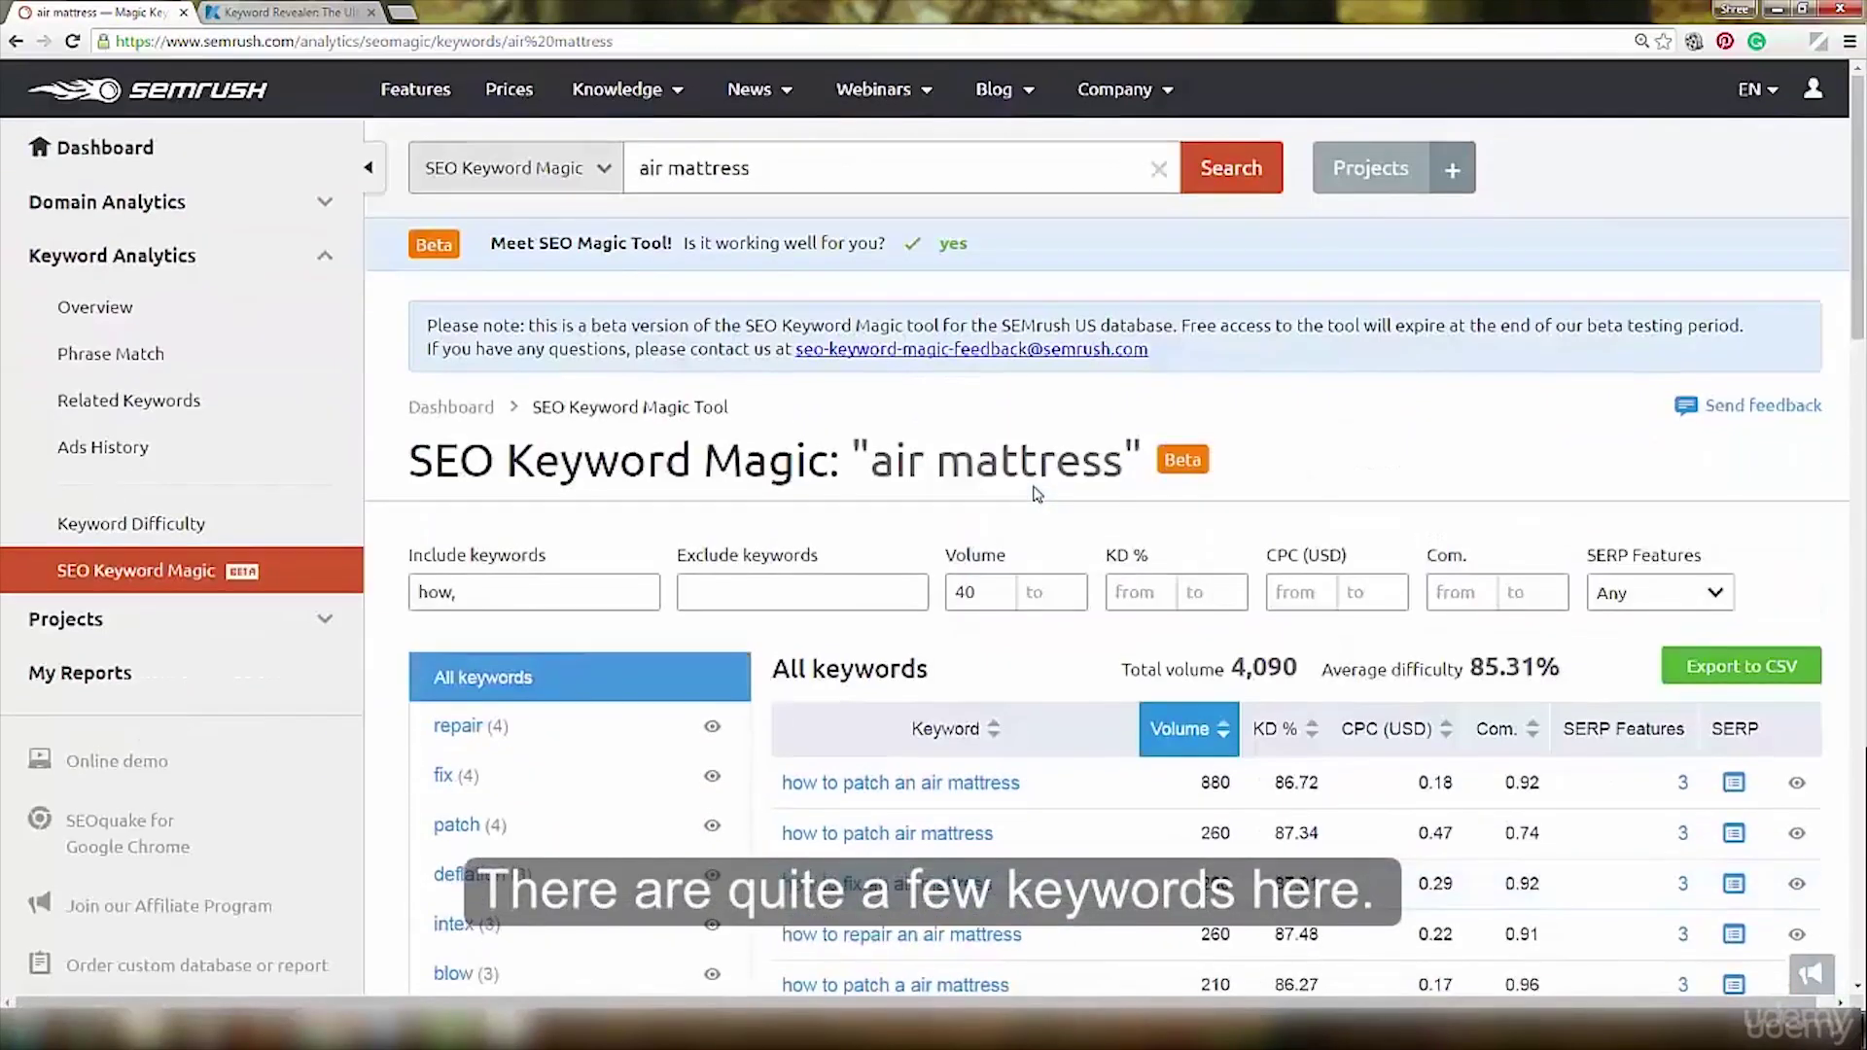
scroll(1037, 493, down, 1)
scroll(1031, 483, down, 3)
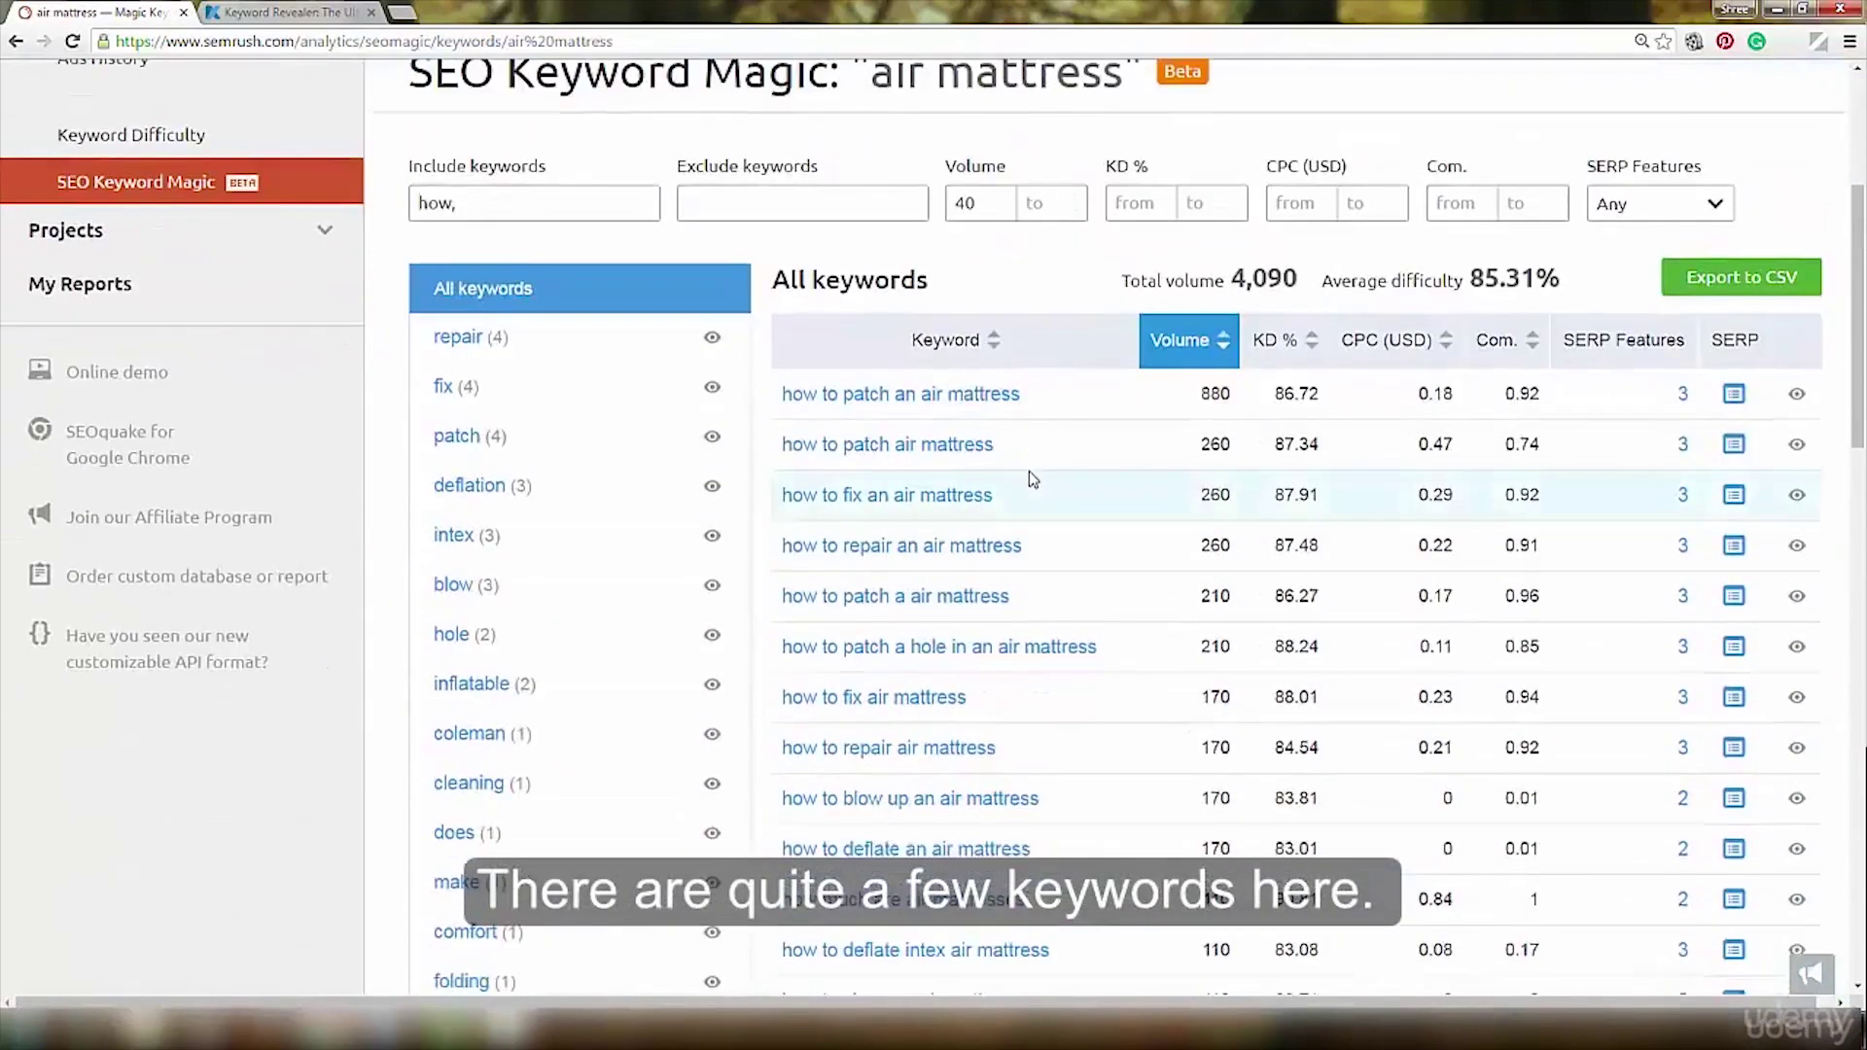
Copy the keyword "how to patch an air mattress" from the results, paste it on a new line in the untitled Notepad list and minimize Notepad.
drag(1021, 394, 783, 395)
right_click(804, 399)
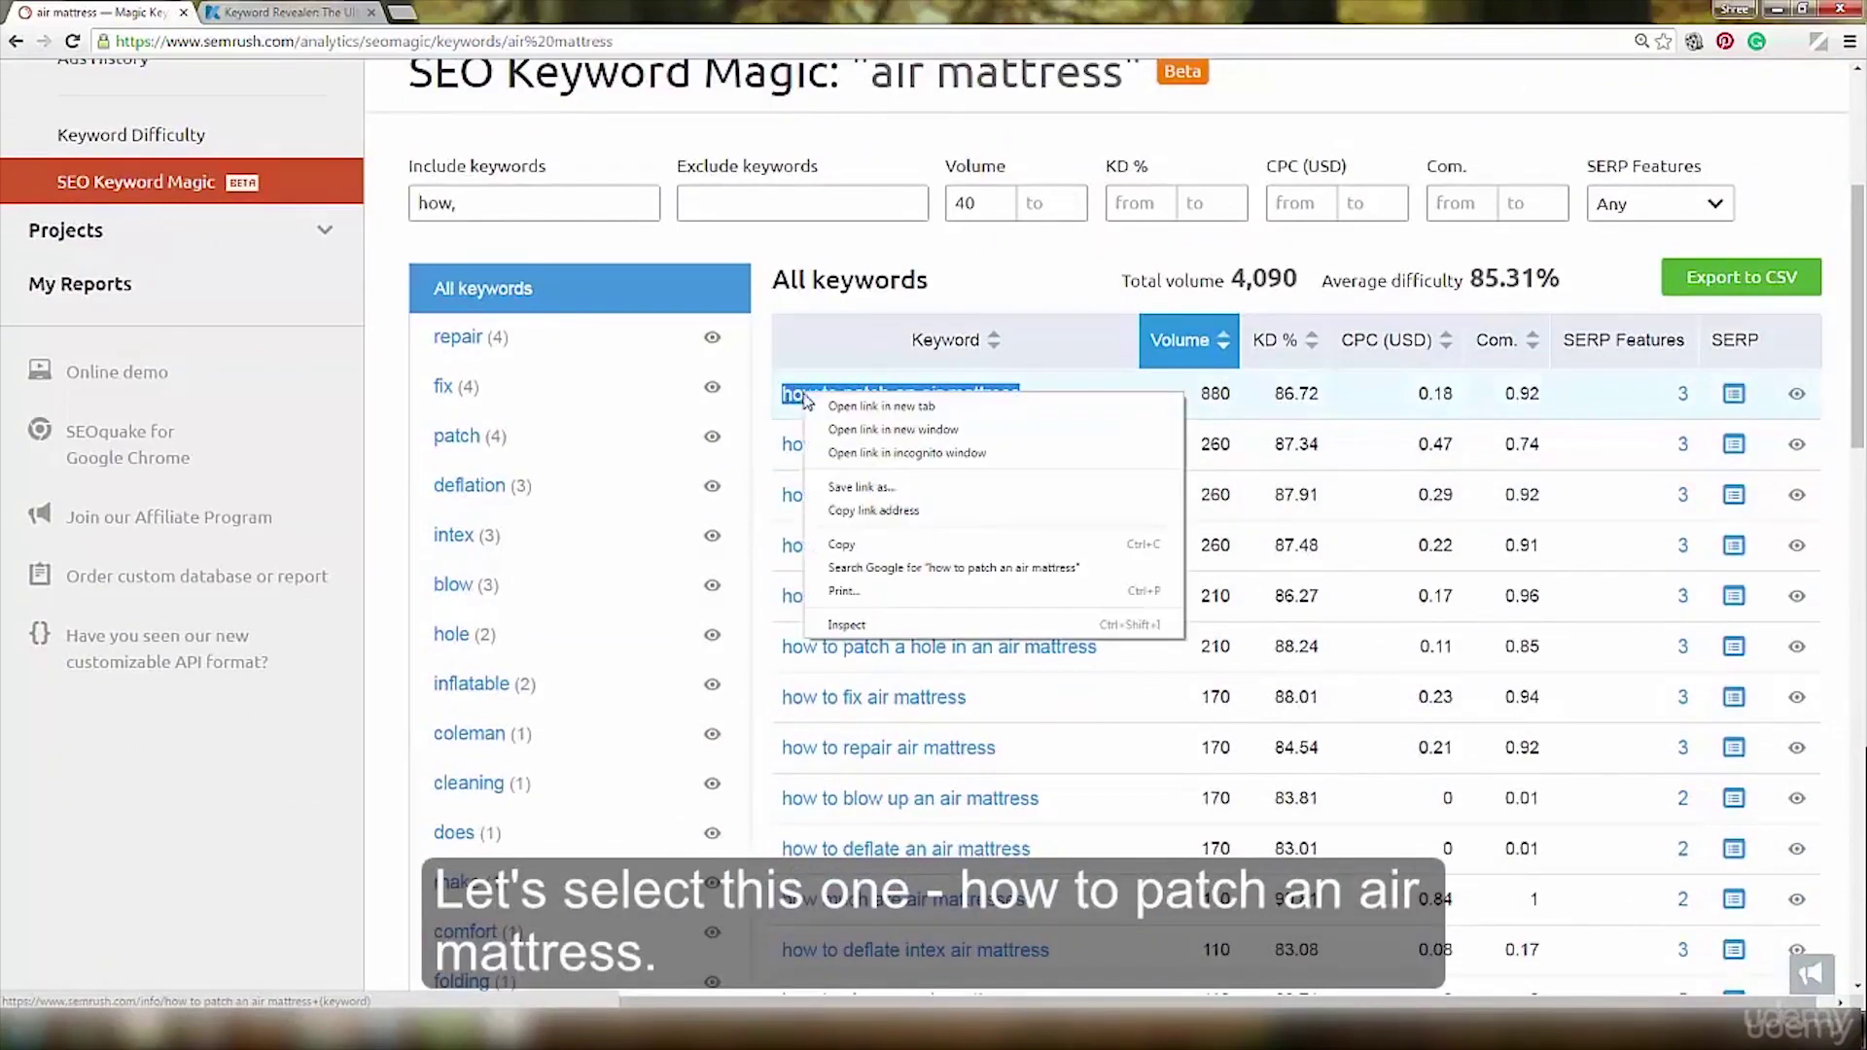
click(829, 549)
click(475, 933)
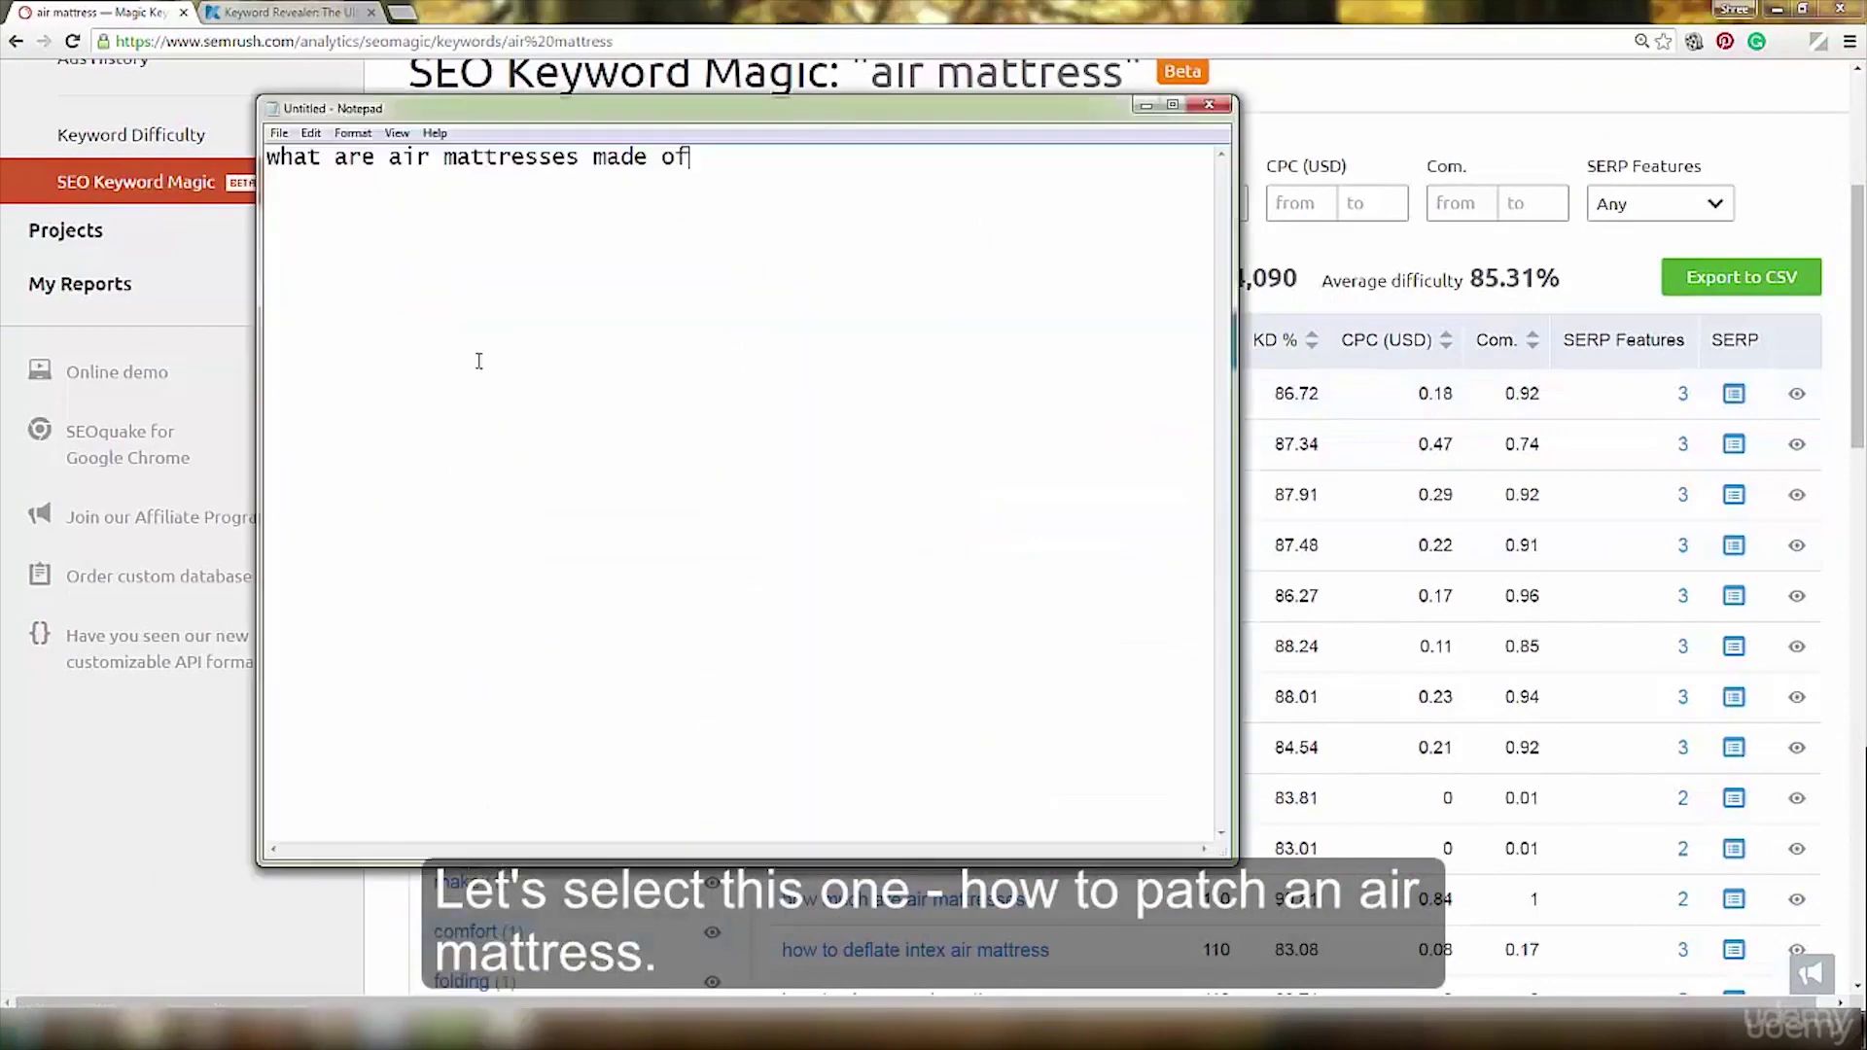
key(ctrl+v)
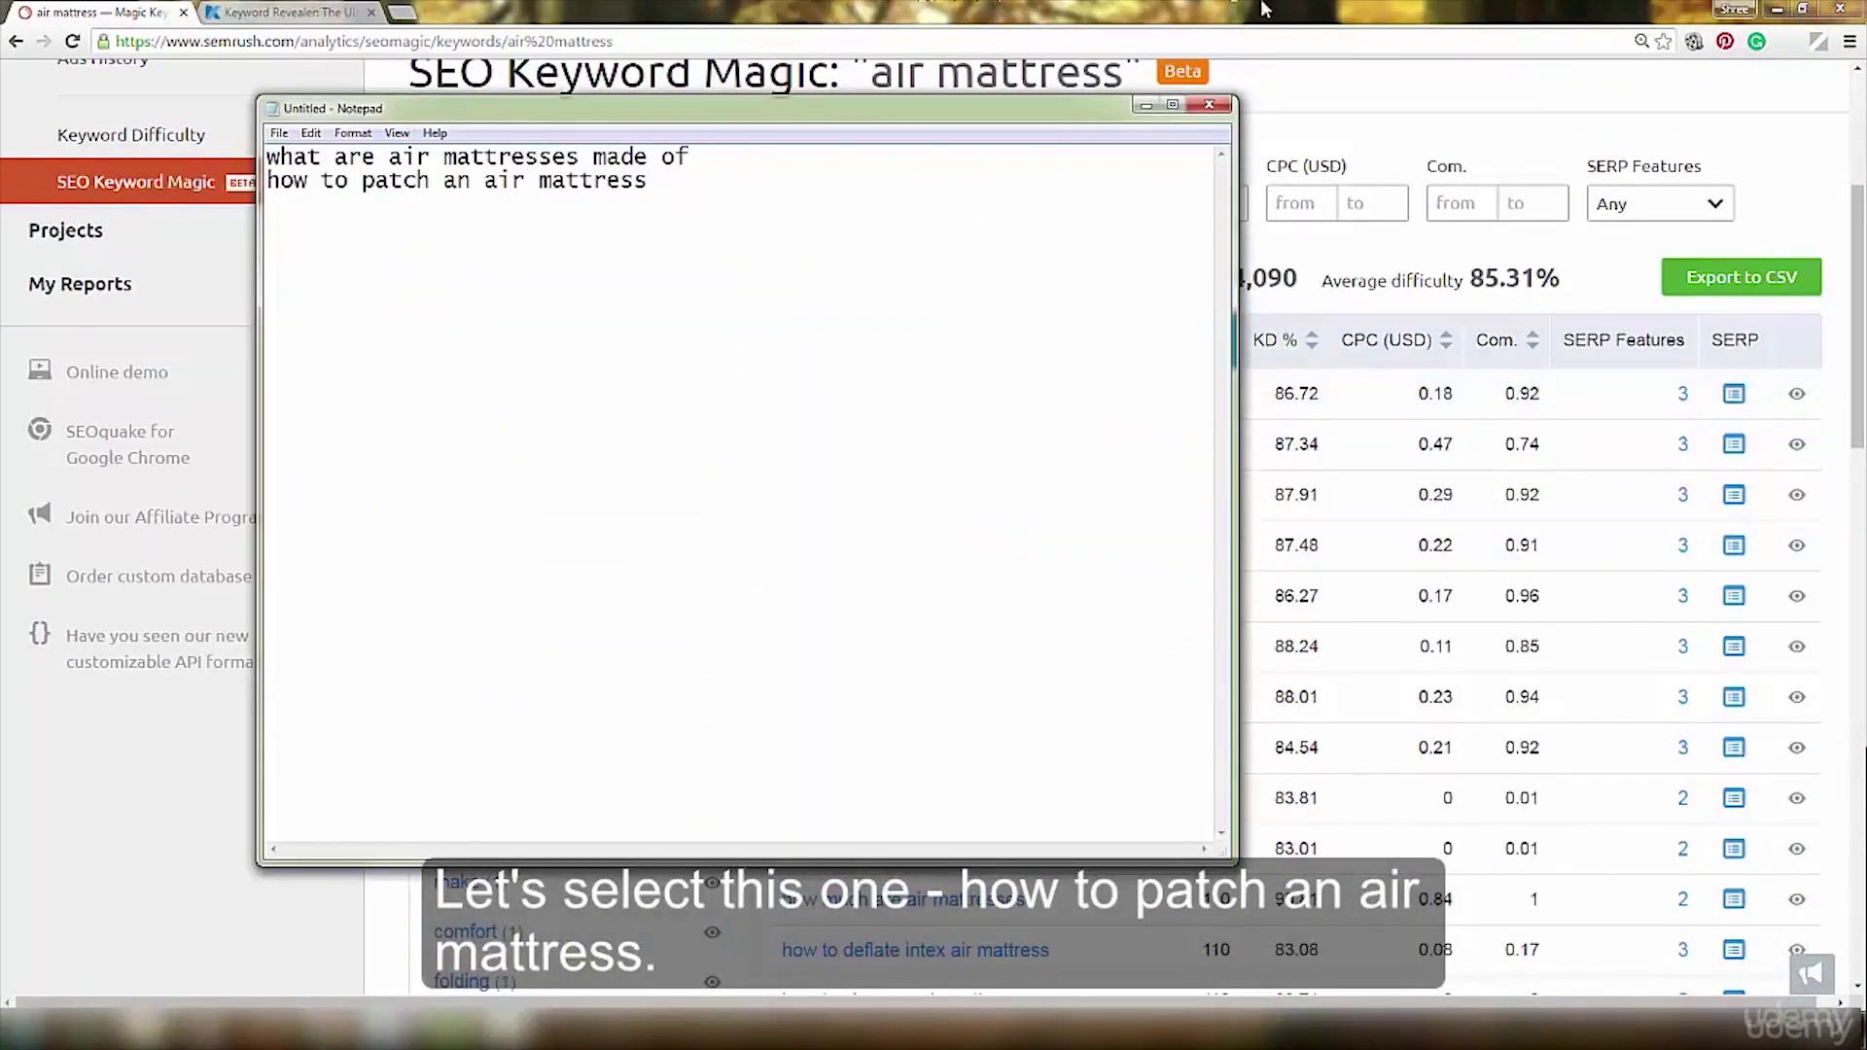
click(1145, 105)
click(905, 155)
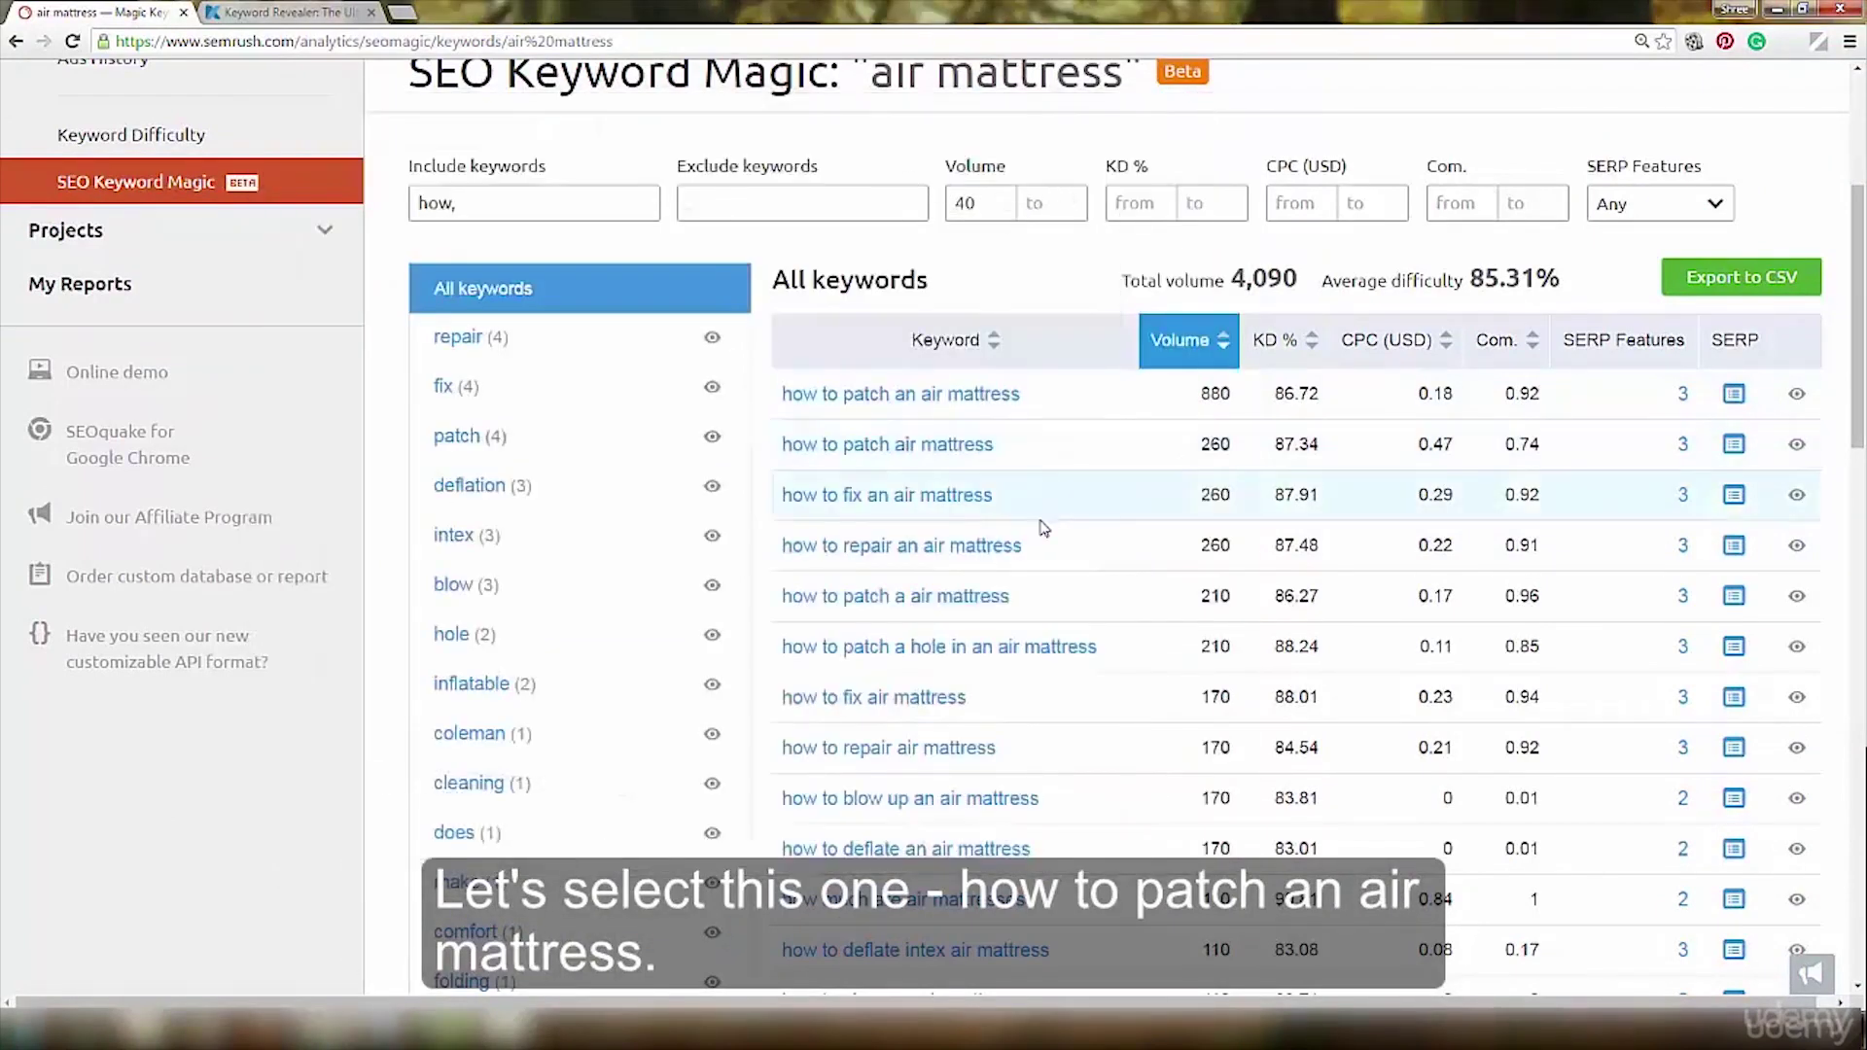
Add the keyword "how to blow up an air mattress" from the results as a new line in the Notepad list and minimize Notepad.
scroll(1041, 582, down, 2)
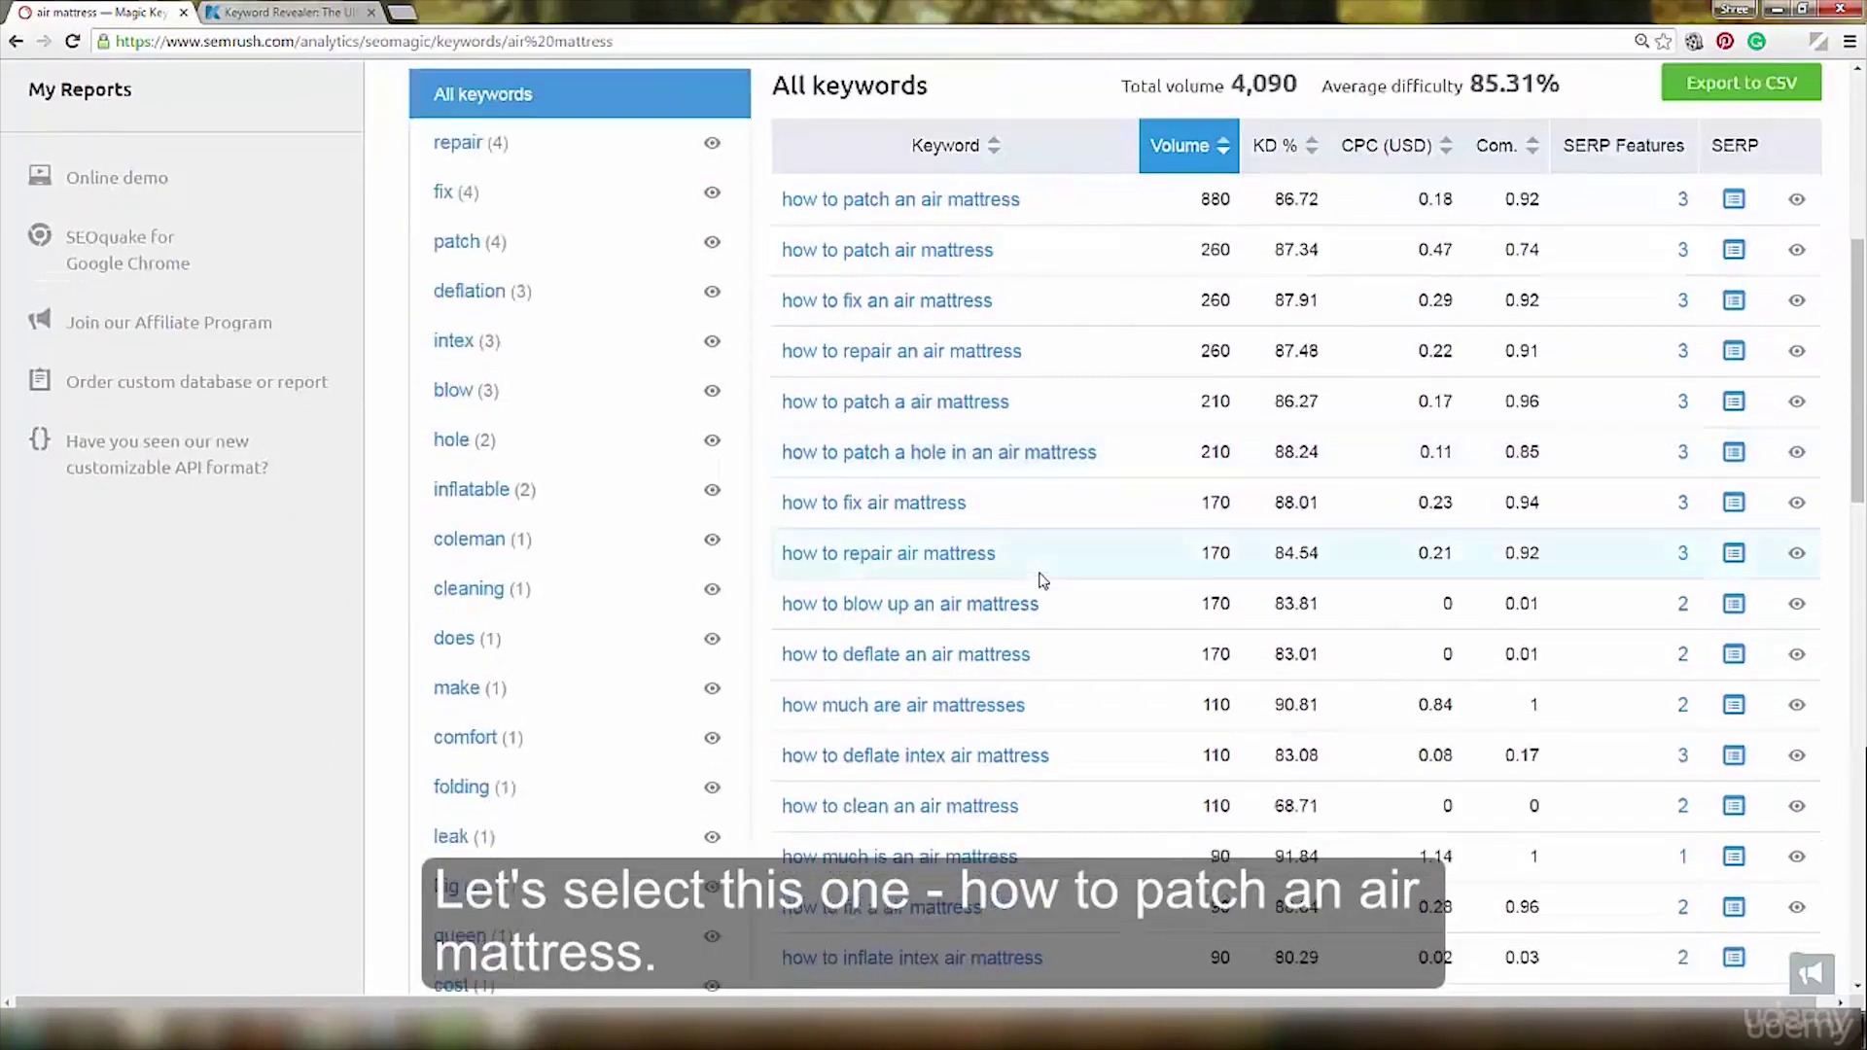
scroll(1043, 581, down, 1)
drag(1051, 512, 786, 507)
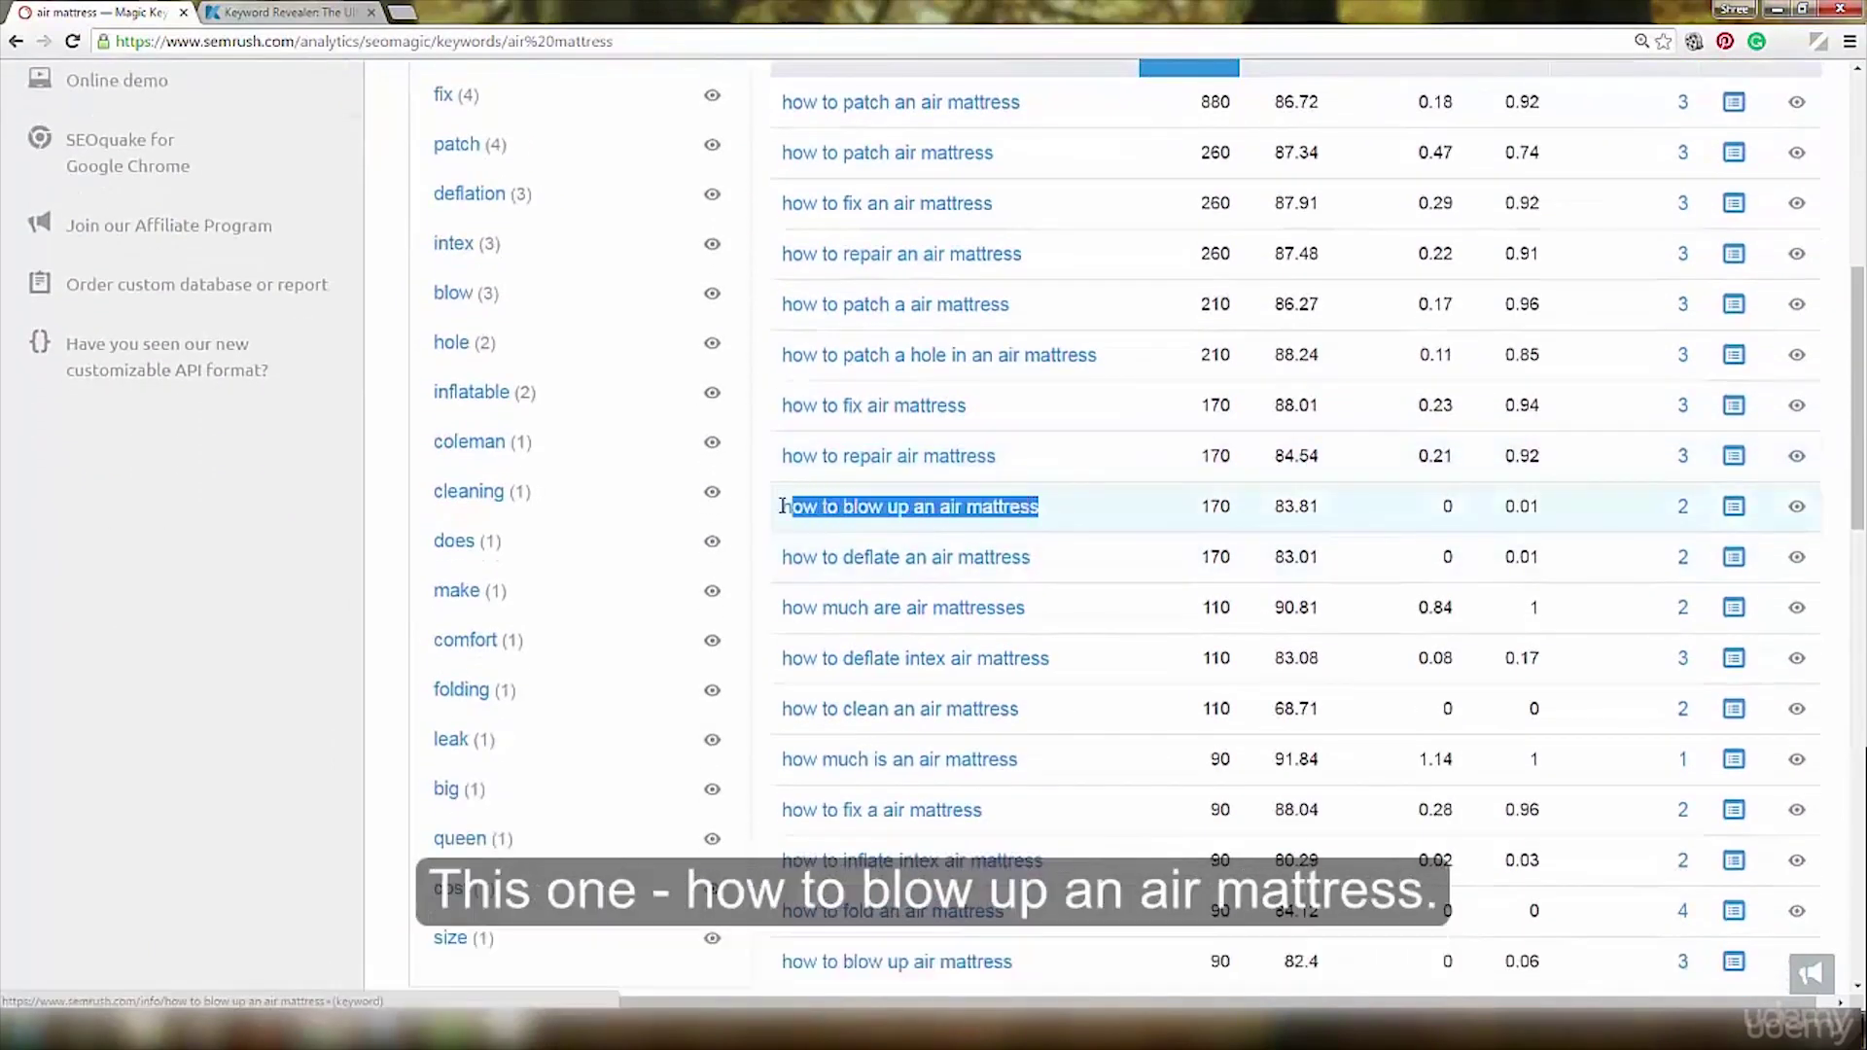
right_click(804, 511)
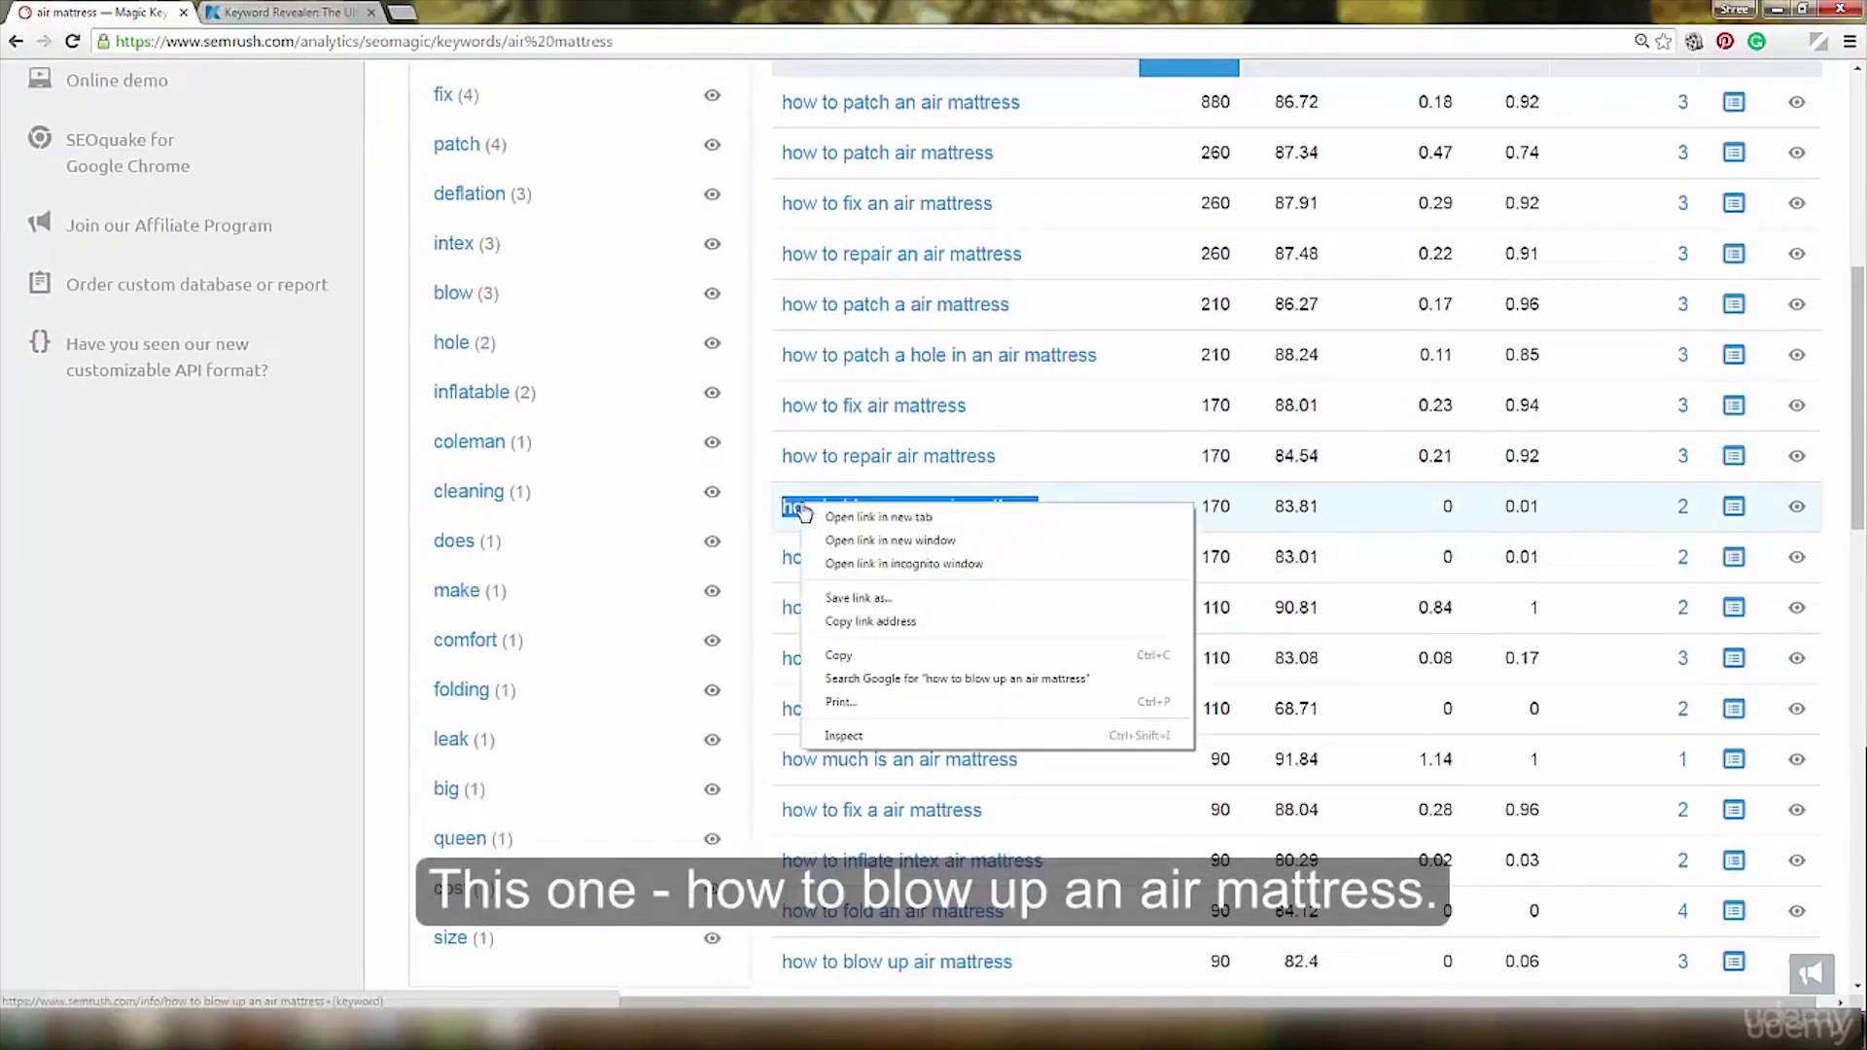
click(840, 656)
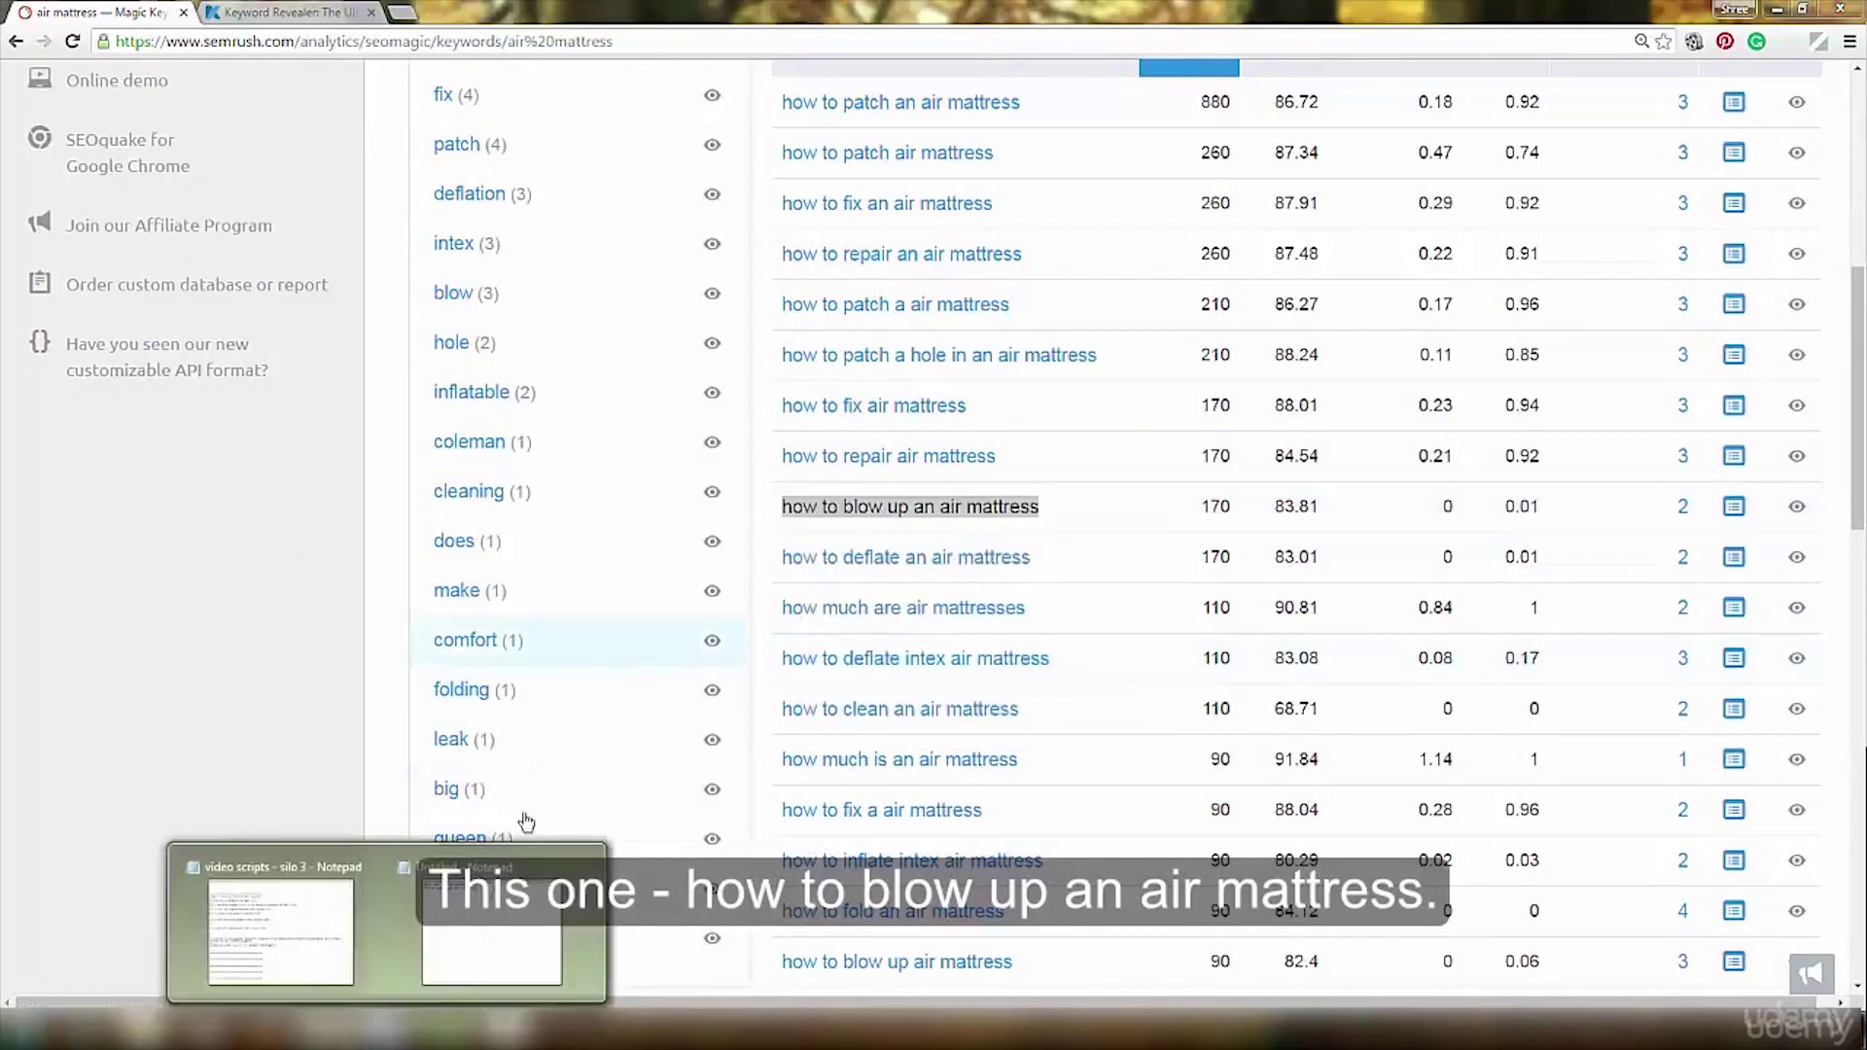
click(389, 934)
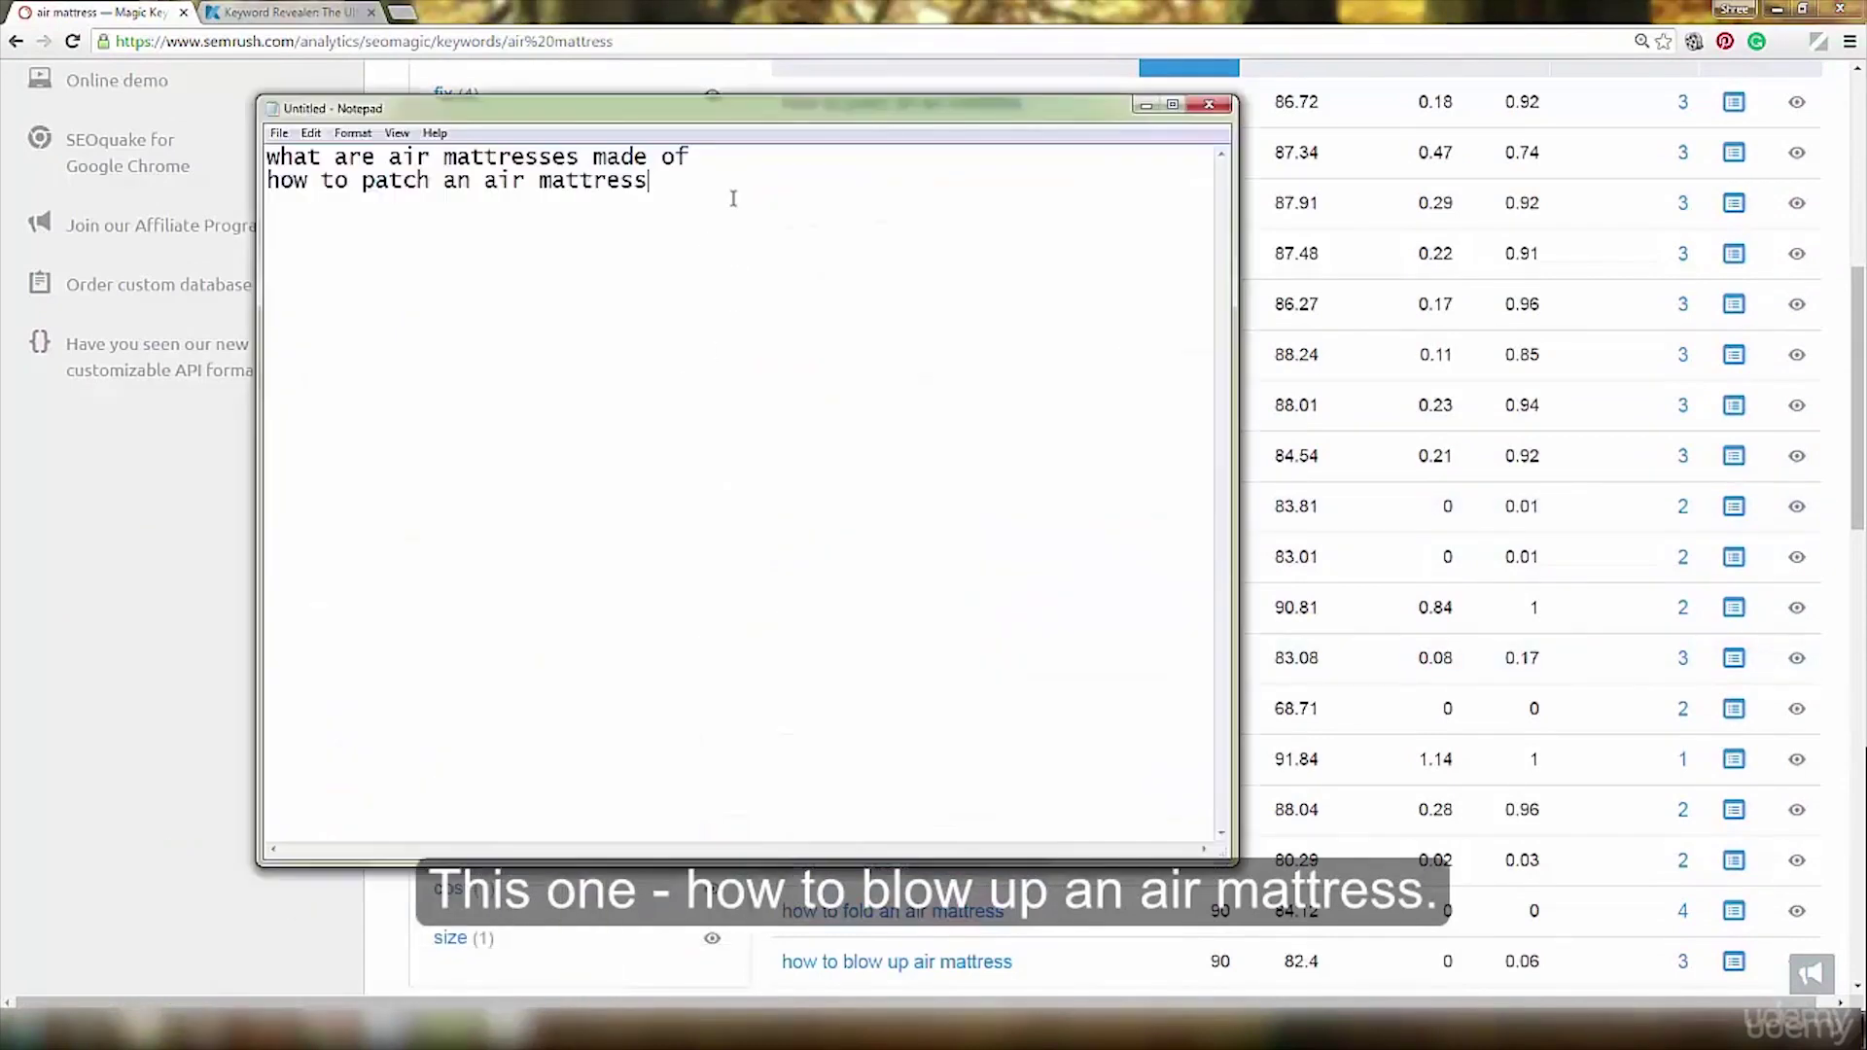
key(Return)
key(ctrl+v)
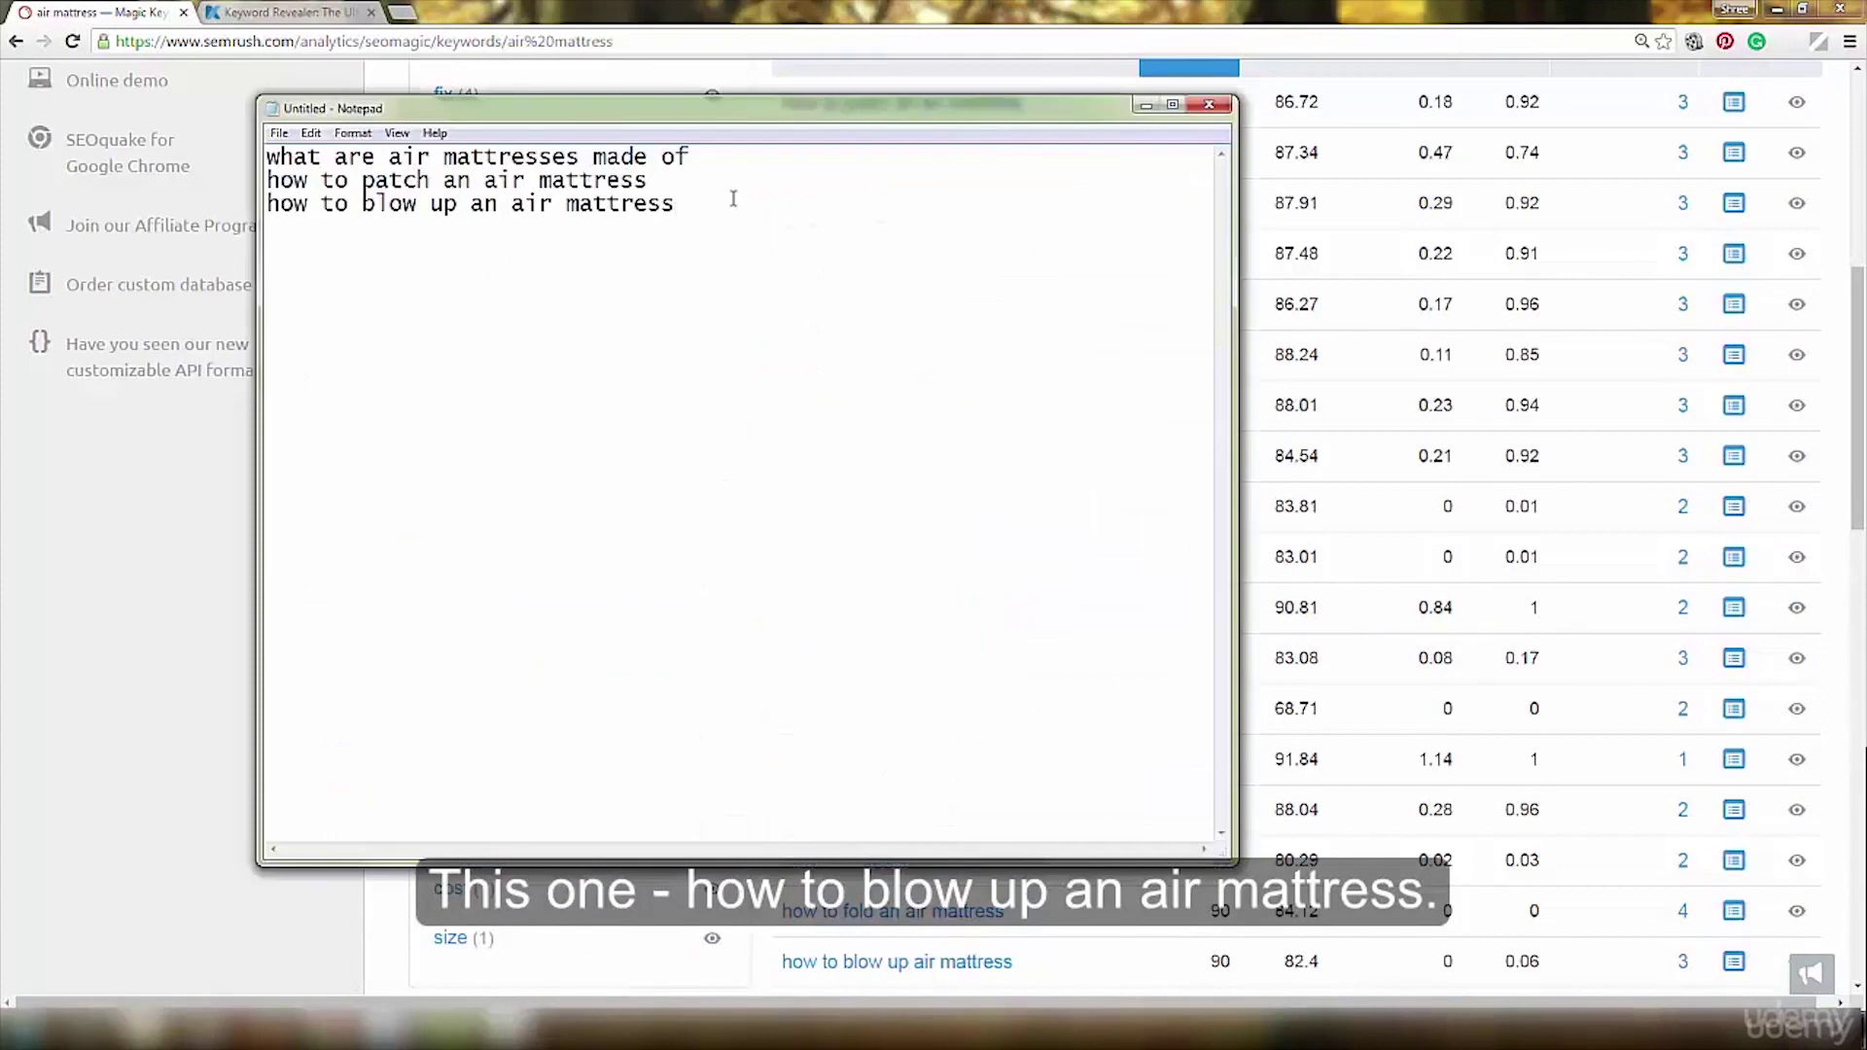
click(1146, 104)
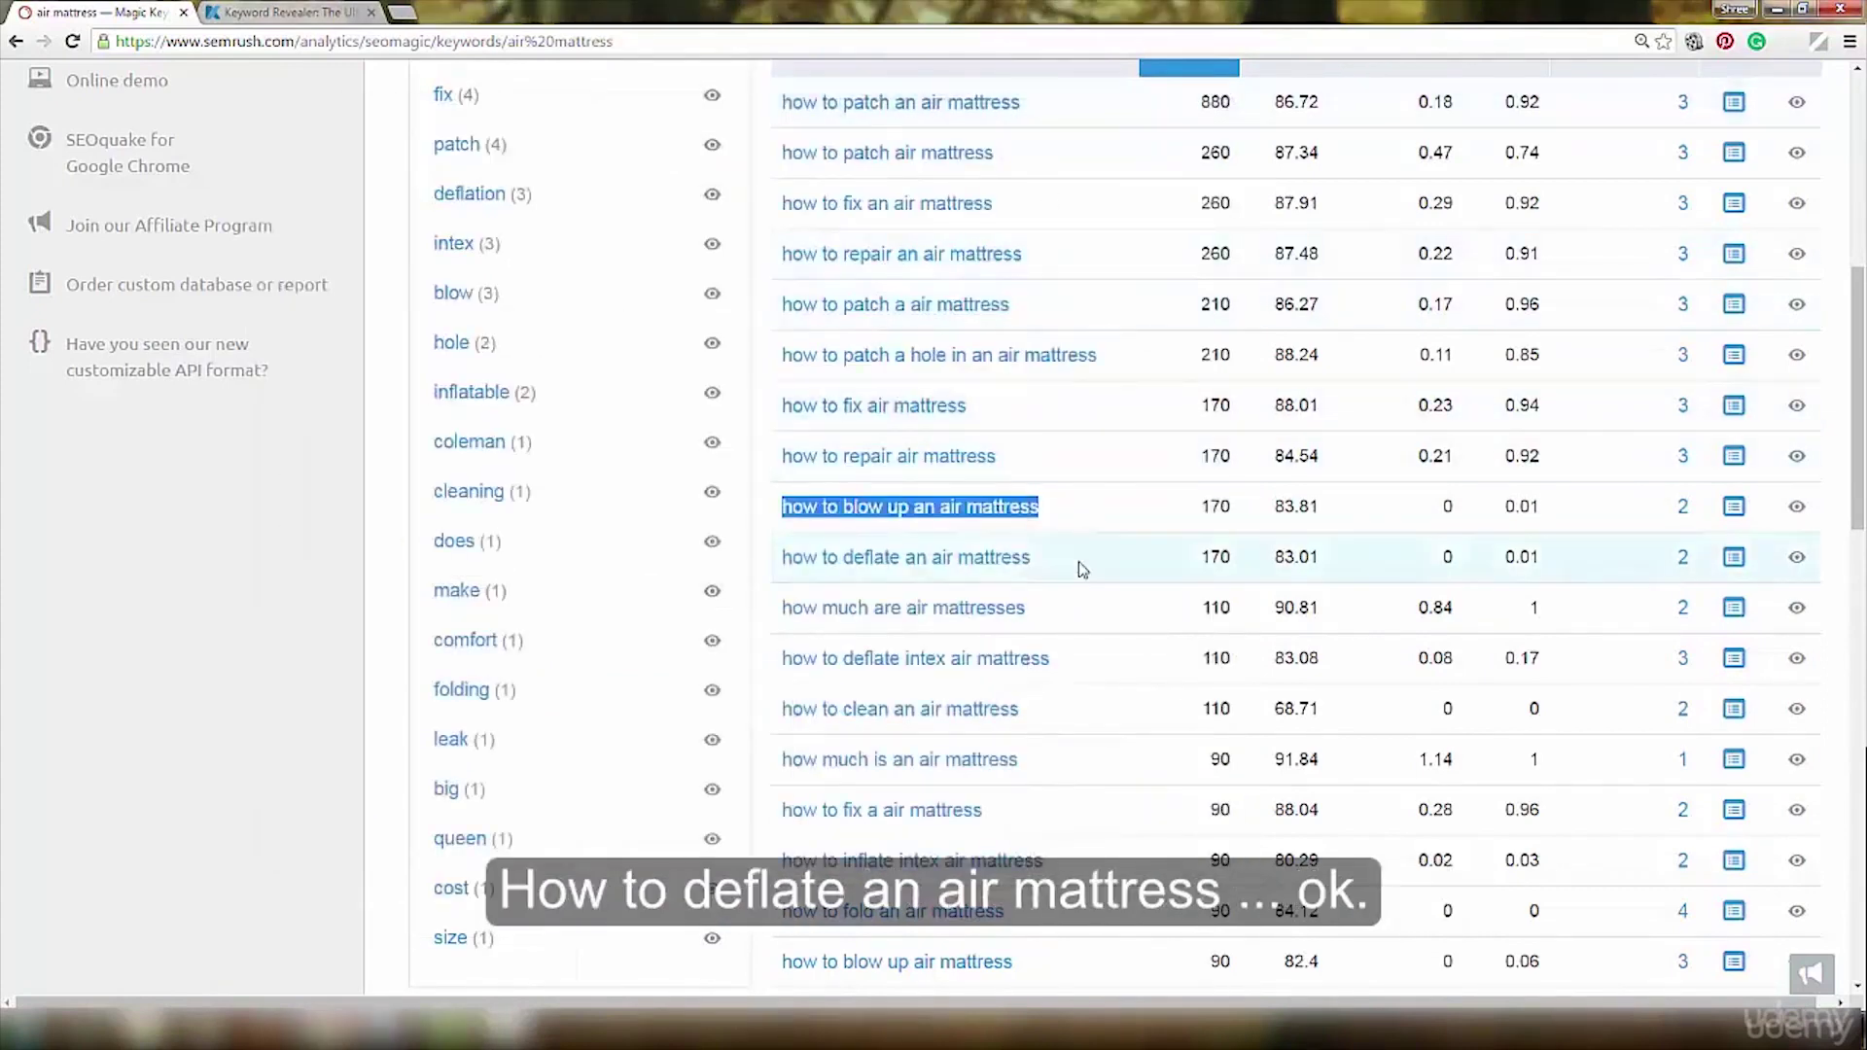
Copy "how to deflate an air mattress" from the results onto a new line in the Notepad list and minimize Notepad.
drag(1067, 562, 785, 557)
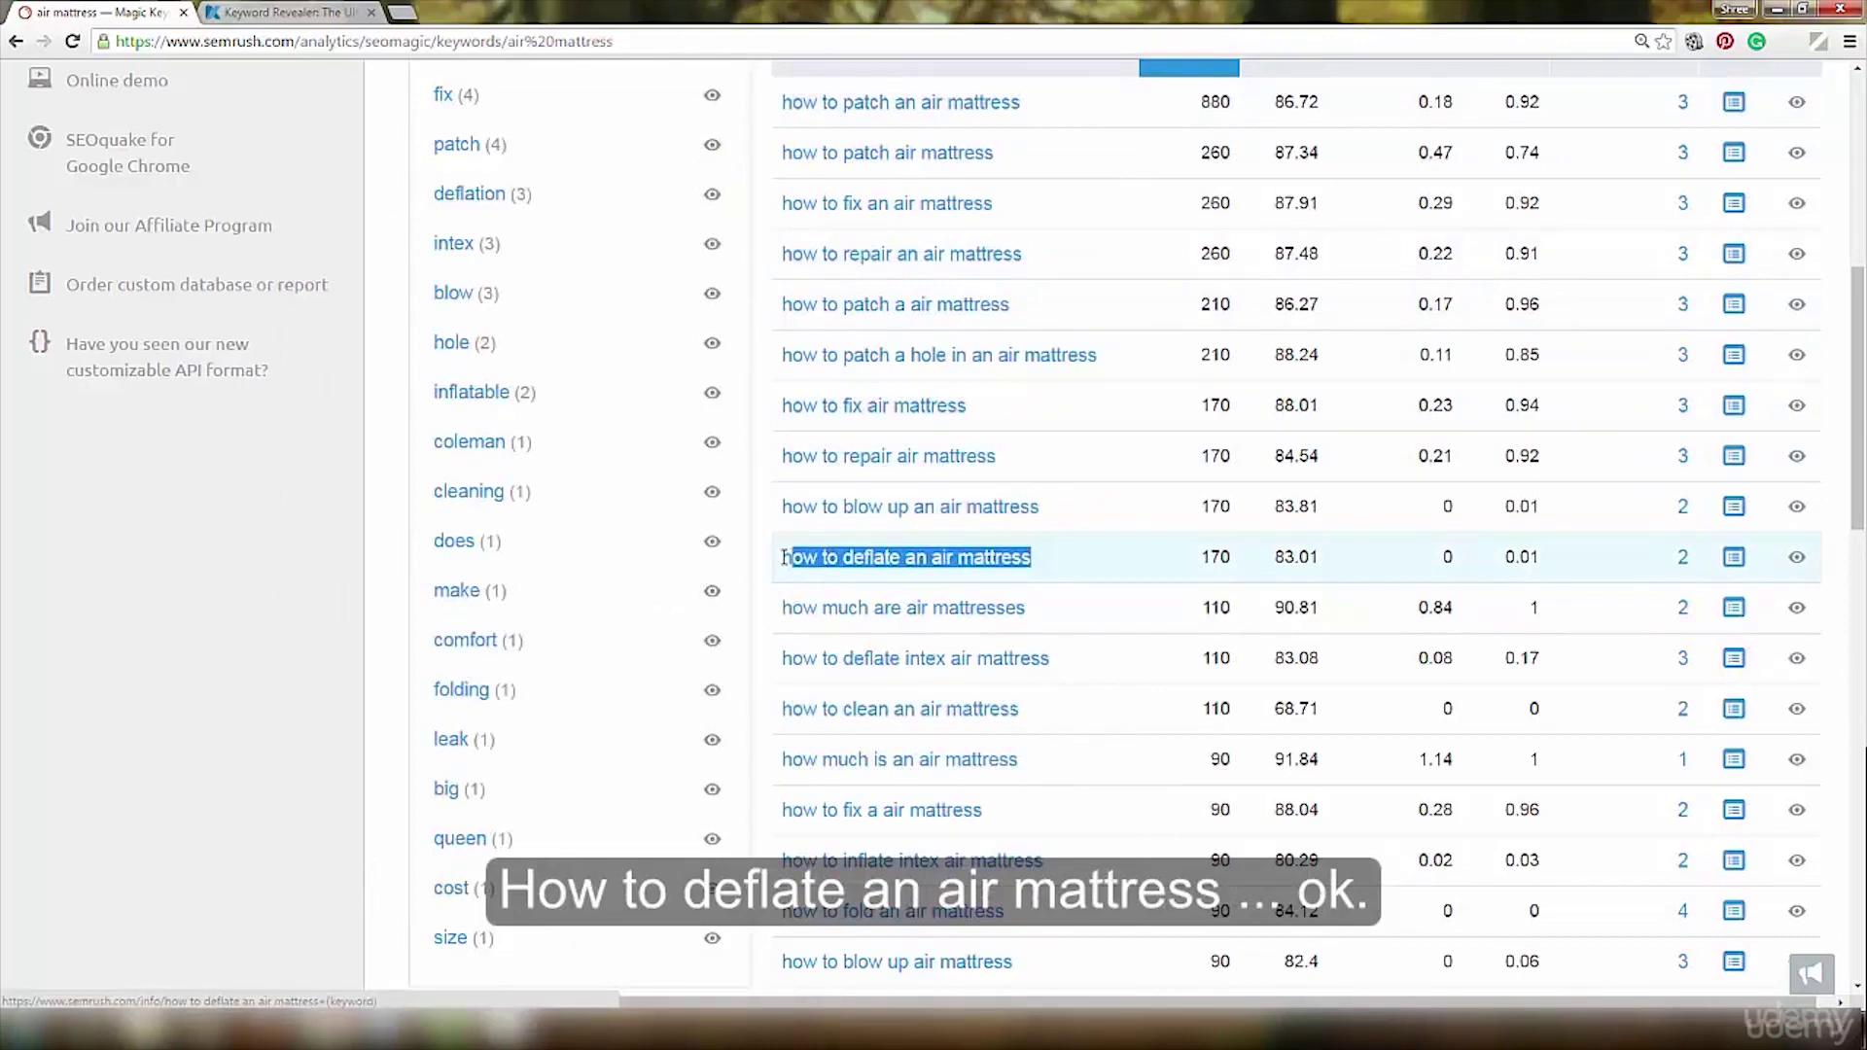
right_click(795, 562)
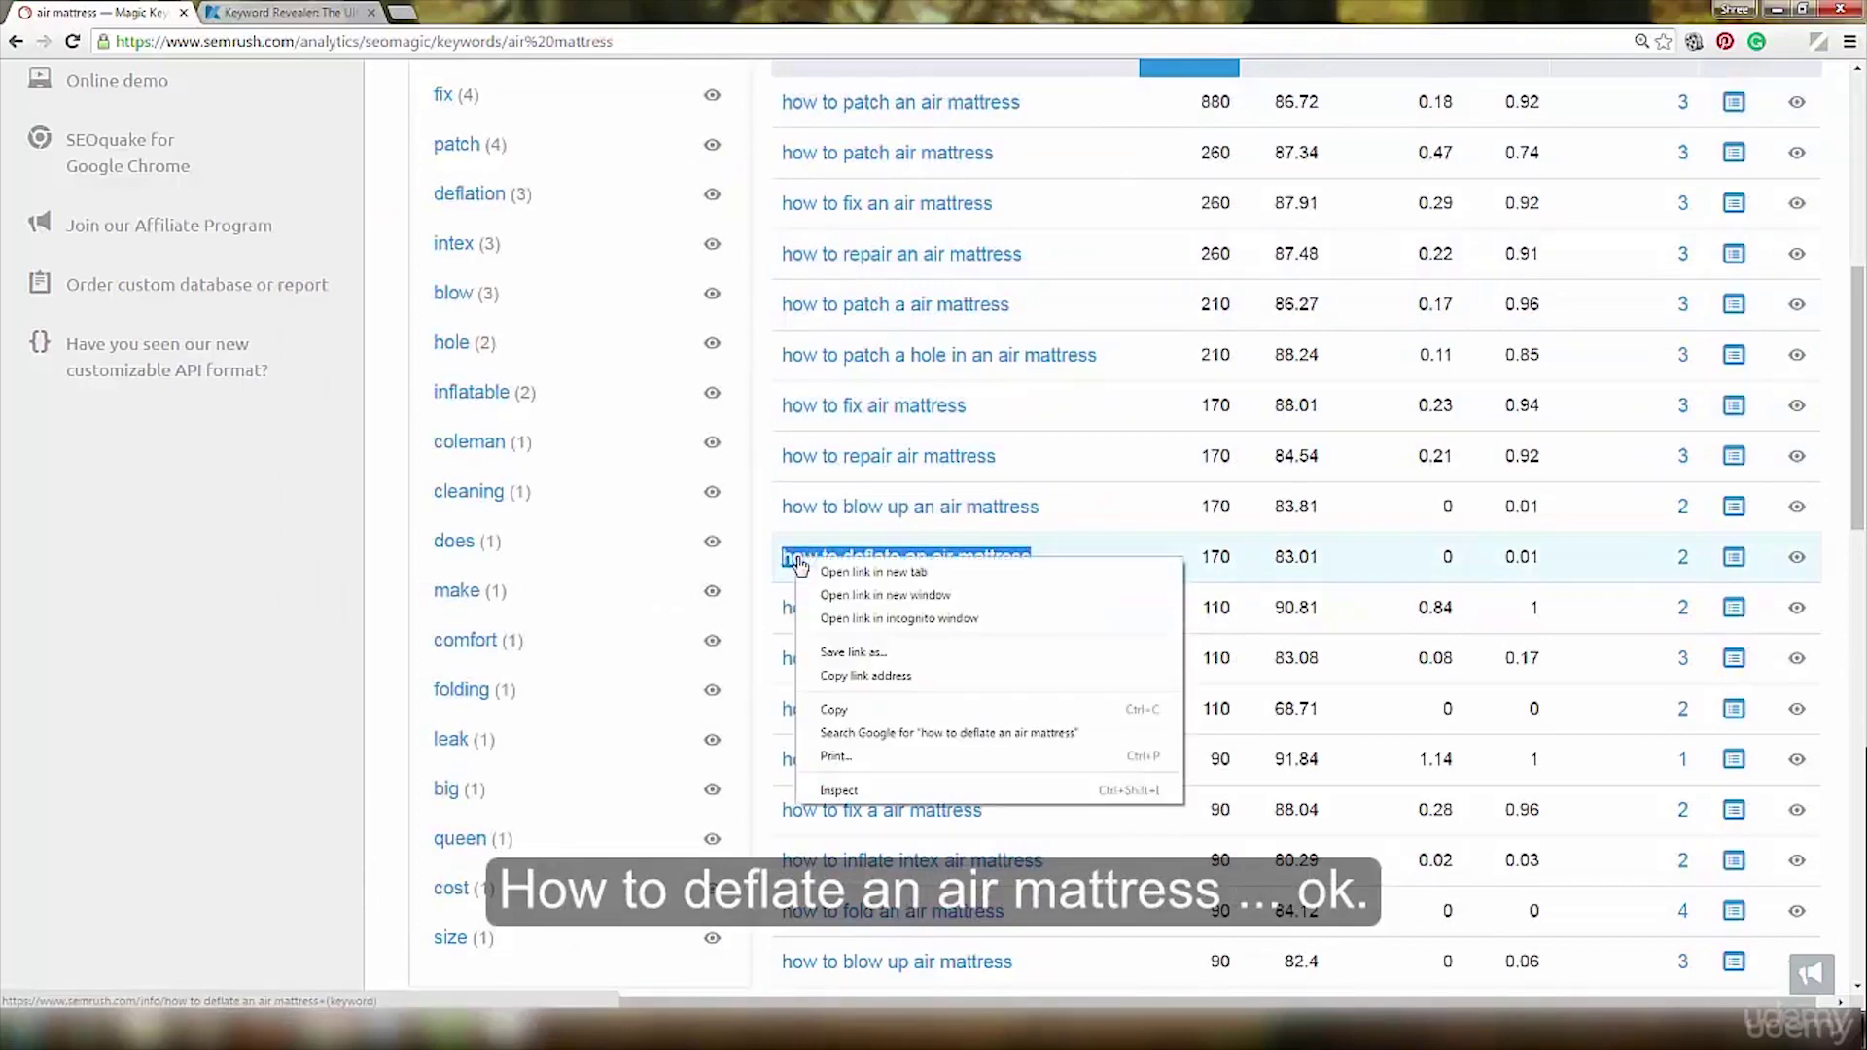
click(836, 709)
click(327, 1031)
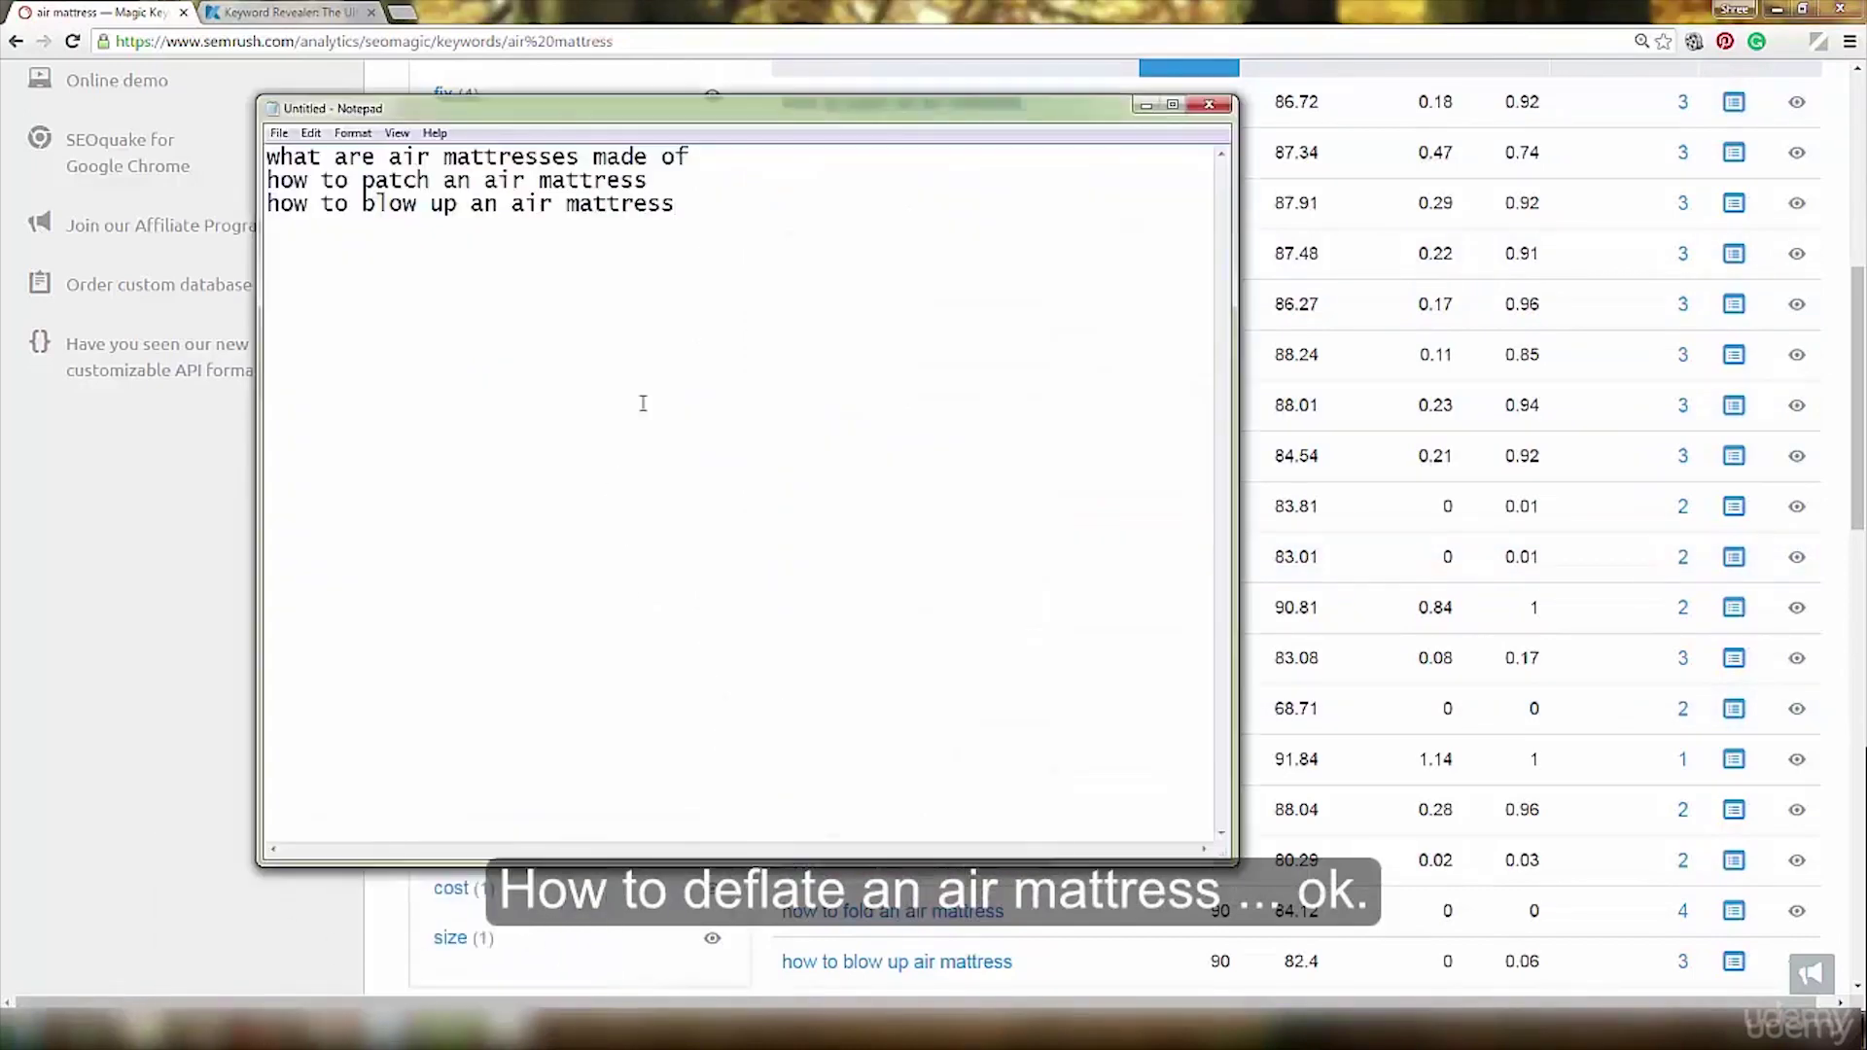
key(Return)
key(ctrl+v)
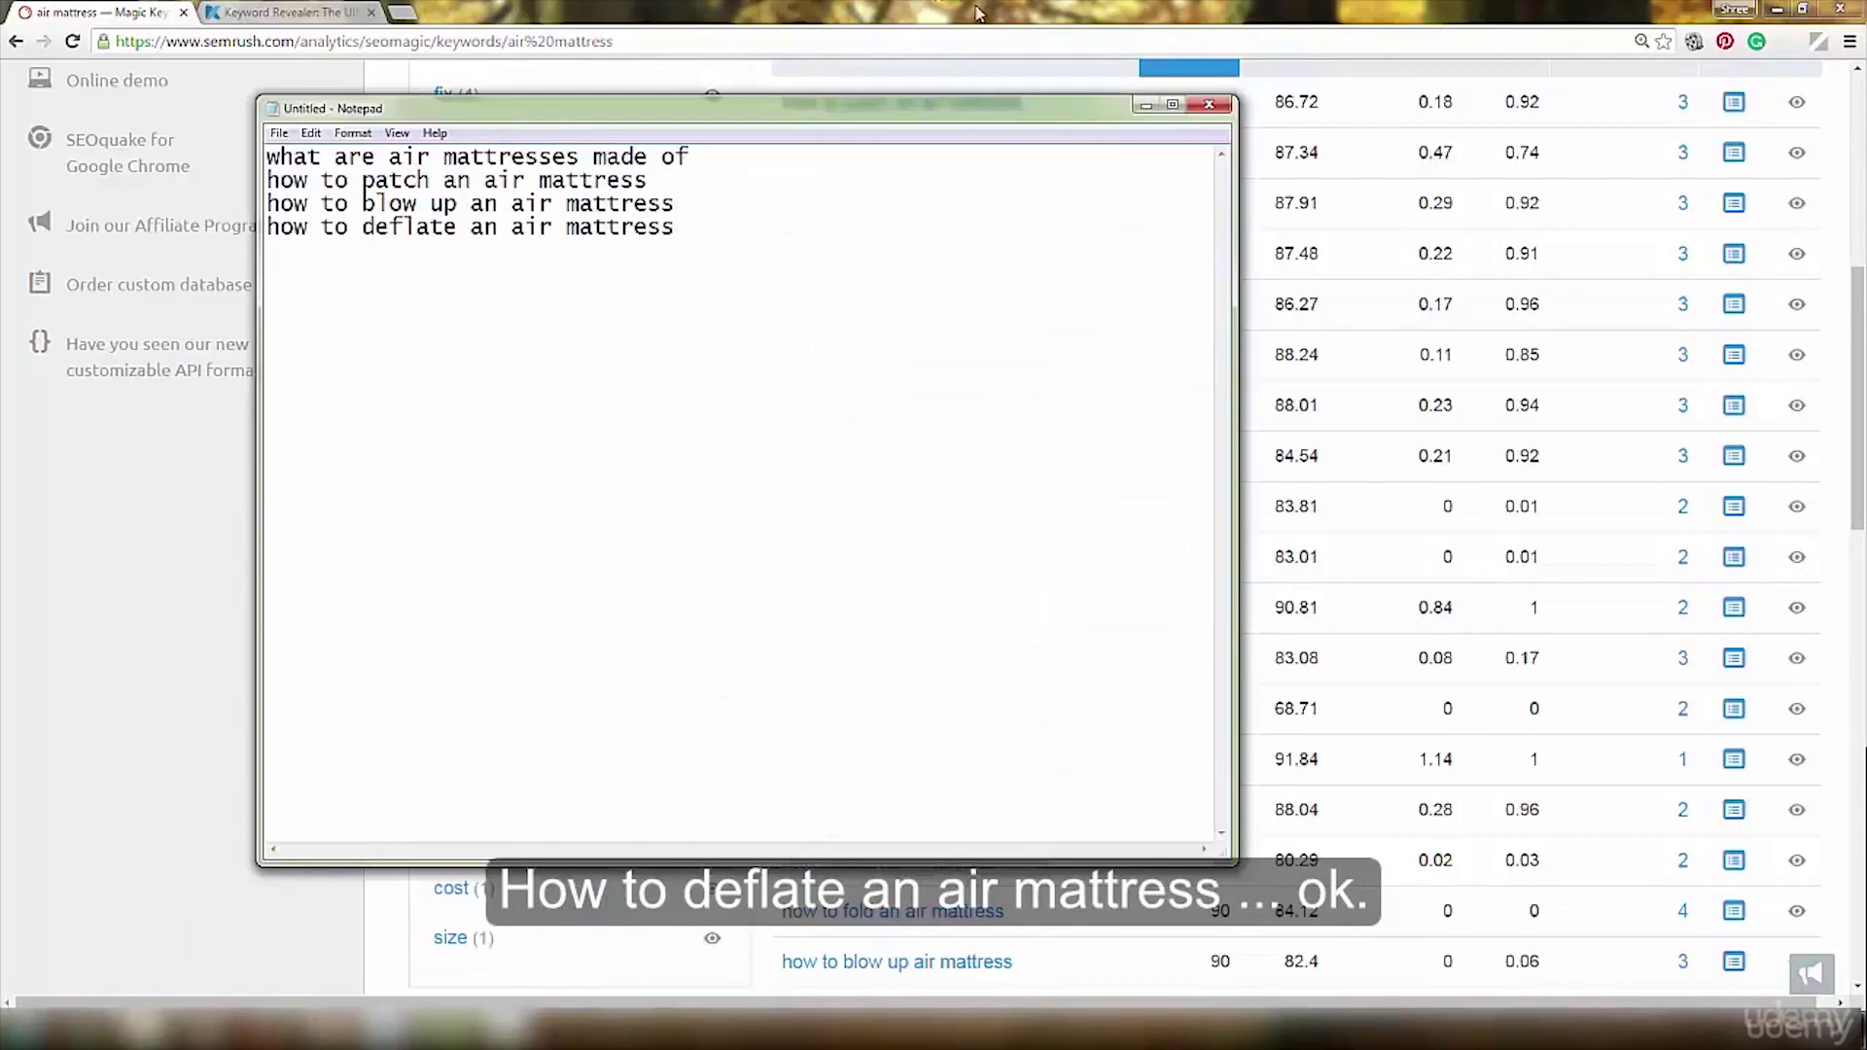
click(1145, 104)
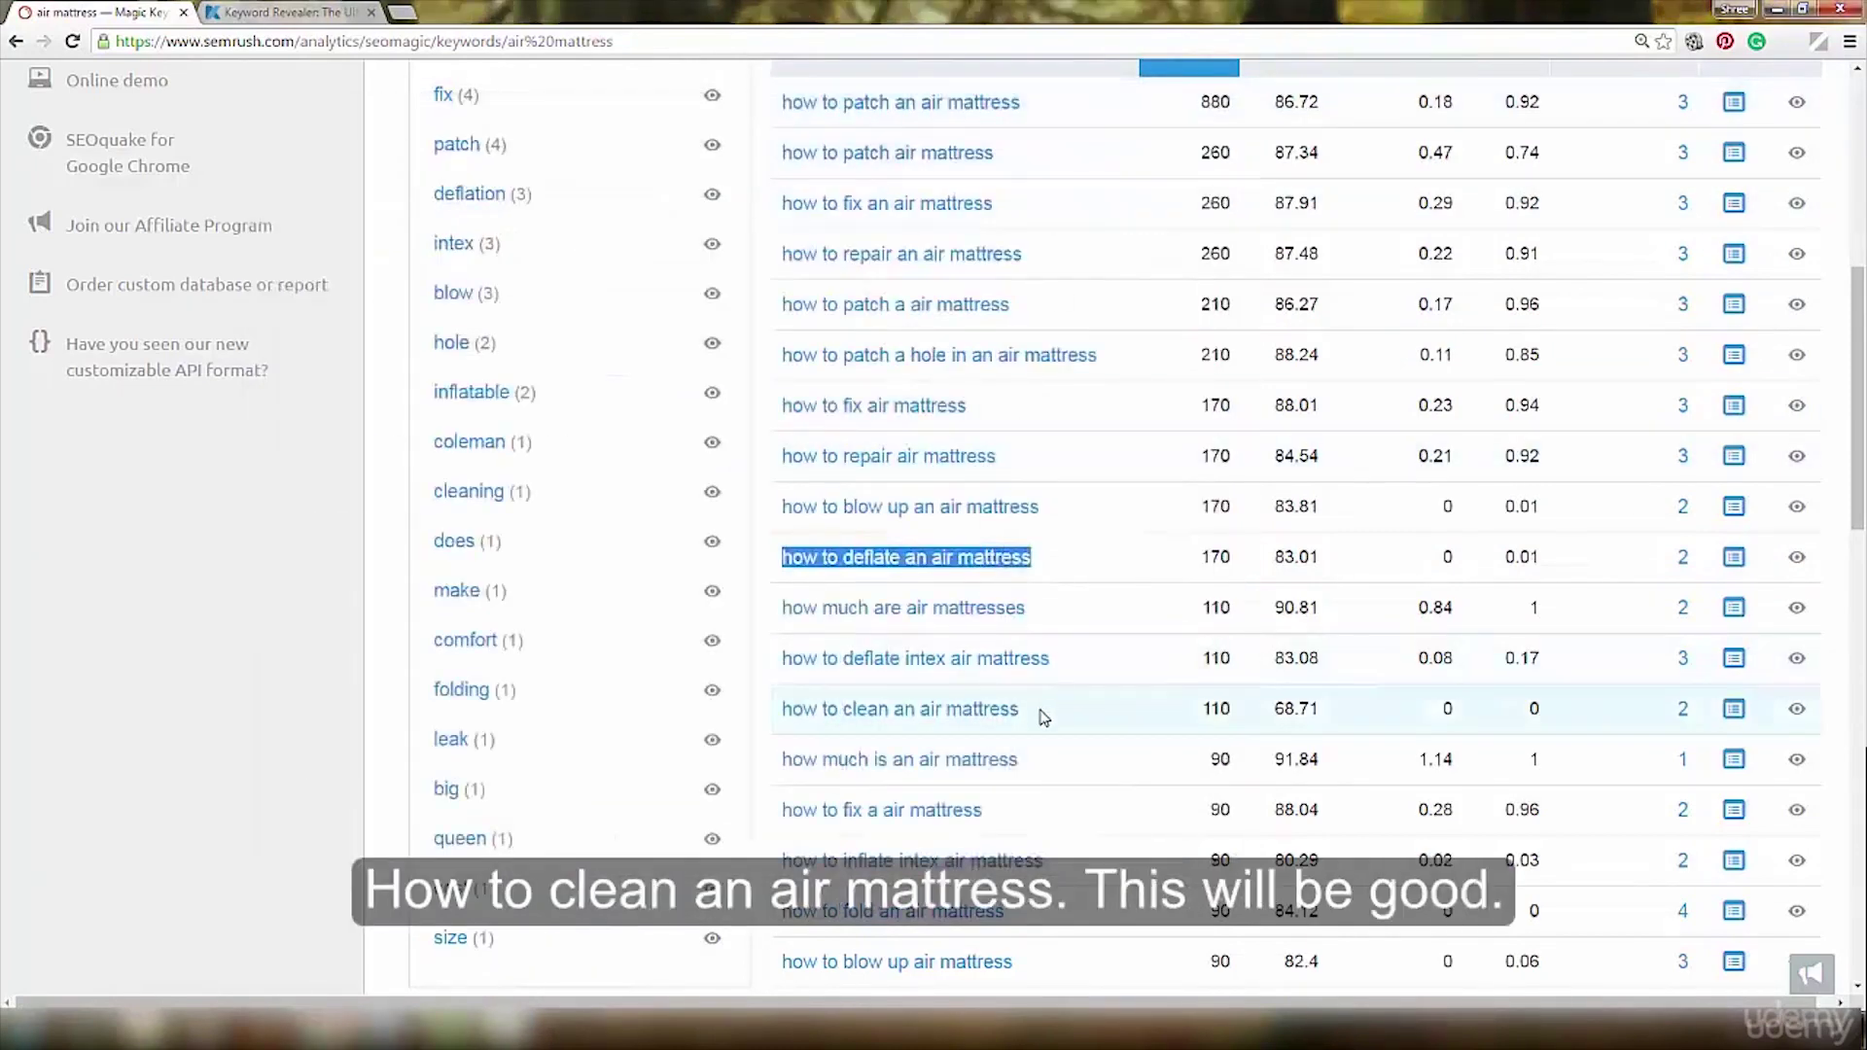
Copy "how to clean an air mattress" from the results and paste it on a new line in the Notepad list.
drag(1041, 710, 784, 709)
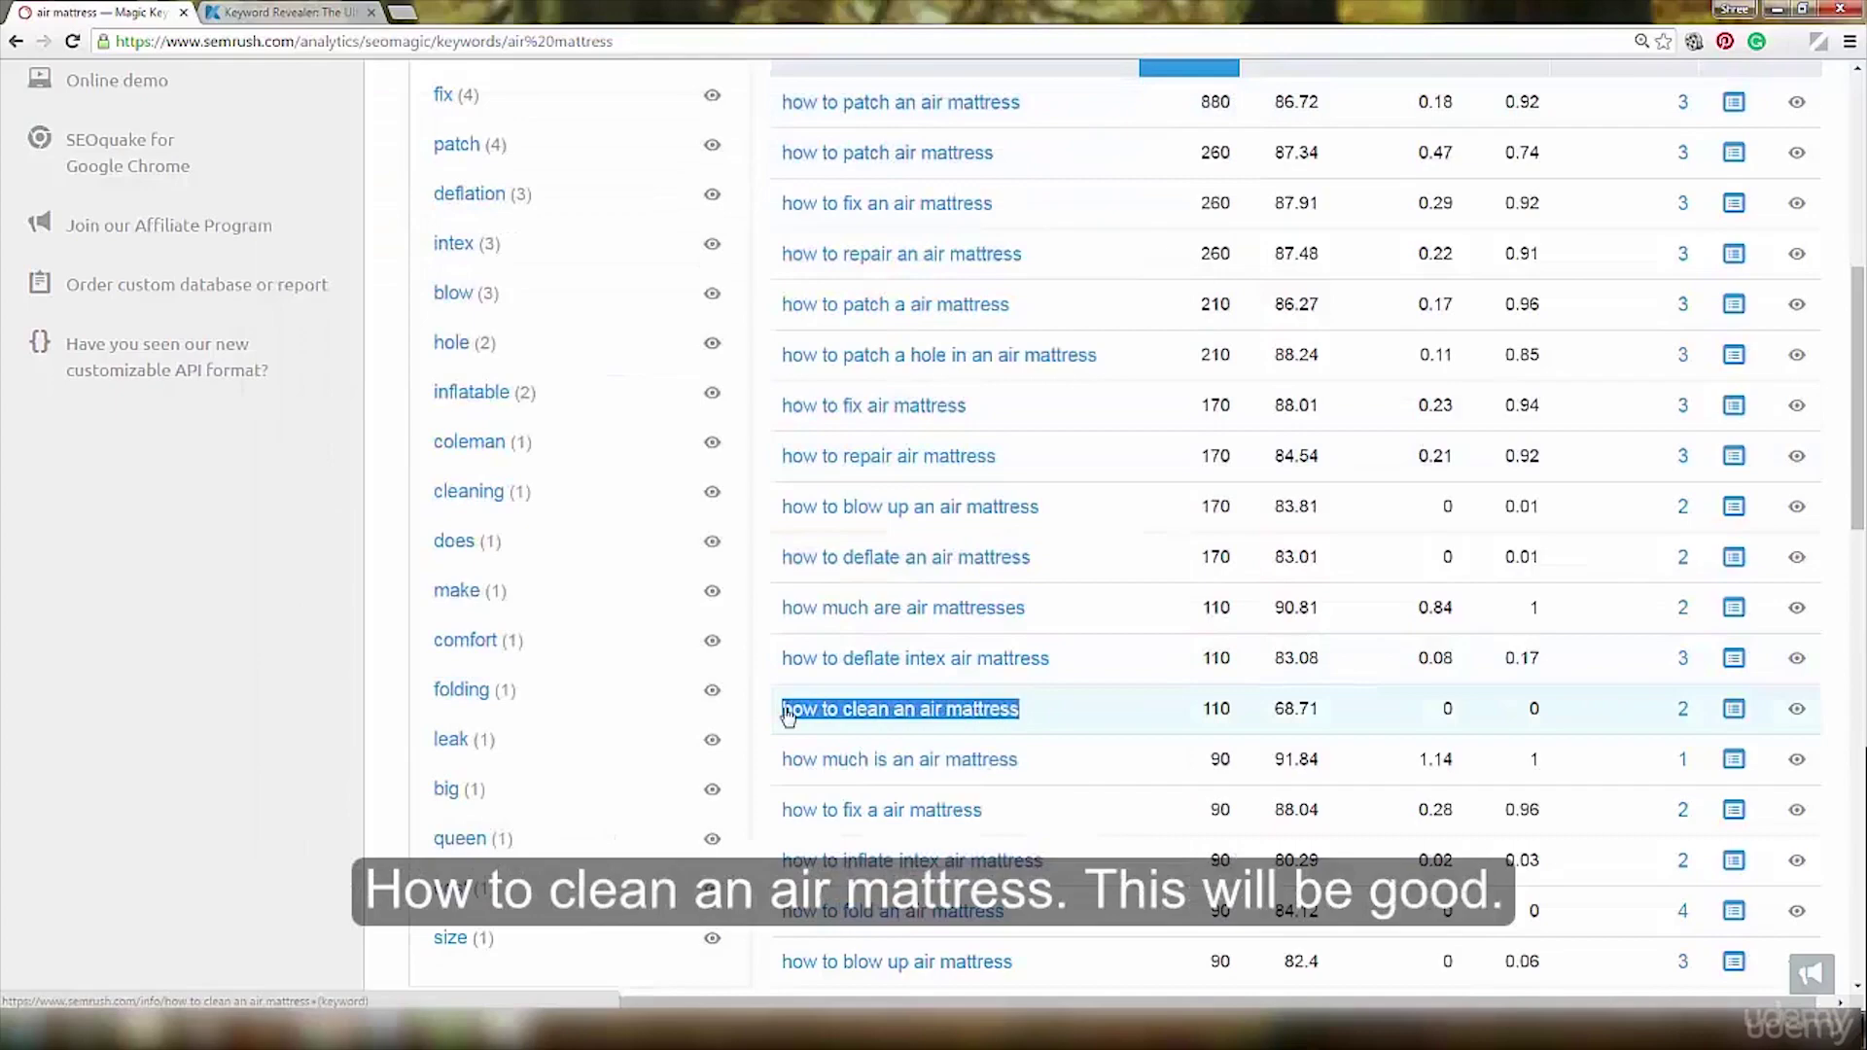
right_click(788, 713)
click(836, 859)
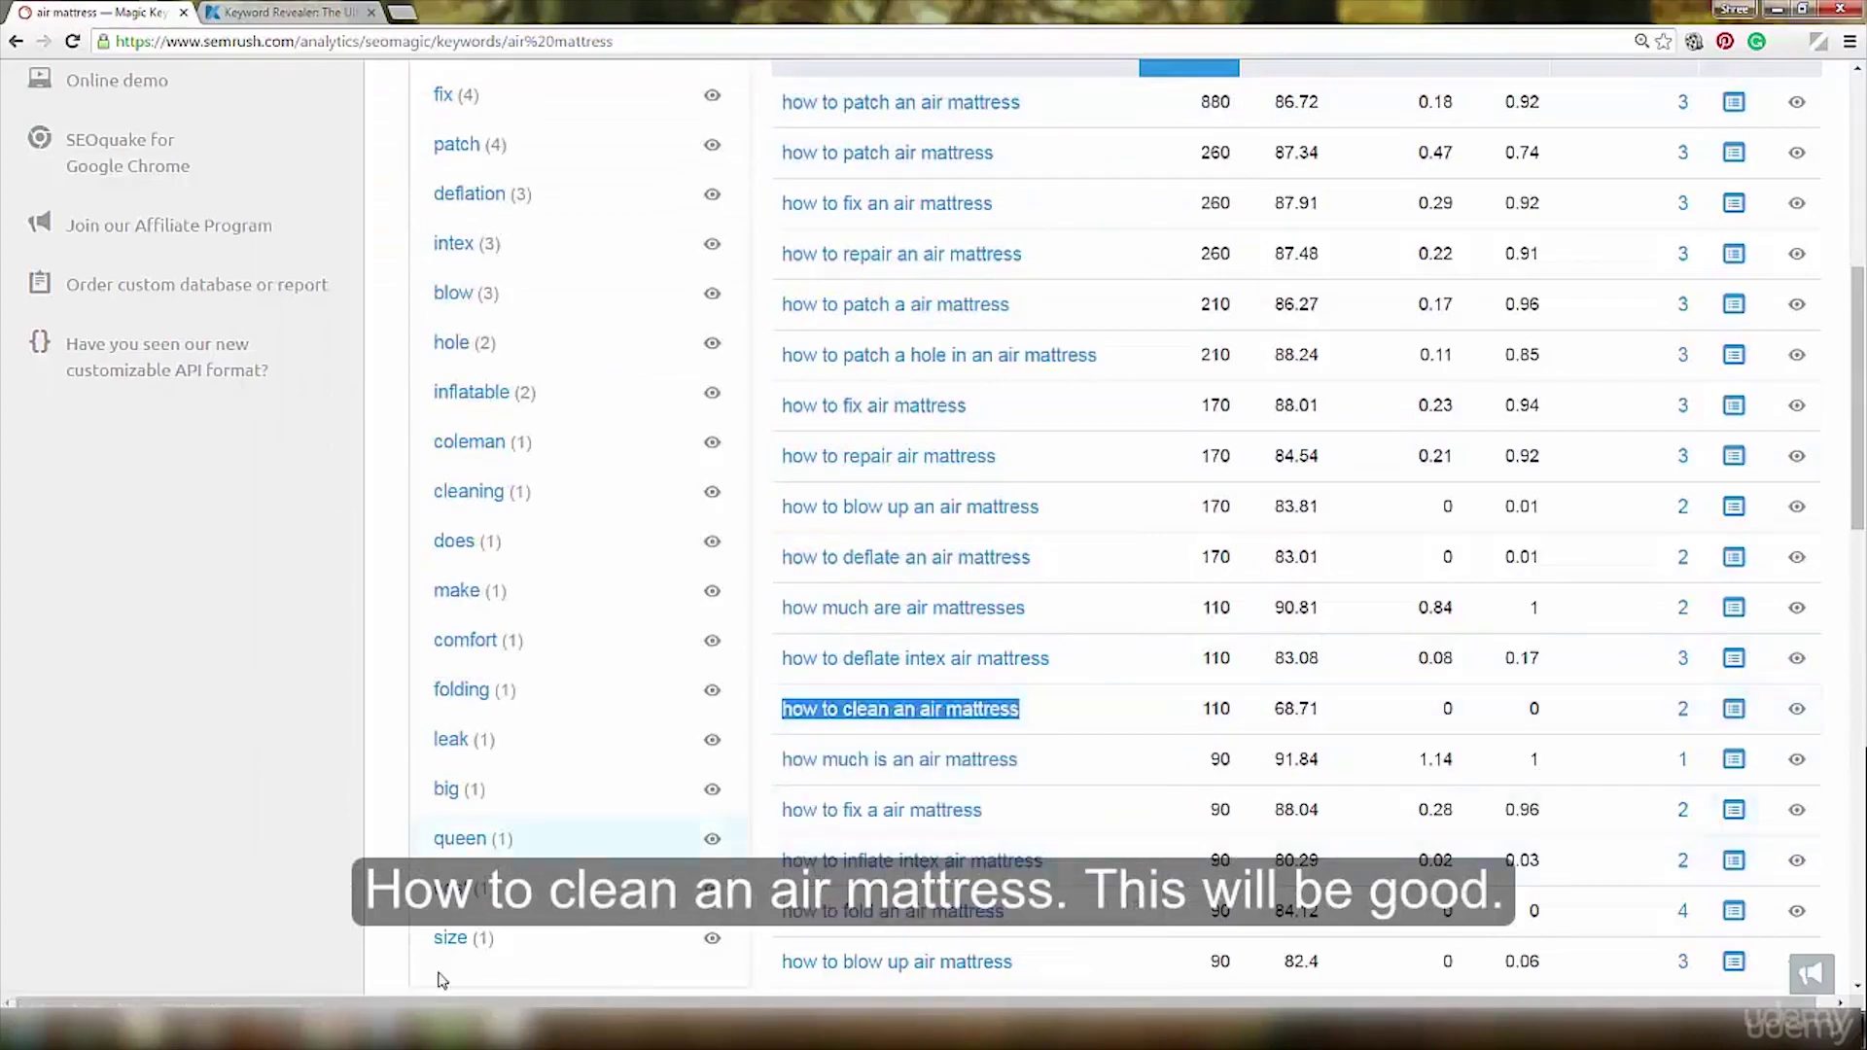
click(389, 1029)
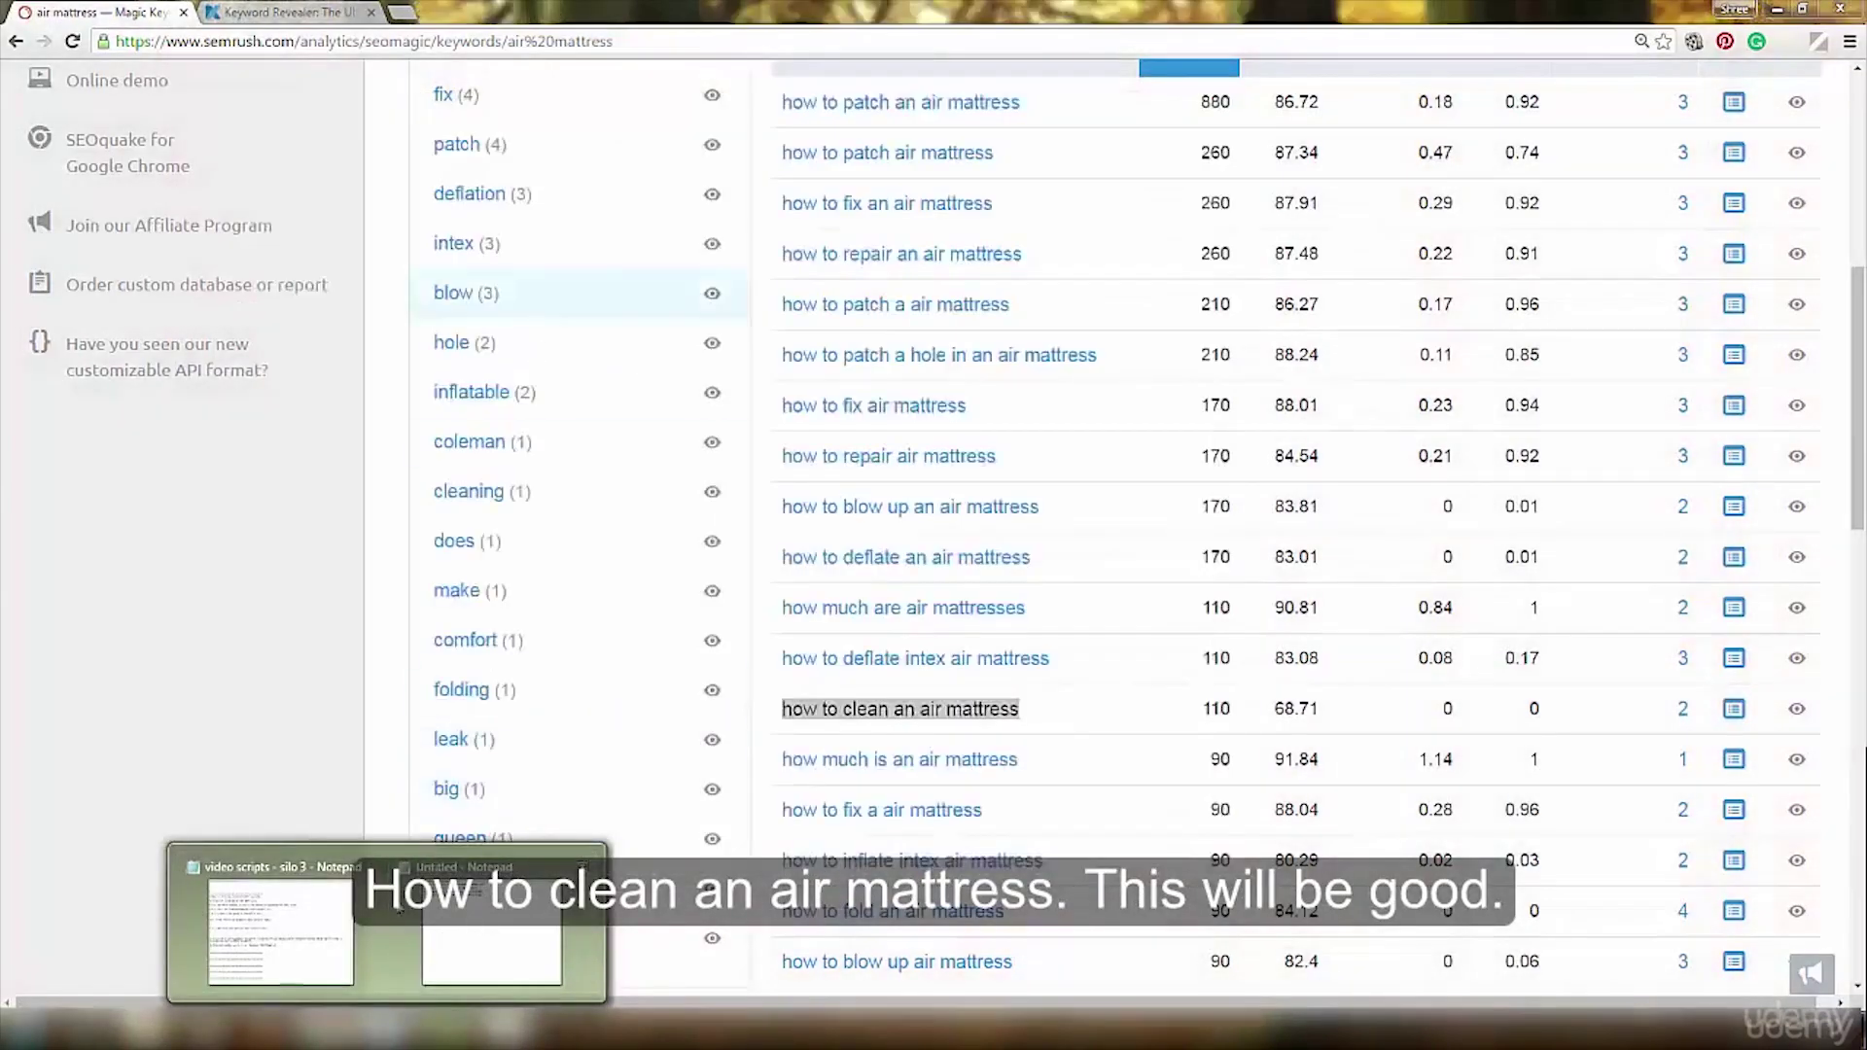
click(457, 924)
key(ctrl+v)
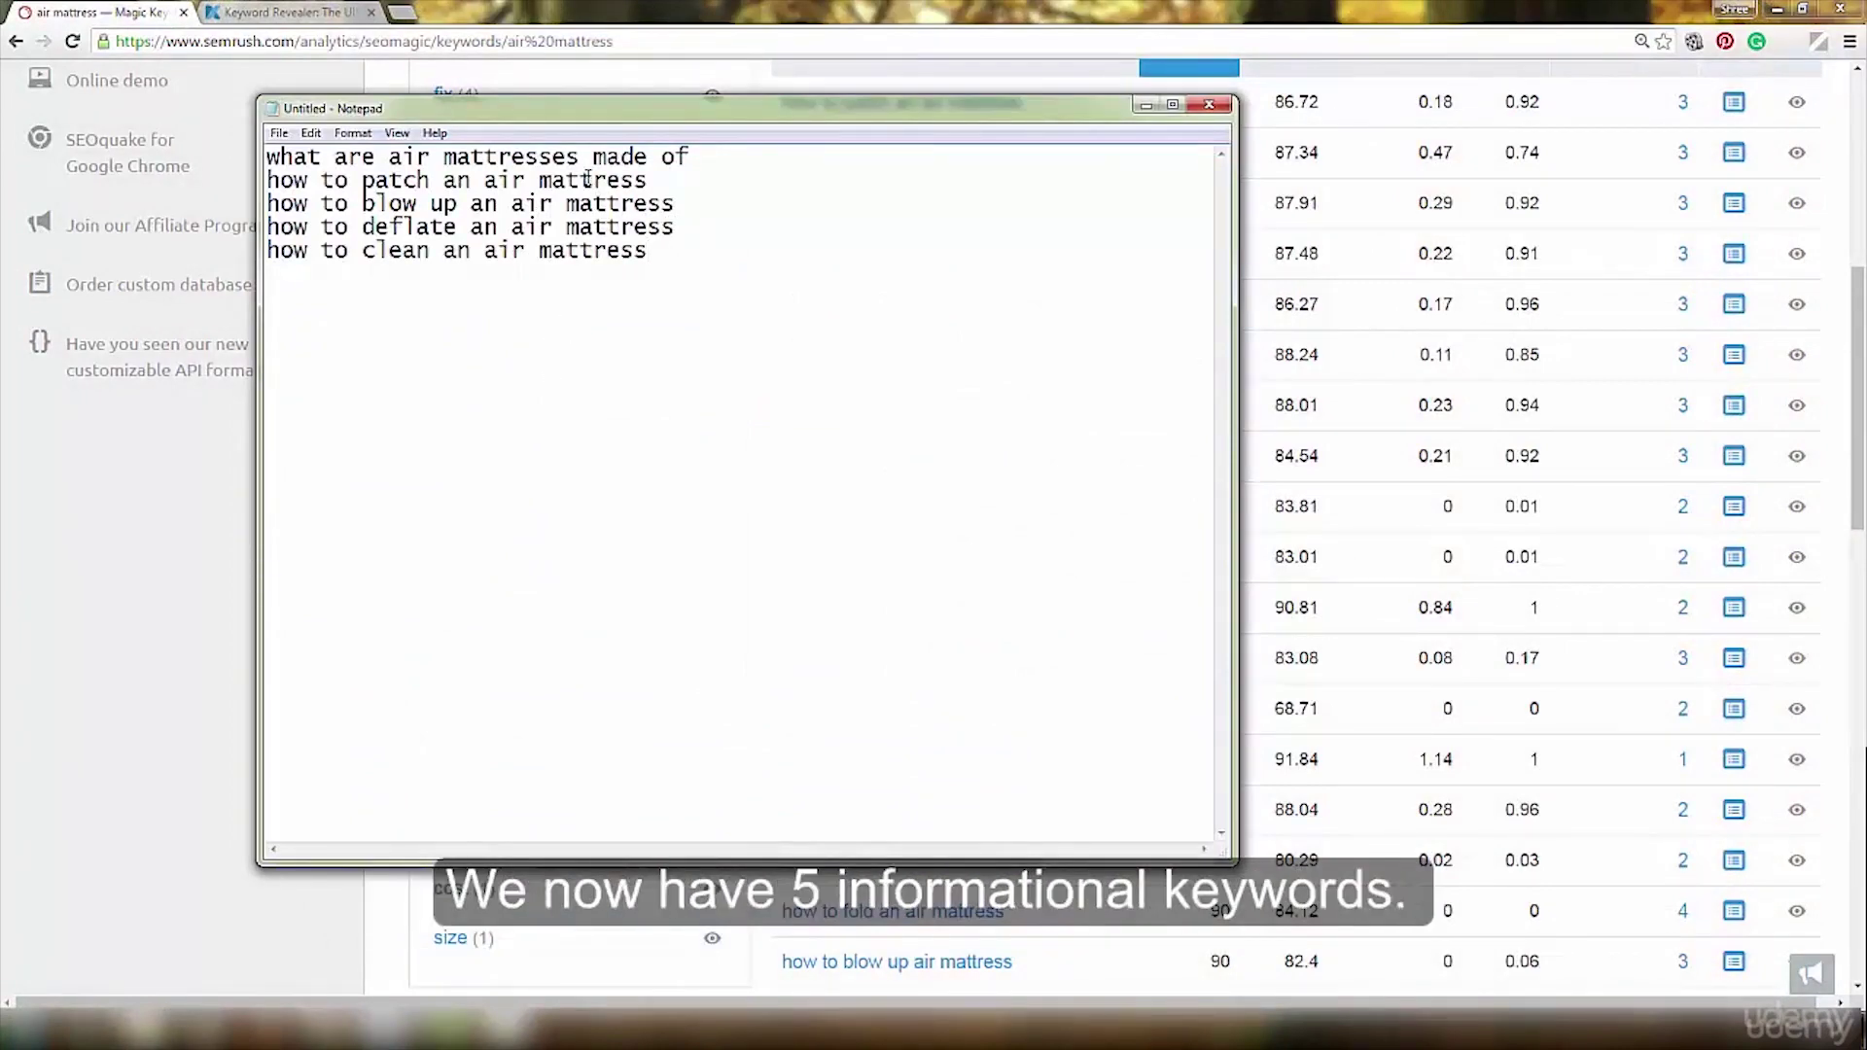
Switch to Keyword Revealer, show 50 saved keywords per page and look through the saved product keywords.
click(313, 17)
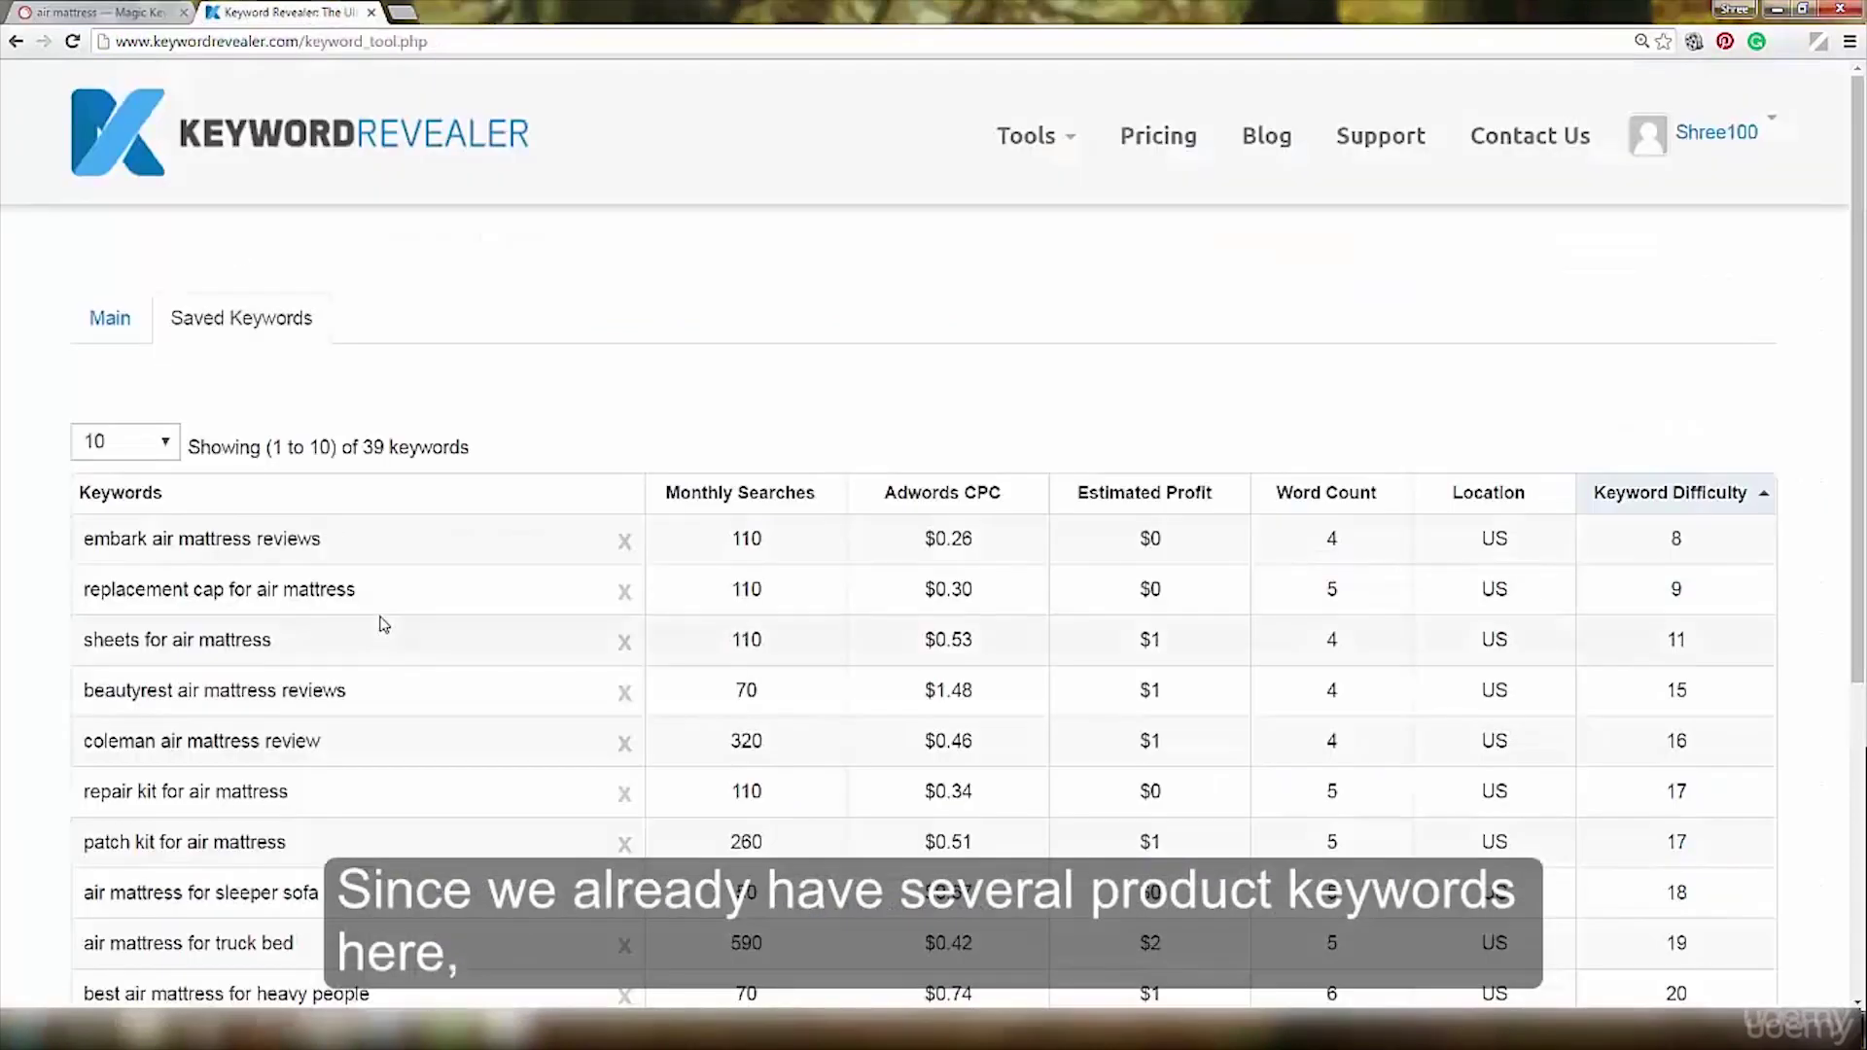
scroll(384, 623, down, 5)
scroll(384, 623, up, 2)
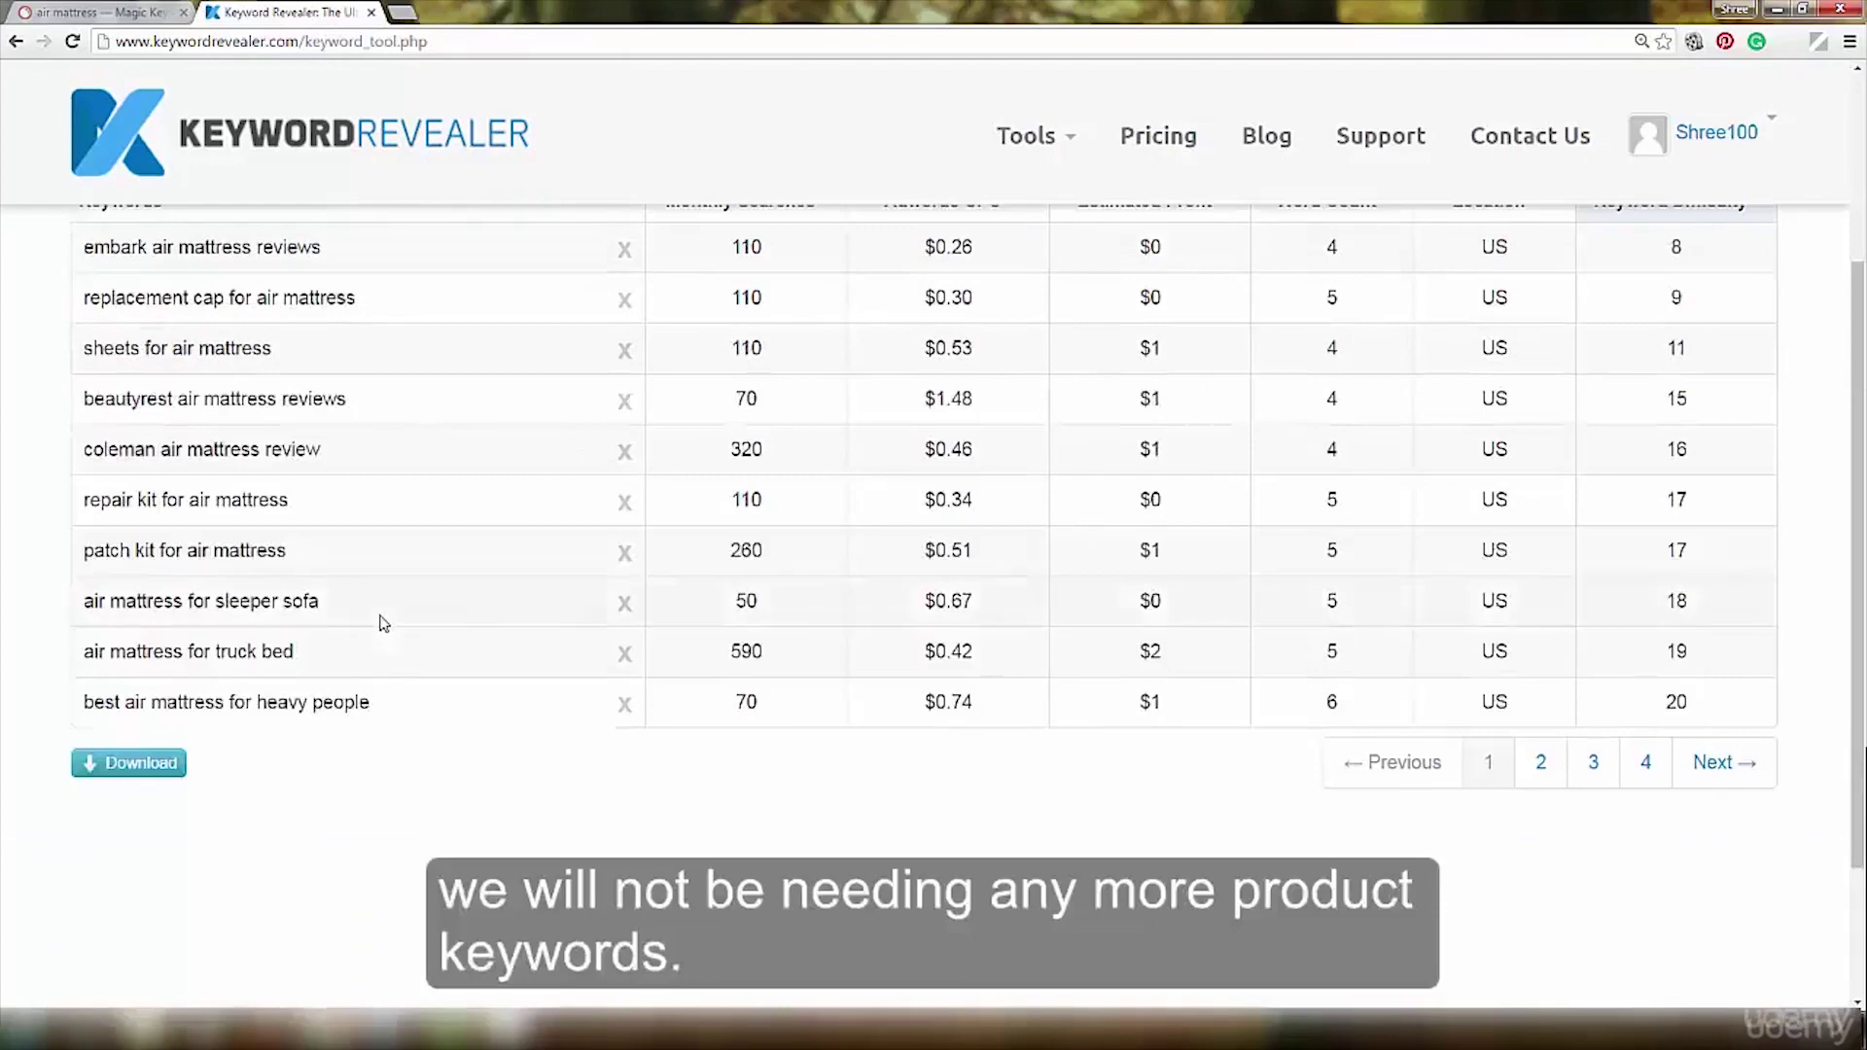
scroll(385, 624, up, 3)
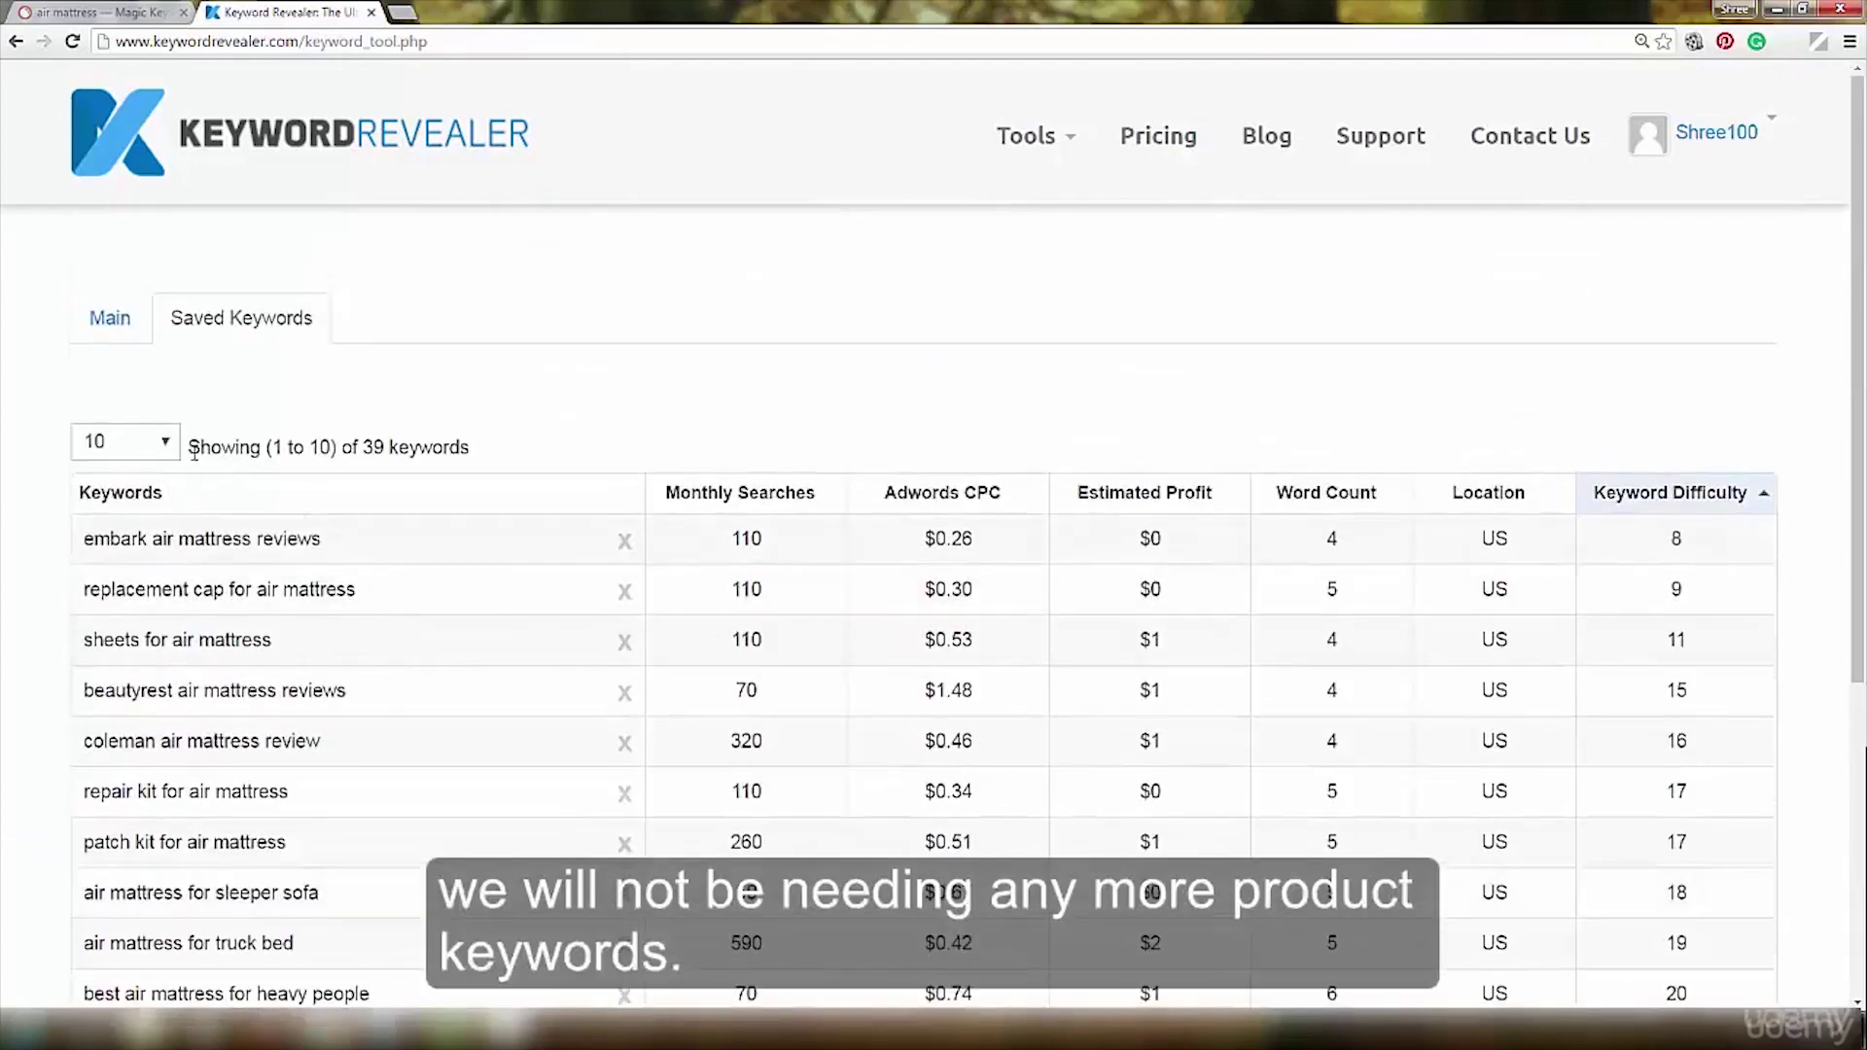
click(158, 450)
click(136, 523)
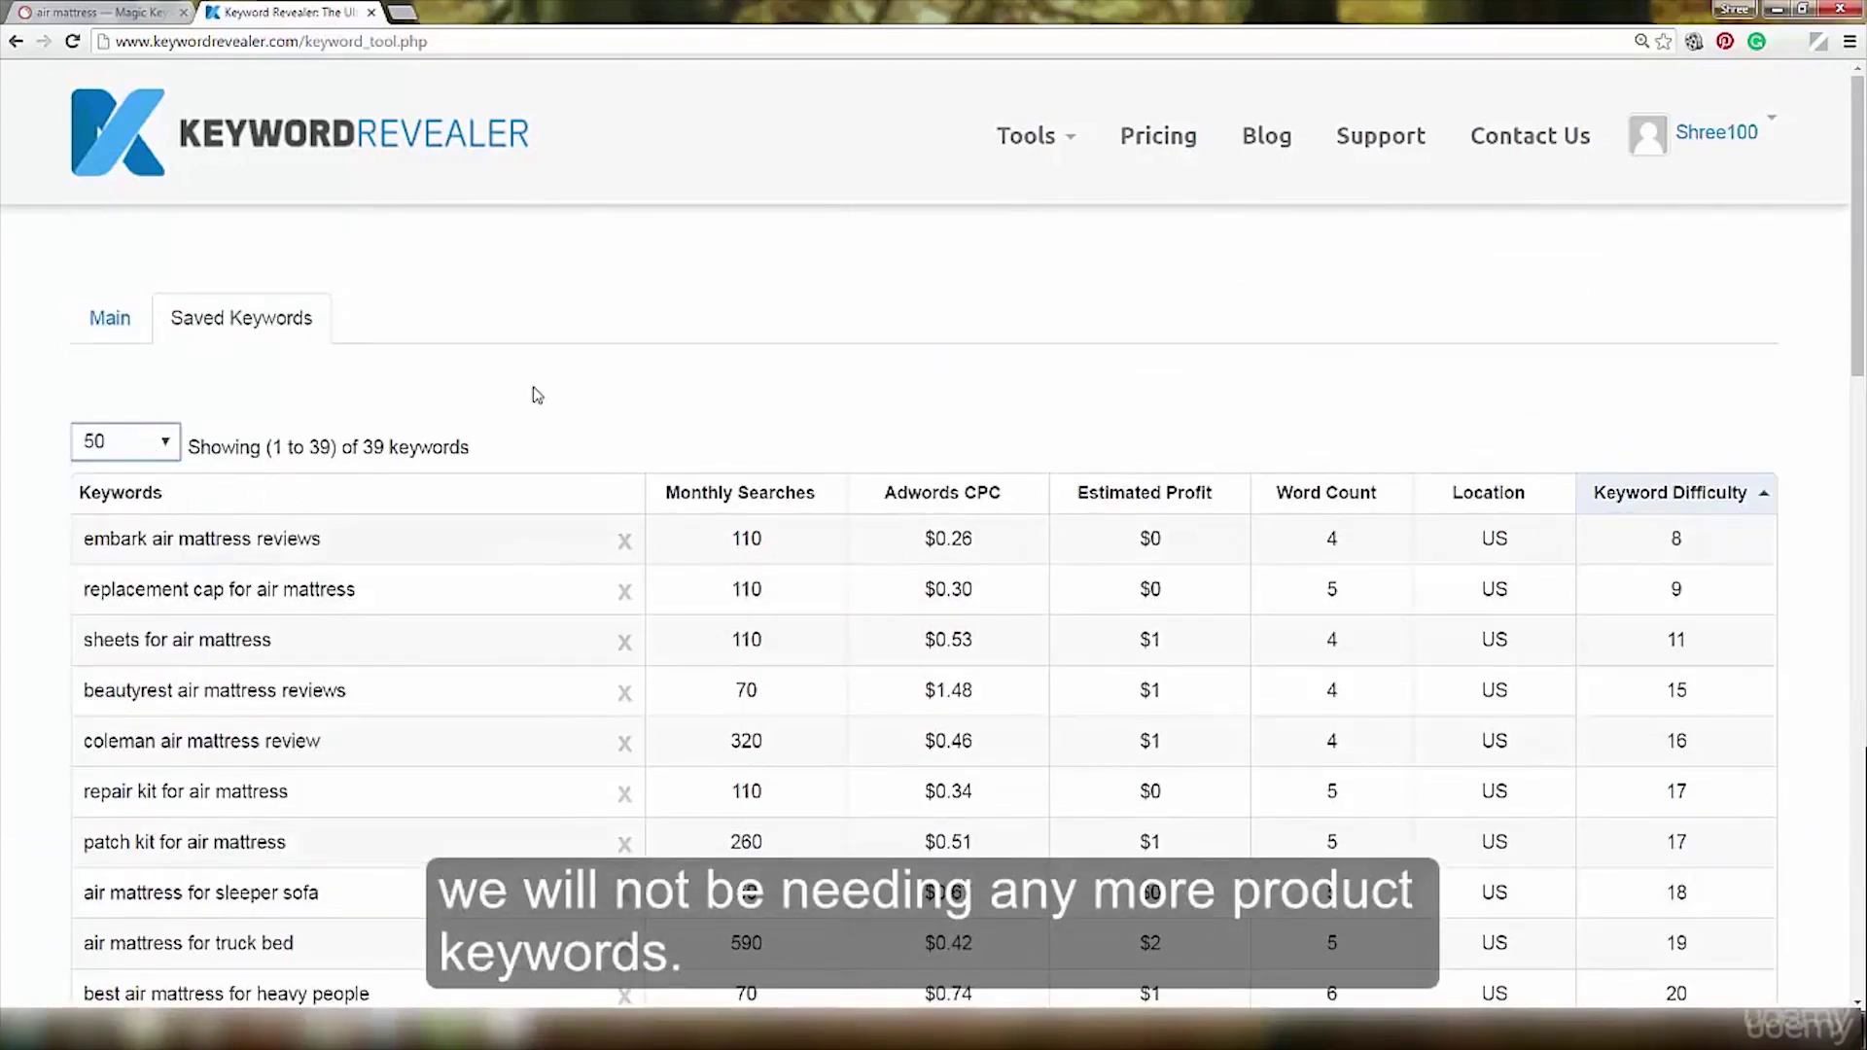
scroll(593, 494, down, 2)
scroll(583, 497, down, 2)
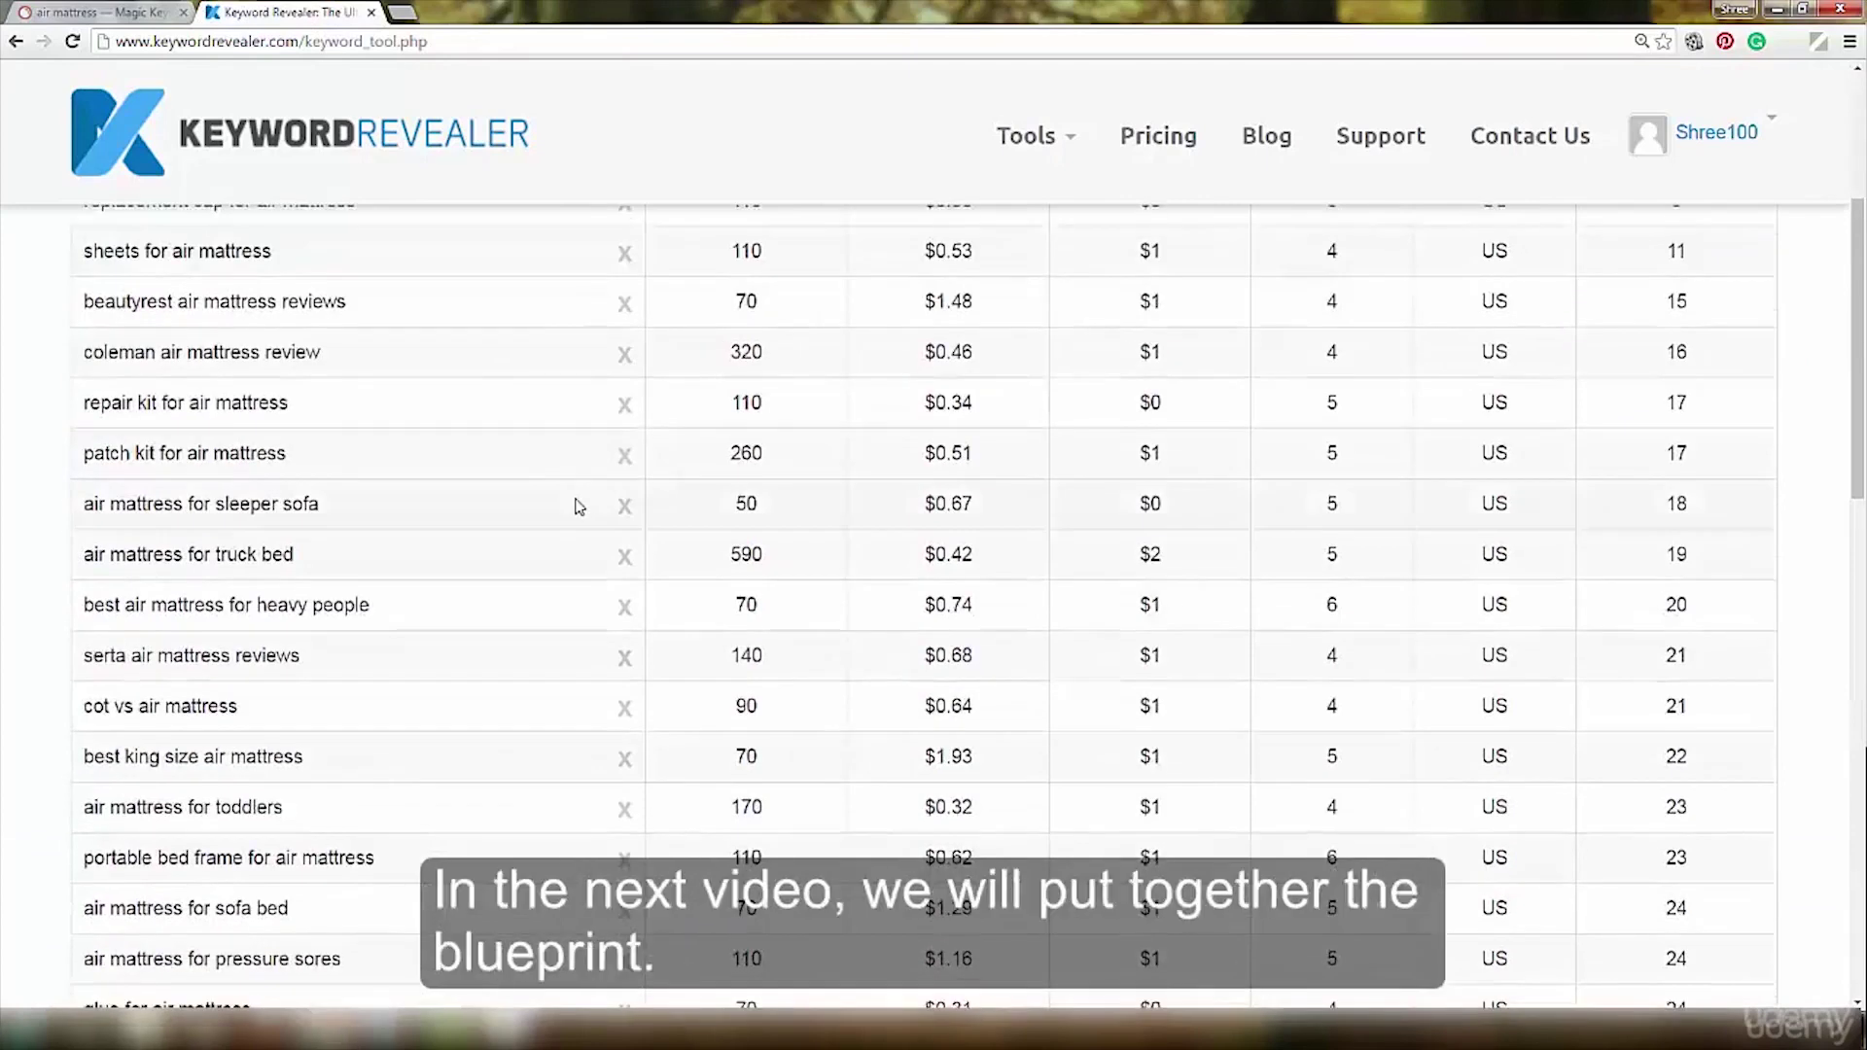